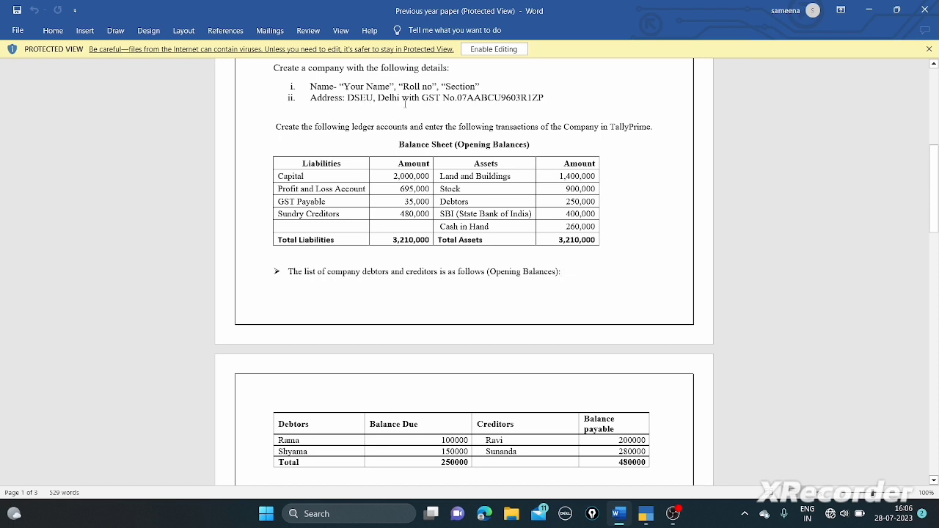
- Review the question paper's GST number, instructions and opening balance sheet in Word
left_click_drag(423, 97, 546, 112)
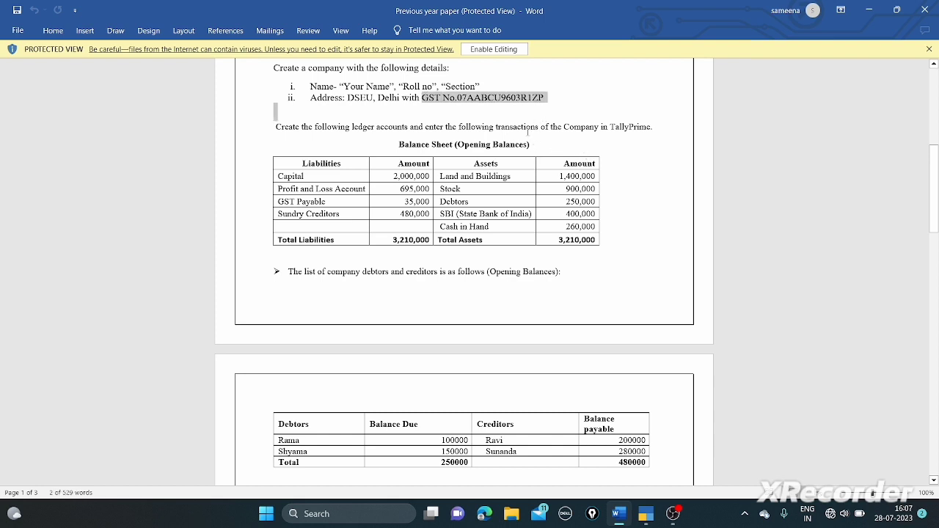
left_click_drag(496, 127, 538, 246)
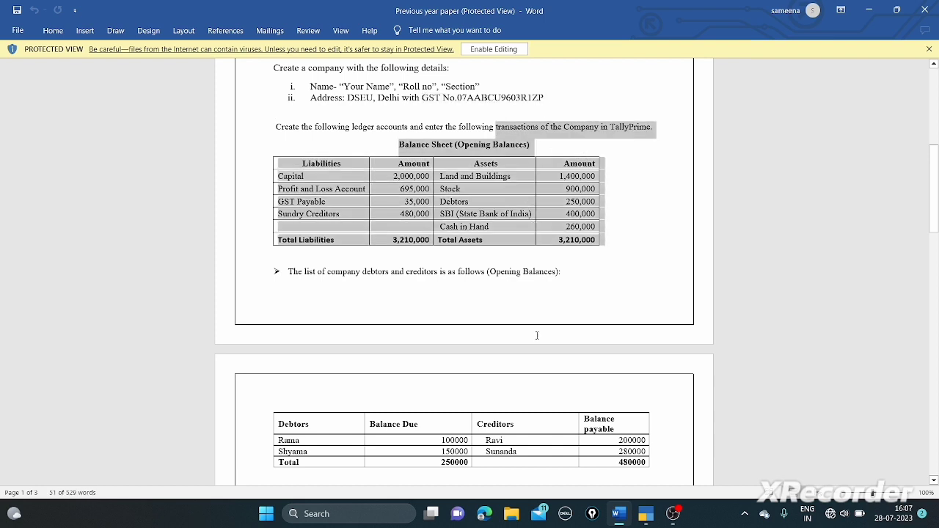
left_click(526, 413)
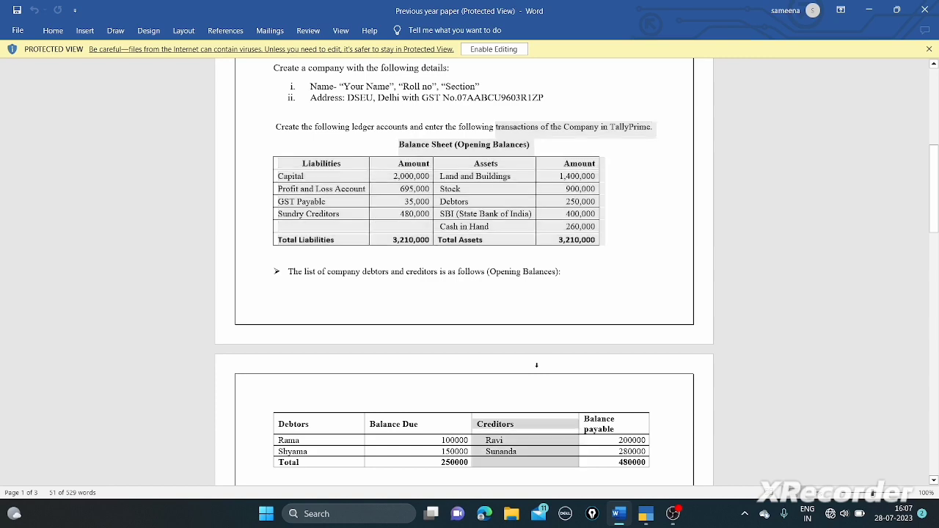
left_click(471, 439)
scroll(472, 439, "down", 5)
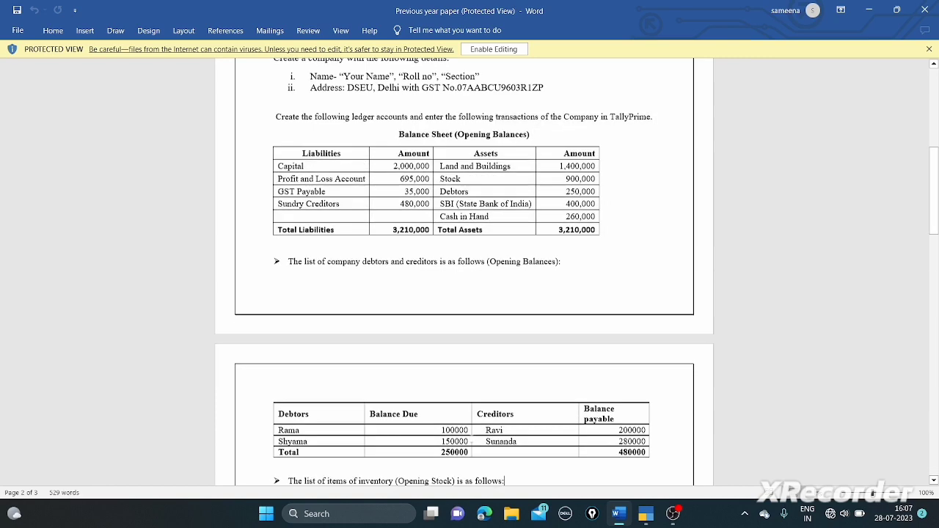
scroll(471, 438, "down", 3)
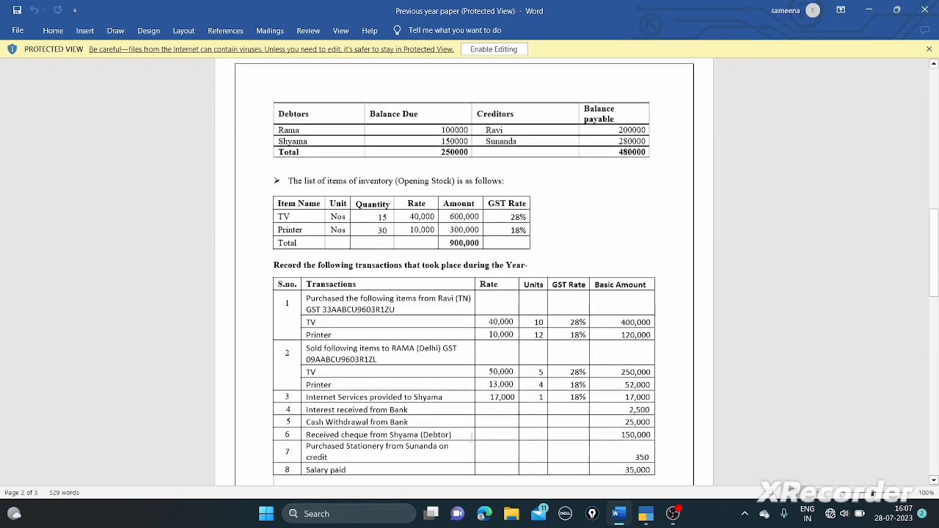
scroll(472, 438, "down", 2)
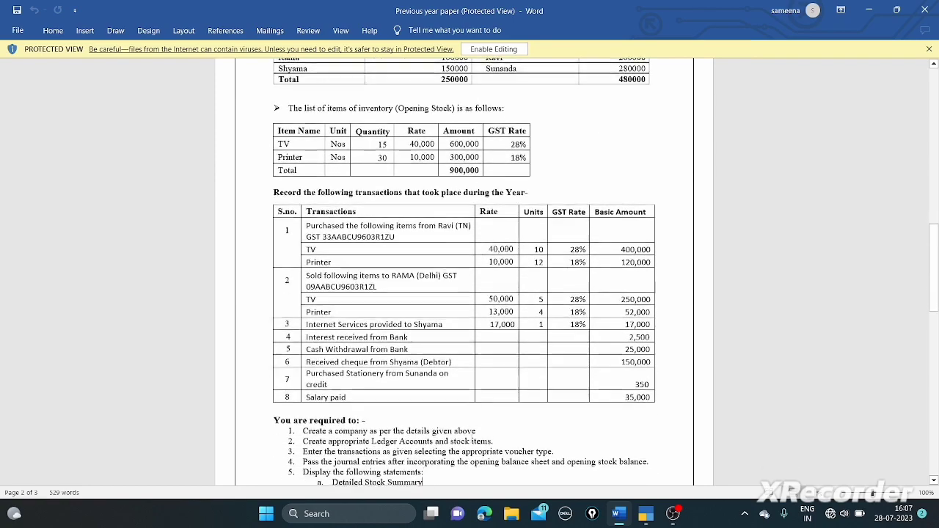
scroll(472, 439, "down", 4)
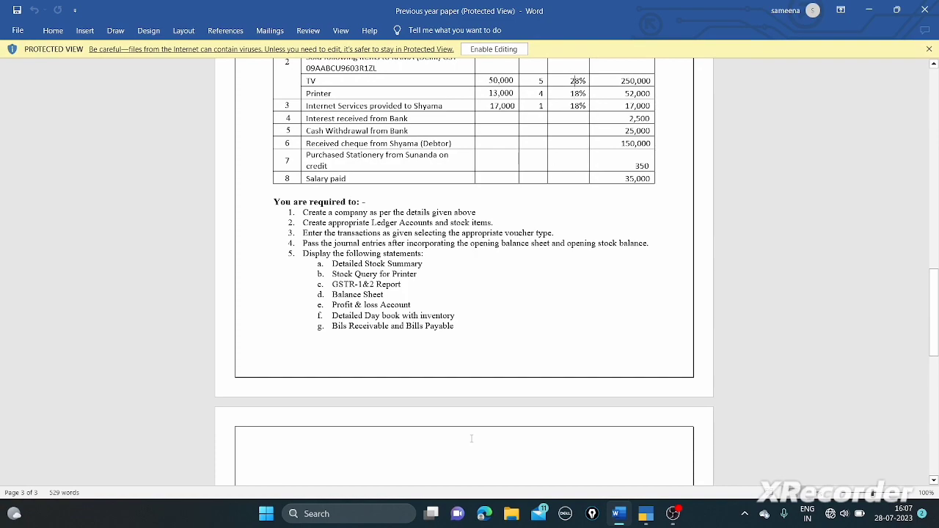
scroll(472, 438, "up", 11)
scroll(576, 61, "up", 2)
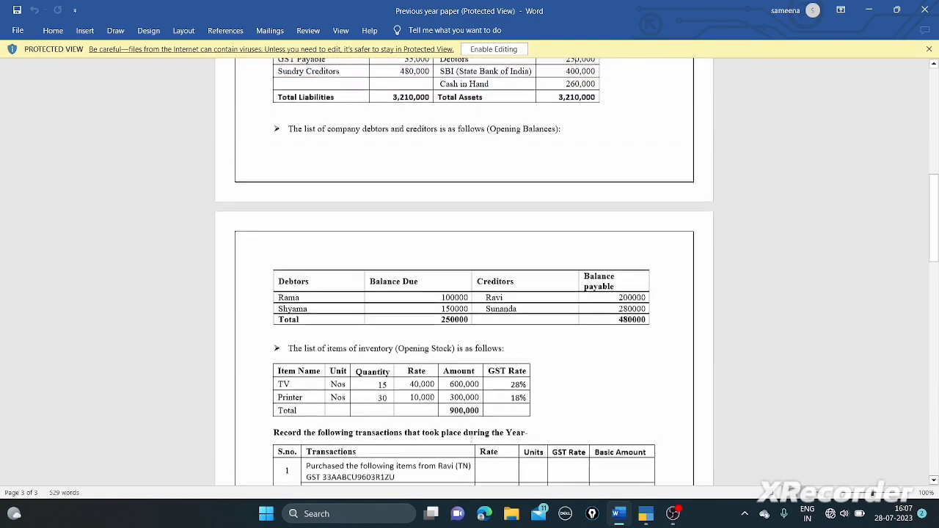
scroll(565, 62, "up", 2)
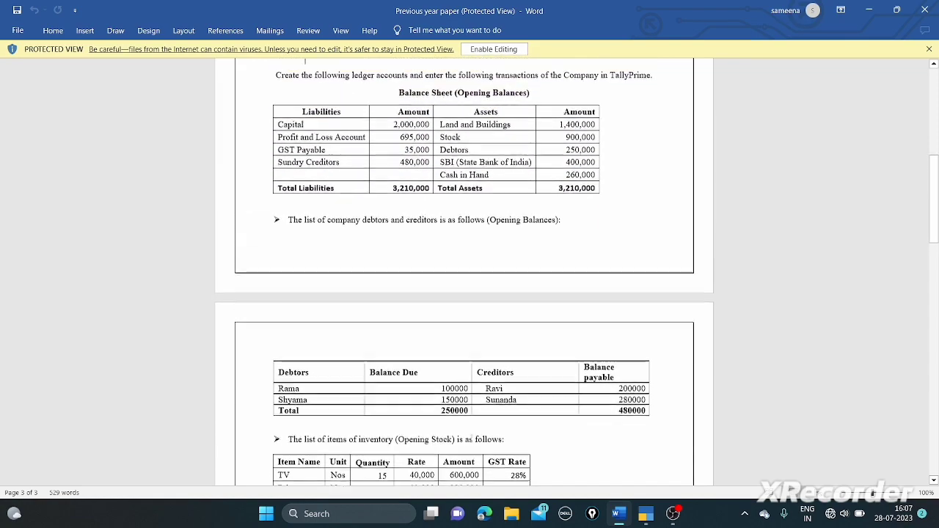
scroll(520, 60, "up", 1)
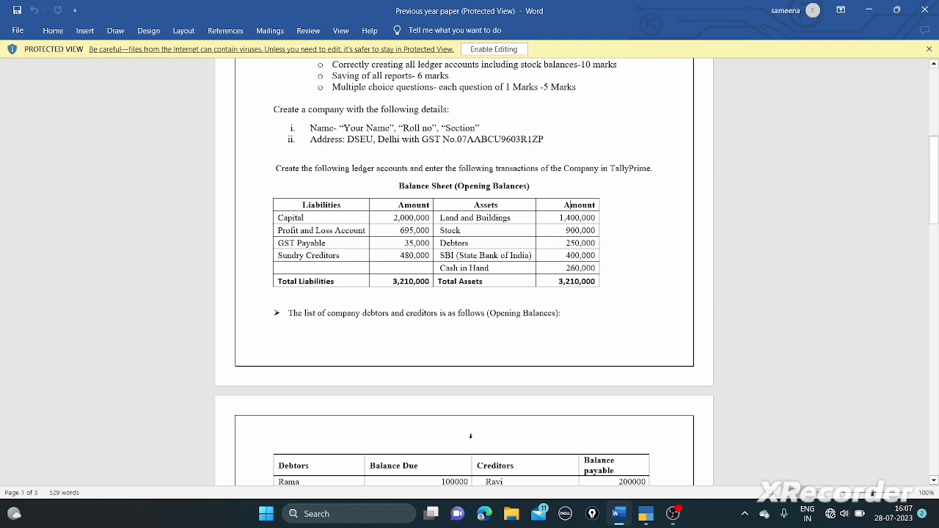
- Create the company named Tally Solution Ltd with Delhi as its state
key("alt+Tab")
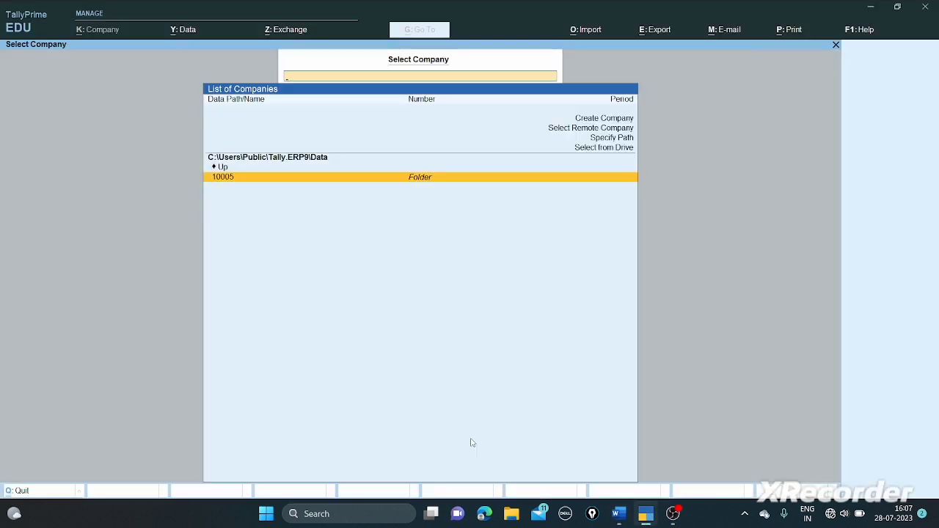
key("Up")
key("Up")
key("Up")
key("Up")
key("Up")
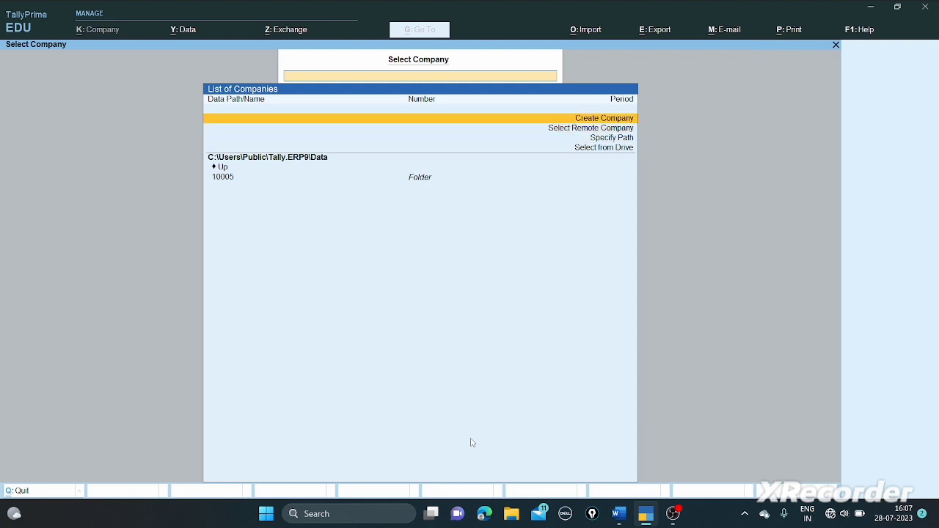
key("Return")
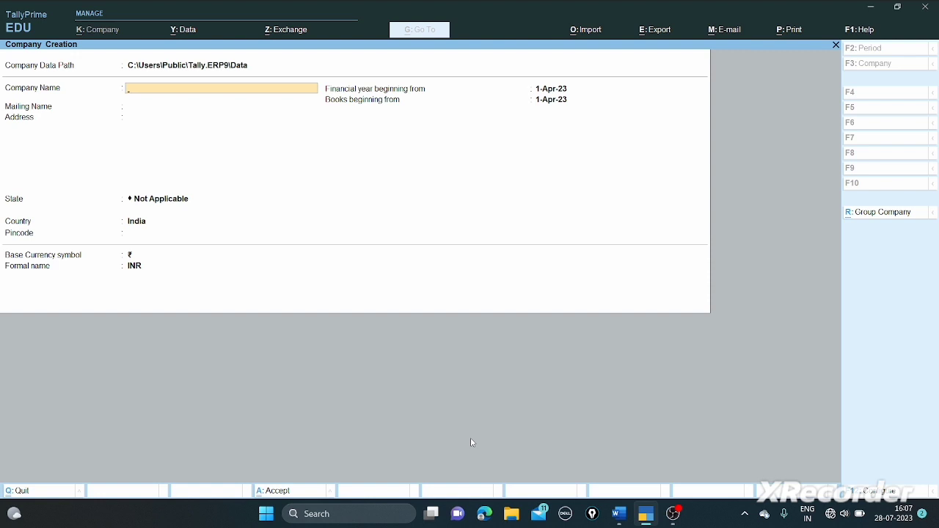
type("Tally Solution Ltd")
key("Return")
key("Return")
key("Return")
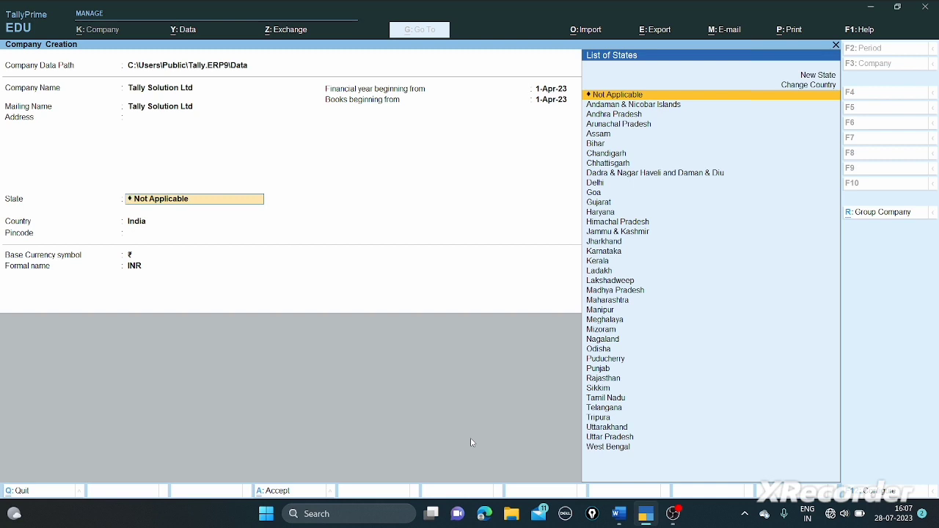
type("De")
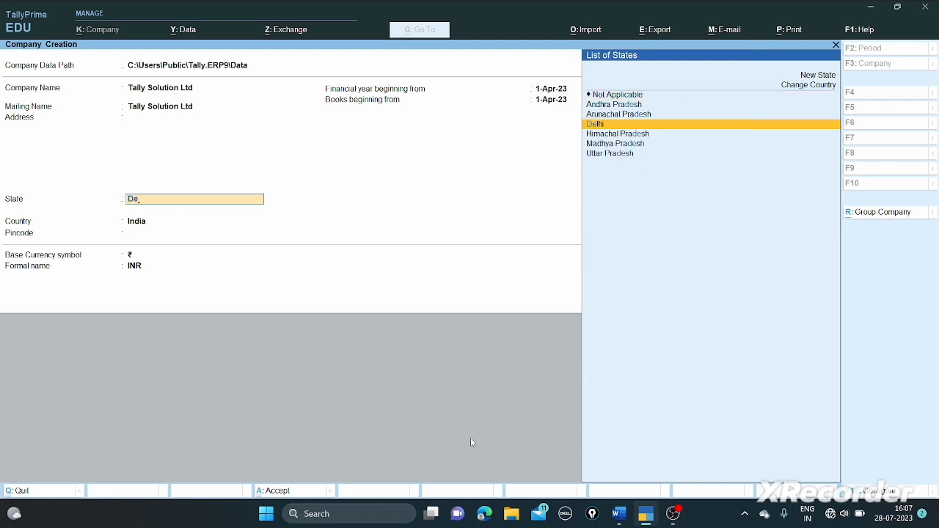
key("Return")
key("Return")
key("Return")
key("Return")
key("Return")
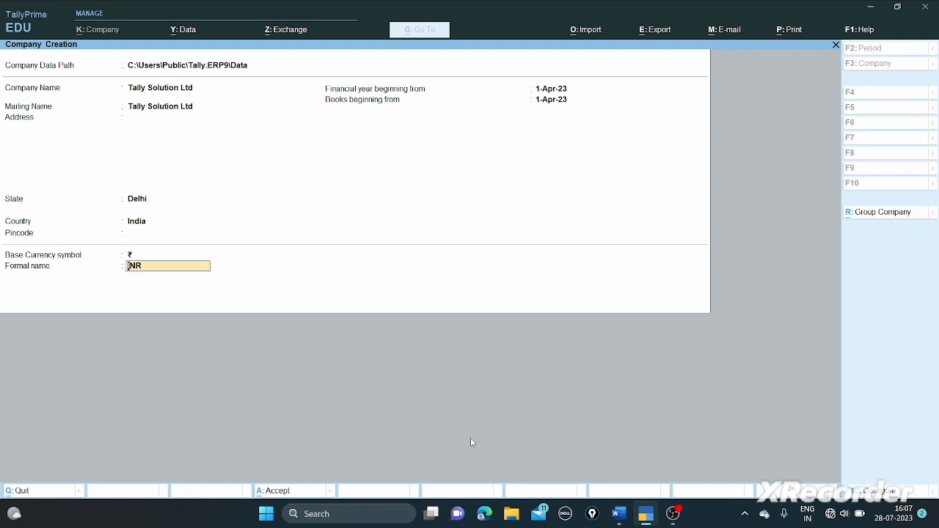
key("Return")
key("Return")
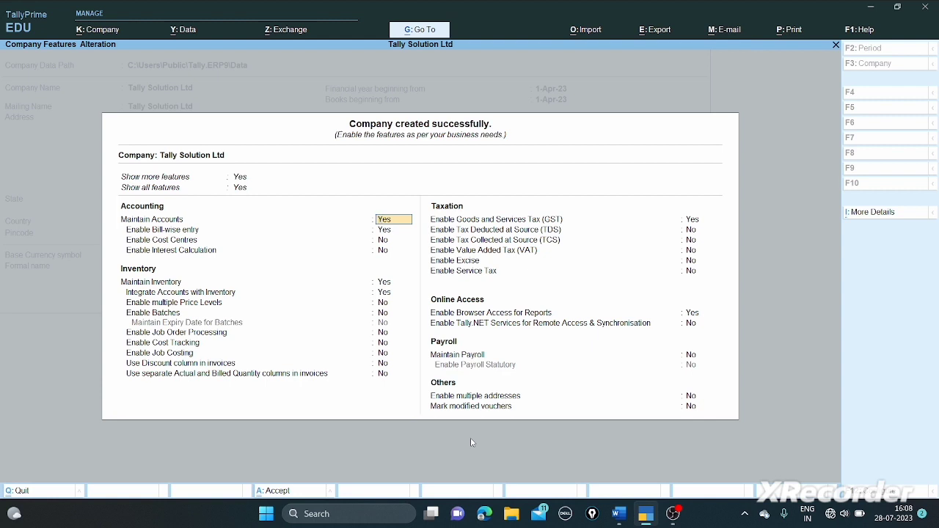
- Keep the default accounting and inventory features, with interest calculation off and GST enabled
key("Return")
key("Return")
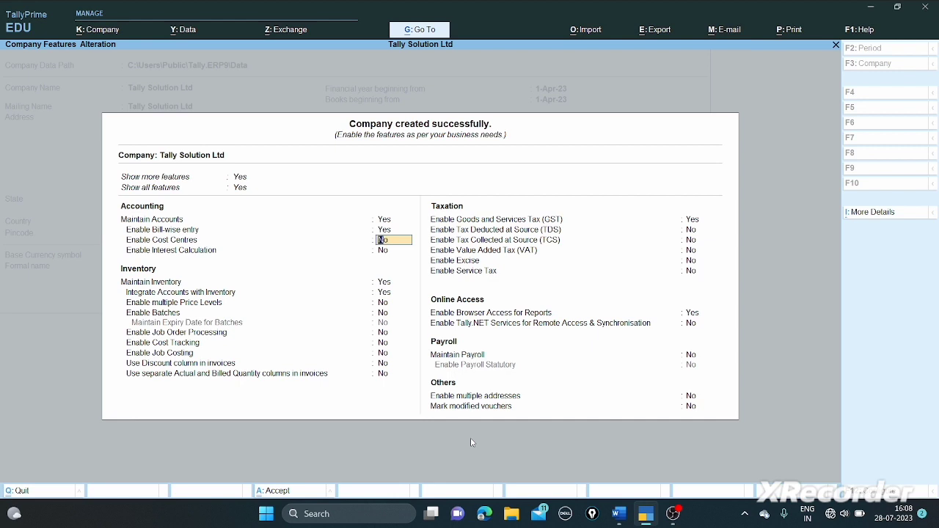
key("Return")
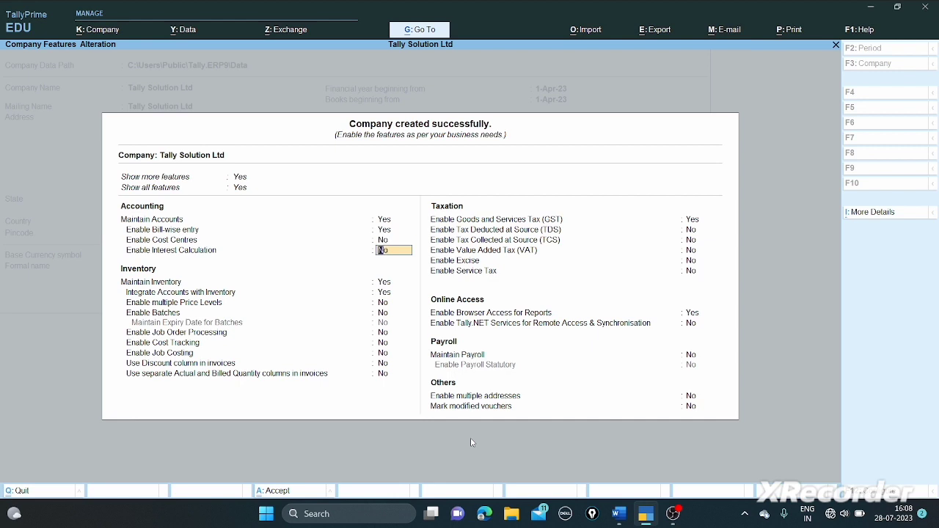
key("Return")
key("Return")
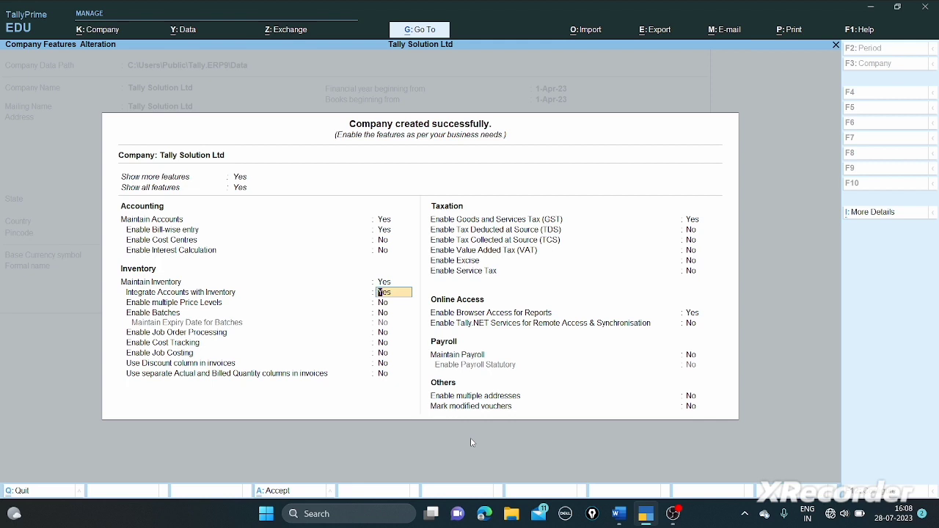
key("Return")
key("Return")
key("Return")
key("Return")
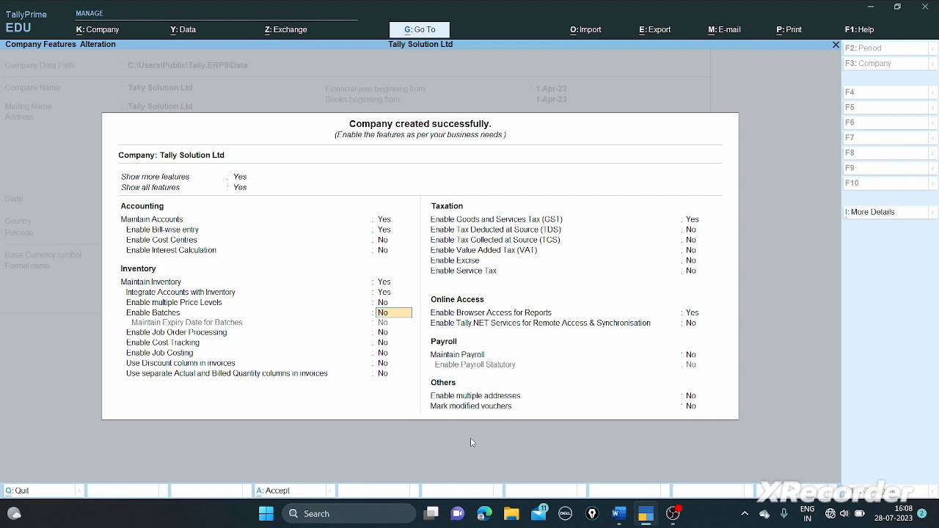
key("Return")
key("Return")
key("Return")
key("Return")
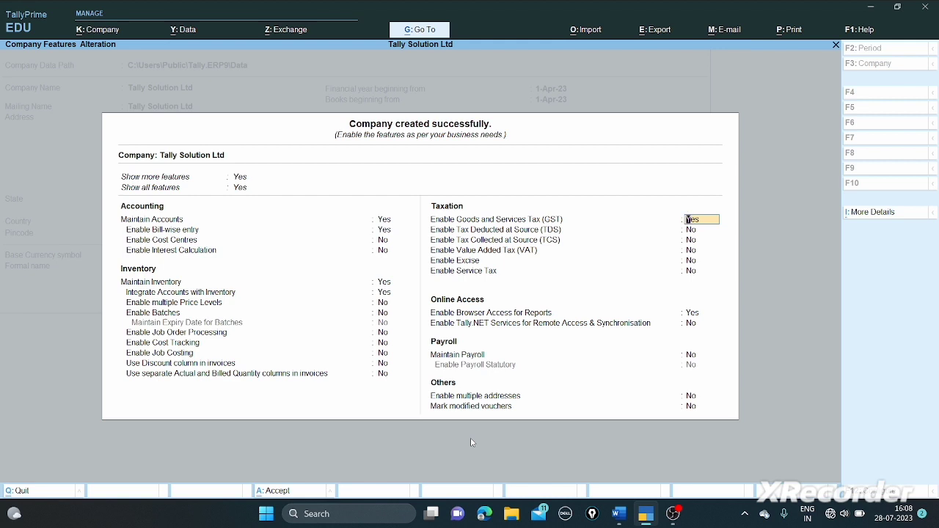
key("Return")
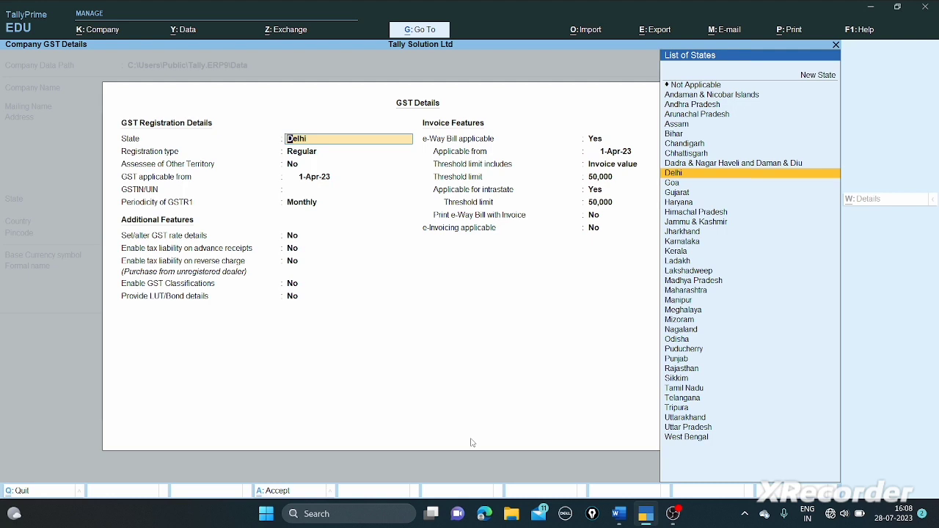
- Keep Delhi and Regular registration, and enter the company's GSTIN from the question paper
key("Return")
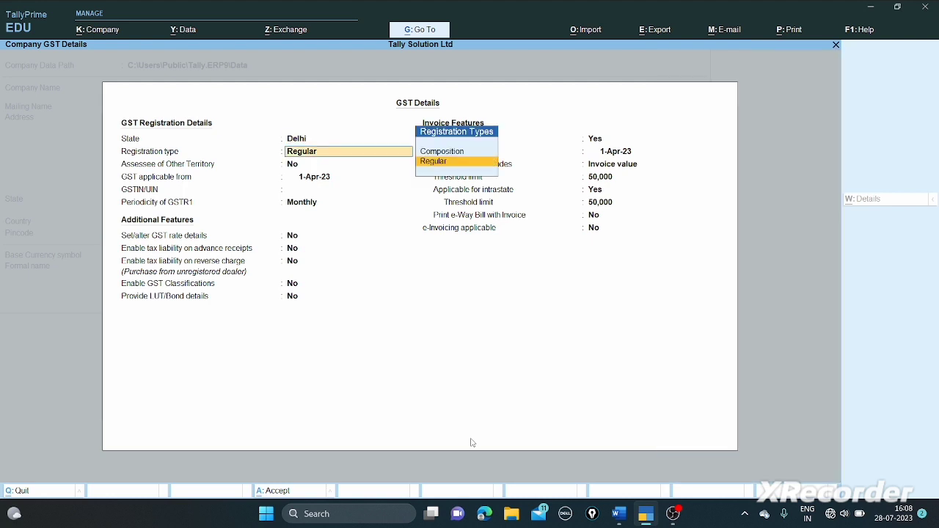
key("Return")
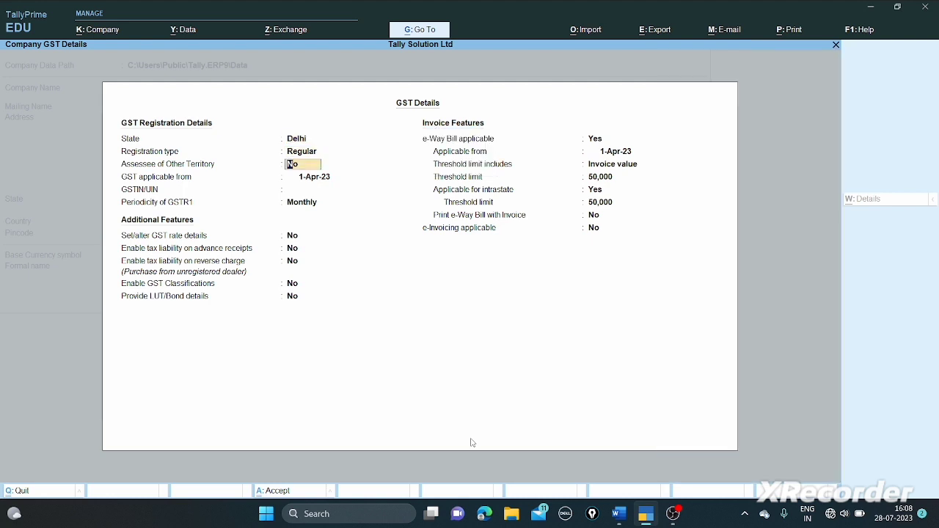
key("Return")
key("Return")
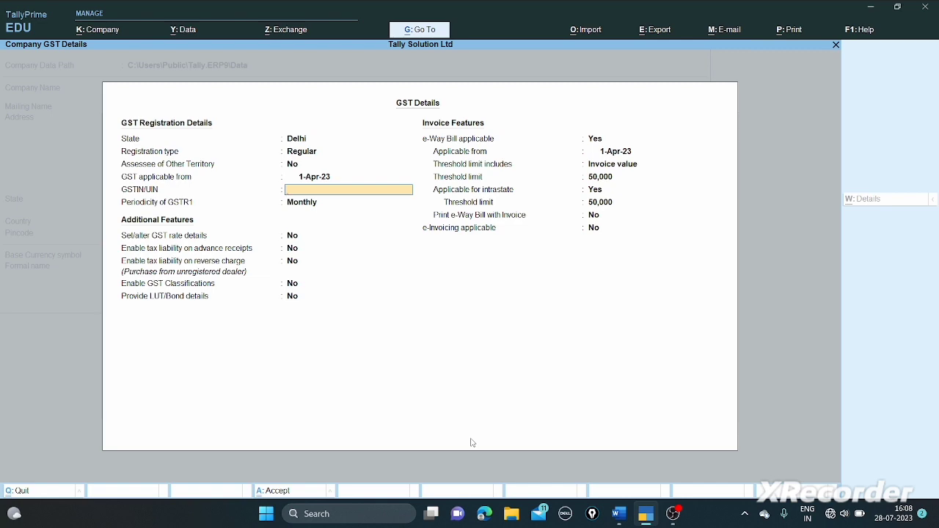
key("alt+Tab")
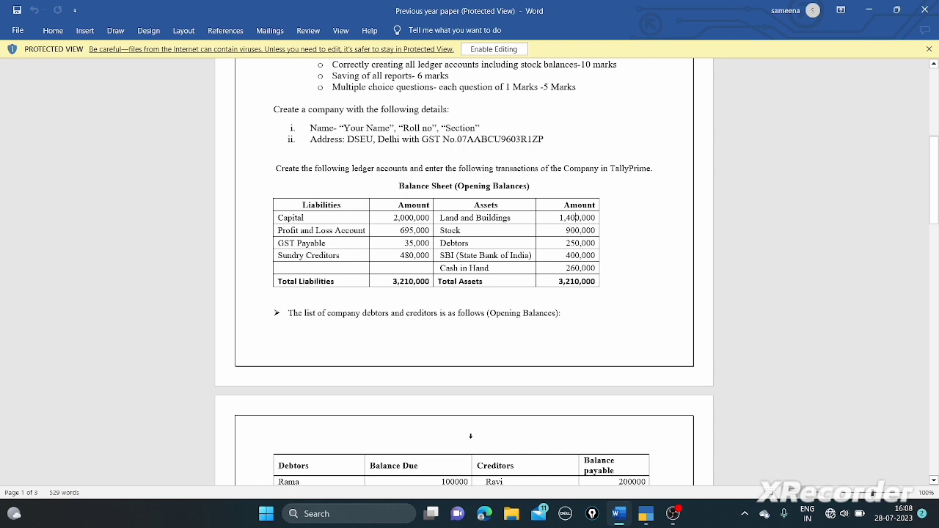
key("alt+Tab")
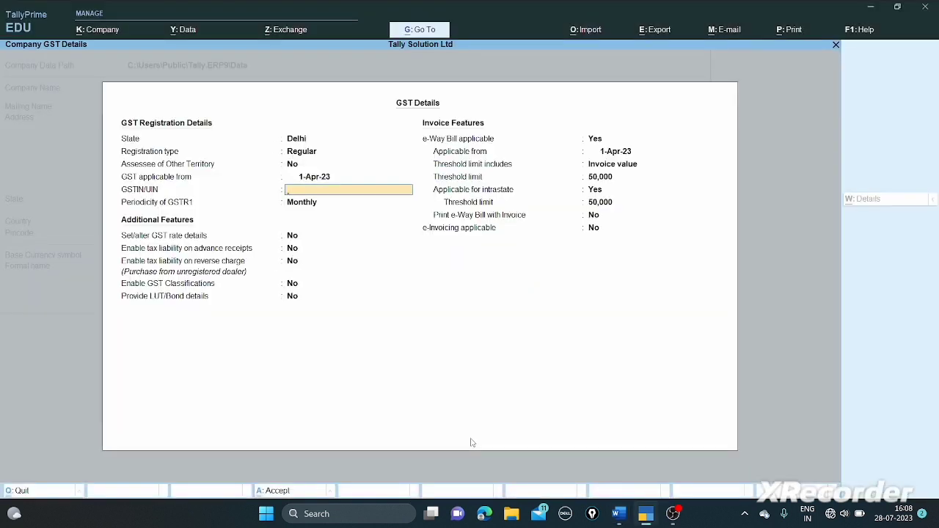
key("Return")
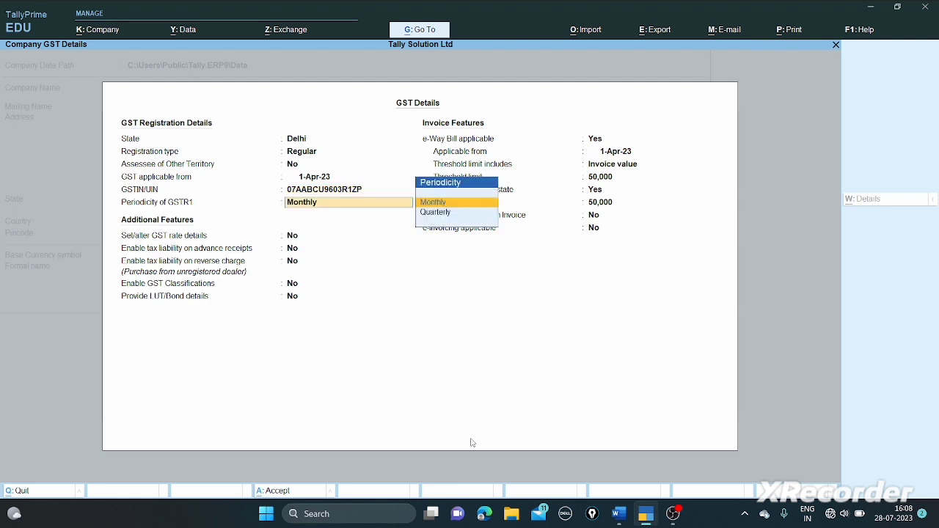
- Keep Monthly GSTR1 periodicity, set e-Way Bill applicable to No, and accept
key("Return")
key("Return")
key("Return")
key("Return")
key("Return")
key("Return")
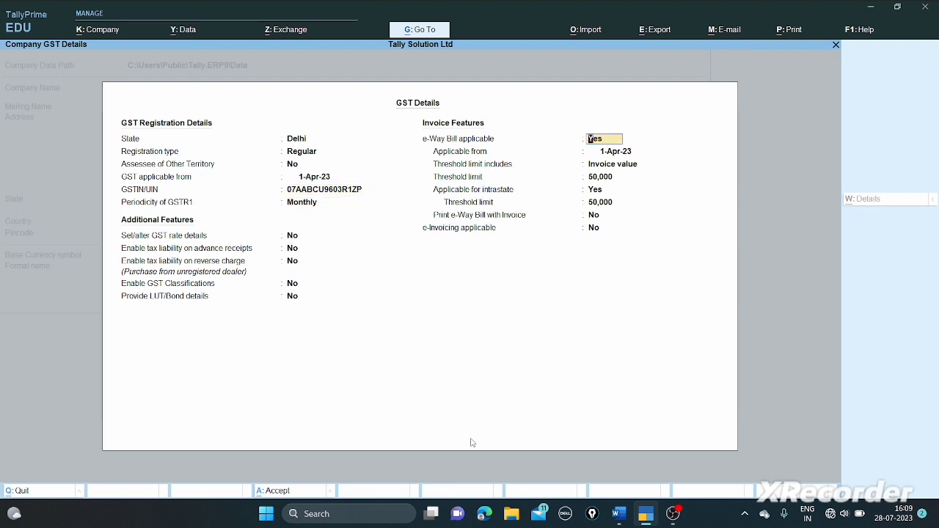
type("N")
key("Return")
key("Return")
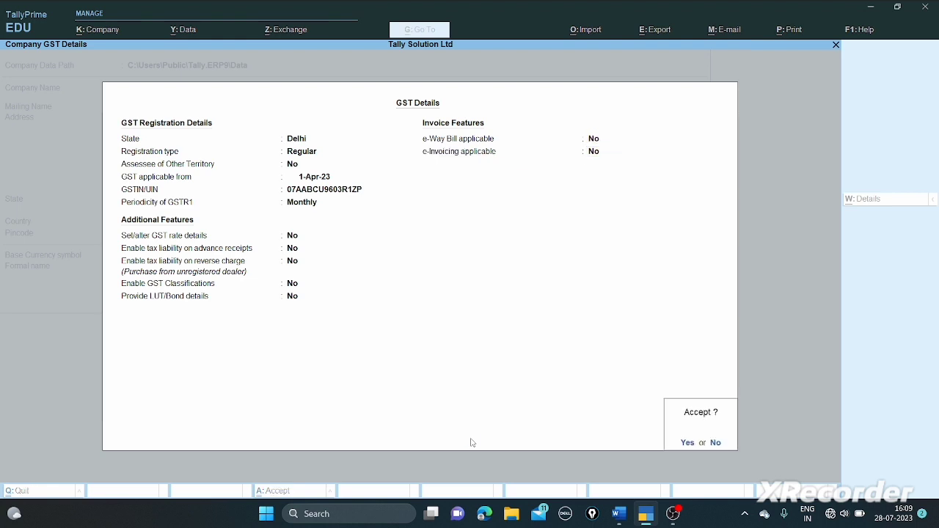
key("Return")
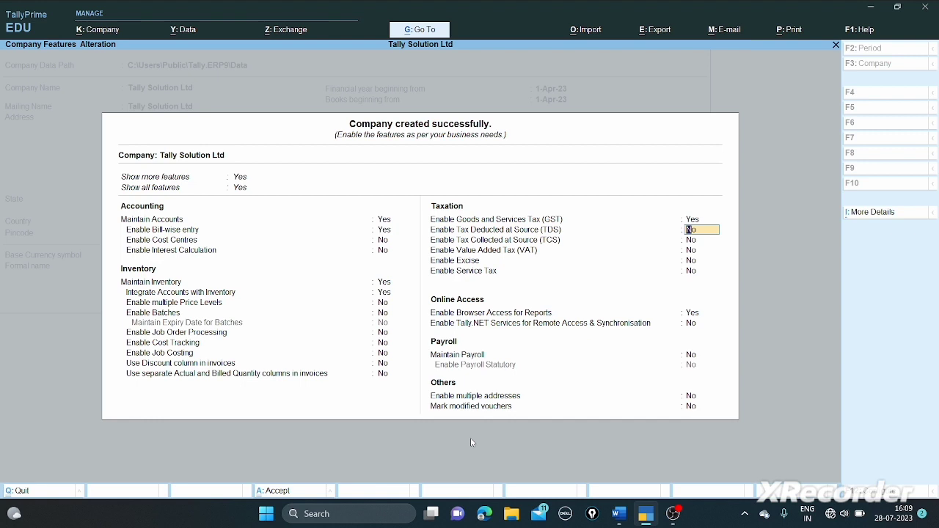
- Accept the company features and bring the Word question paper to the front
key("ctrl+a")
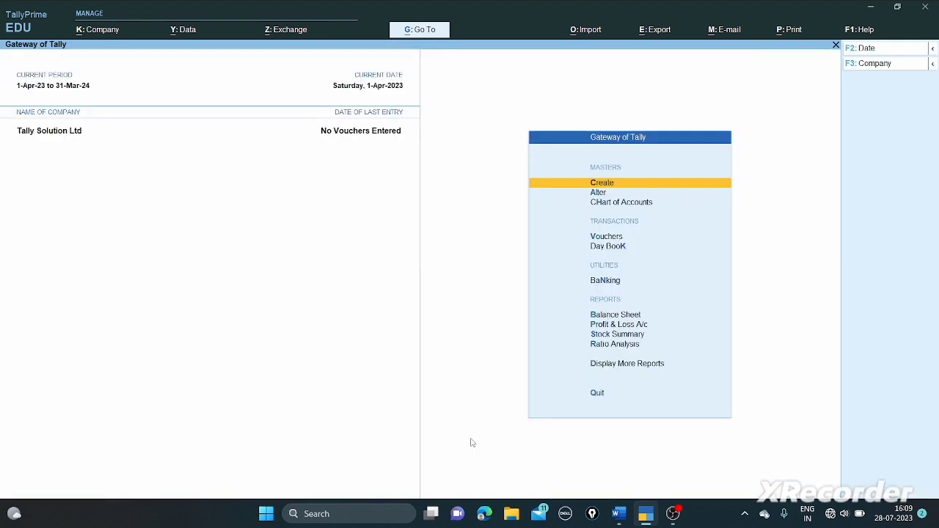
key("alt+Tab")
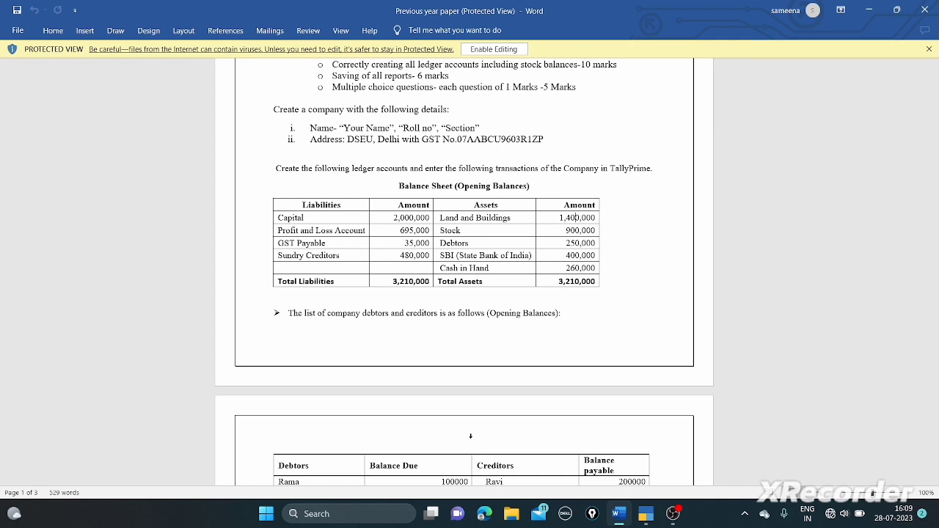
- Open Multi Ledger Creation from Chart of Accounts > Ledgers
key("alt+Tab")
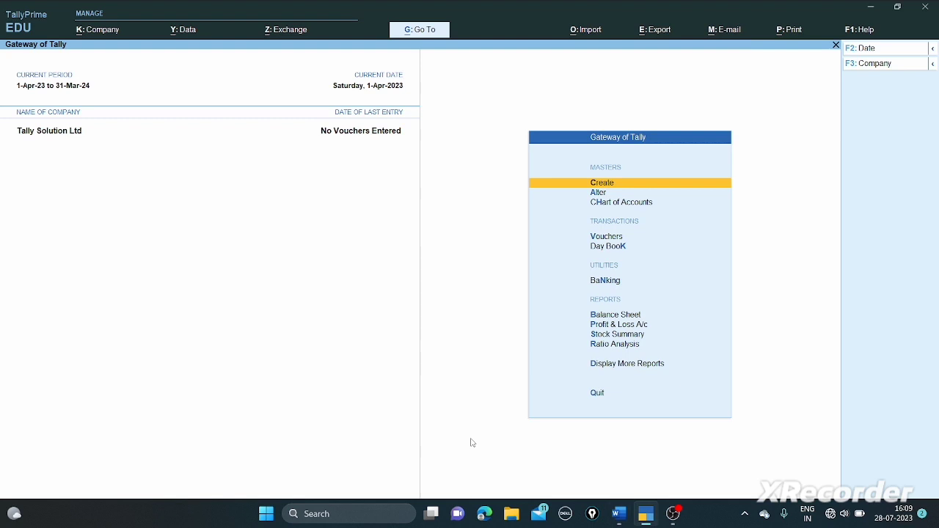
key("Return")
key("Escape")
key("Down")
key("Down")
key("Down")
key("Up")
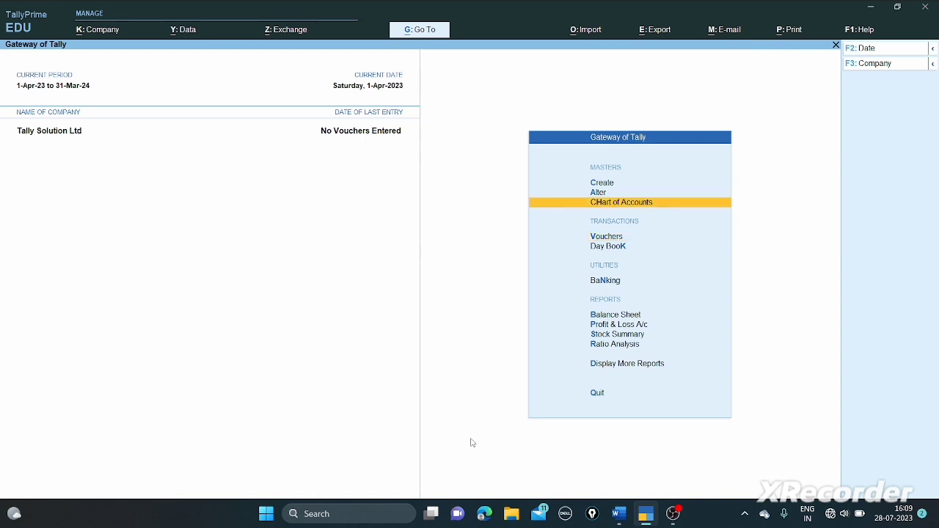
key("Return")
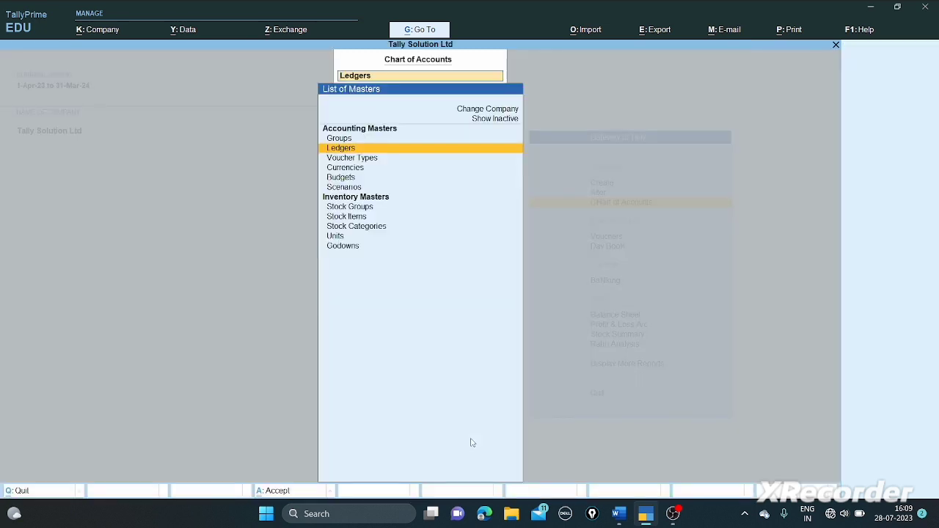
key("Return")
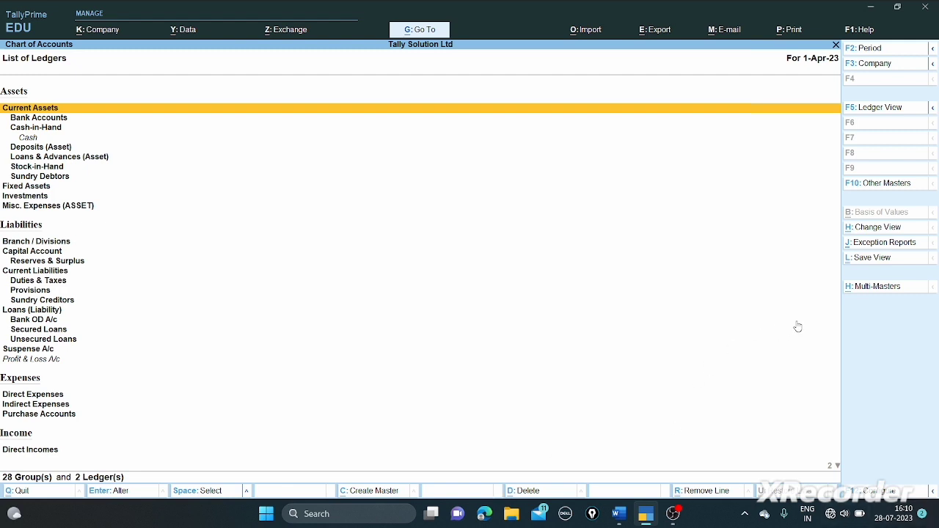
left_click(874, 286)
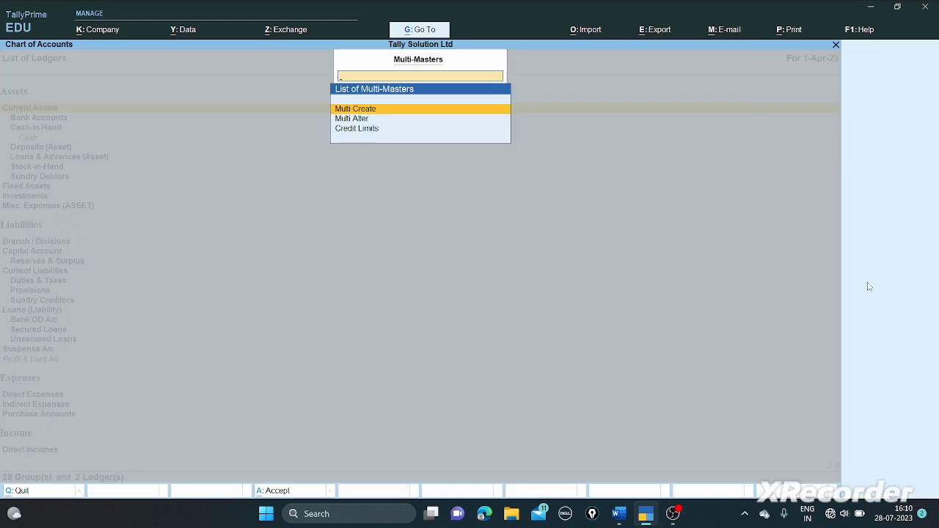
key("Return")
key("Return")
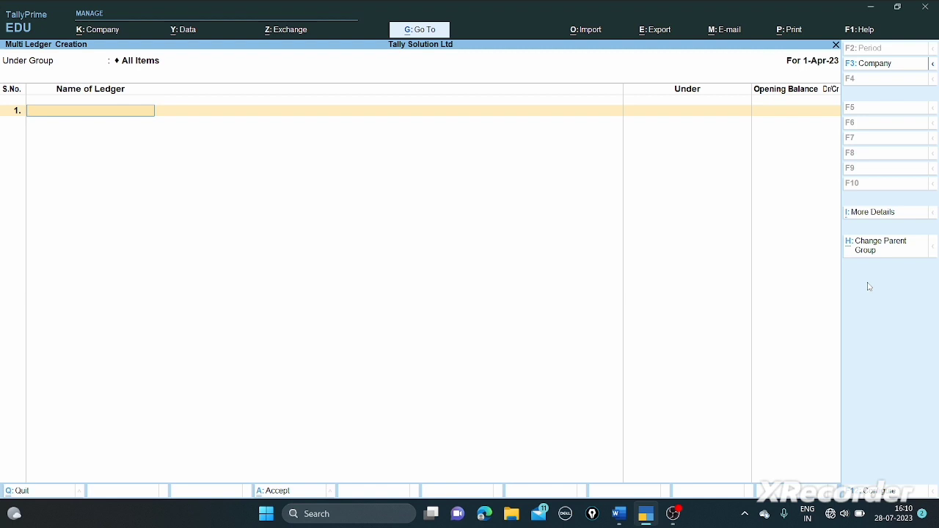
- Add LAND and Building under Fixed Assets (14,00,000 Dr) and SBI BANK under Bank Accounts (4,00,000 Dr)
type("LAND and Building")
key("Return")
type("F")
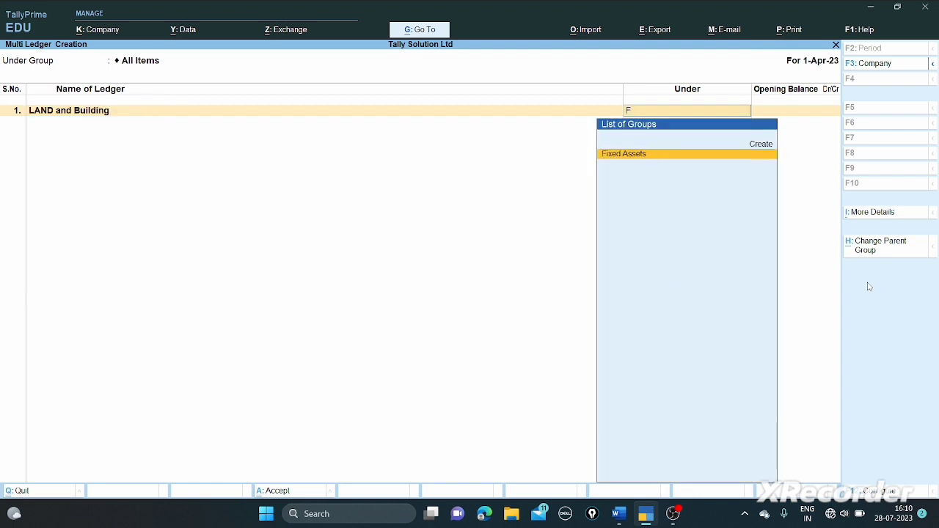
type("i")
key("Return")
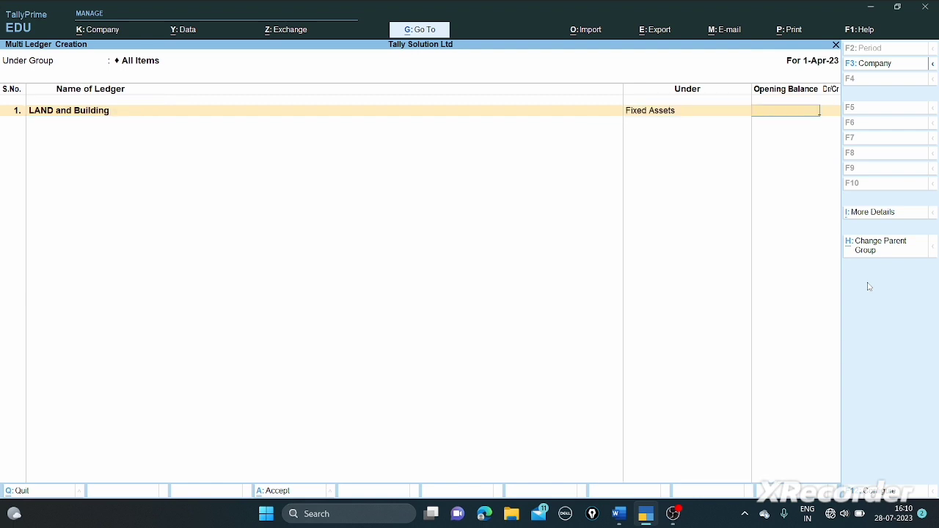
type("1400000")
key("Return")
key("Return")
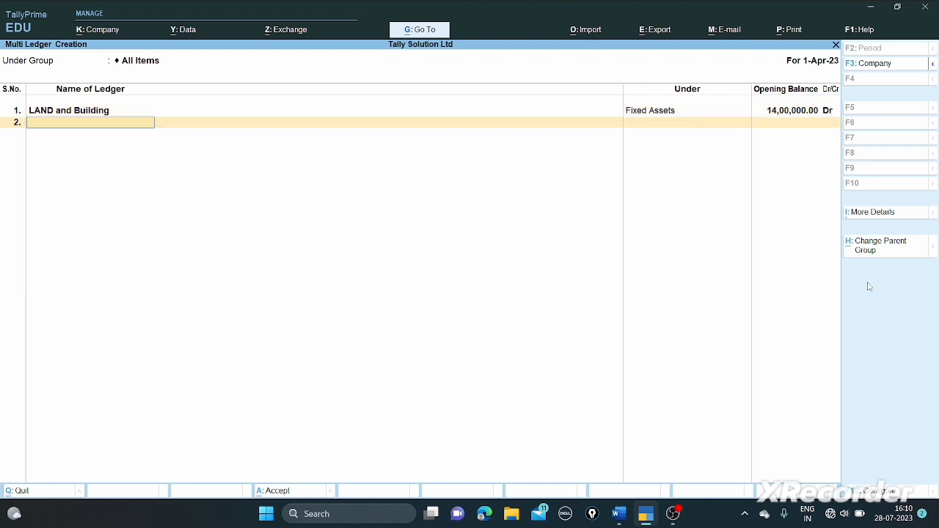
type("SBI BANK")
key("Return")
type("BAN")
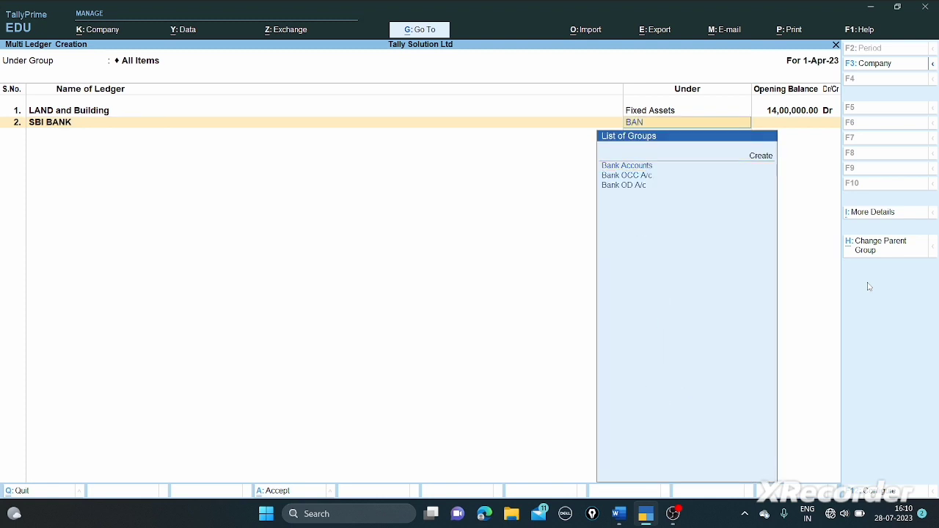
key("Return")
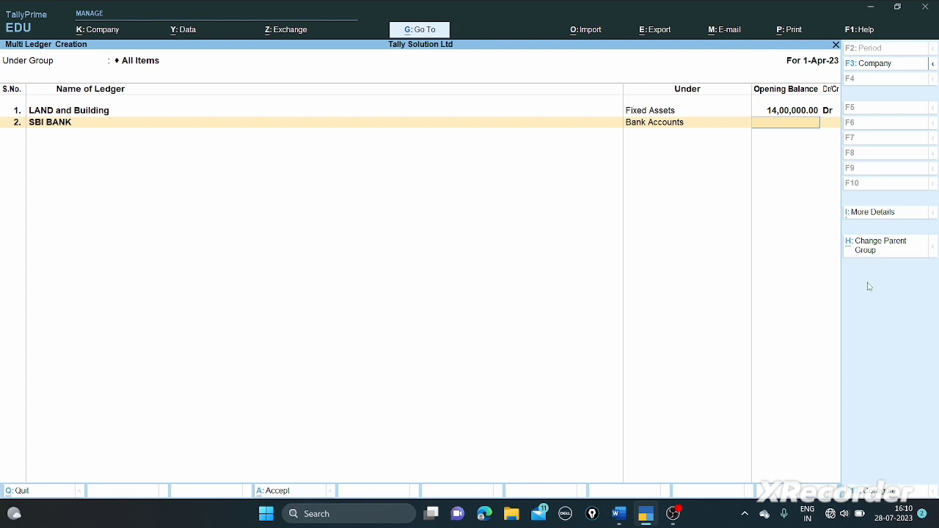
type("400000")
key("Return")
key("Return")
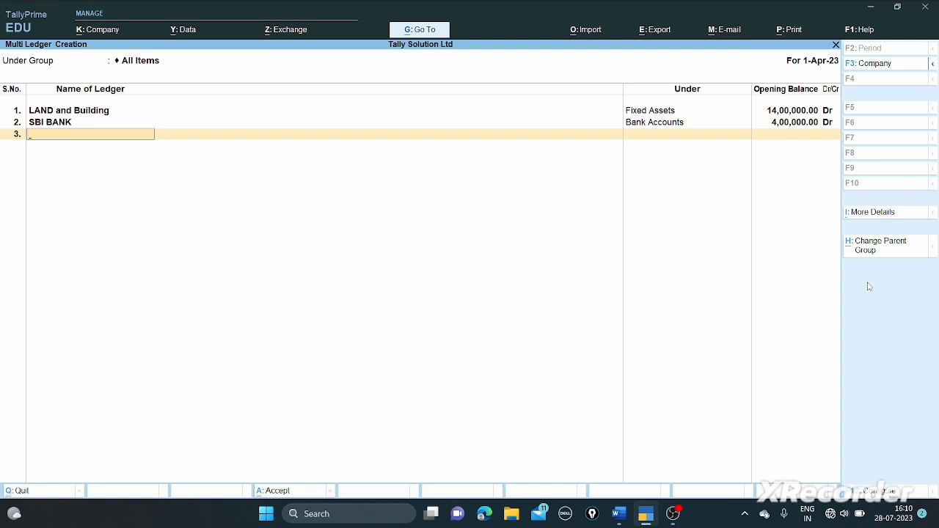
- Add Capital under Capital Account (20,00,000 Cr) and GST Payble under Duties & Taxes (35,000 Cr), then save
type("Capital")
key("Return")
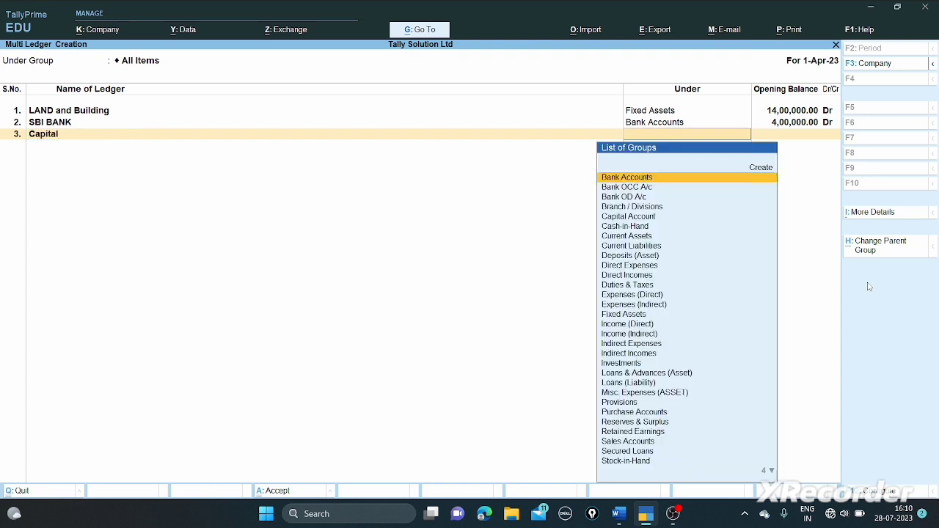
type("Cap")
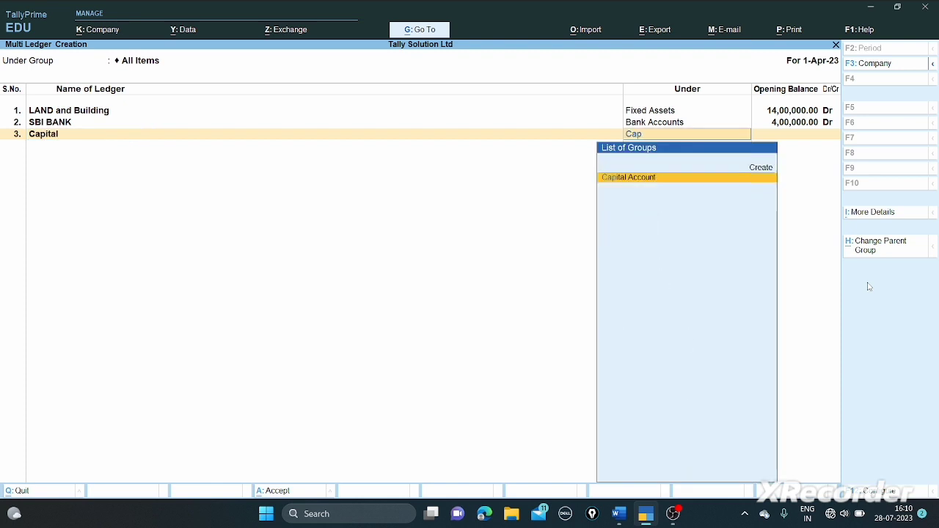
key("Return")
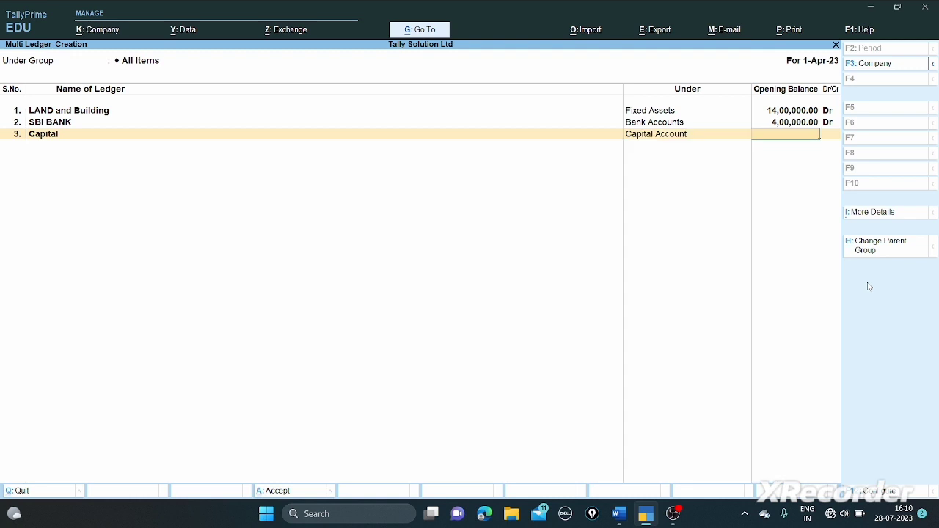
type("2000000")
key("Return")
key("Return")
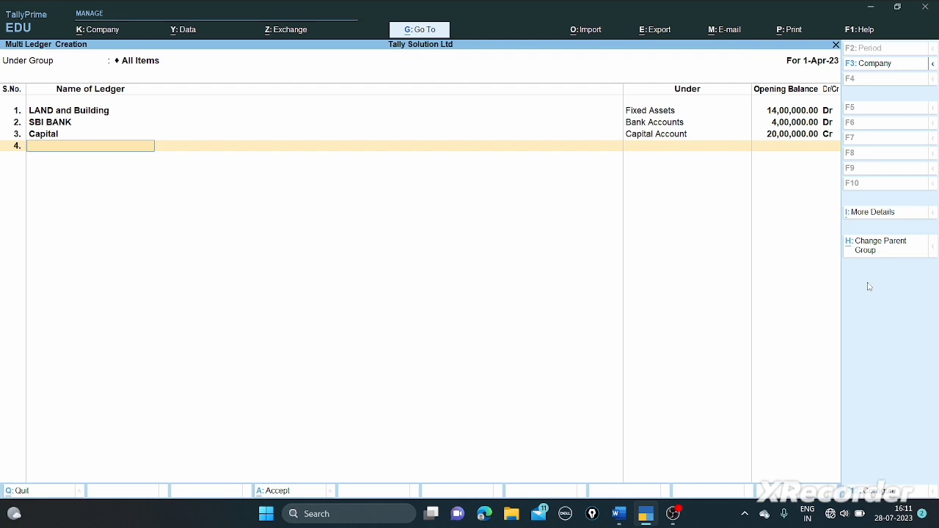
type("GST Payble")
key("Return")
type("Du")
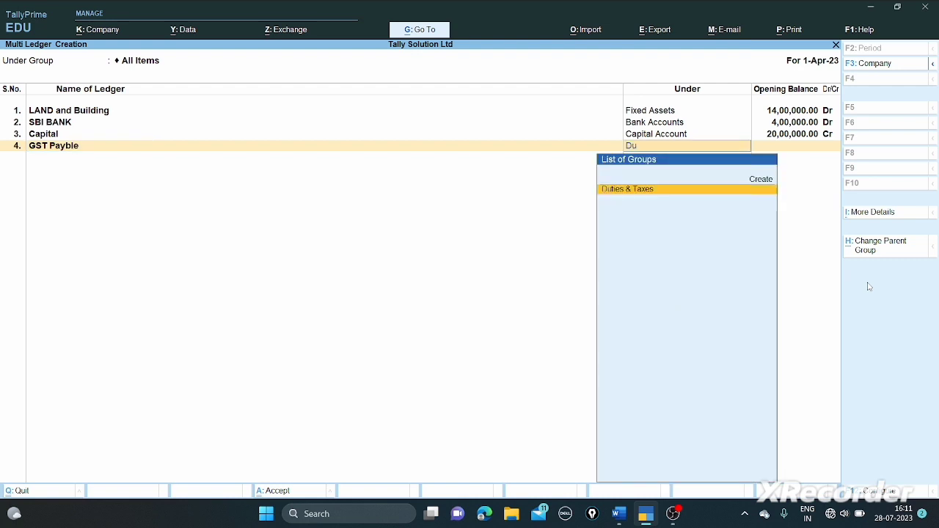
key("Return")
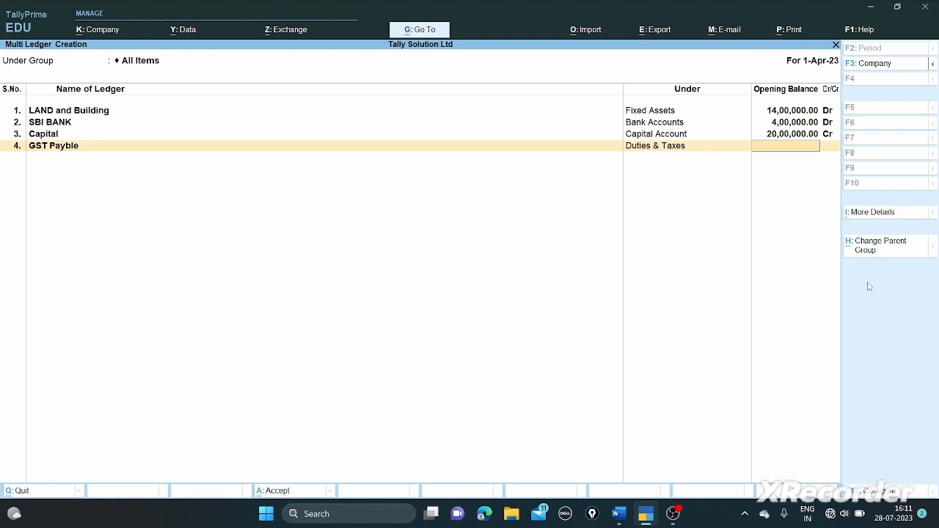
type("35000")
key("Return")
key("Return")
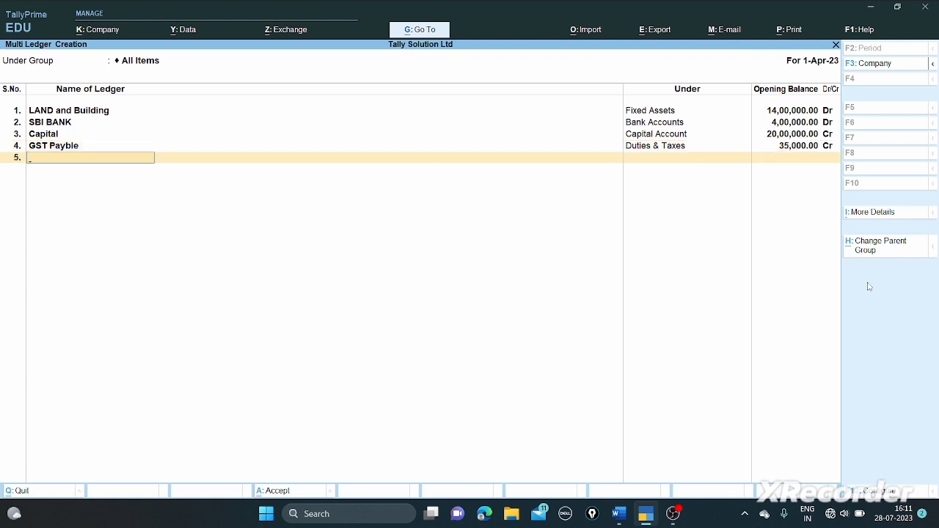
key("Return")
key("Return")
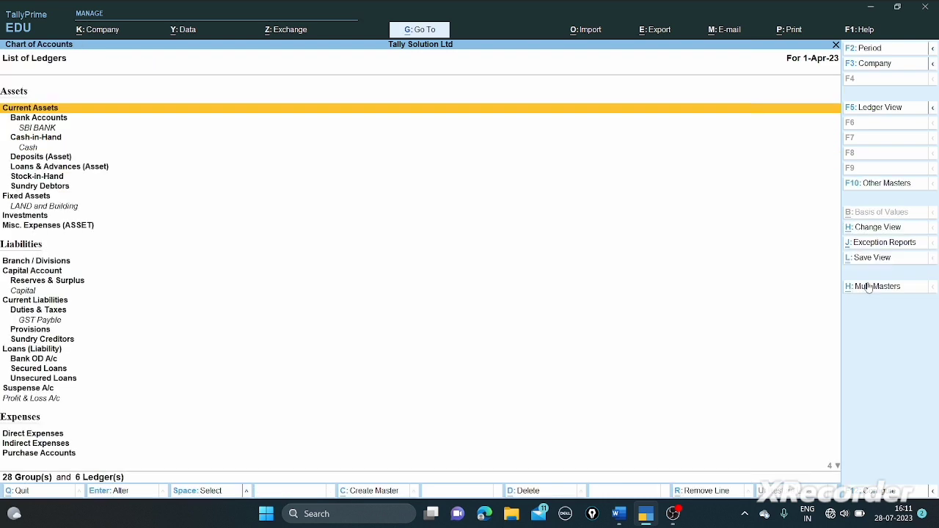
- Alter the Cash ledger to an opening balance of 2,60,000 Dr
key("Escape")
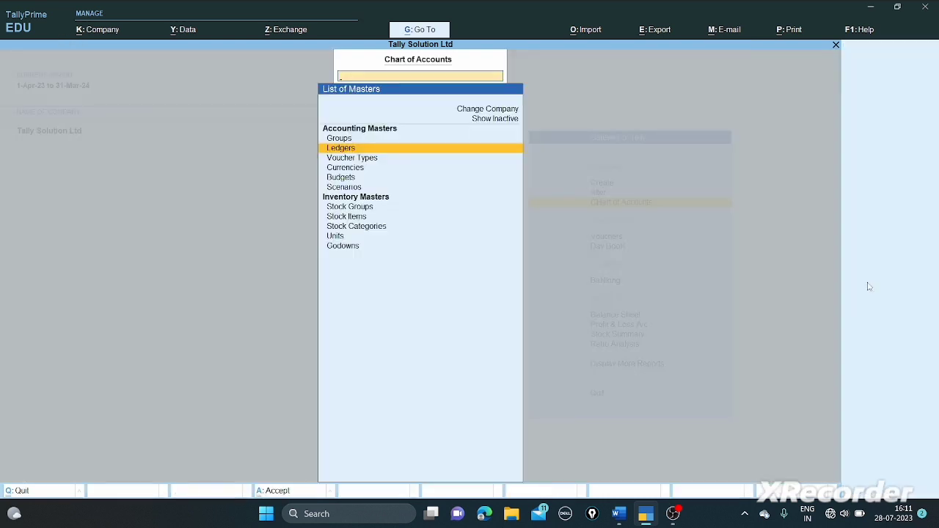
key("Escape")
key("Up")
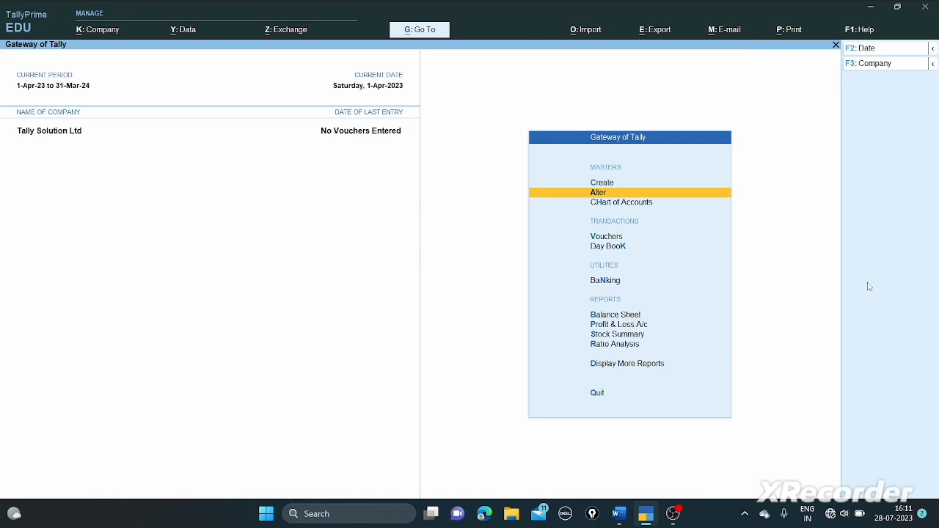
key("Return")
key("Down")
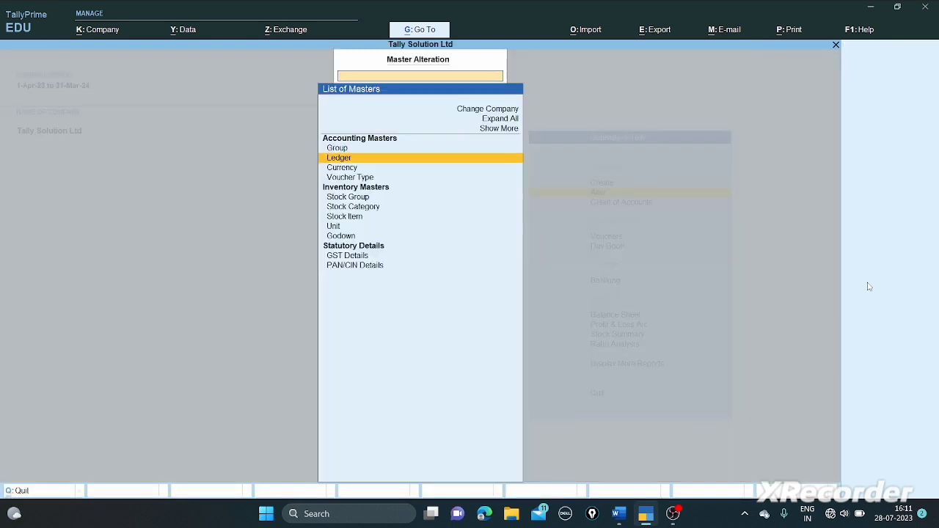
key("Return")
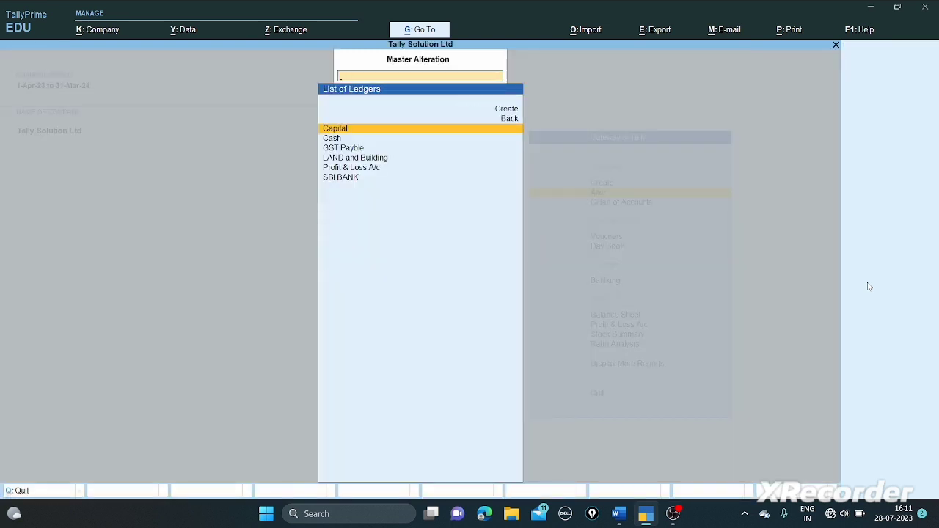
key("Down")
key("Return")
key("Return")
key("Return")
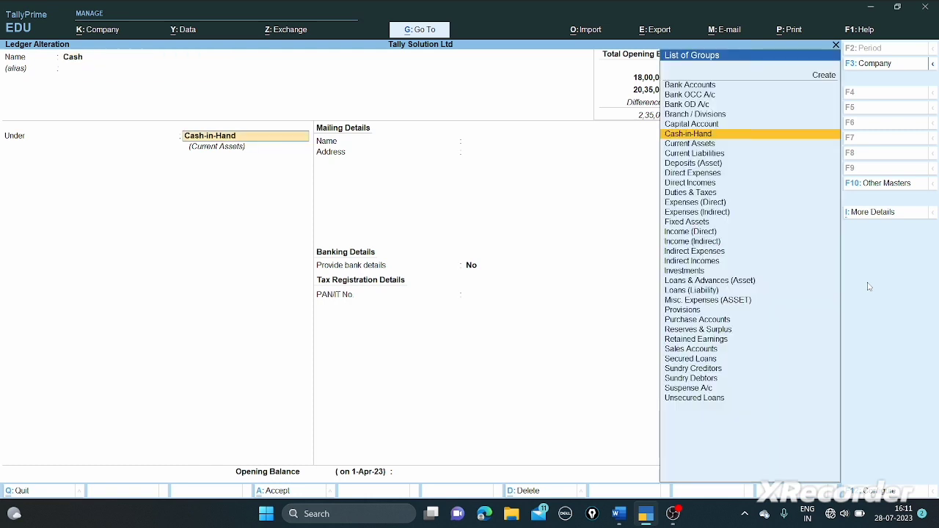
key("Return")
key("Return")
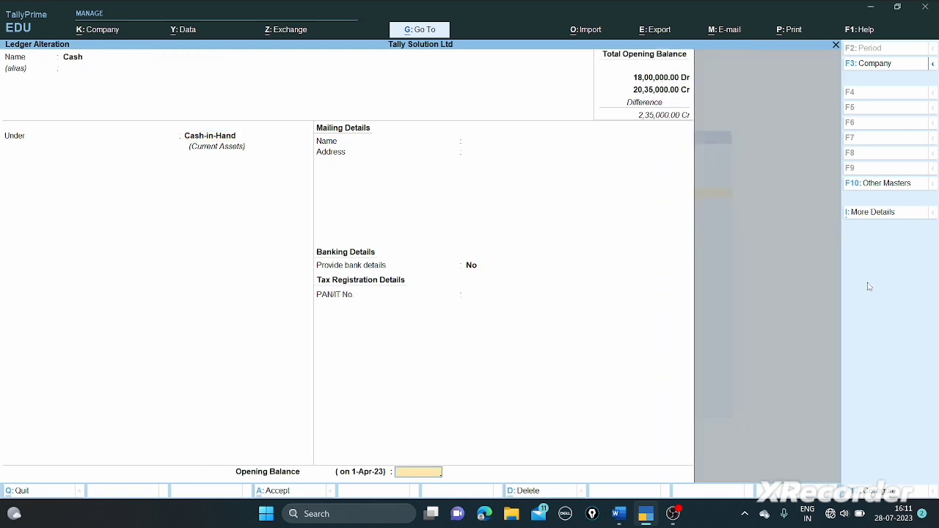
type("260000")
key("Return")
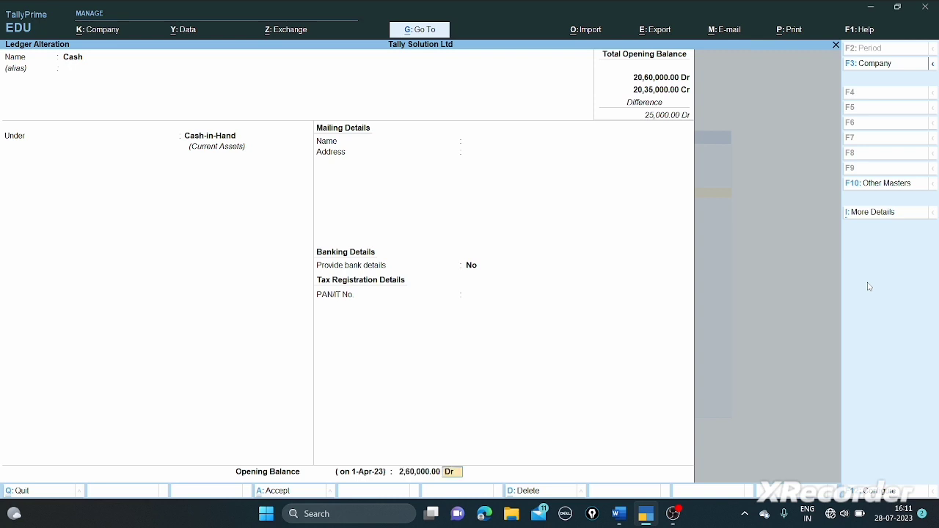
key("Return")
key("Return")
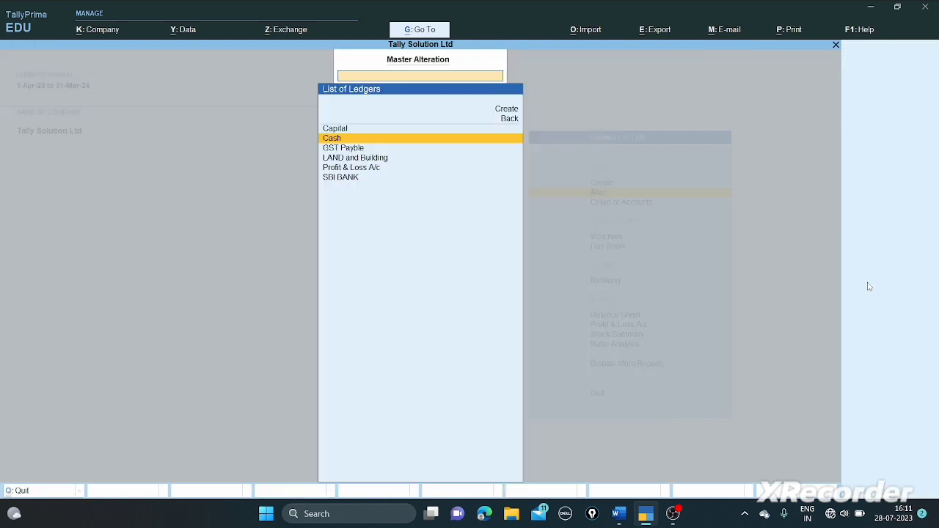
- Give Profit & Loss A/c a 6,95,000 Cr opening balance and save it
key("Down")
key("Down")
key("Down")
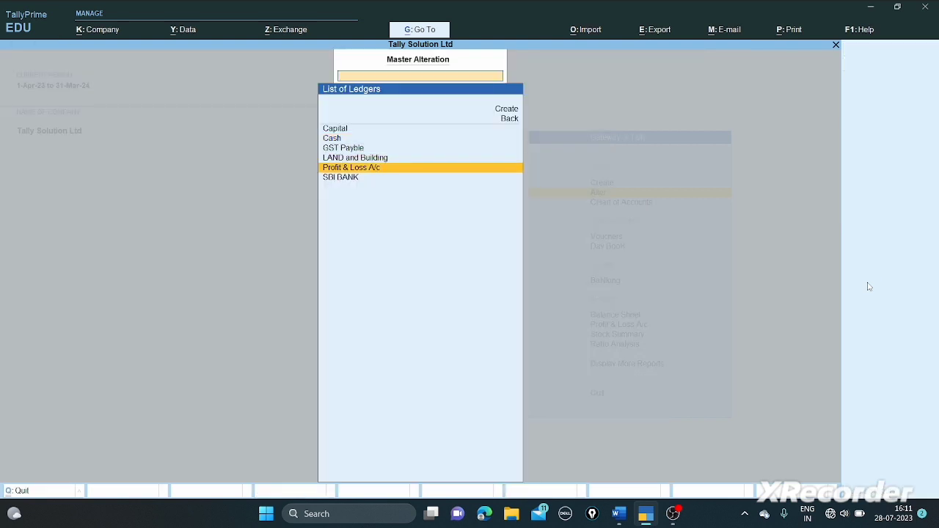
key("Return")
key("Return")
key("Return")
key("Return")
key("Return")
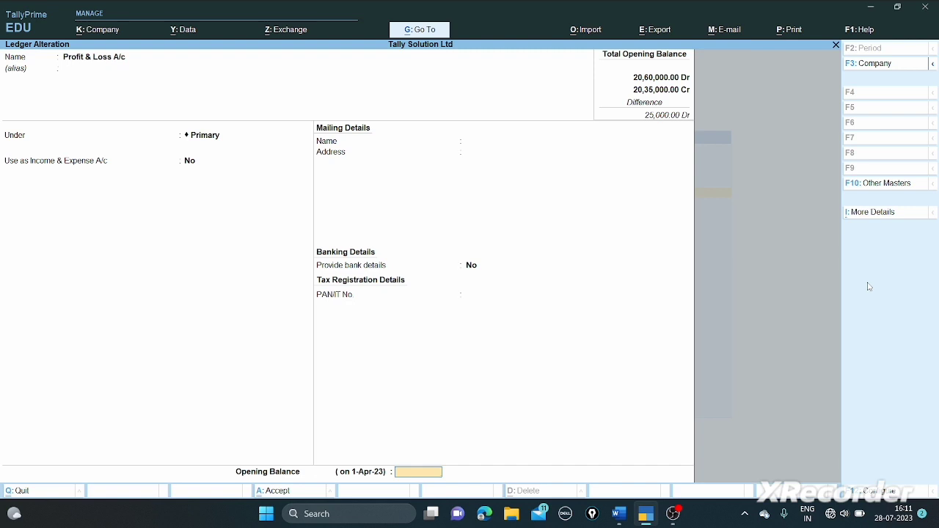
type("695000")
key("Return")
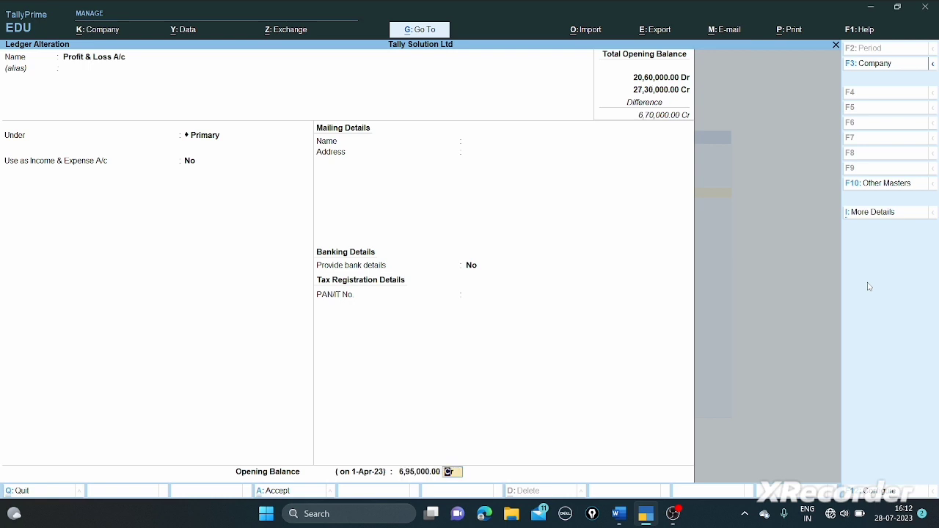
key("Return")
key("y")
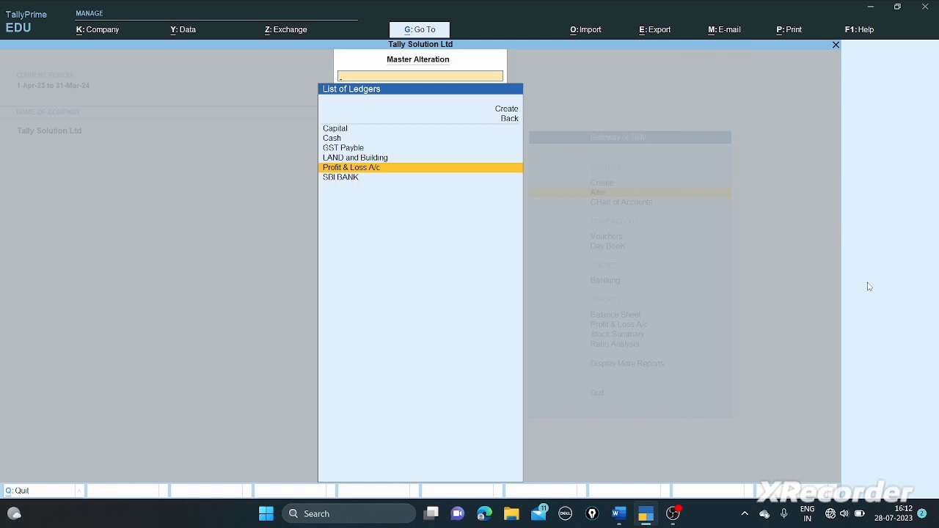
- Open a new Multi Ledger Creation sheet from Chart of Accounts > Ledgers
key("Escape")
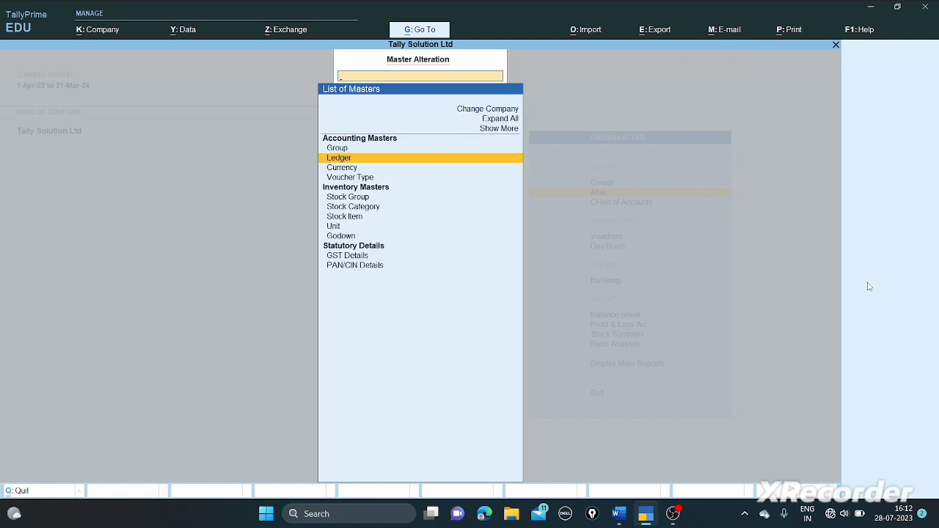
key("Escape")
key("Down")
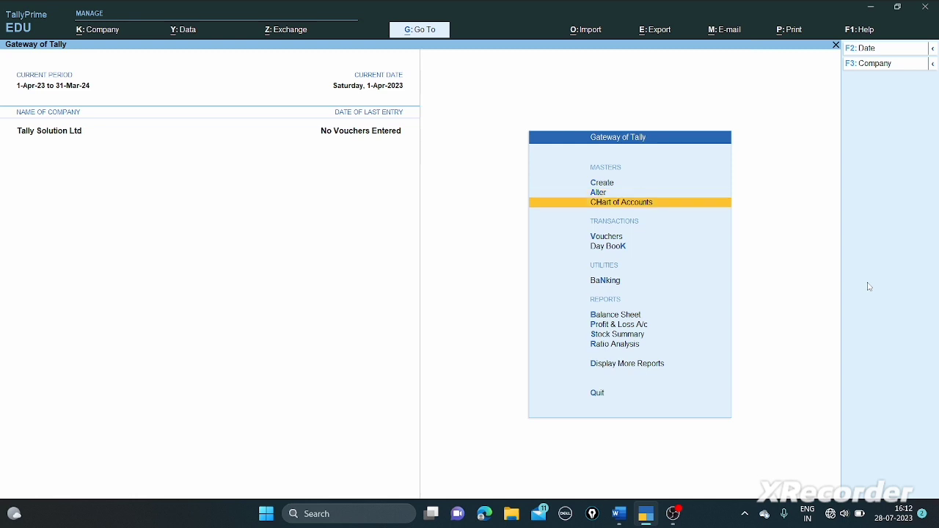
key("Return")
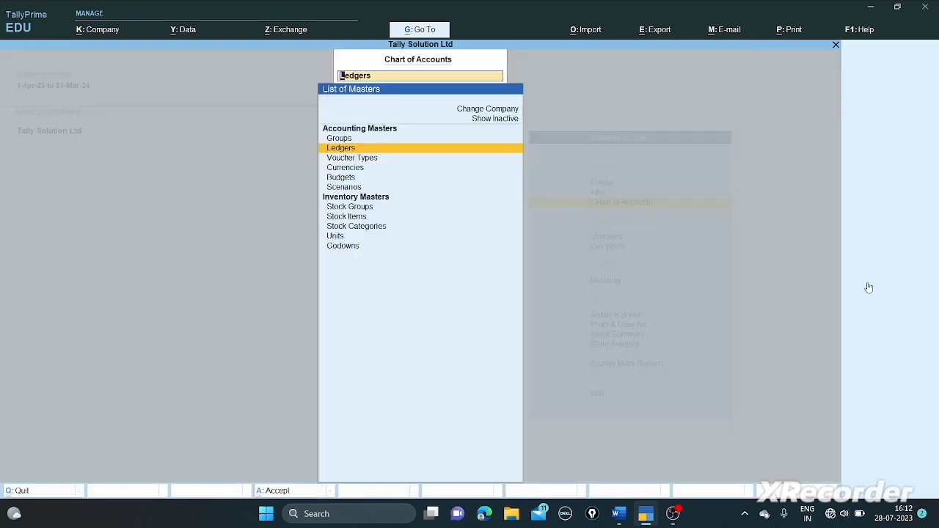
key("Return")
left_click(869, 286)
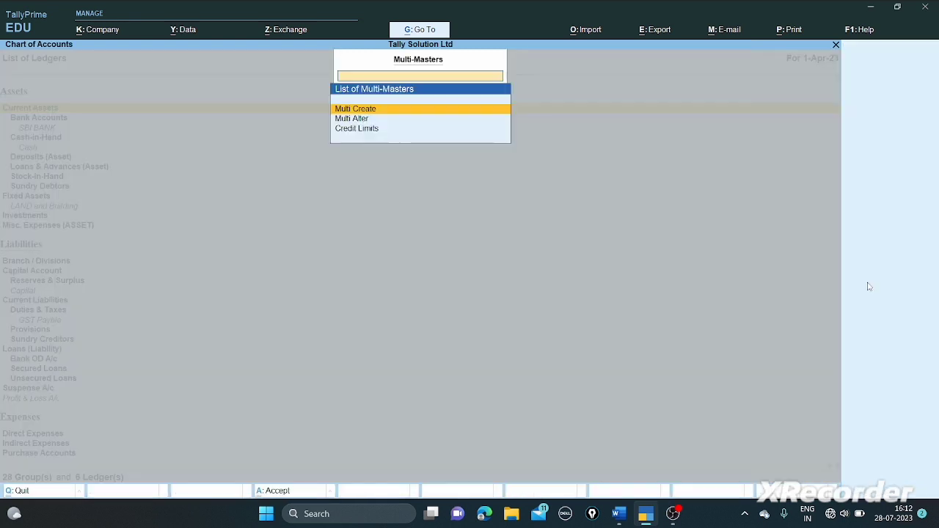
key("Return")
key("Return")
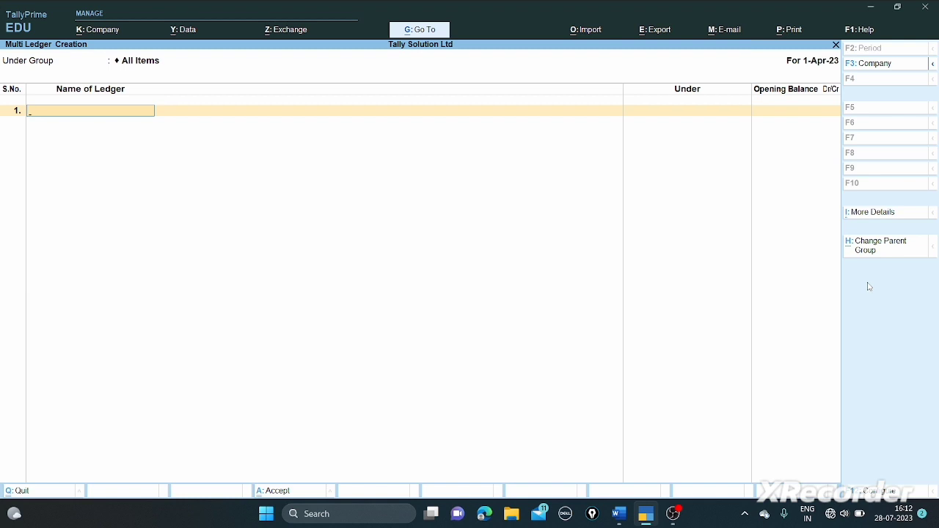
- Scroll the Word question paper down to the creditors and inventory tables
key("alt+Tab")
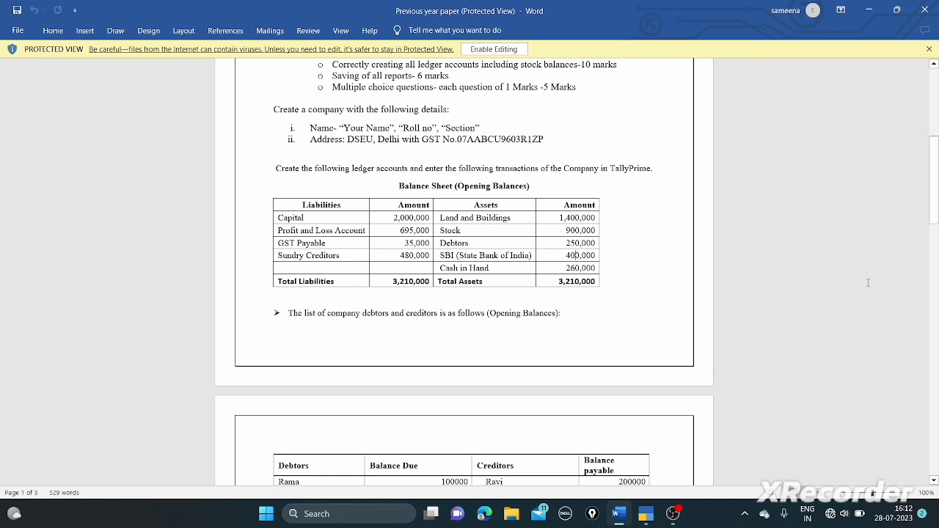
scroll(868, 282, "down", 3)
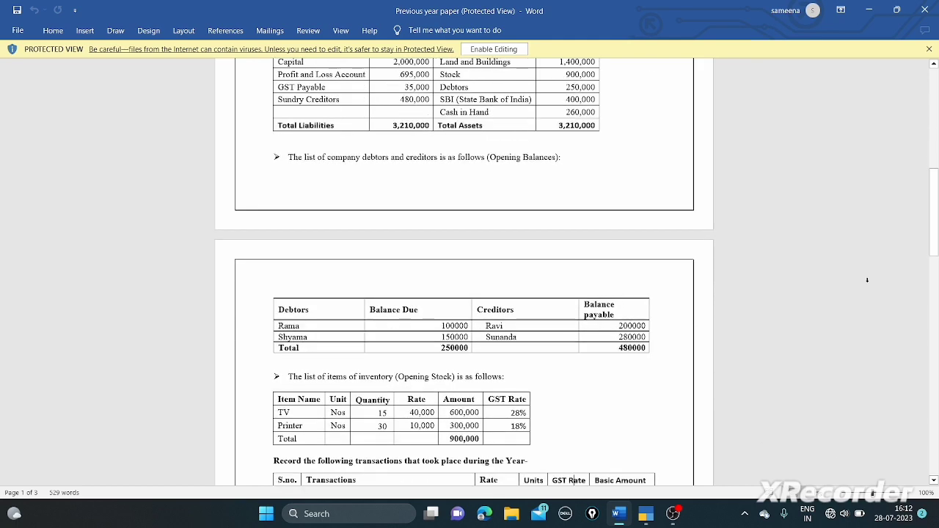
scroll(868, 283, "down", 1)
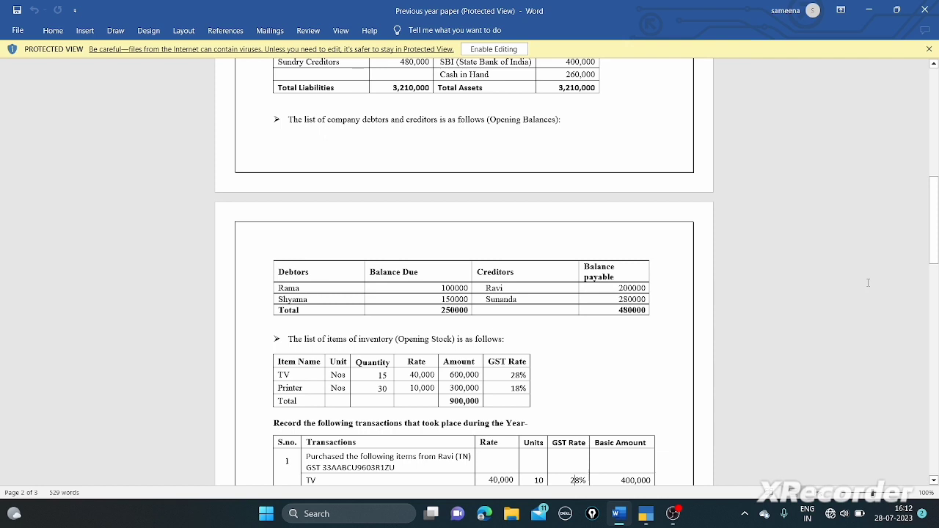
- Create the first creditor ledger under Sundry Creditors with a 2,00,000 Cr opening balance
key("alt+Tab")
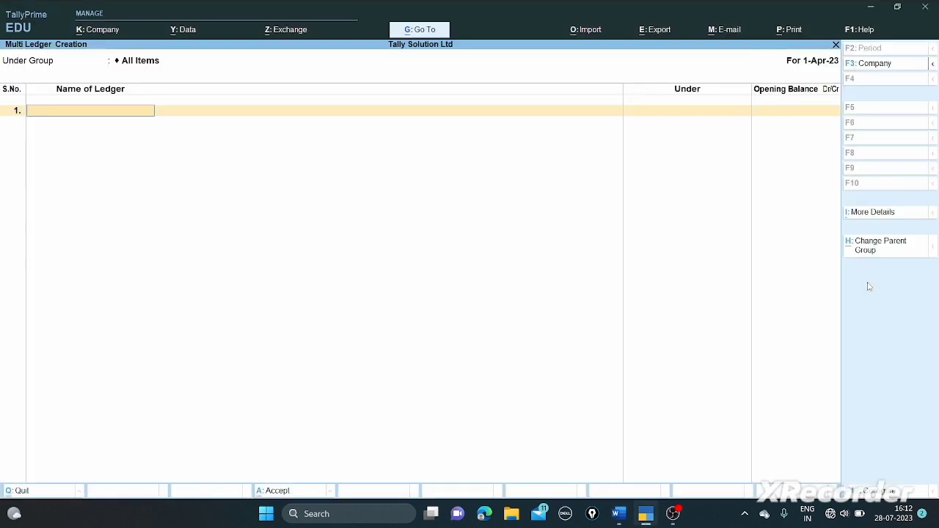
type("Ravi")
key("Return")
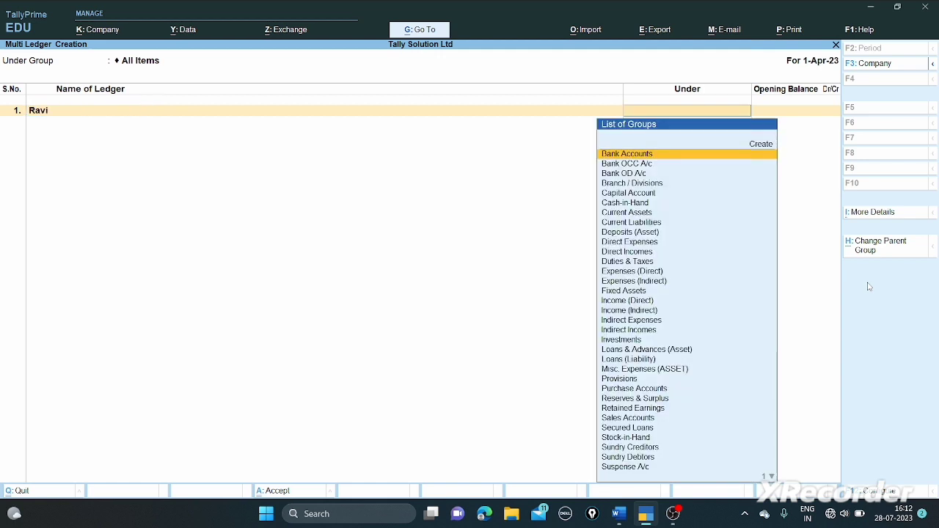
type("Cre")
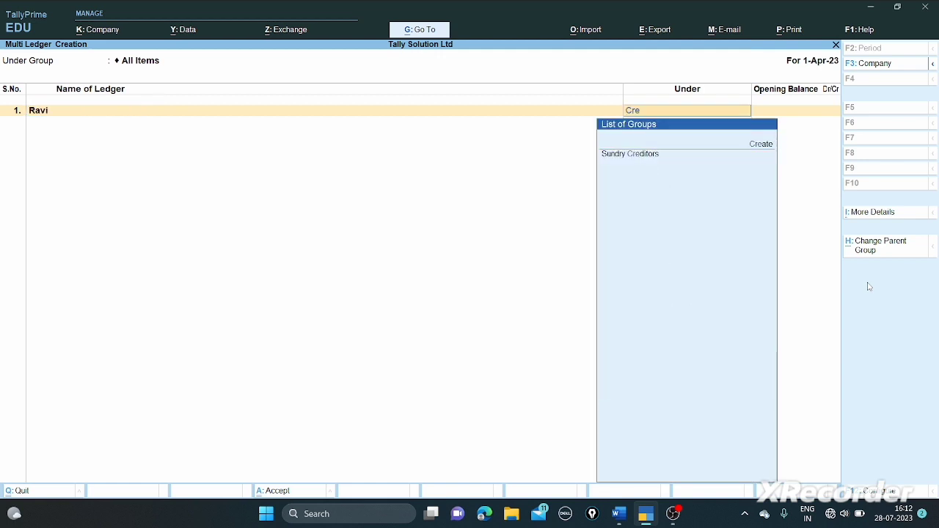
key("Down")
key("Return")
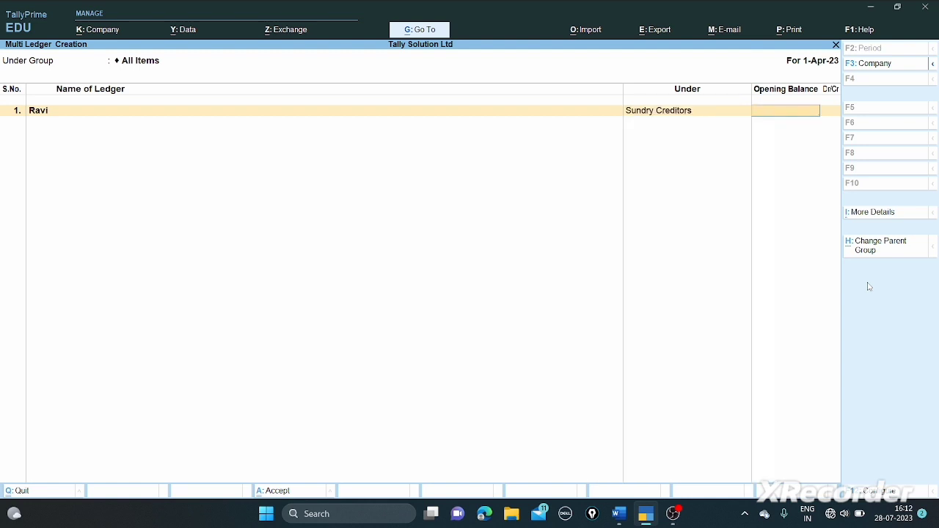
type("200000")
key("Return")
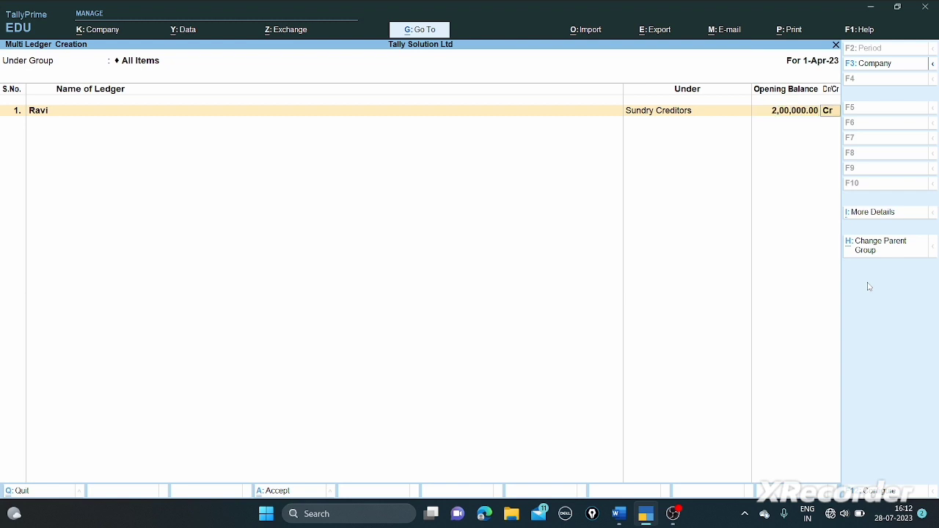
key("Return")
key("Return")
key("Return")
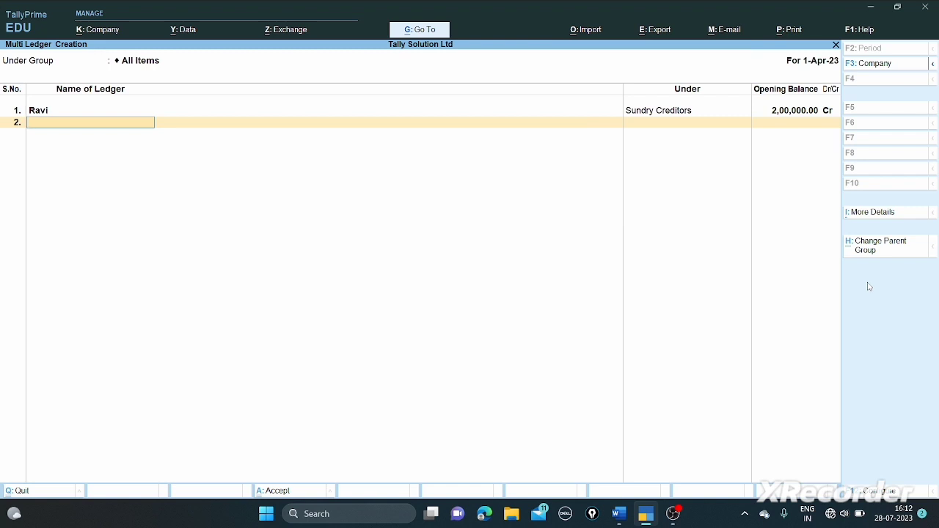
- Create the second creditor ledger under Sundry Creditors with a 2,80,000 Cr opening balance
type("Sunanda")
key("Return")
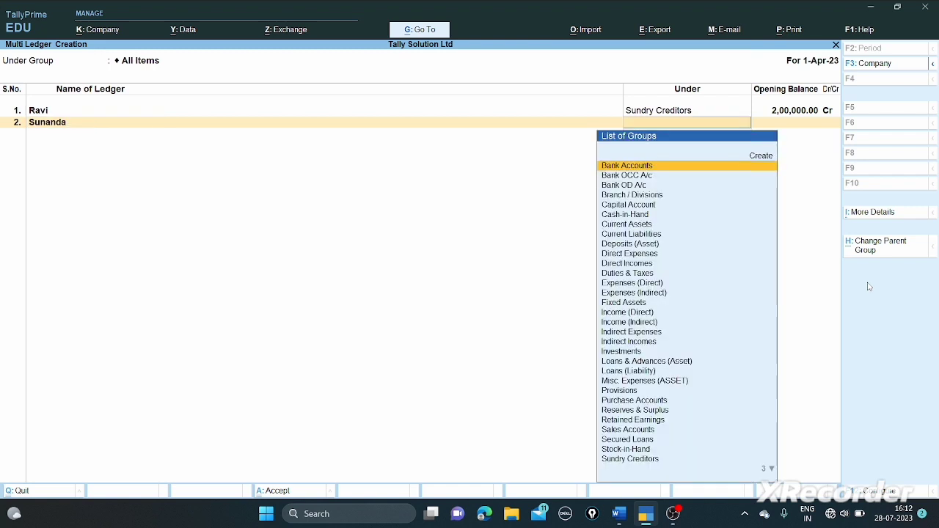
type("Cre")
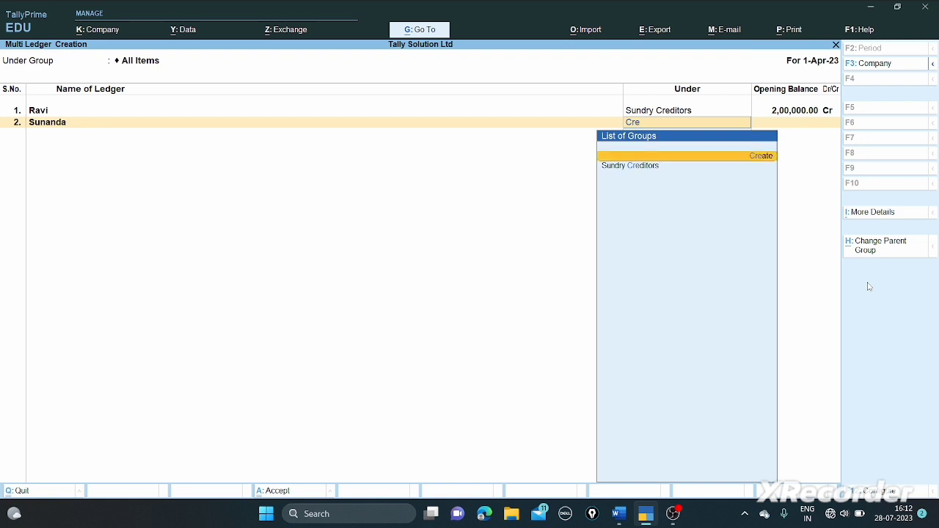
key("Down")
key("Return")
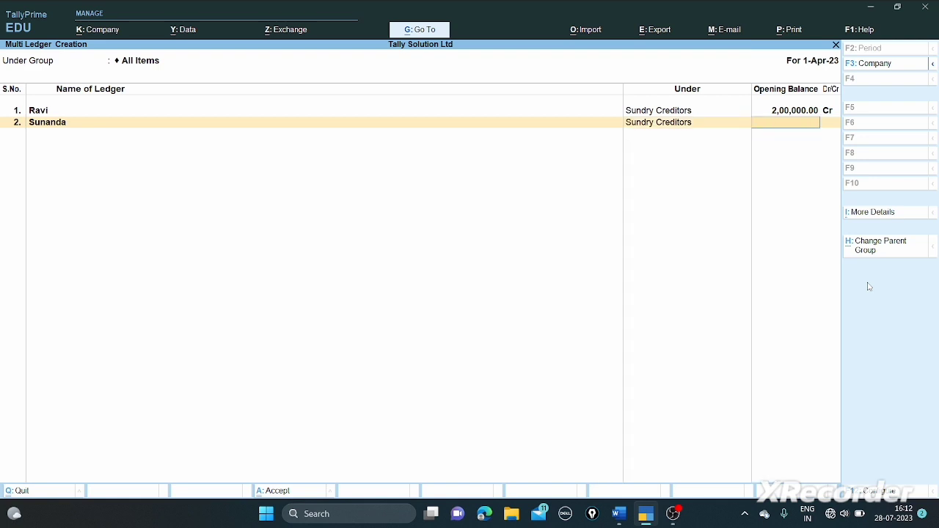
type("280000")
key("Return")
key("Return")
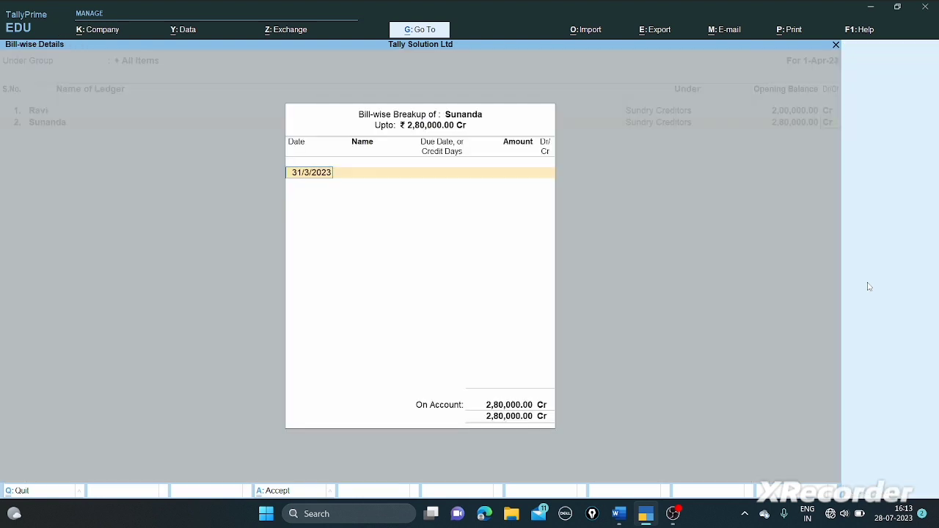
key("Return")
key("Return")
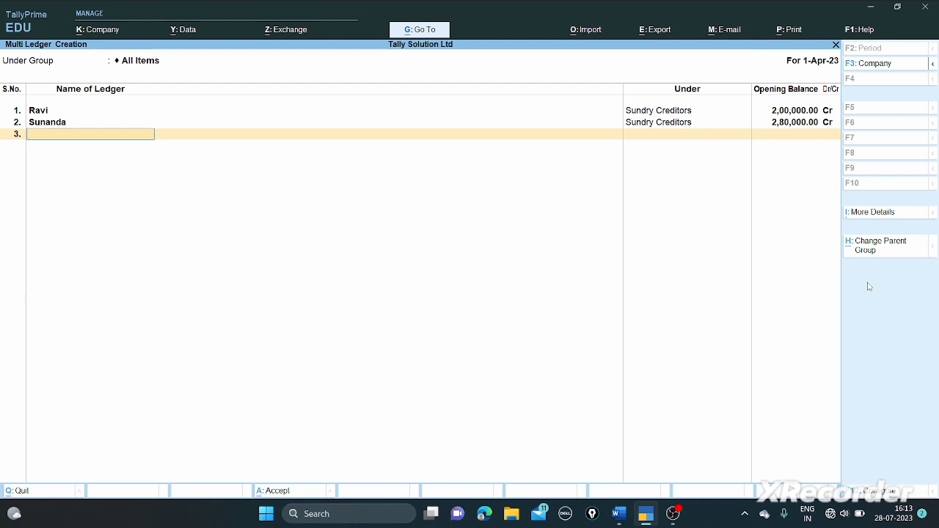
- Create the first debtor ledger under Sundry Debtors with a 1,00,000 Dr opening balance
type("Rama")
key("Return")
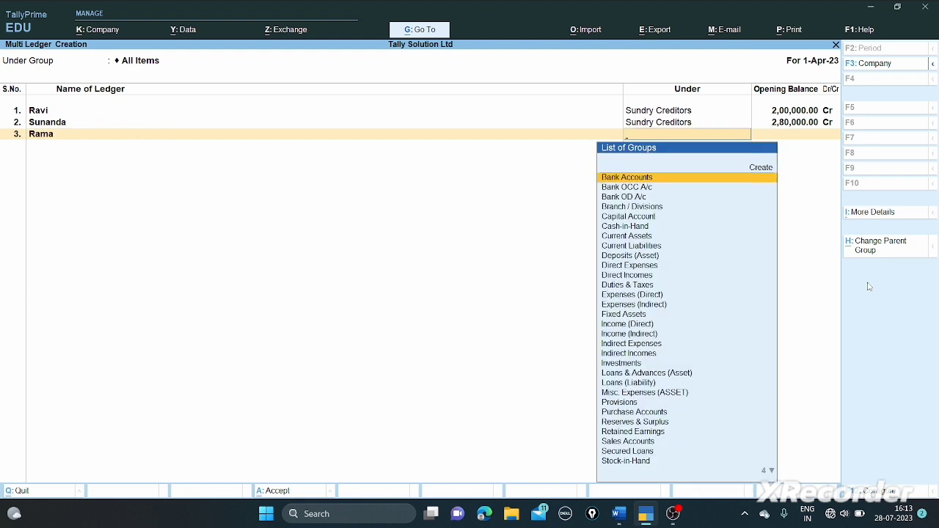
type("De")
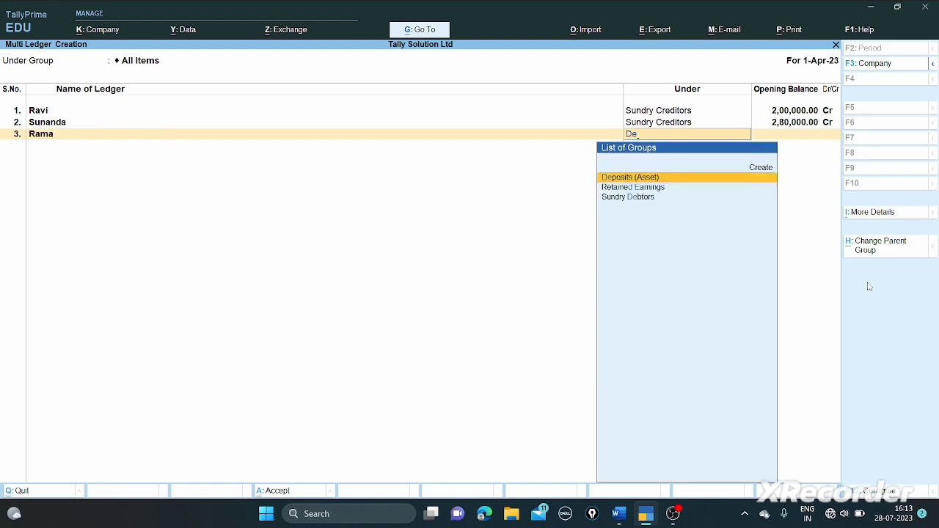
key("Down")
key("Down")
key("Return")
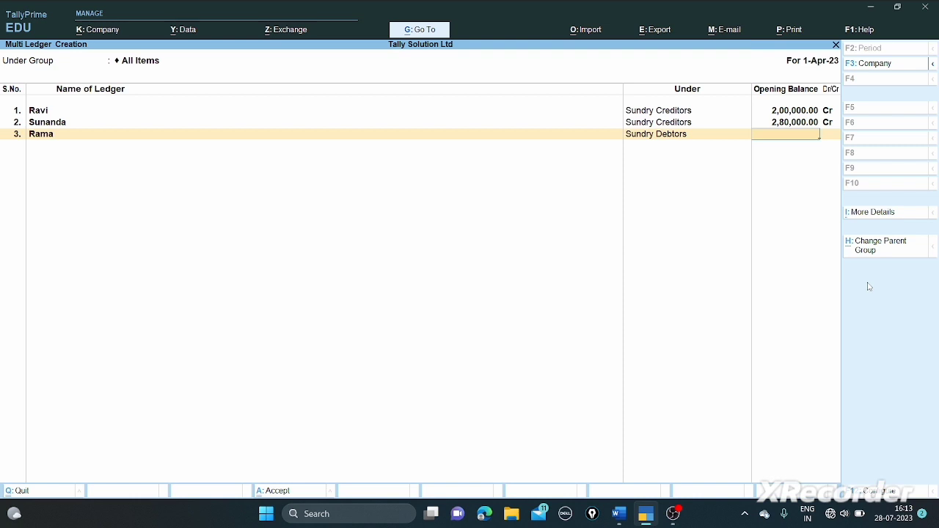
type("100000")
key("Return")
key("d")
key("Return")
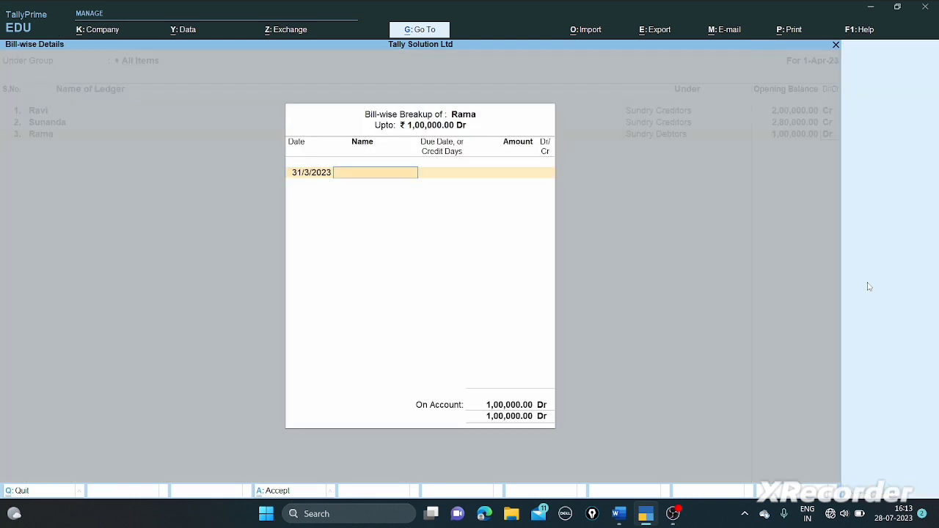
key("Return")
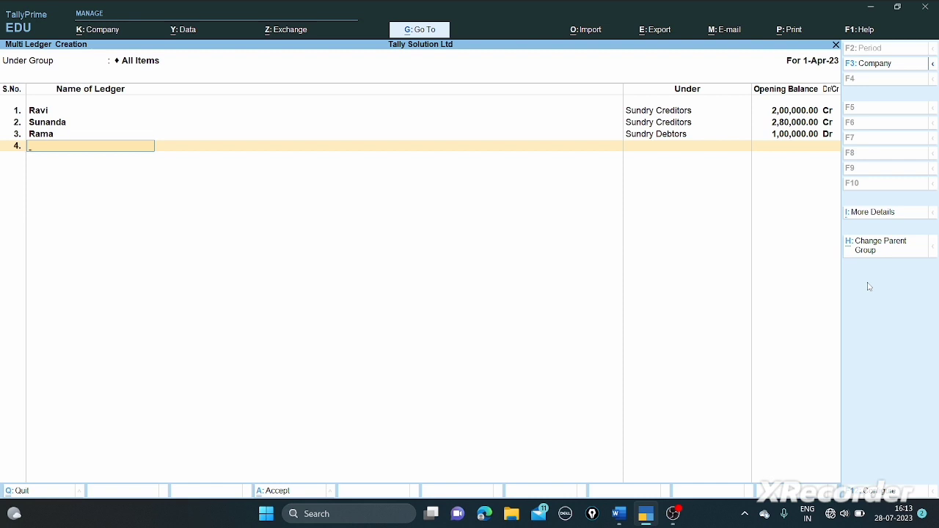
- Create the second debtor ledger under Sundry Debtors with 1,50,000 Dr and finish the sheet
type("Shyama")
key("Return")
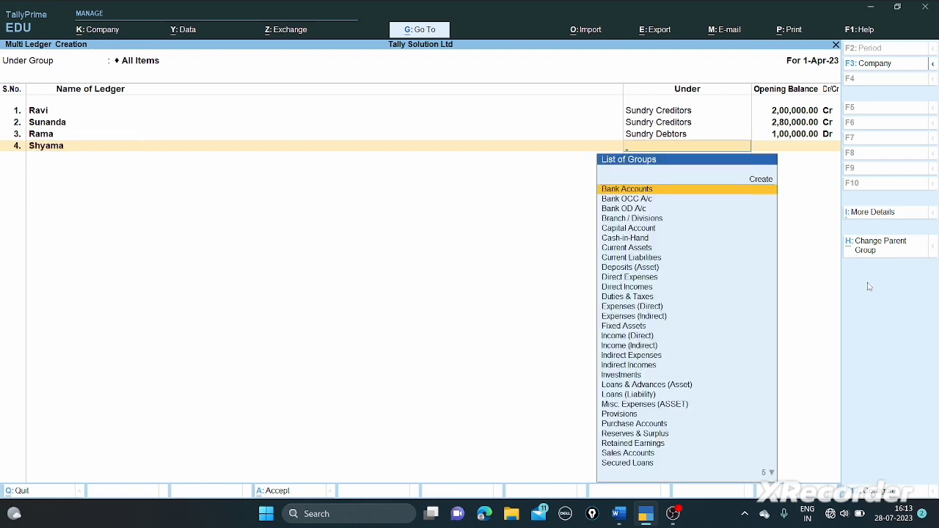
type("Deb")
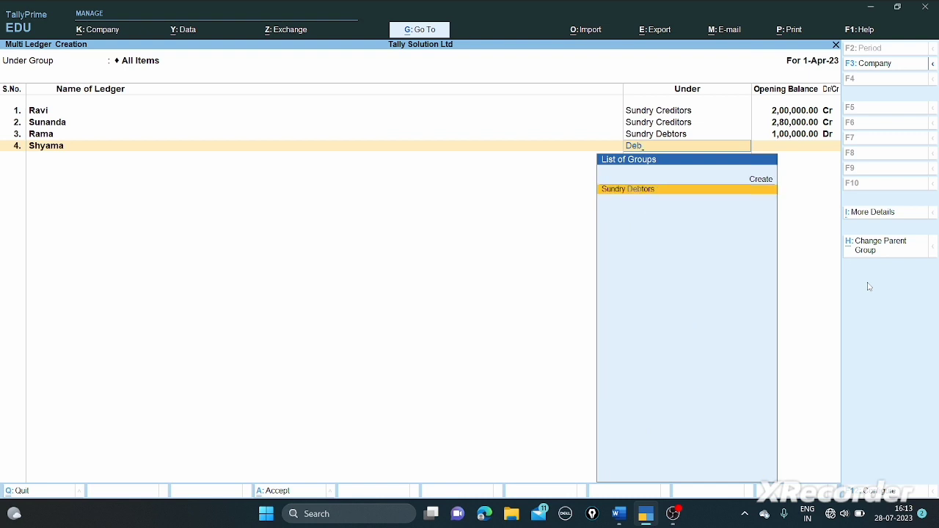
key("Return")
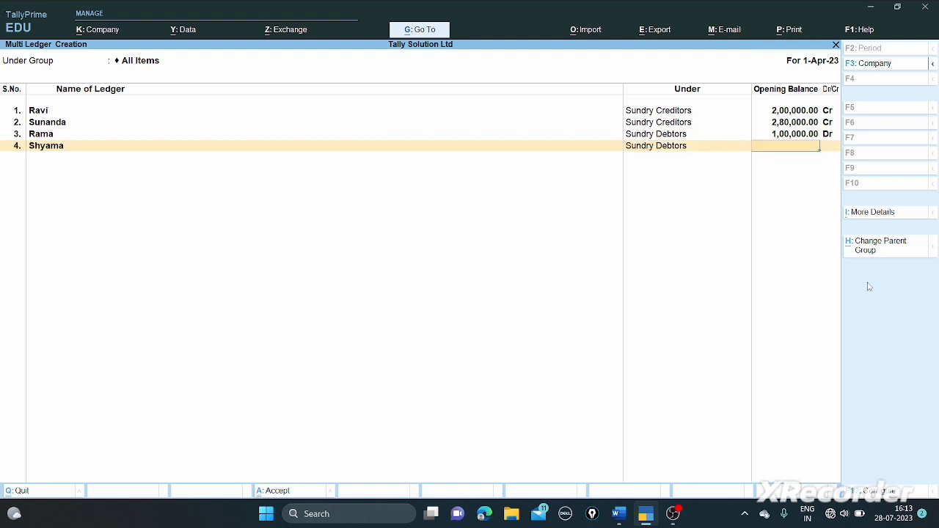
type("150000")
key("Return")
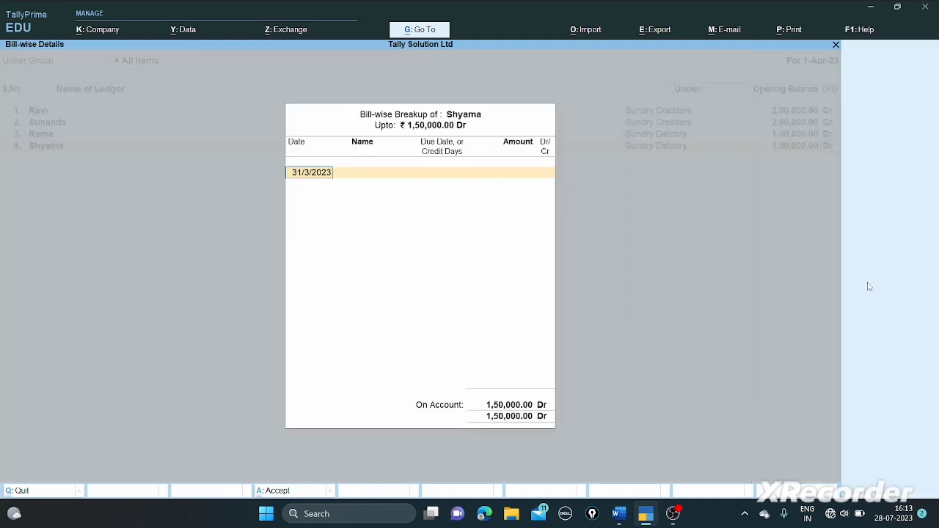
key("Return")
key("Return")
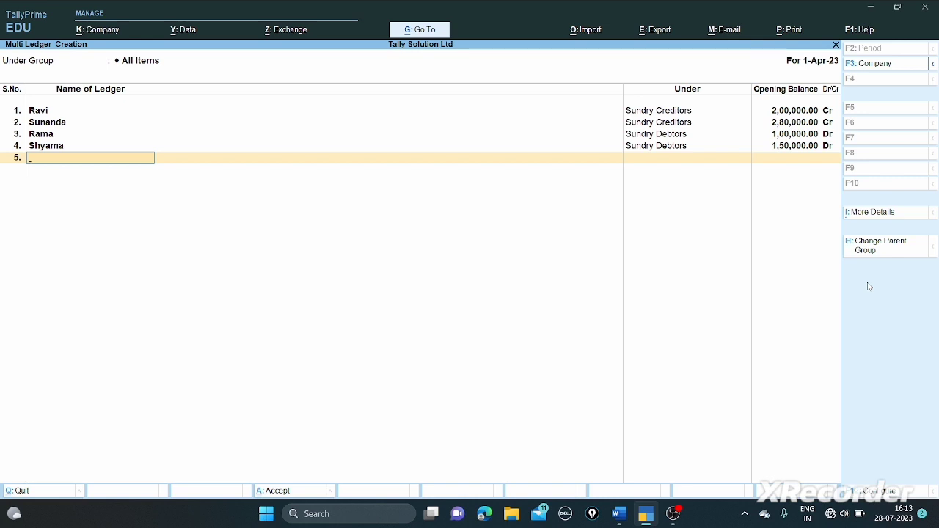
key("Return")
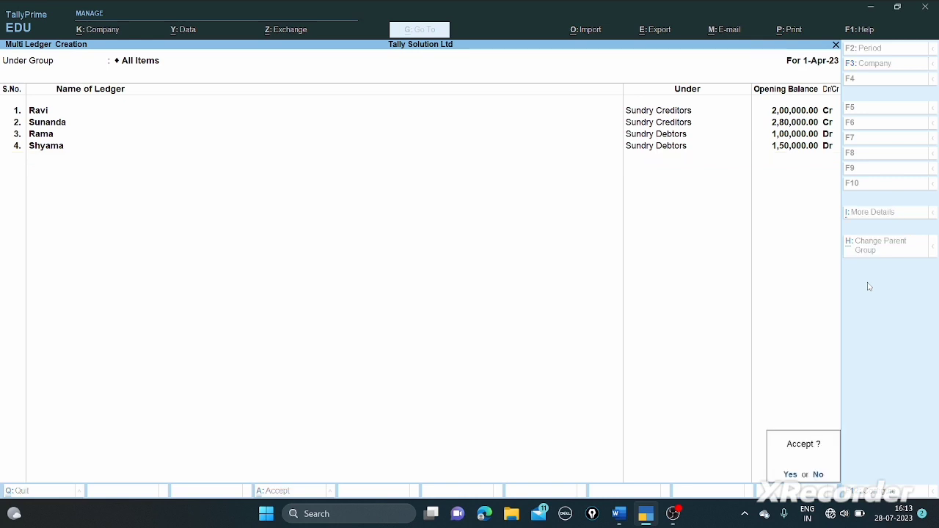
- Accept the new party ledgers and go back from the ledger list to the Gateway of Tally
key("Return")
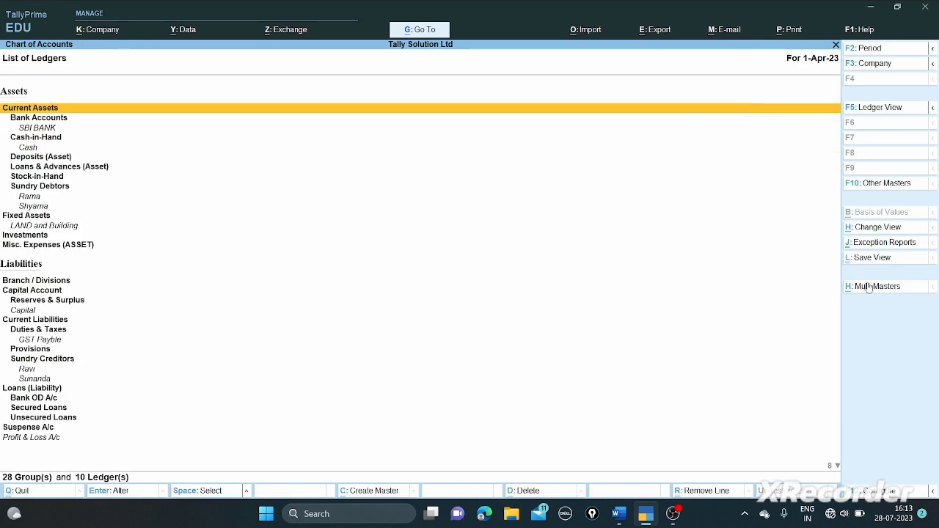
key("Escape")
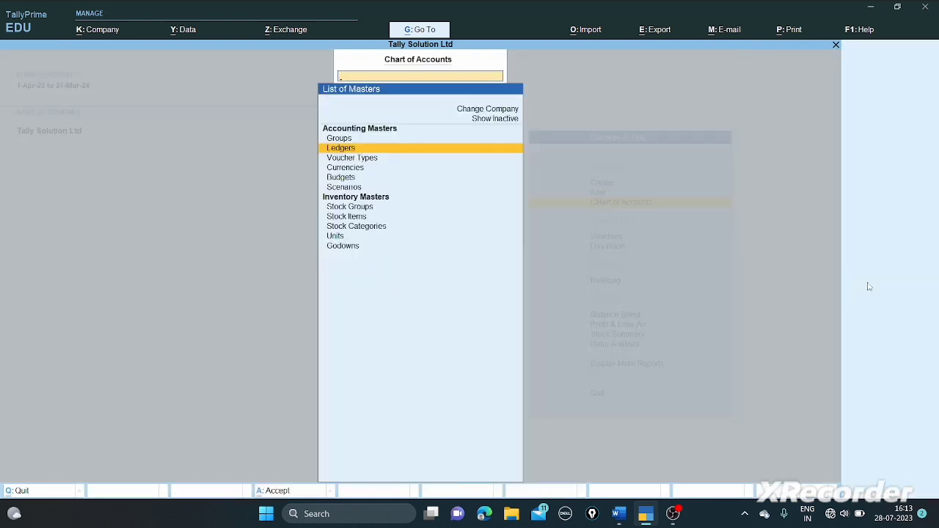
key("Escape")
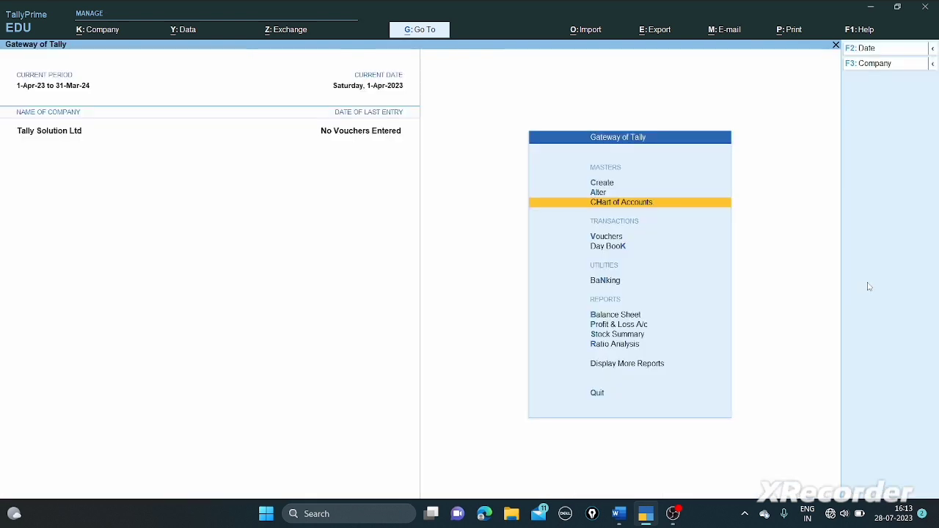
key("Up")
key("Up")
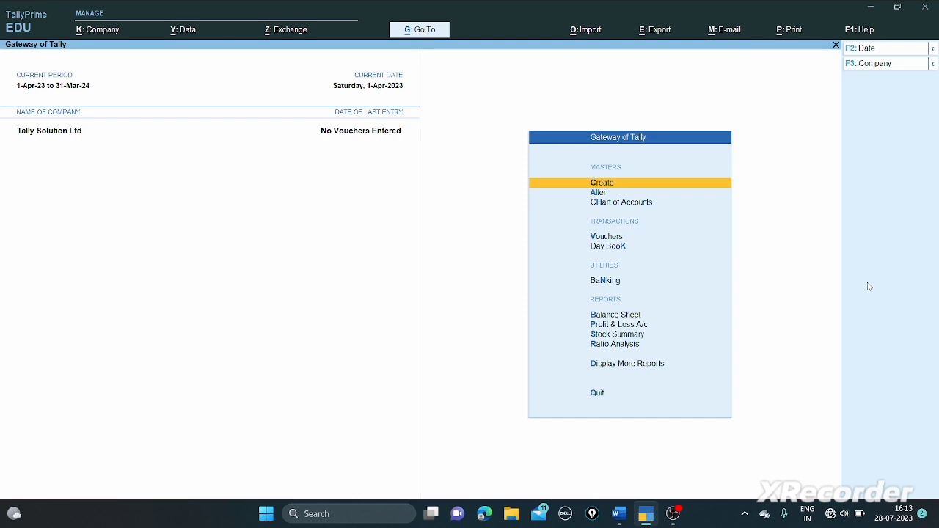
- Scroll through the question paper in Word, then come back to TallyPrime
key("alt+Tab")
scroll(869, 283, "down", 3)
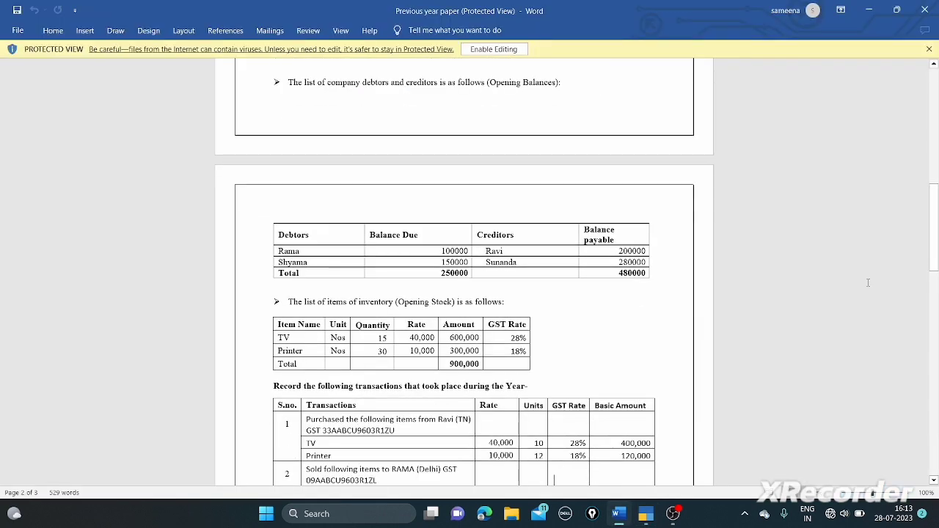
scroll(868, 283, "down", 1)
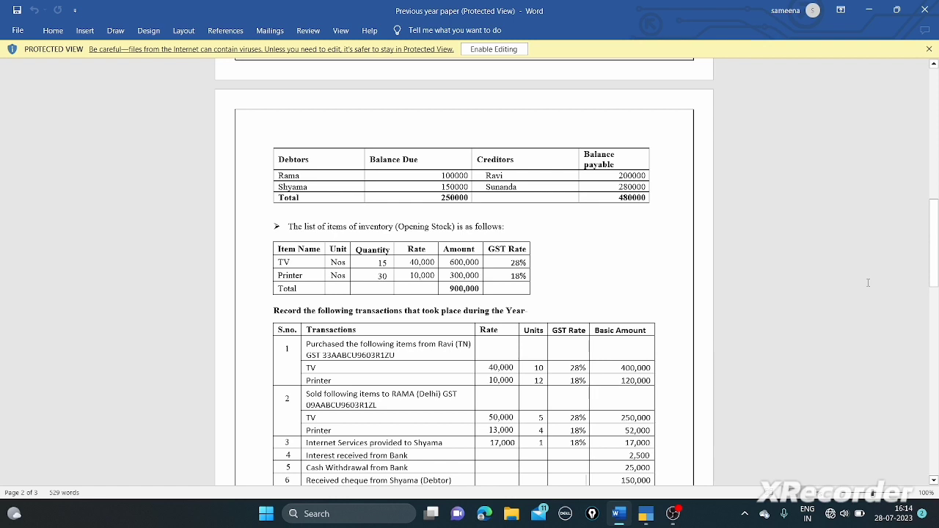
key("alt+Tab")
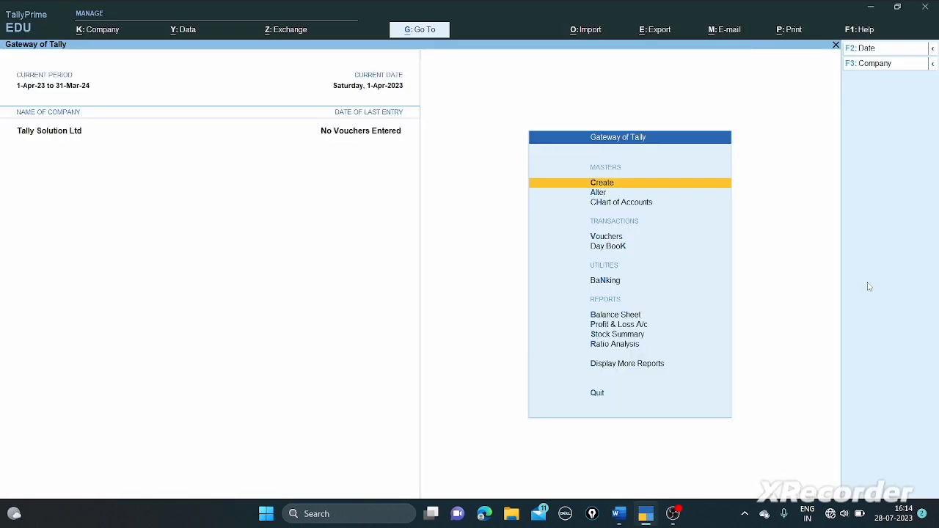
- Create a stock item named TV with no category and choose to create a new unit
key("Return")
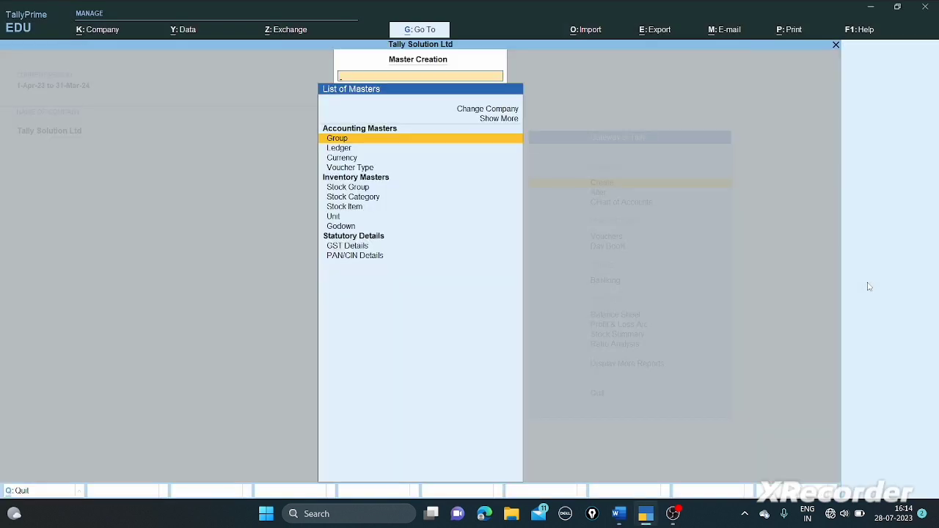
key("Down")
key("Down")
key("Down")
key("Down")
key("Down")
key("Down")
key("Down")
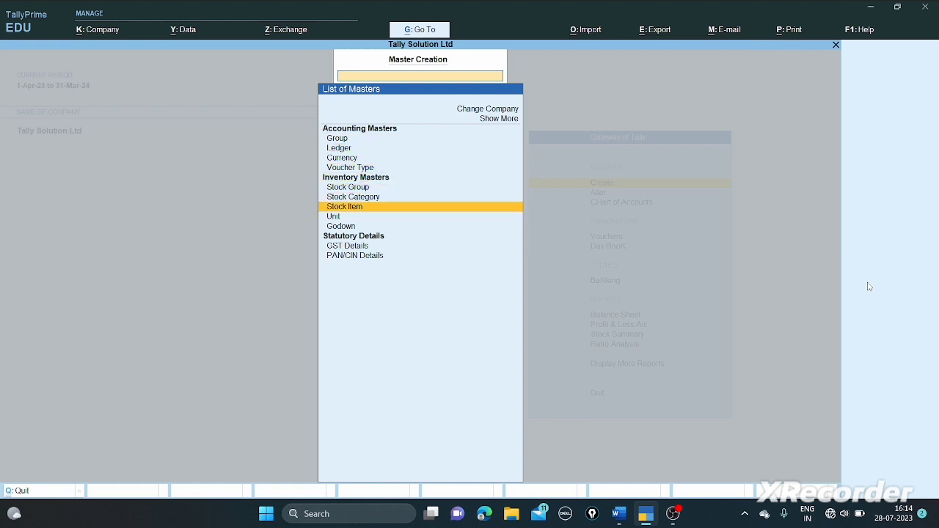
key("Return")
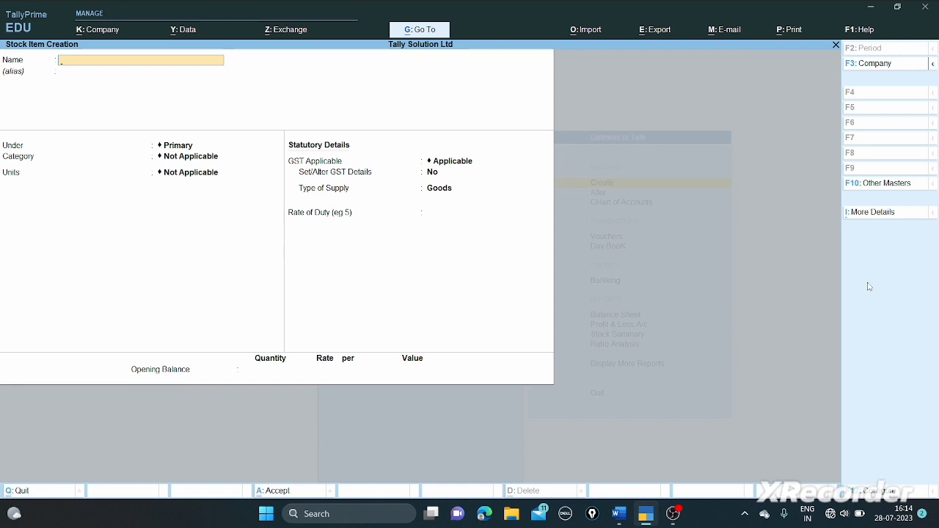
type("TV")
key("Return")
key("Return")
key("Return")
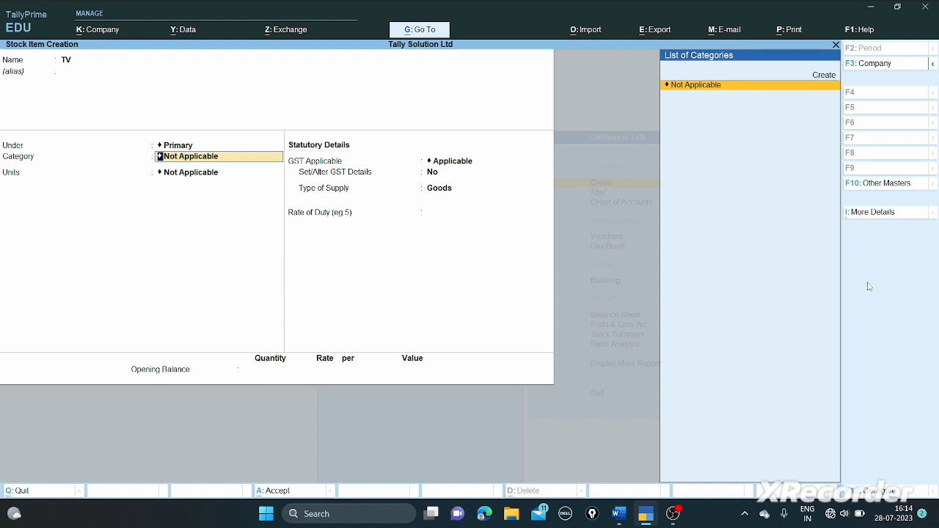
key("Return")
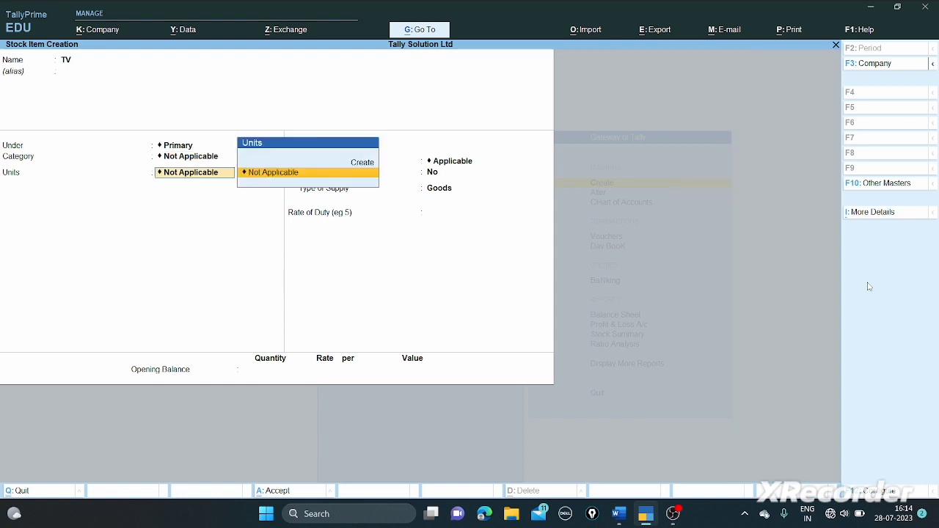
key("Up")
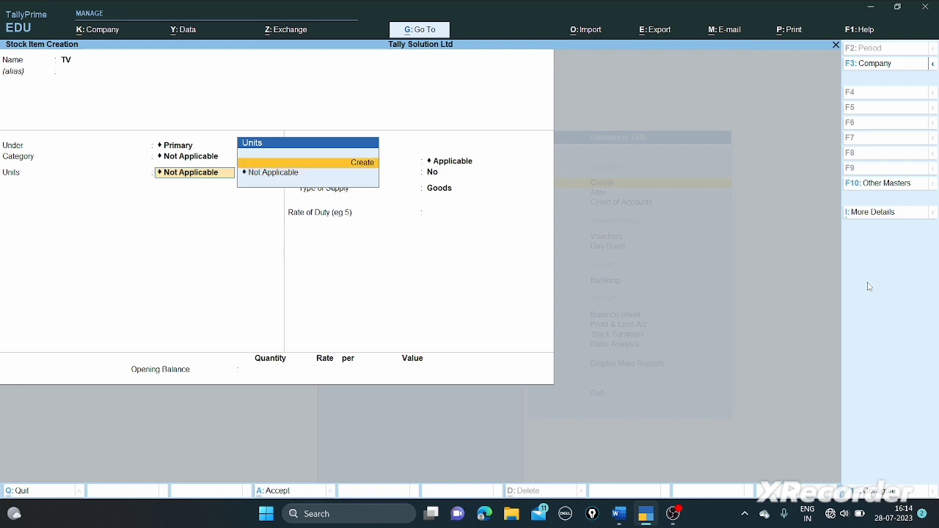
key("Return")
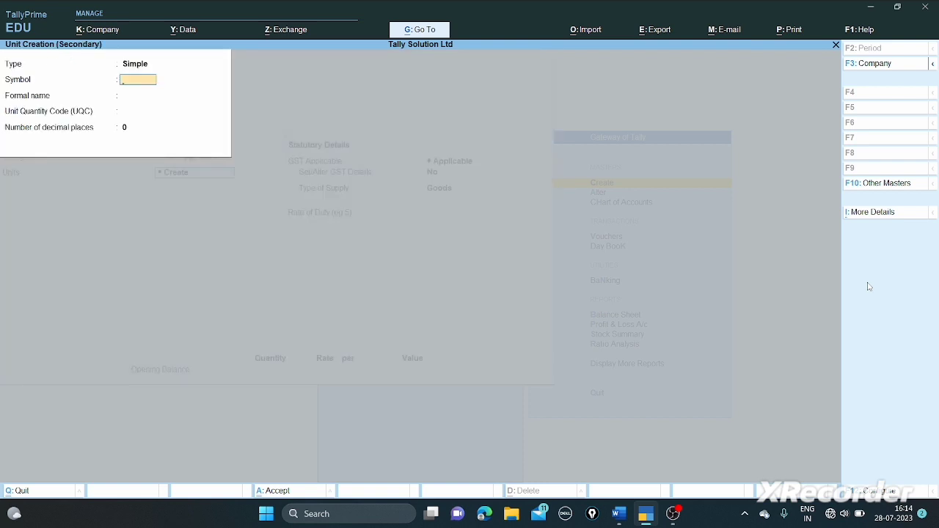
- Create the simple unit Nos with UQC NOS-NUMBERS and 0 decimal places
key("alt+Tab")
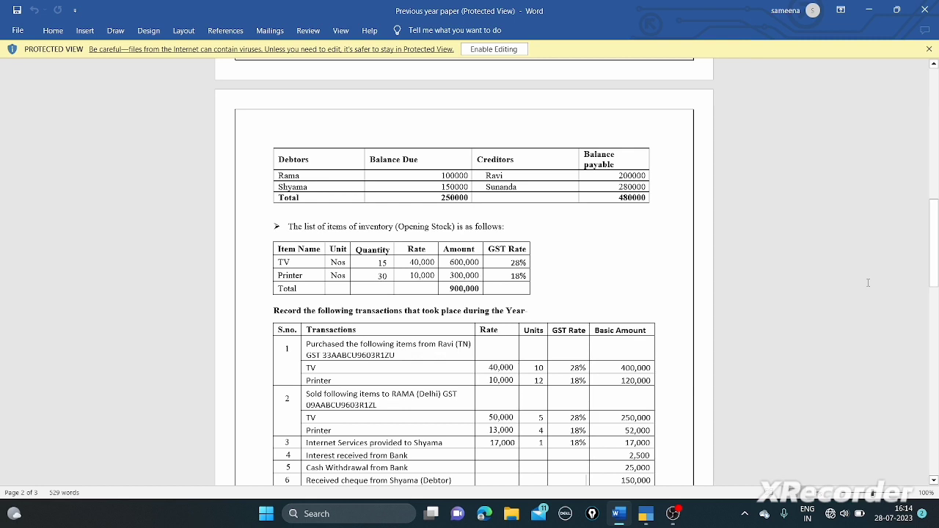
key("alt+Tab")
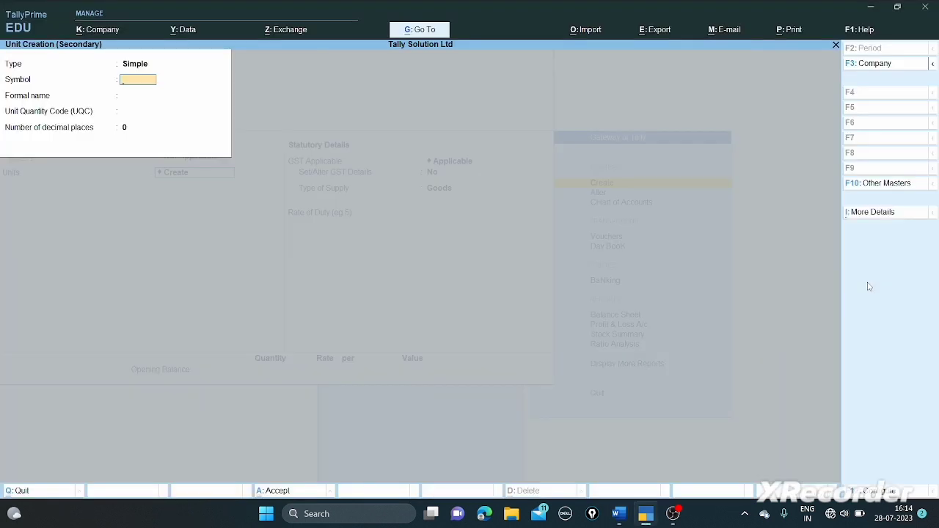
type("Nos")
key("Return")
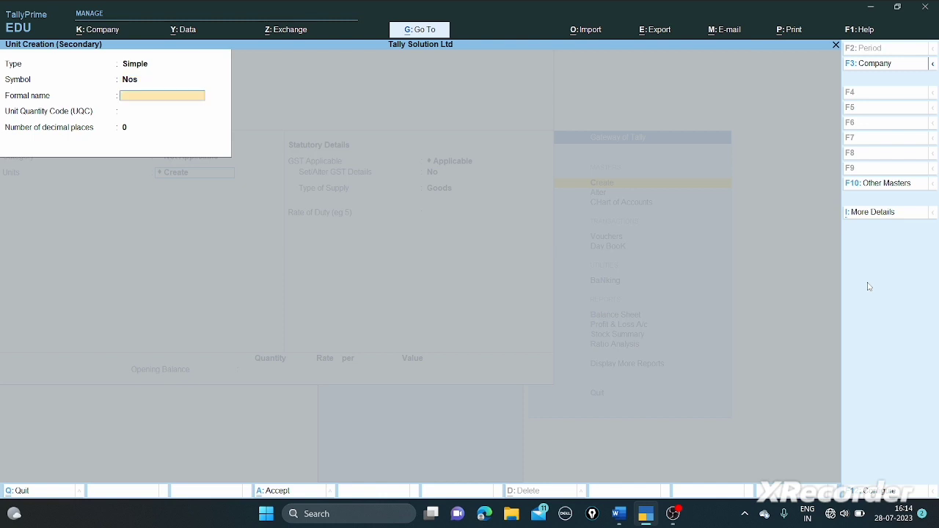
key("Return")
type("n")
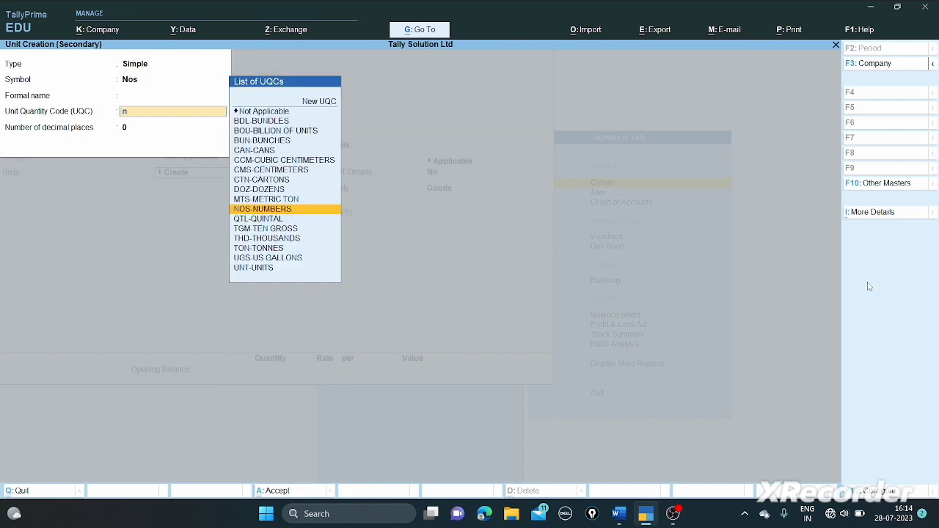
key("Return")
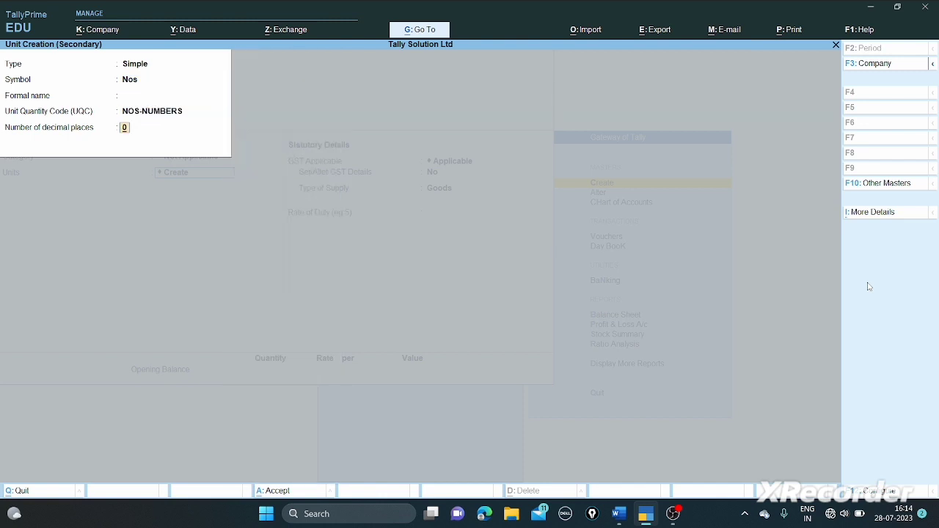
key("Return")
key("Return")
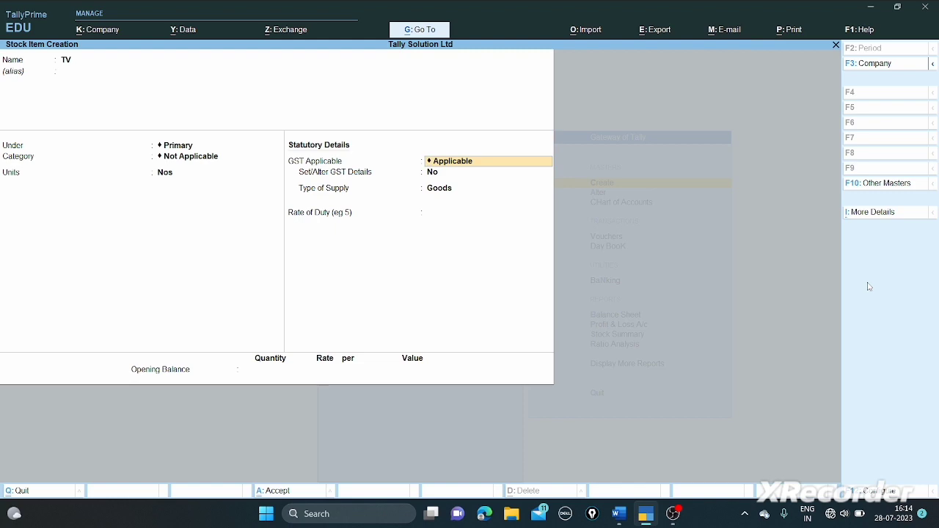
- Check TV's GST rate in the paper, then set TV's Set/Alter GST Details to Yes
key("alt+Tab")
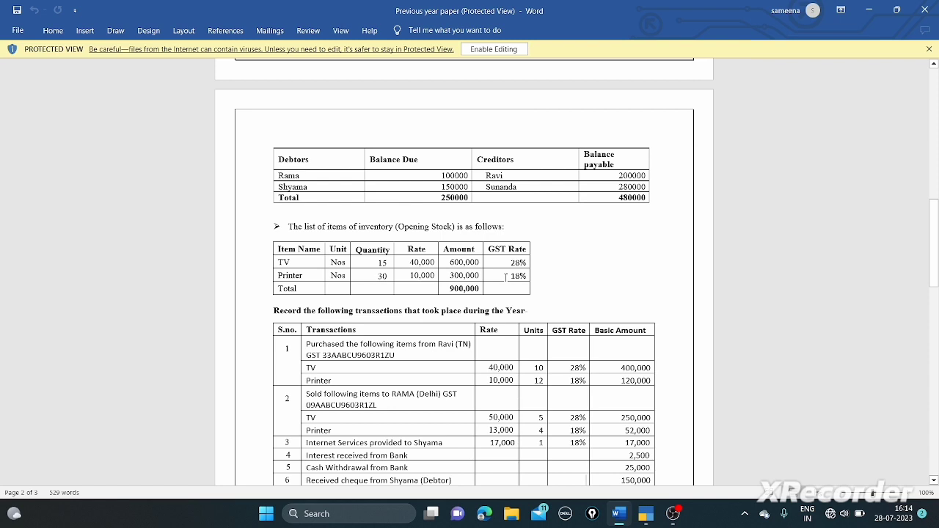
key("alt+Tab")
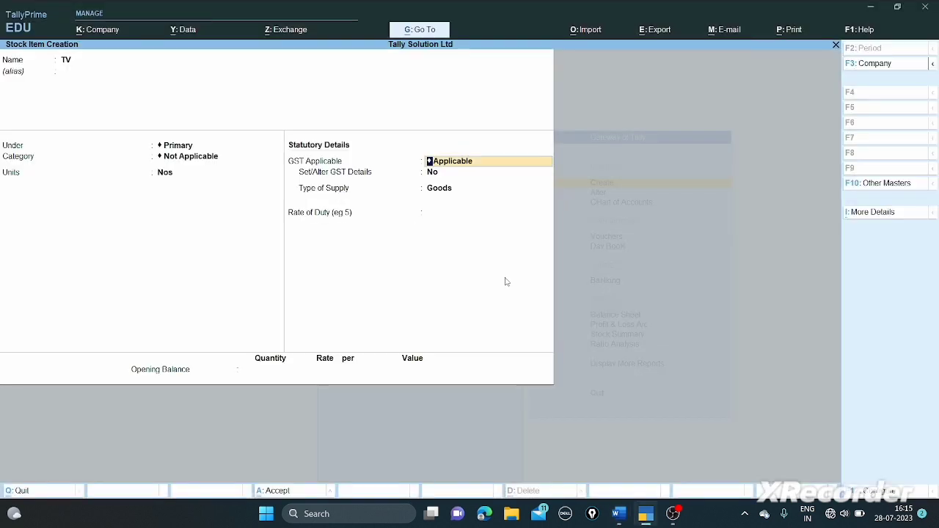
key("Return")
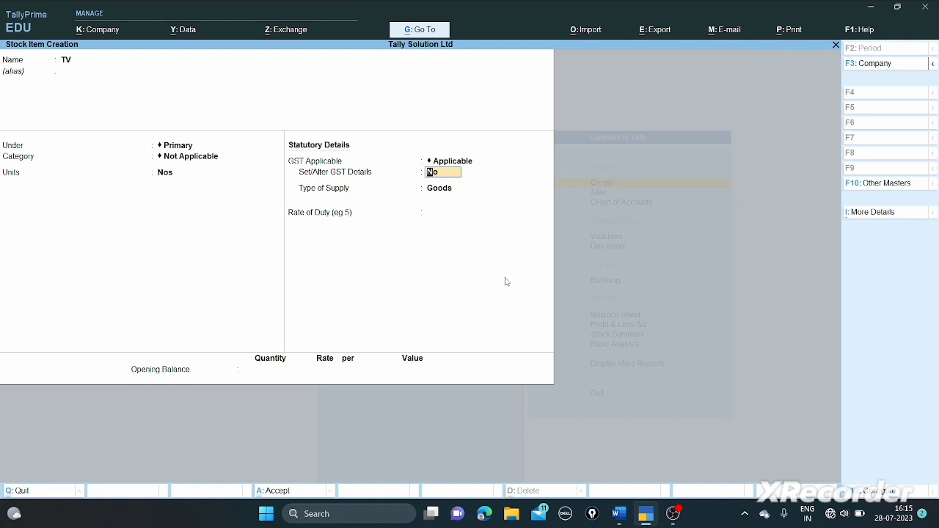
type("y")
key("Return")
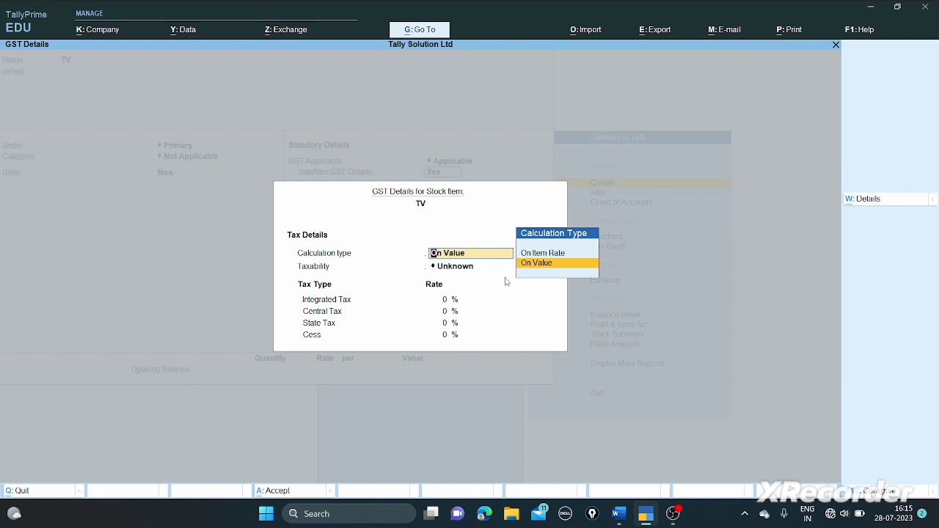
- Make TV taxable On Value with a 28% IGST rate
key("Return")
key("Down")
key("Down")
key("Down")
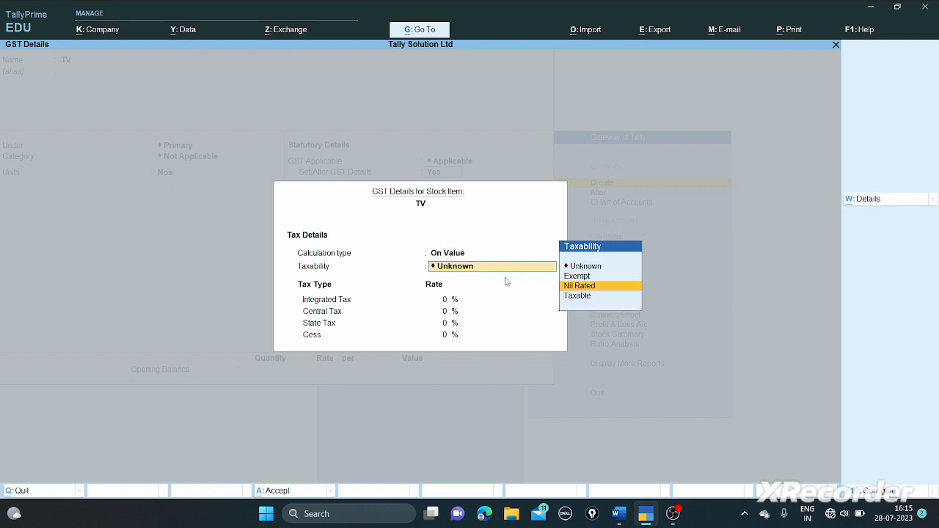
key("Return")
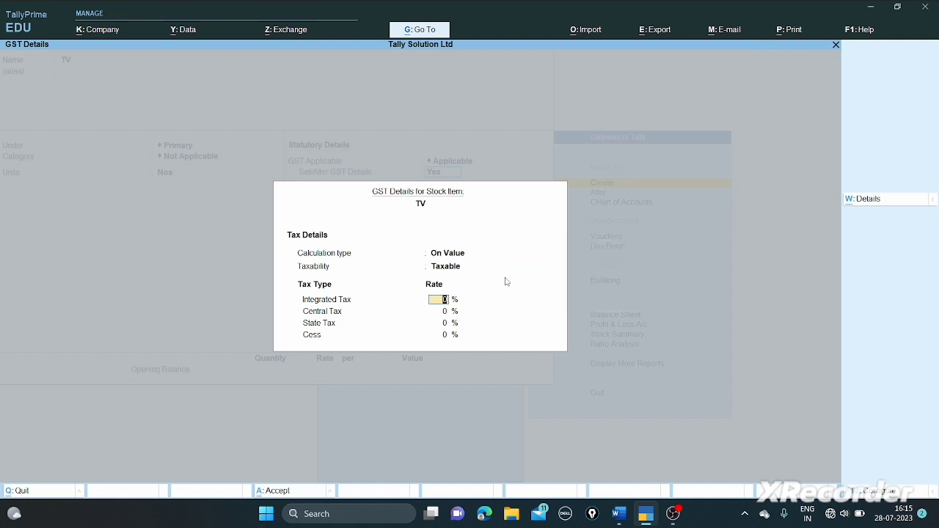
type("28")
key("Return")
key("Return")
key("Return")
key("Return")
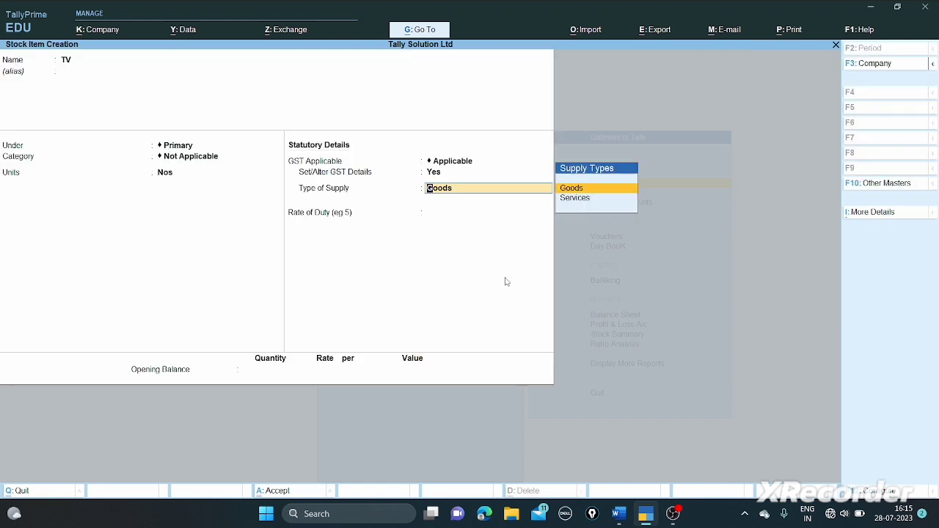
- Keep supply type Goods, enter opening stock 15 Nos at 40,000, and save TV
key("Return")
key("Return")
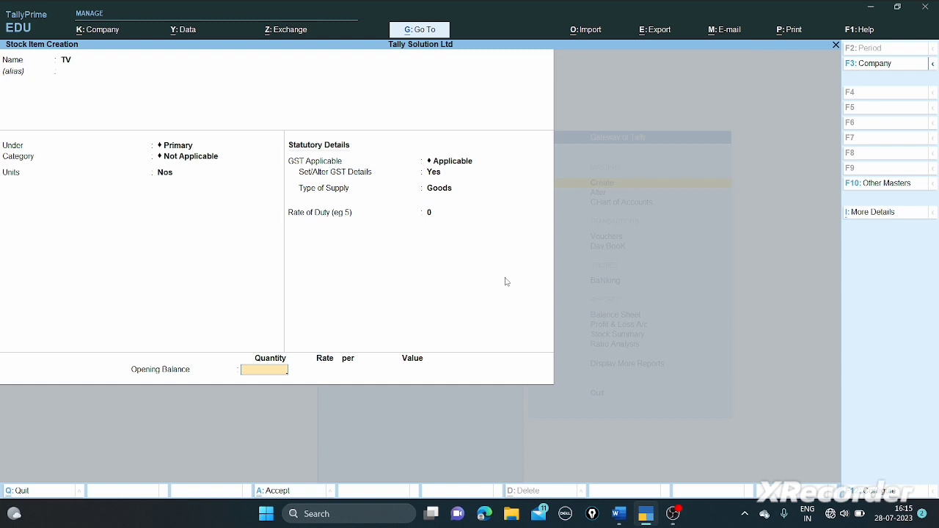
type("15")
key("Return")
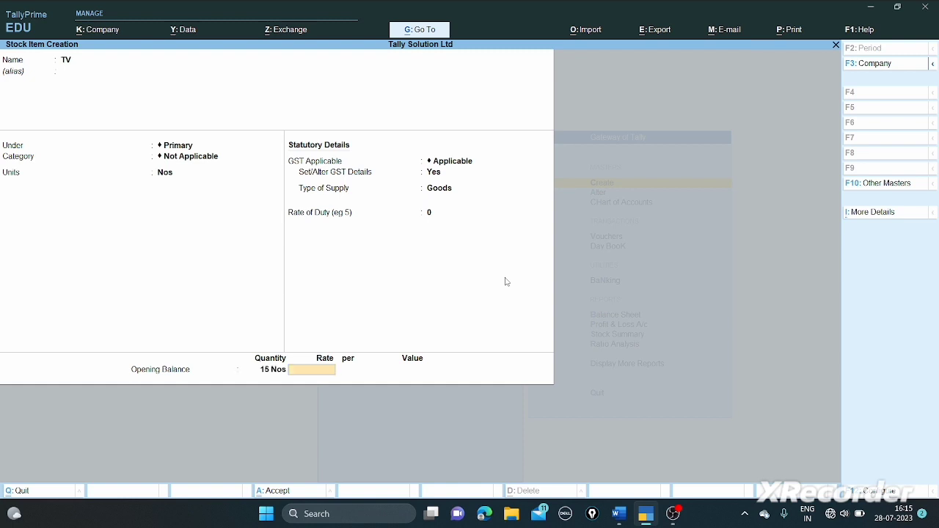
type("40000")
key("Return")
key("Return")
key("Return")
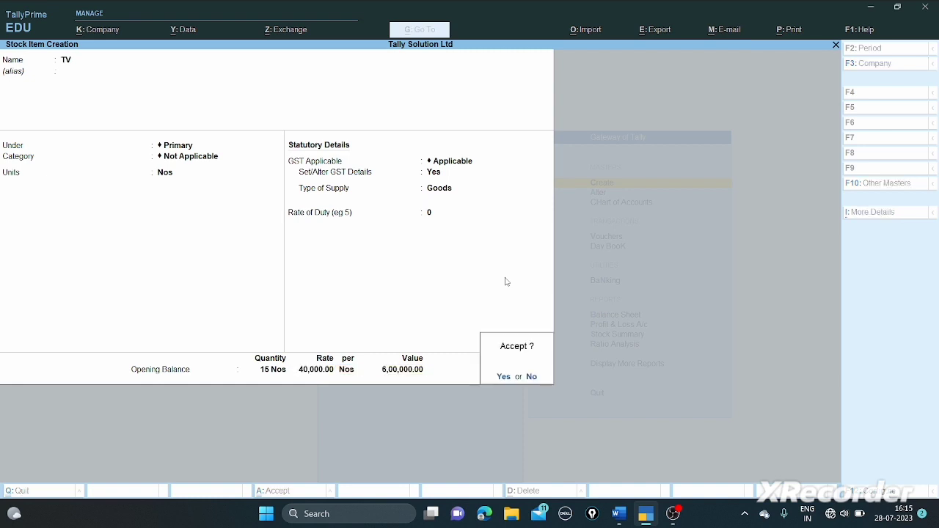
key("Return")
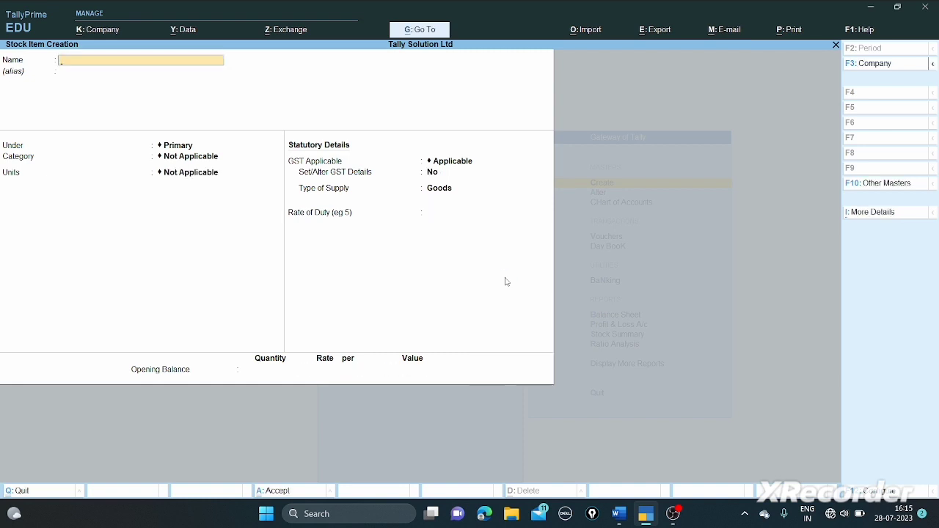
- Start a new stock item named Printer with unit Nos
type("Printer")
key("Return")
key("Return")
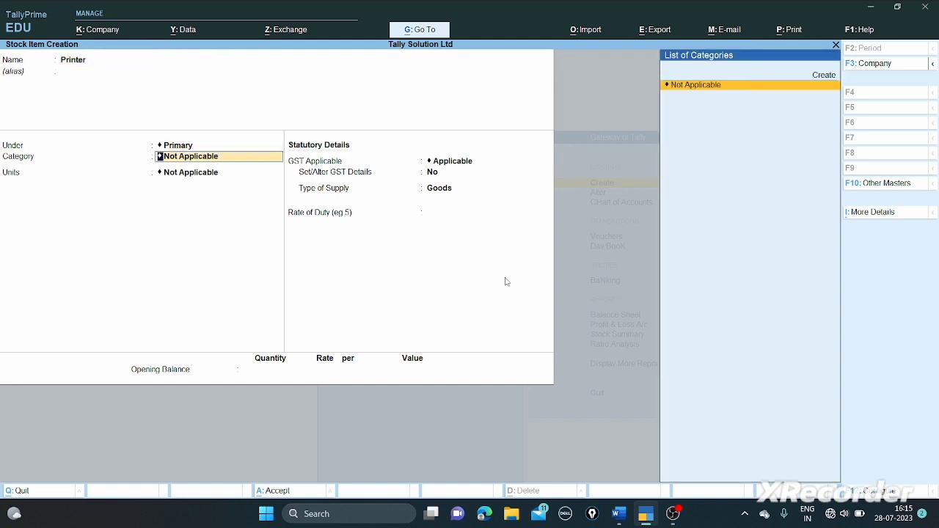
key("Return")
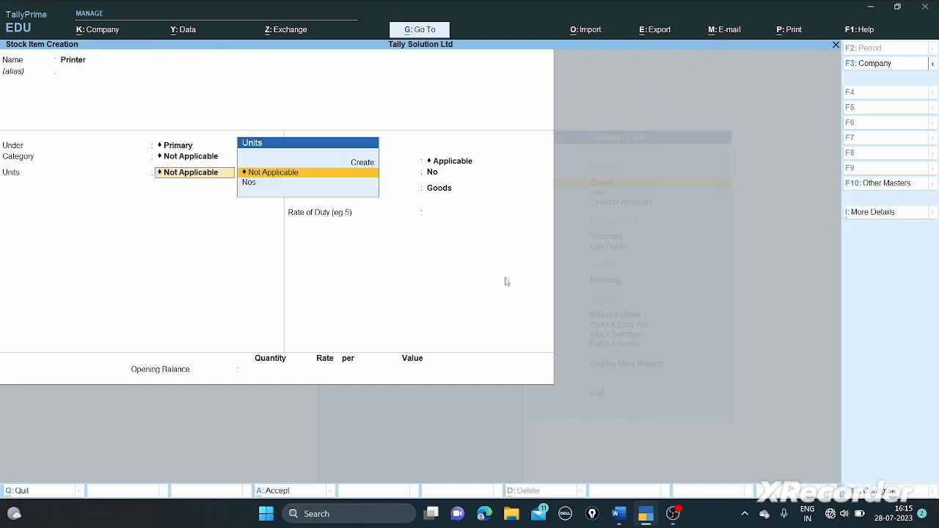
key("Down")
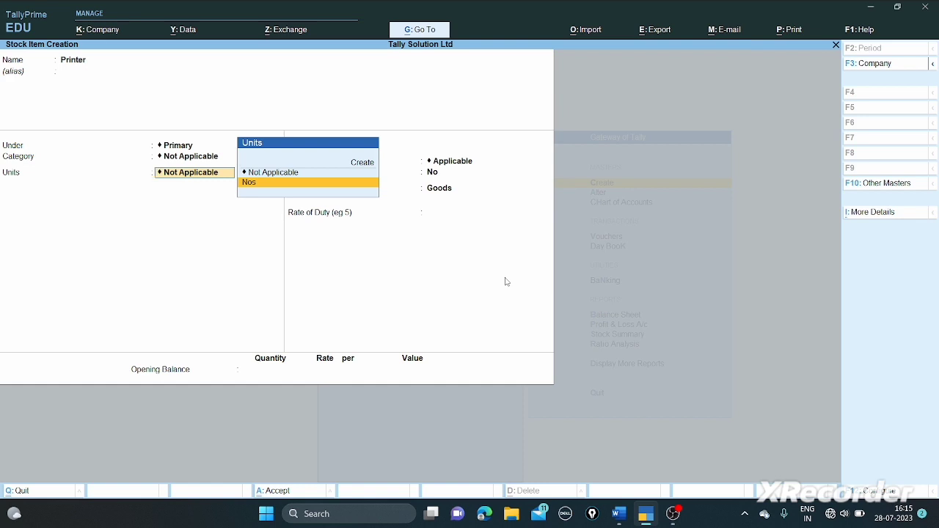
key("Return")
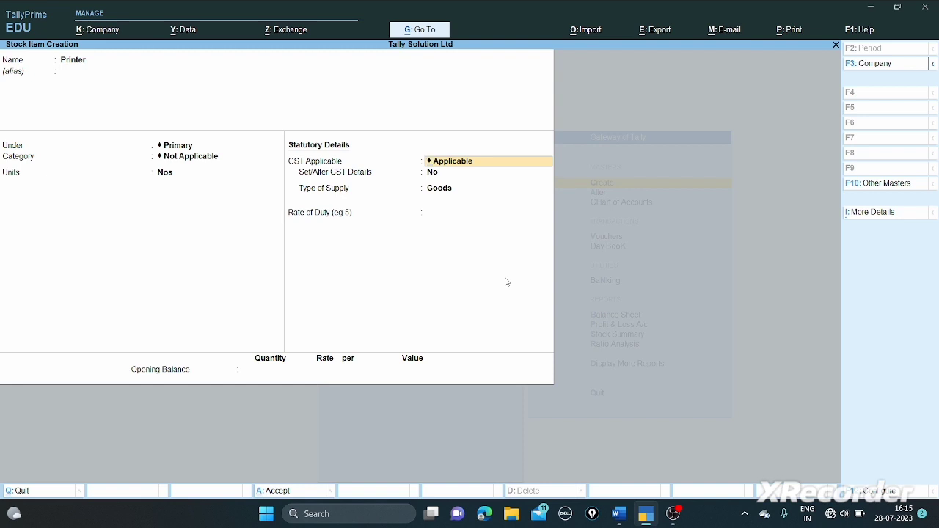
- Set the Printer's GST details to taxable On Value at 18% IGST
key("Return")
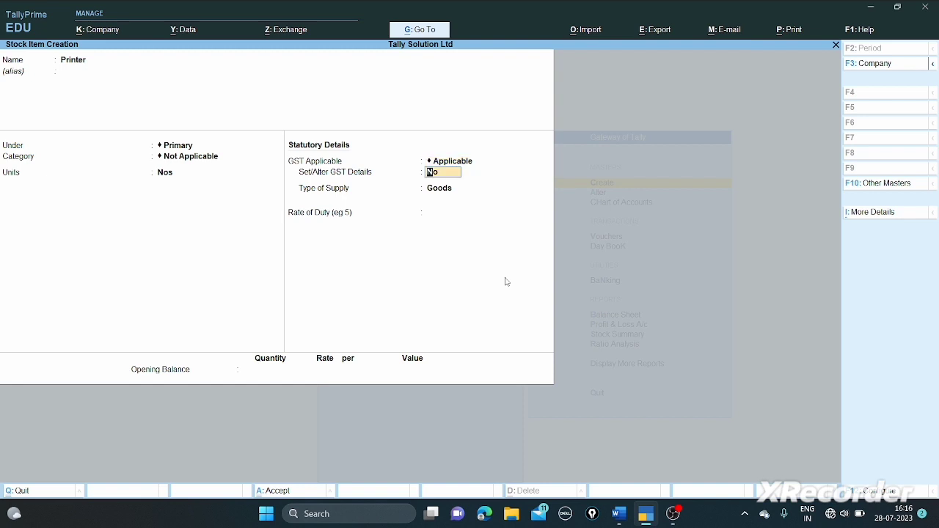
type("y")
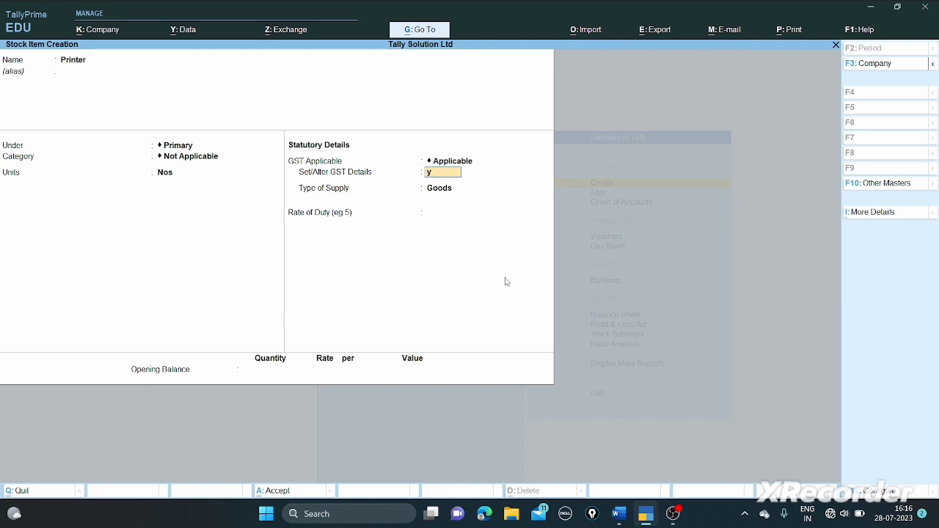
key("Return")
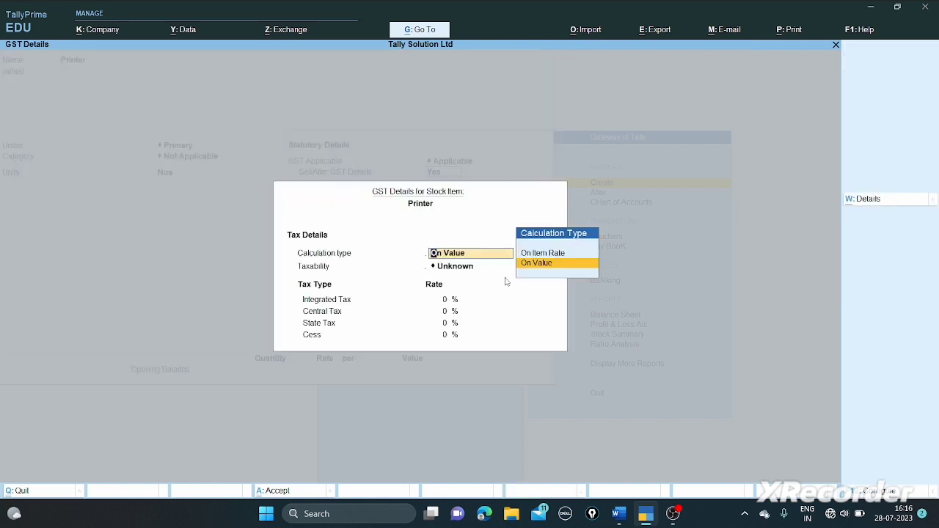
key("Return")
key("Down")
key("Down")
key("Down")
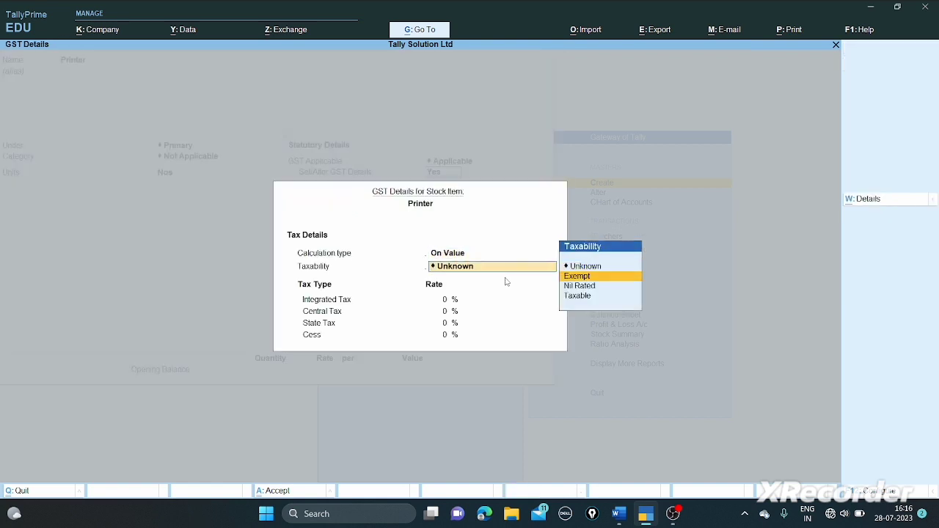
key("Return")
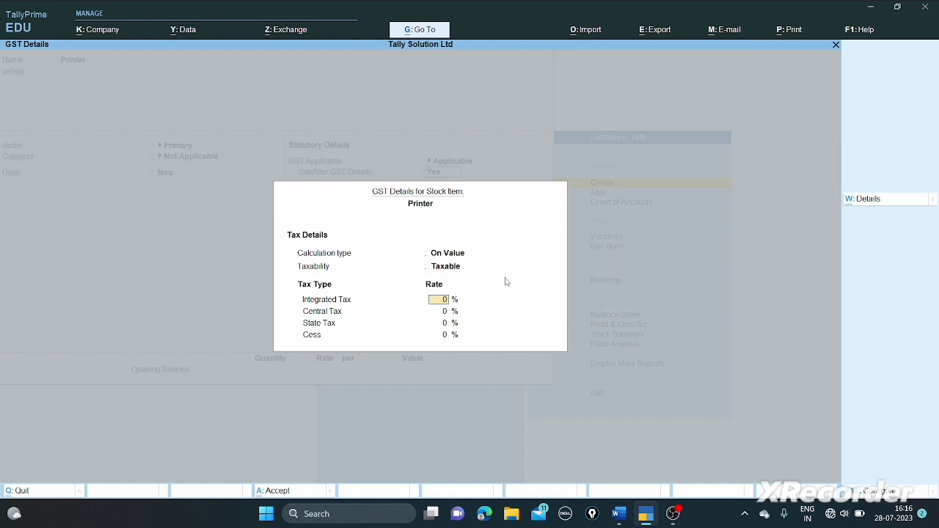
type("18")
key("Return")
key("Return")
key("Return")
key("Return")
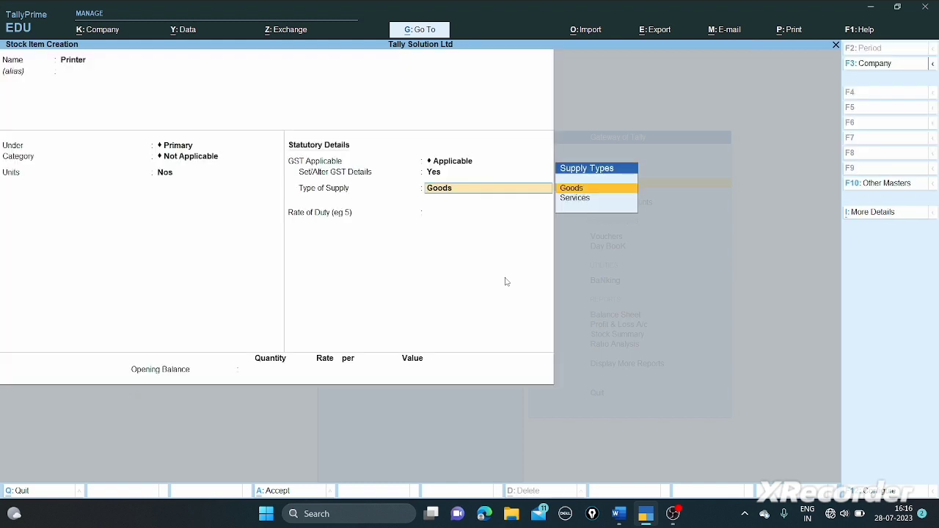
- Keep supply type Goods, enter opening stock 30 Nos at 10,000, and save Printer
key("Return")
key("Return")
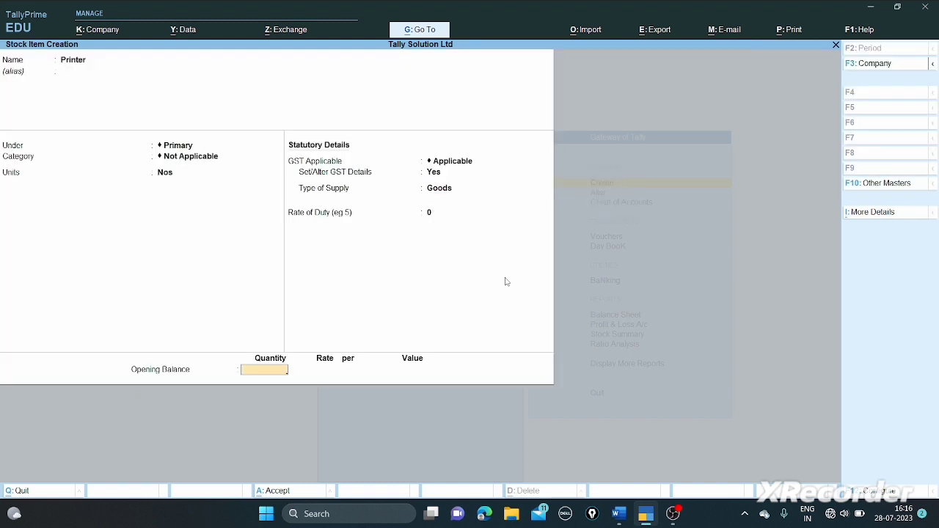
type("30")
key("Return")
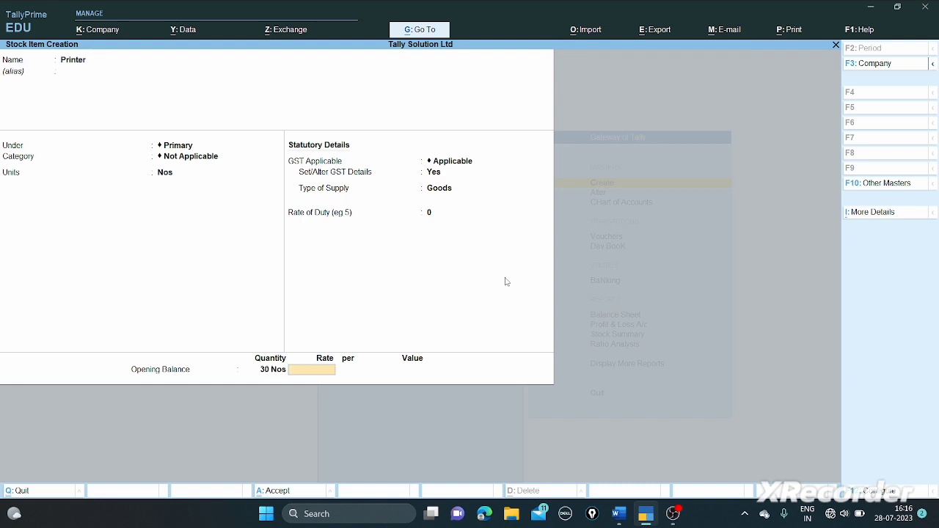
type("10,000")
key("Return")
key("Return")
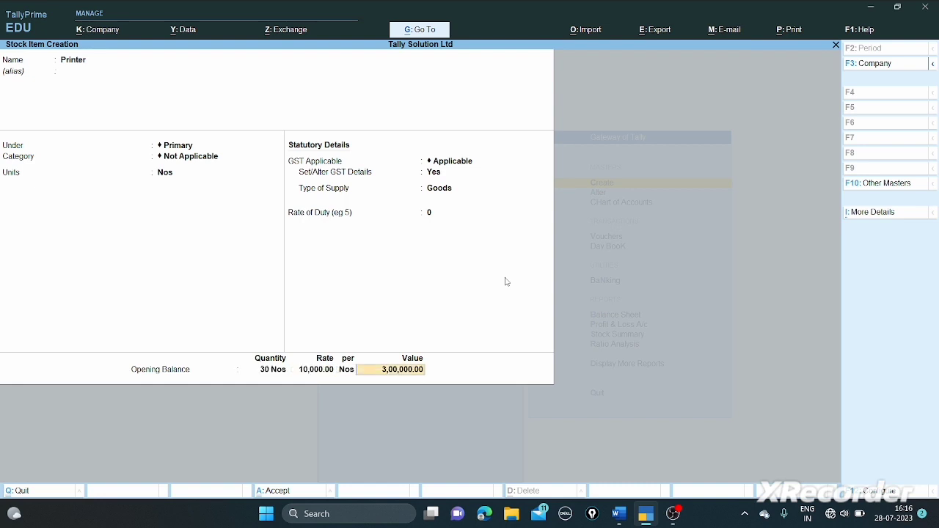
key("Return")
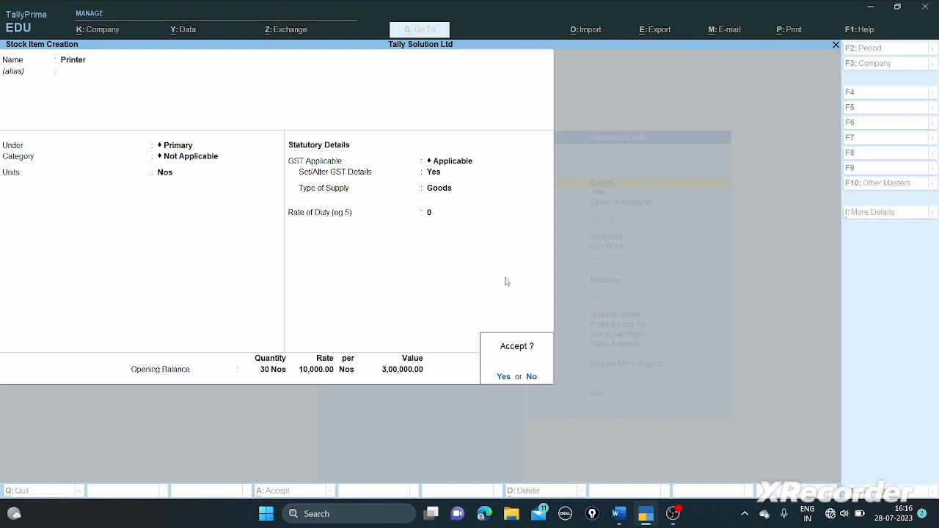
key("Return")
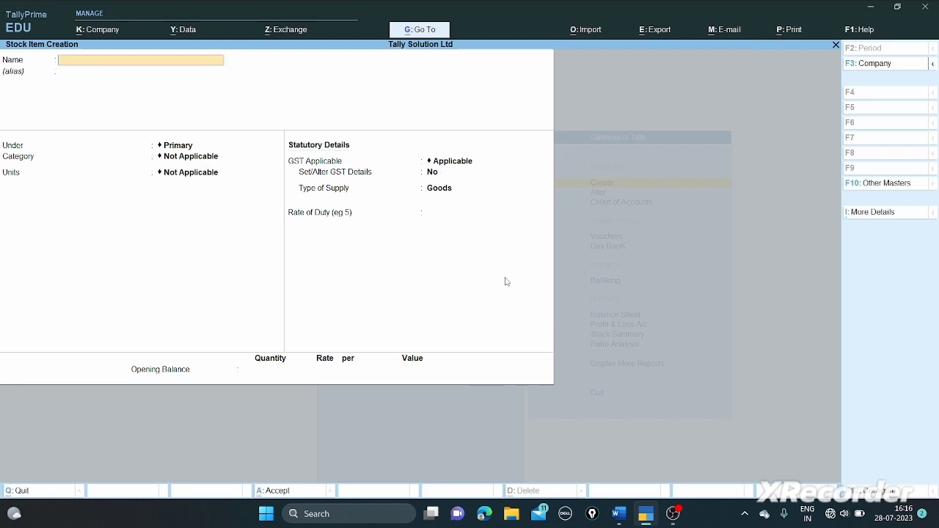
- Leave stock item creation for the Gateway of Tally and switch to the Word paper
key("Escape")
key("Return")
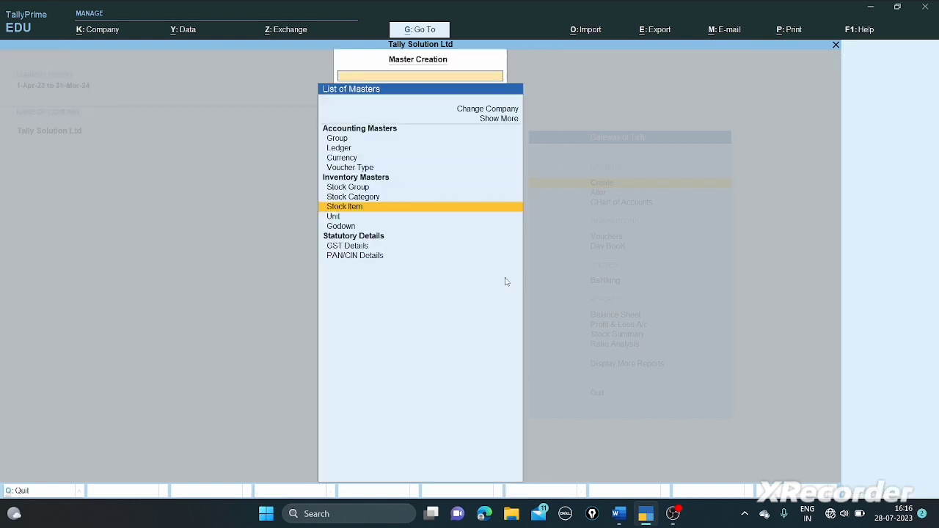
key("Escape")
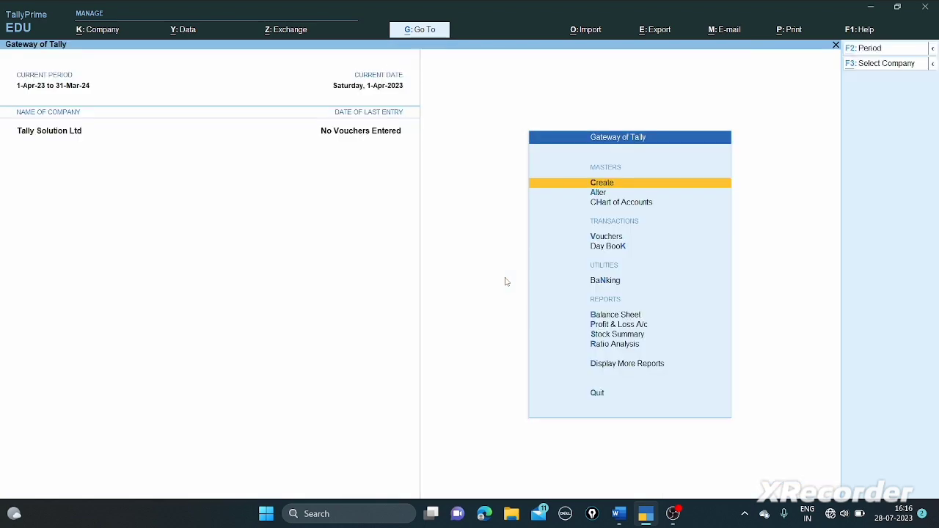
key("alt+Tab")
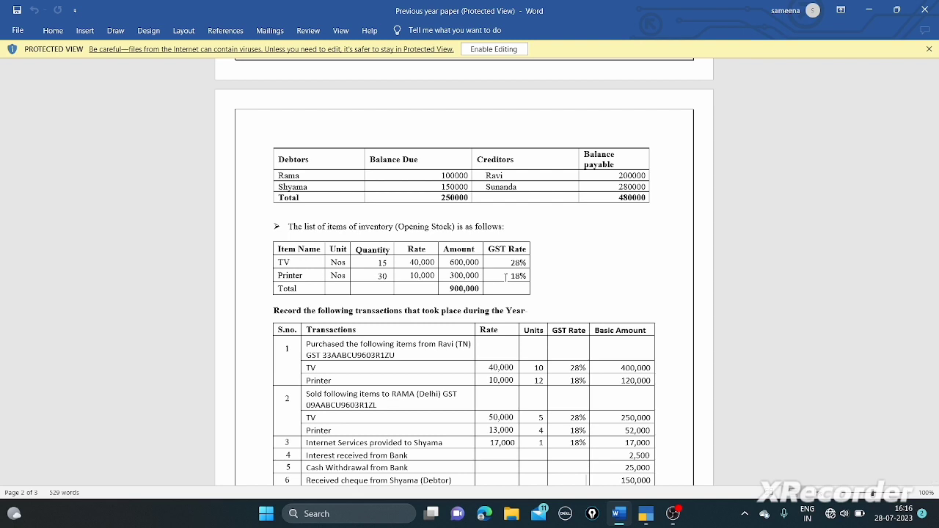
- Scroll to the task list, mark the TV line of Ravi's purchase, then return to TallyPrime
scroll(506, 277, "down", 3)
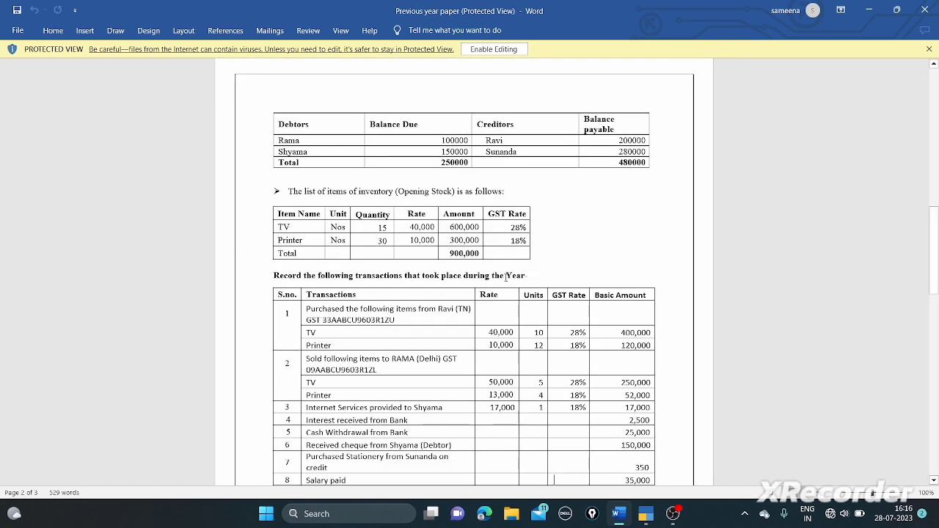
key("Down")
key("Down")
key("Down")
key("Down")
key("Down")
key("Down")
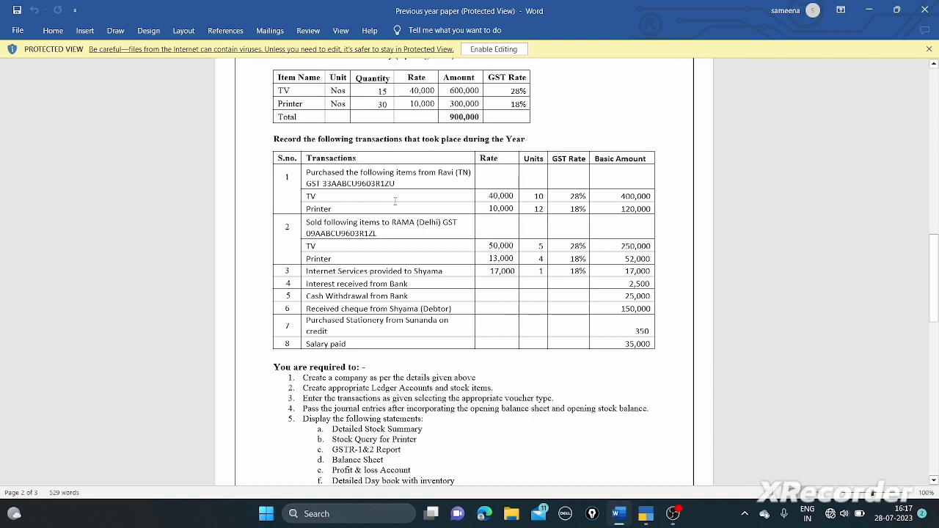
left_click(316, 196)
key("alt+Tab")
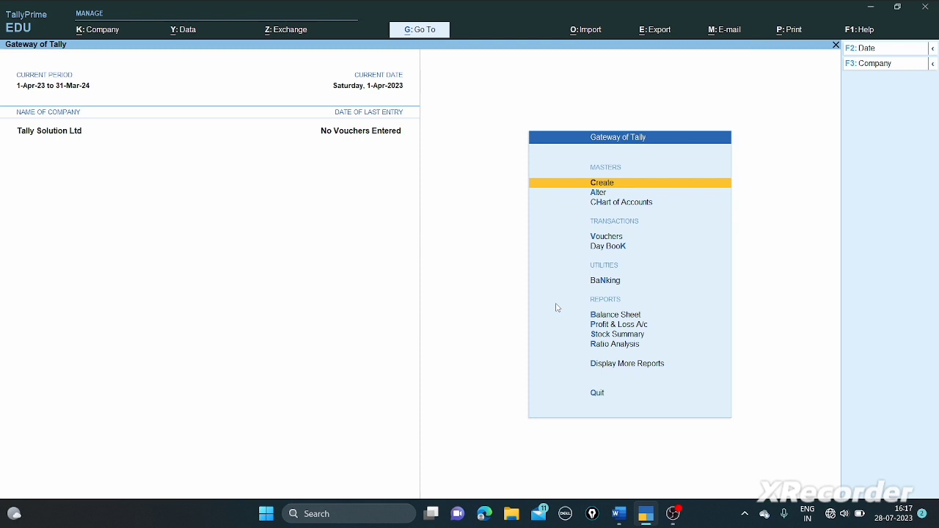
- Open voucher entry and switch it to a Purchase voucher with F9
key("Down")
key("Down")
key("Down")
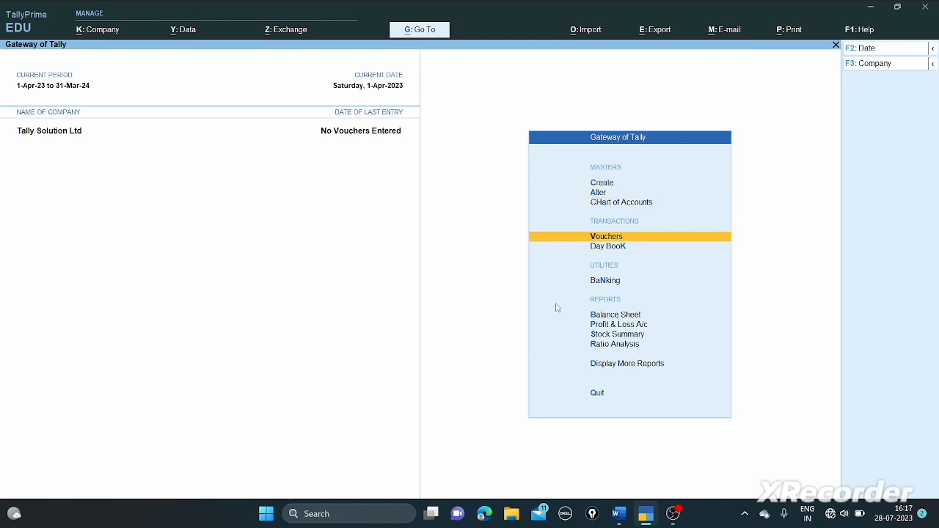
key("Return")
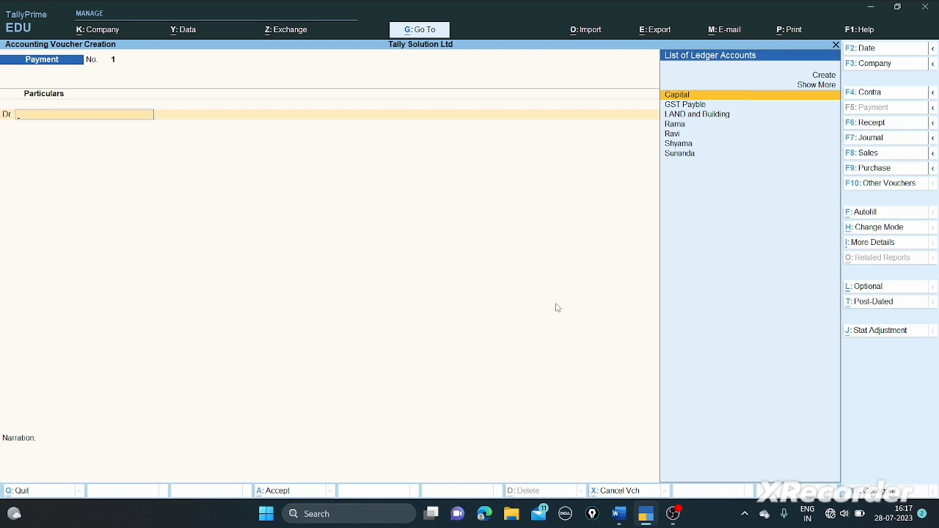
key("F9")
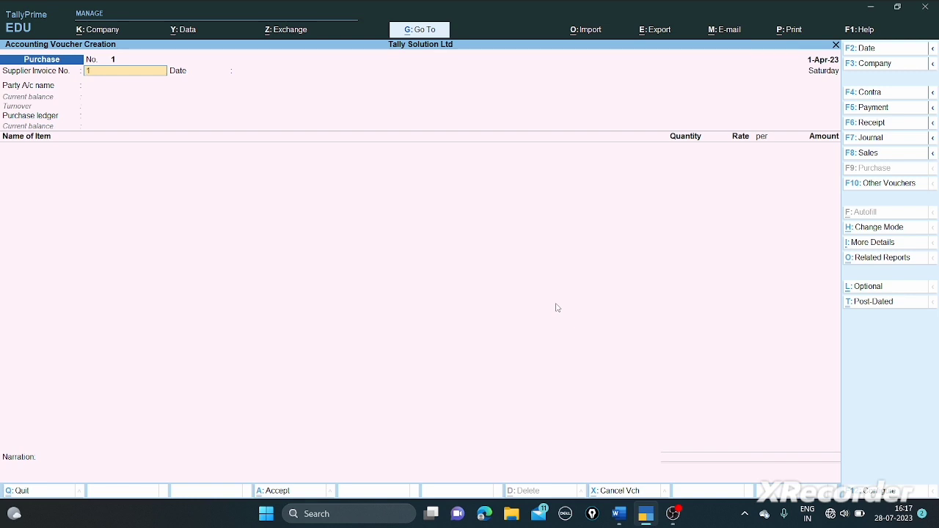
- Enter supplier invoice 10, keep the date 1-Apr-23, and select Ravi as the party
type("10")
key("Return")
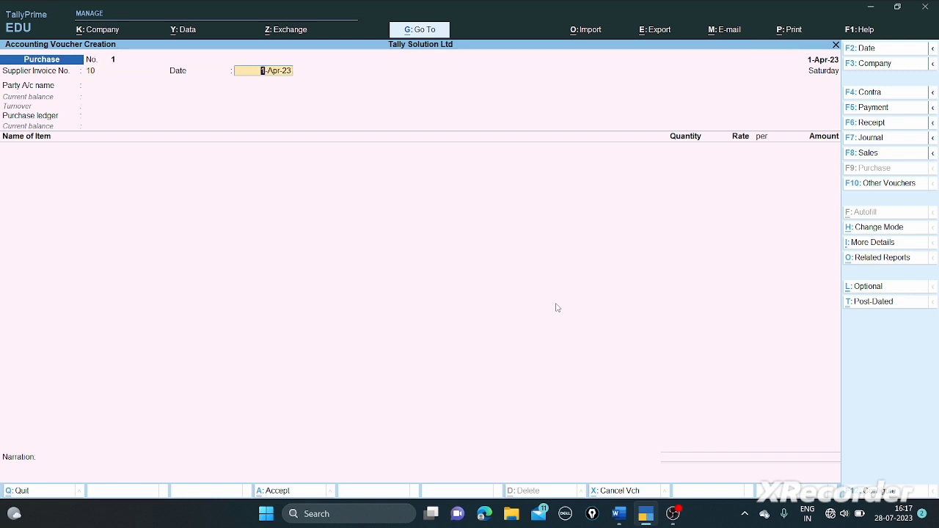
key("Return")
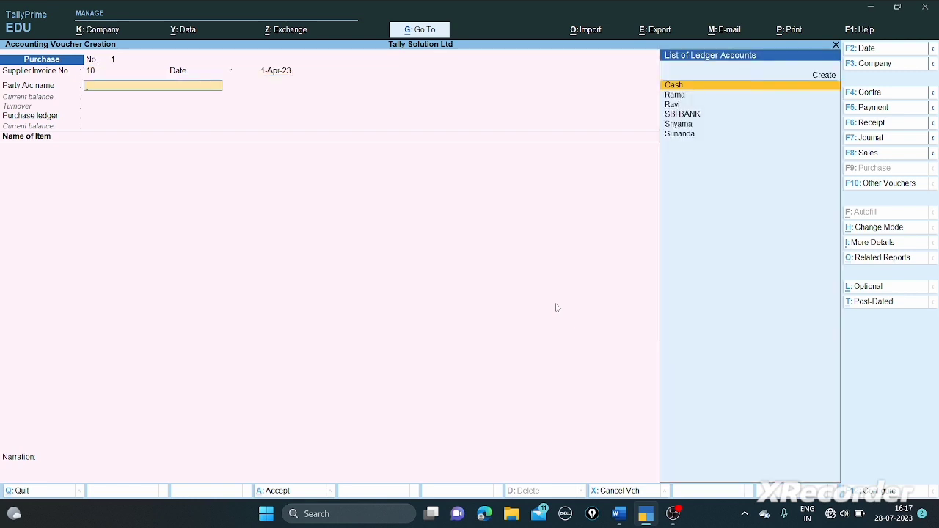
key("Down")
key("Down")
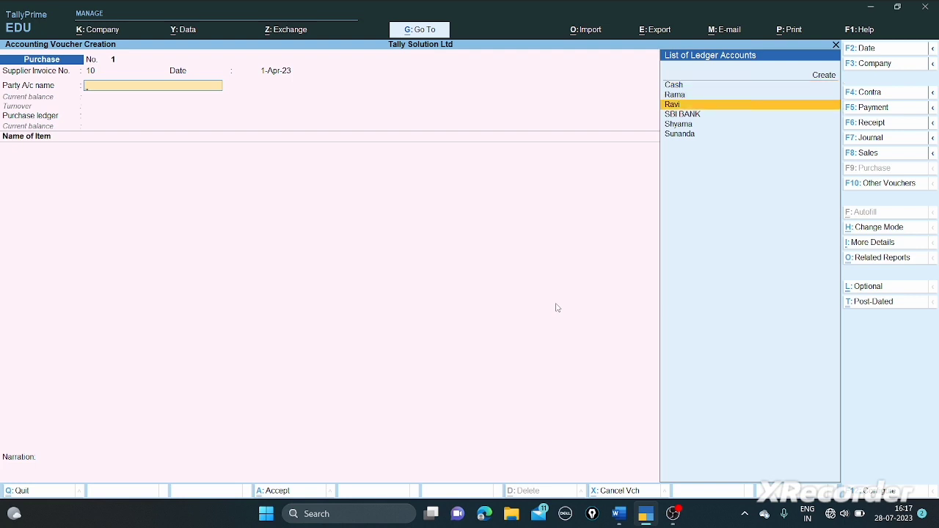
key("Return")
key("Return")
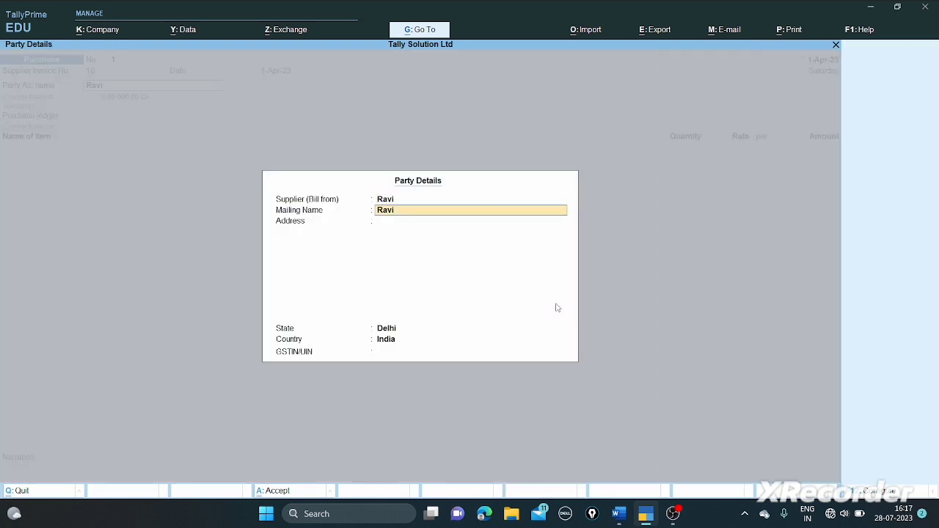
key("Return")
key("Return")
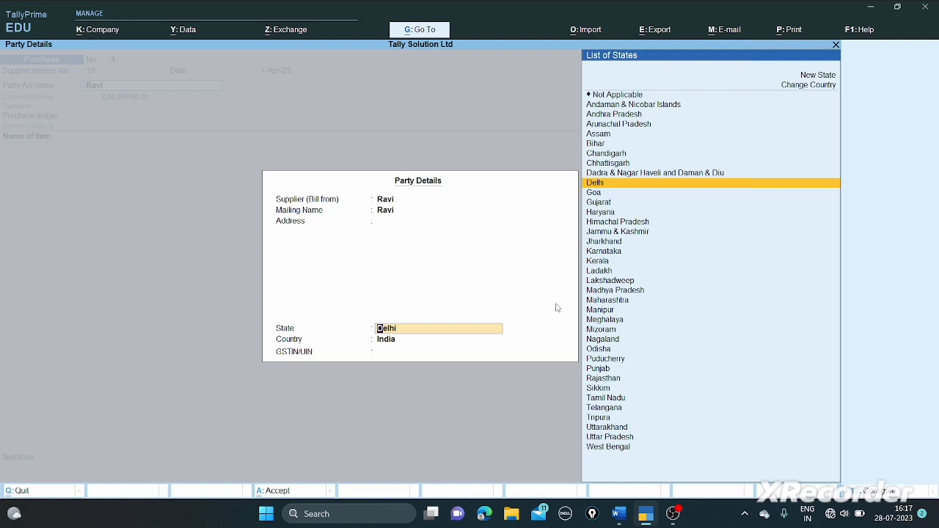
- Set Ravi's state to Tamil Nadu, enter the supplier's GSTIN, and accept the party details
type("T")
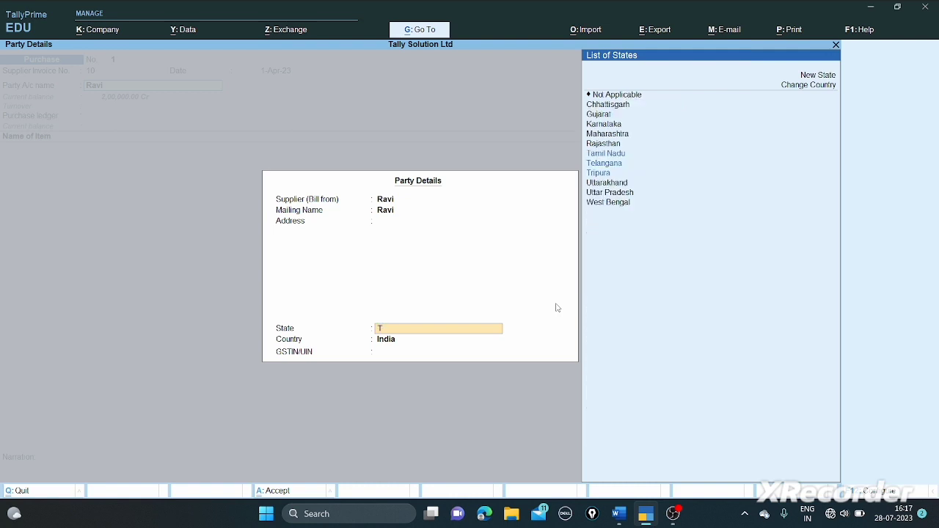
type("am")
key("Return")
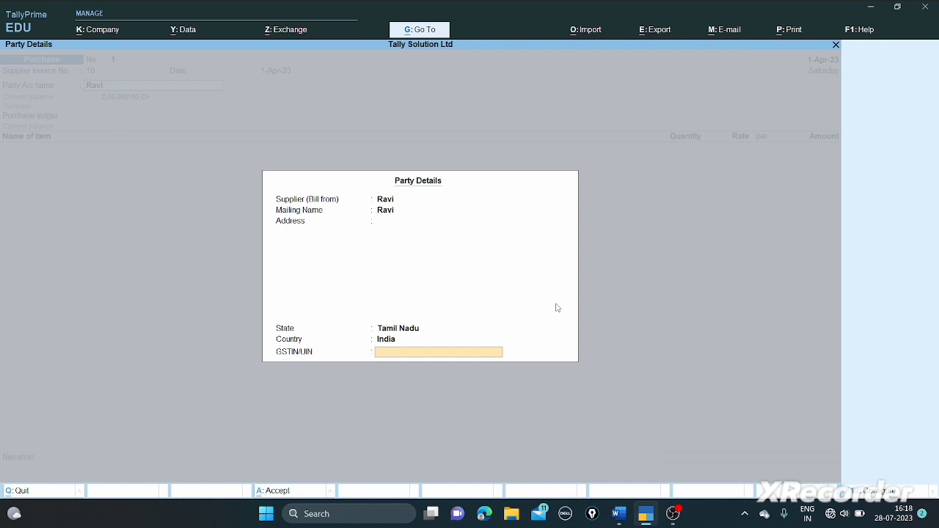
key("Return")
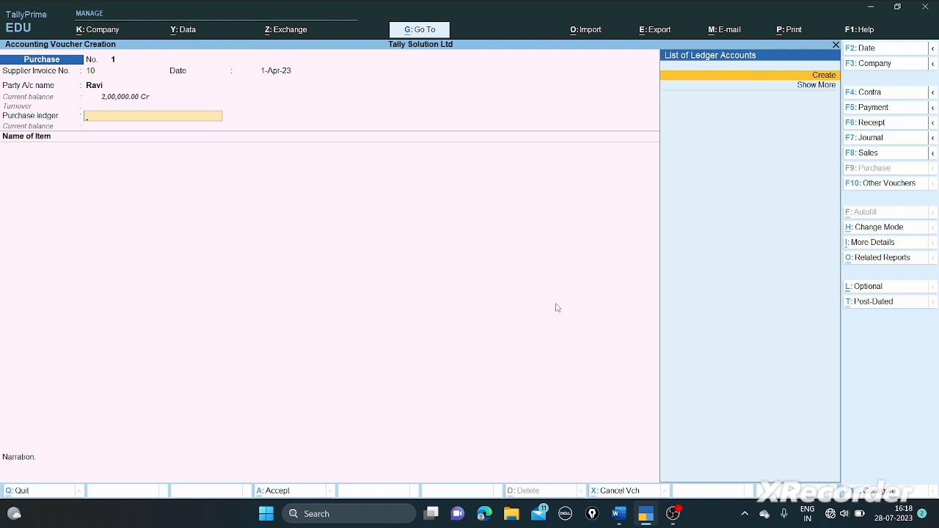
- Create a new ledger named Purchase under Purchase Accounts
key("Return")
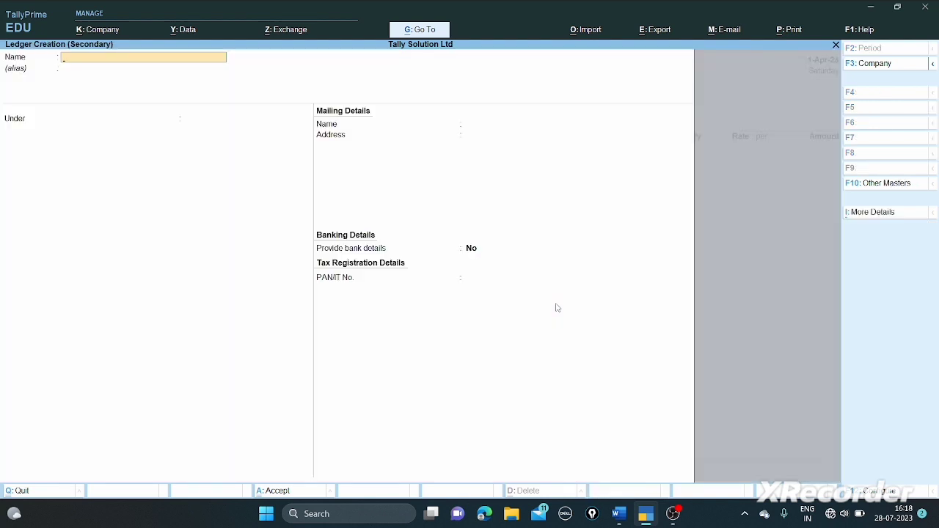
type("Purchase")
key("Return")
type("Pu")
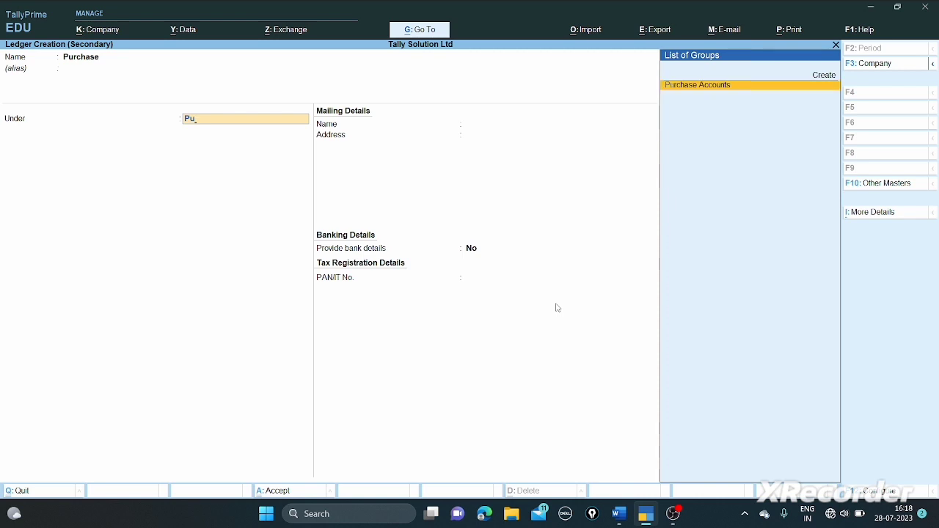
key("Return")
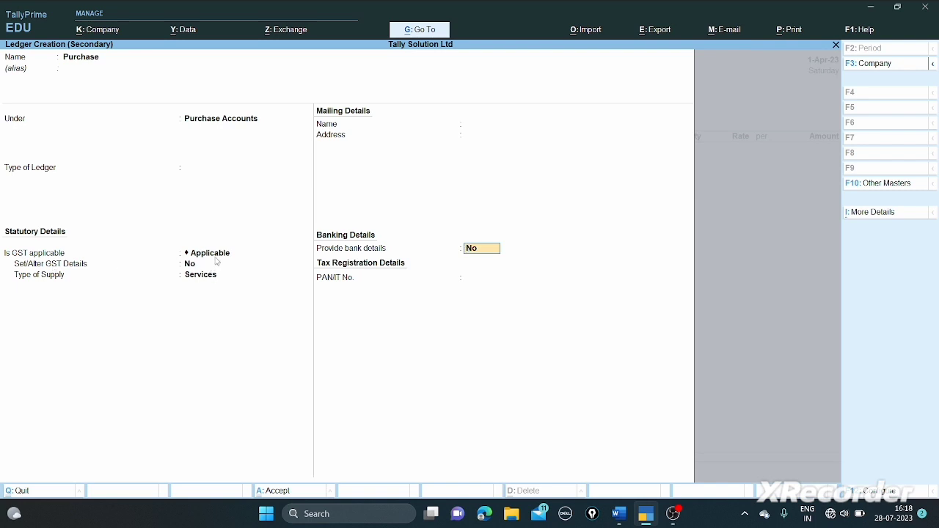
- Make the Purchase ledger GST applicable with supply type Goods and save it
left_click(216, 258)
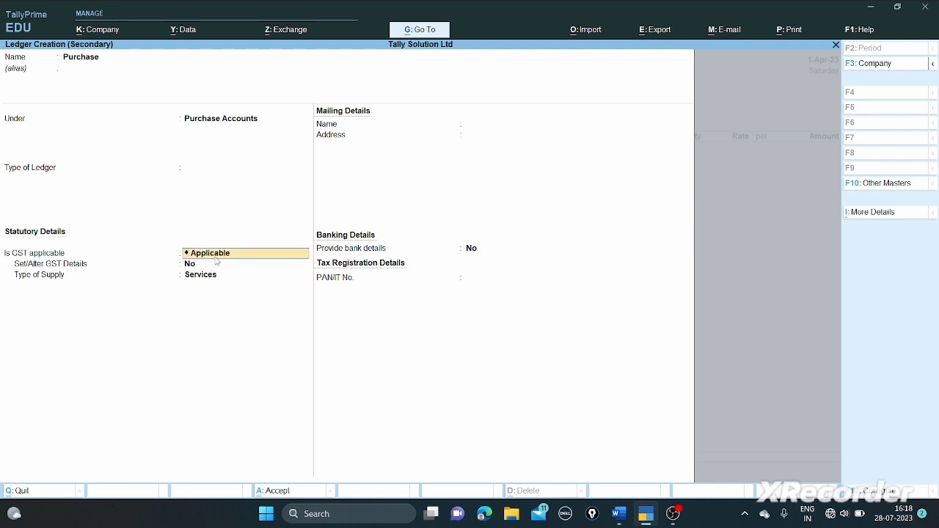
key("Return")
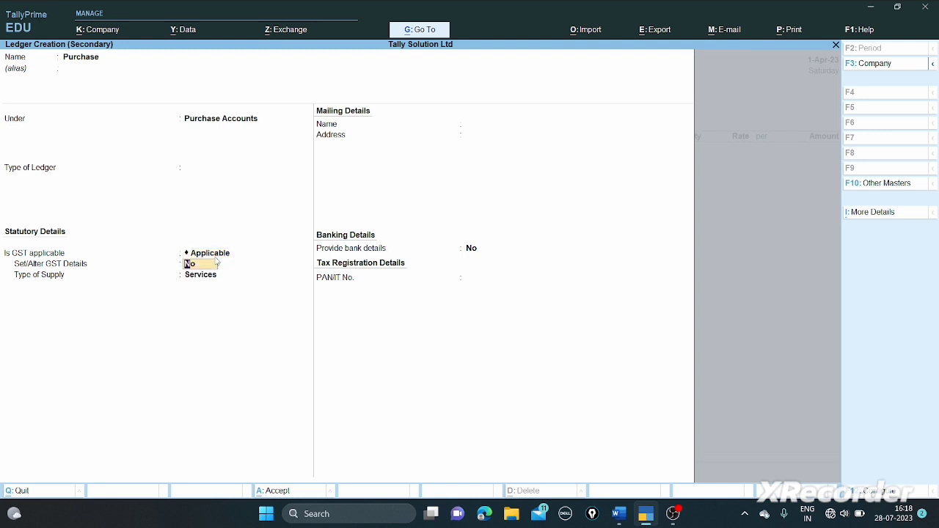
key("Return")
key("Up")
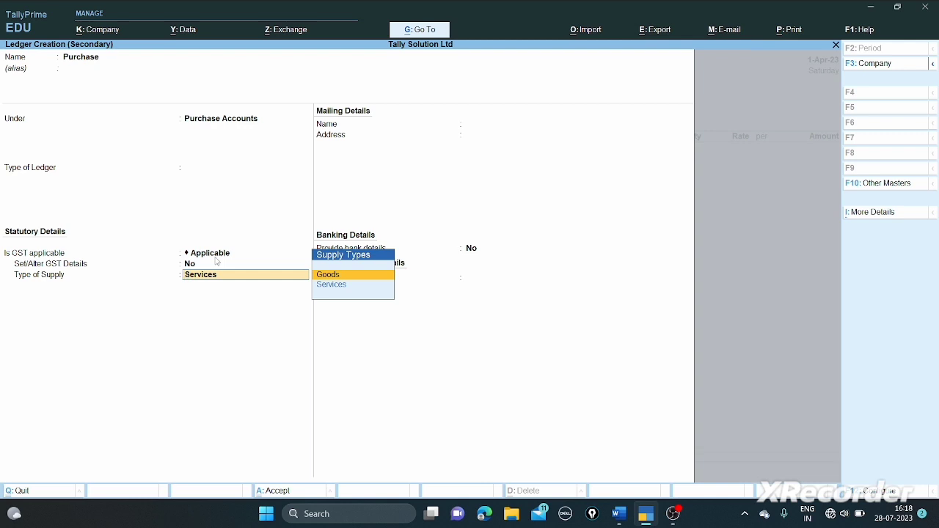
key("Return")
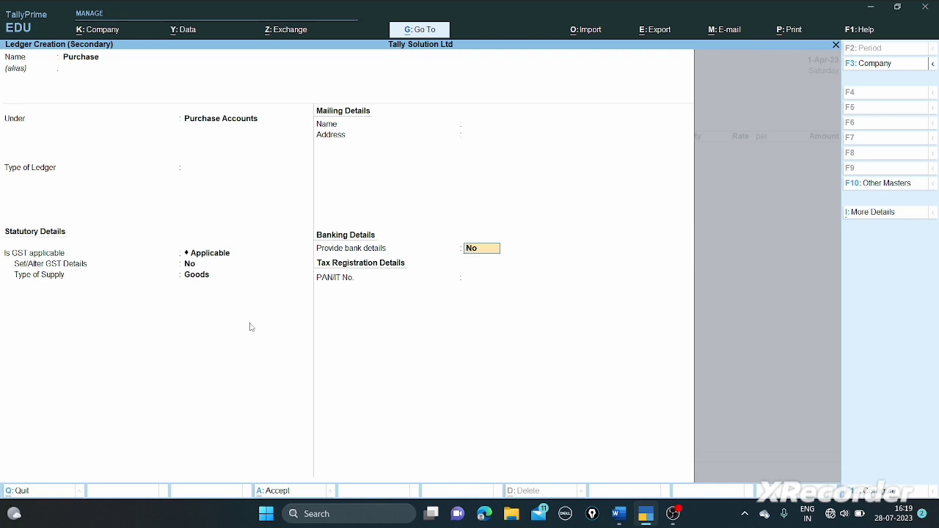
key("Return")
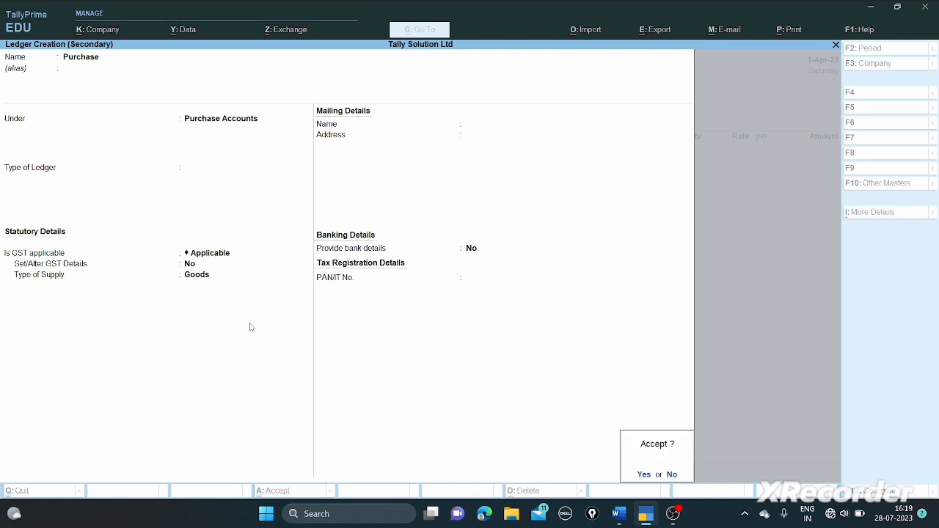
key("Return")
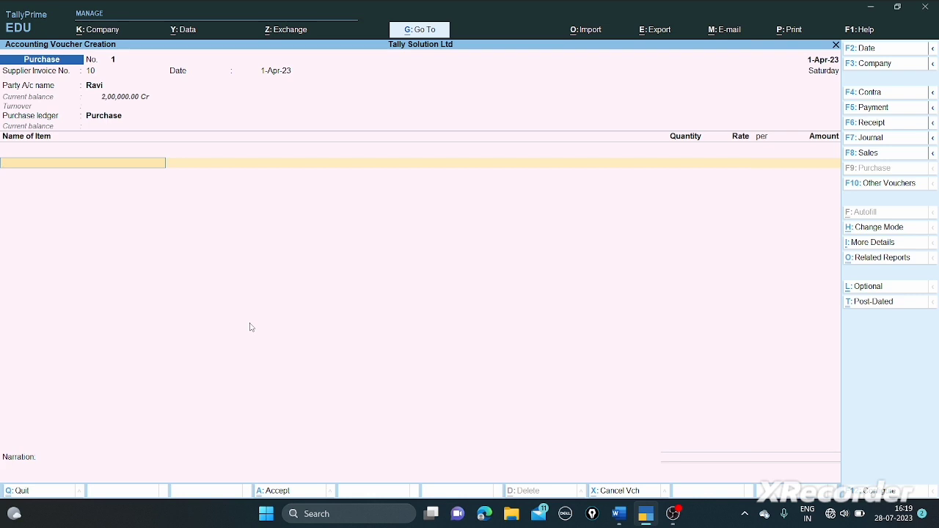
- Enter TV, 10 Nos at 40,000, and Printer, 12 Nos at 10,000, then end the item list
type("Tv")
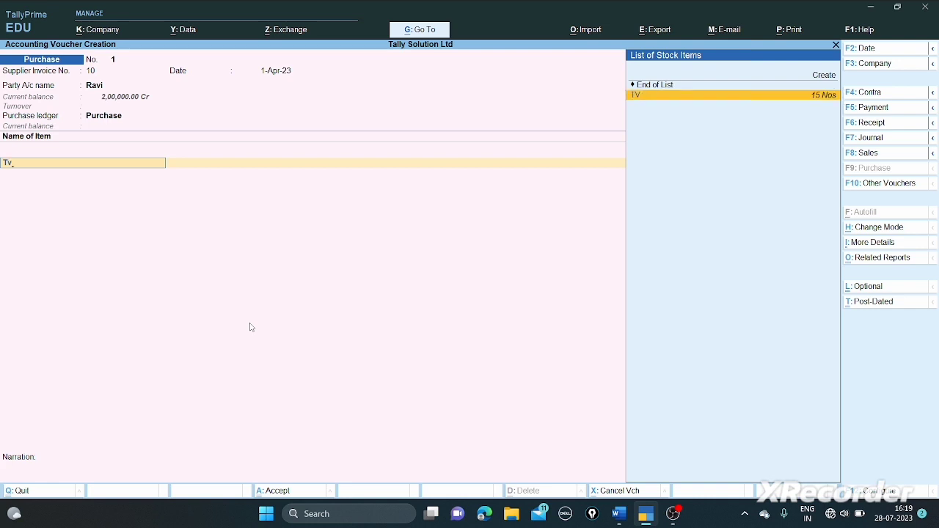
key("Return")
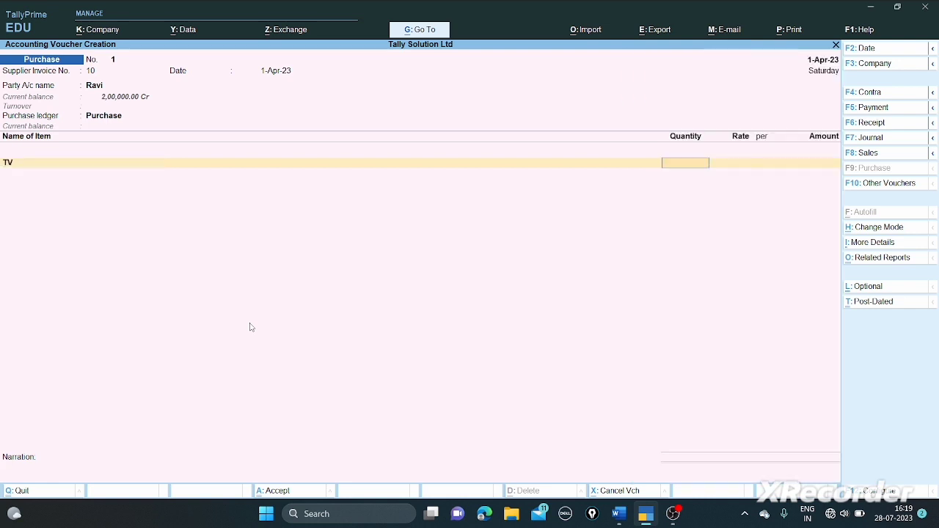
type("10")
key("Return")
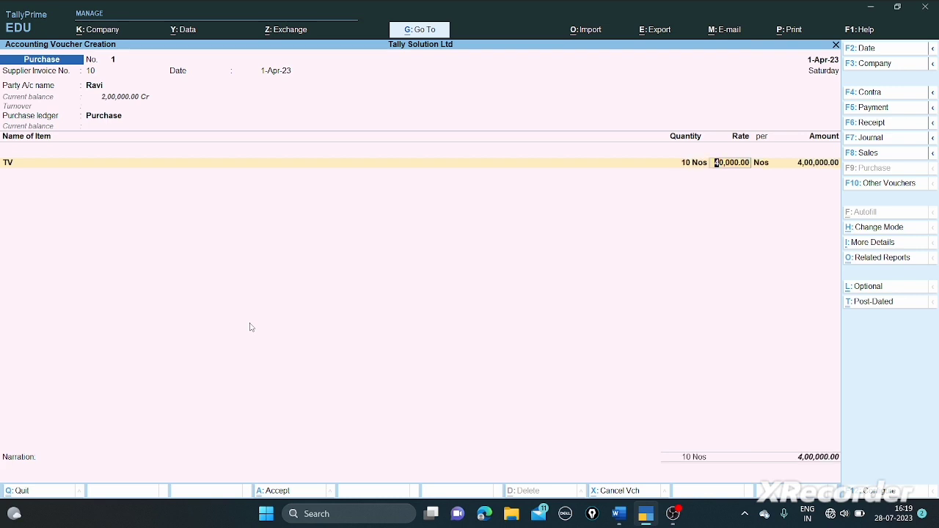
key("Return")
key("Return")
key("Return")
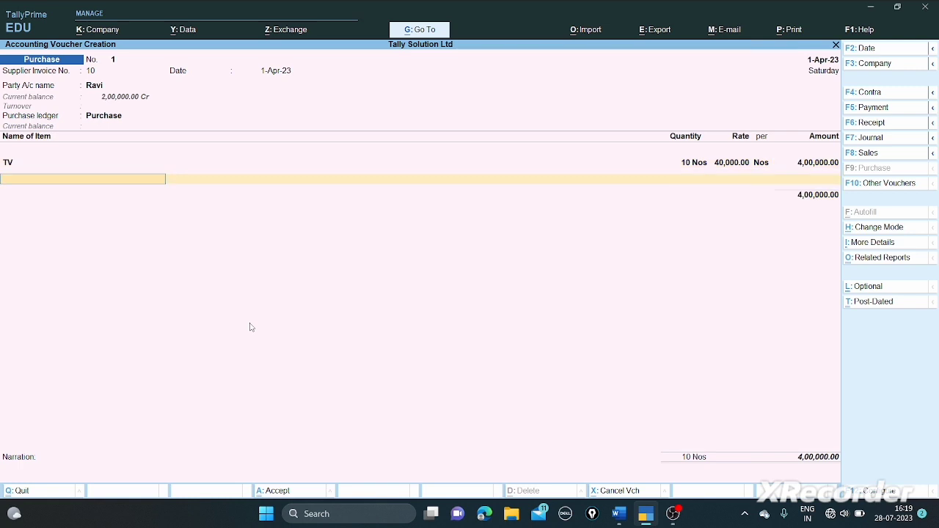
type("Pr")
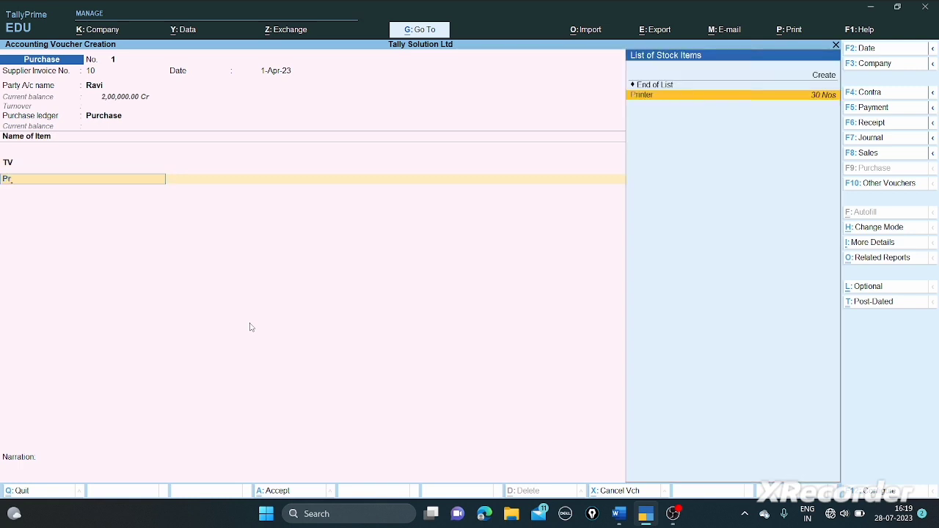
key("Return")
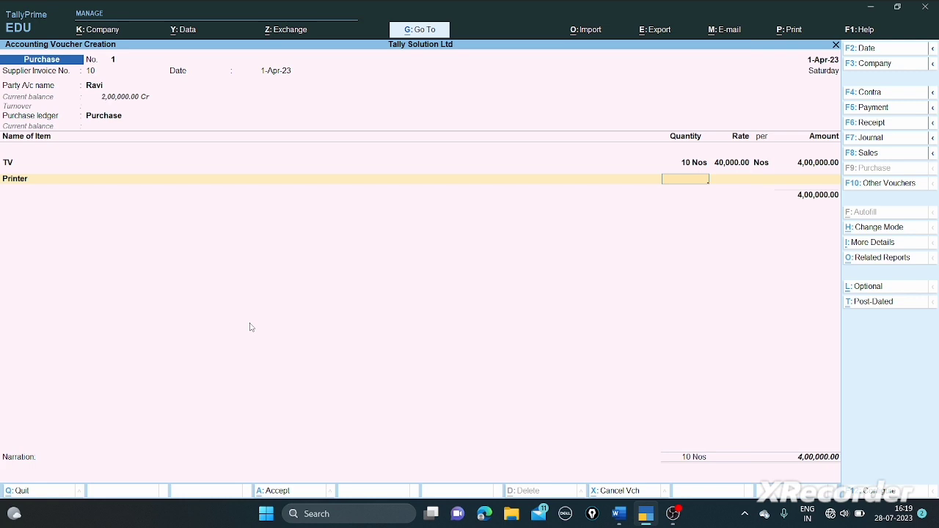
type("12")
key("Return")
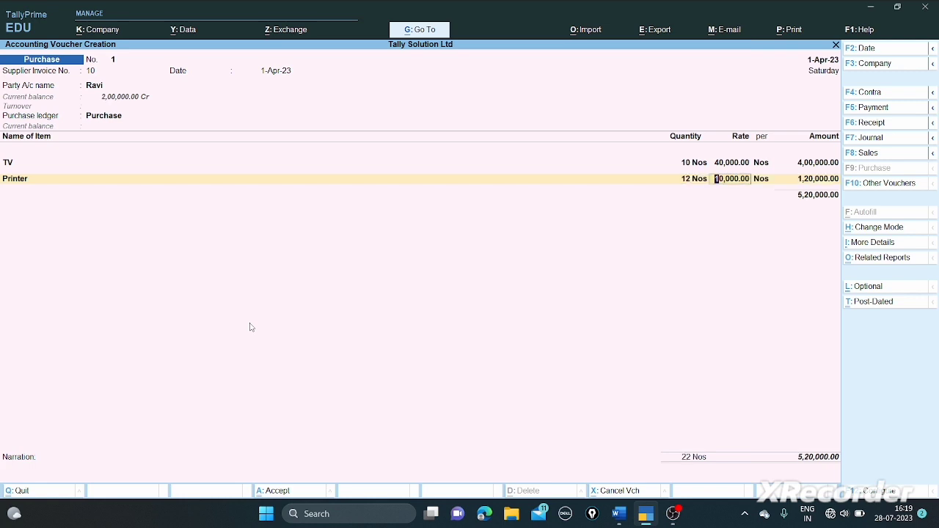
key("Return")
key("Return")
key("Return")
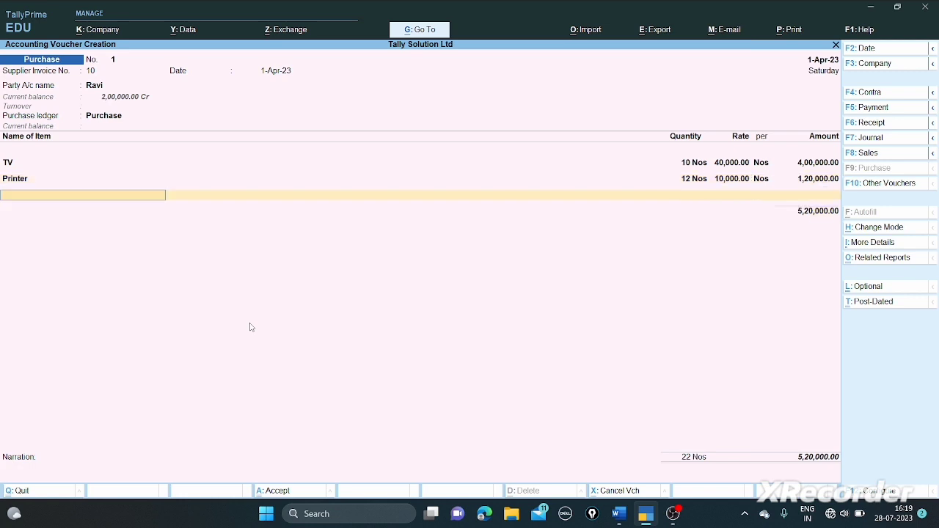
key("Return")
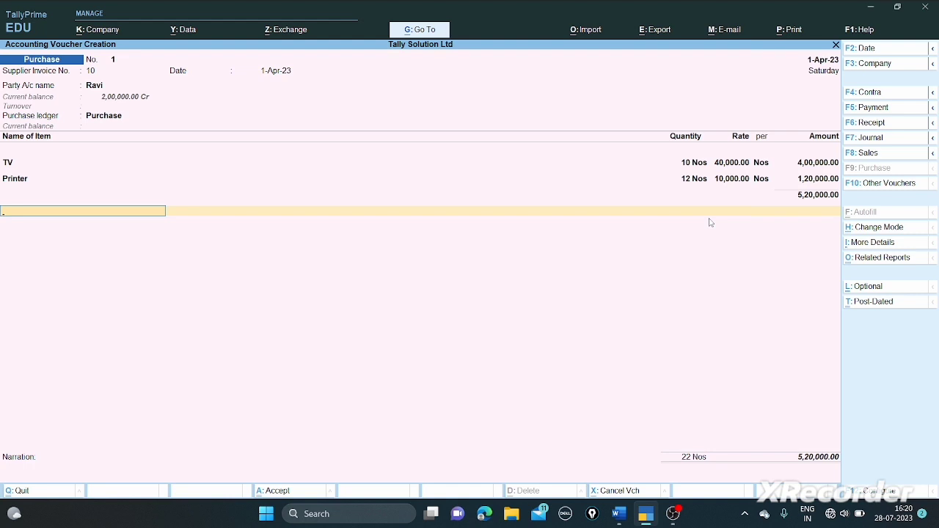
- Start creating a new ledger from the voucher's ledger row via Create in the ledger list
type("l")
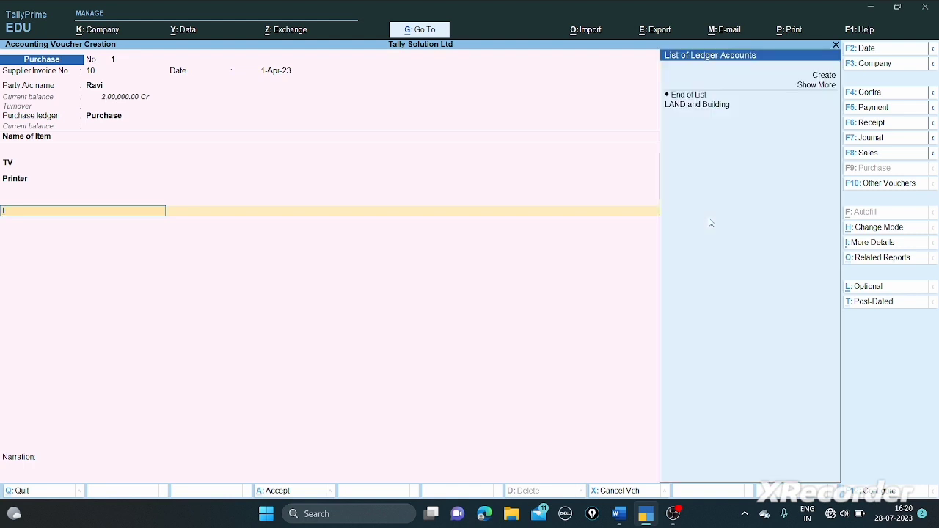
key("Up")
key("Up")
key("Up")
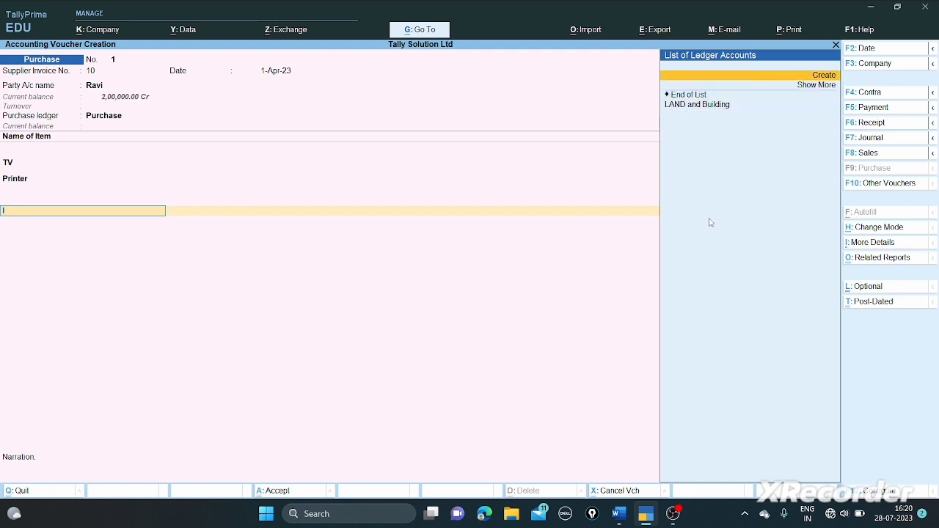
key("Return")
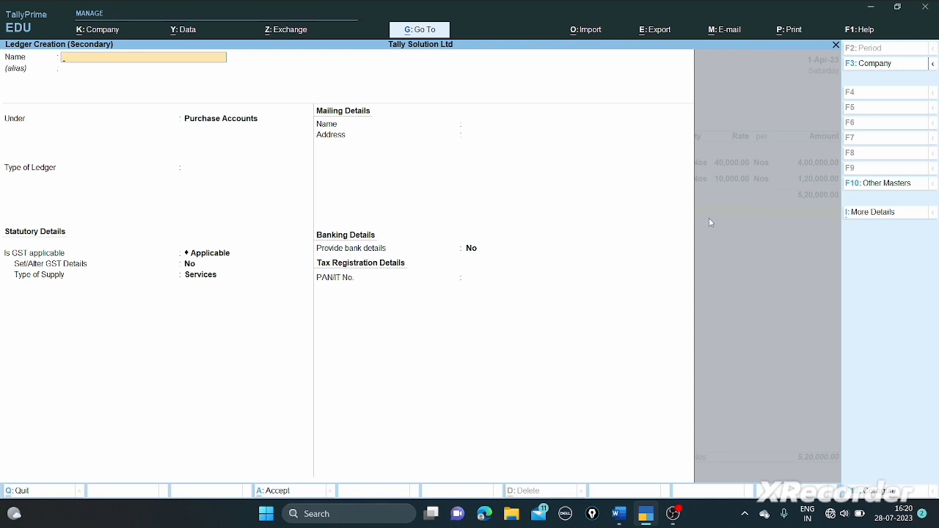
- Create ledger IGST@28% under Duties & Taxes as GST Integrated Tax at 28%, rounding Not Applicable
type("GST@28%")
key("Return")
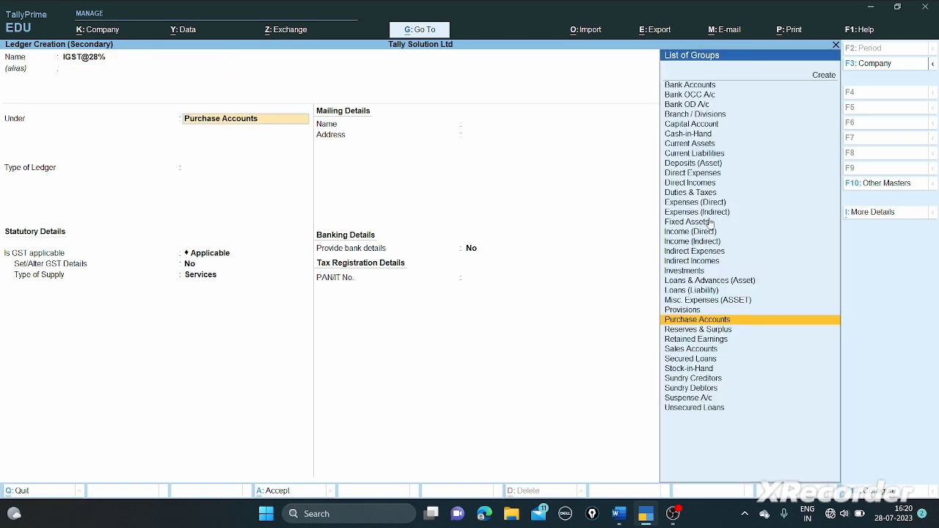
type("DU")
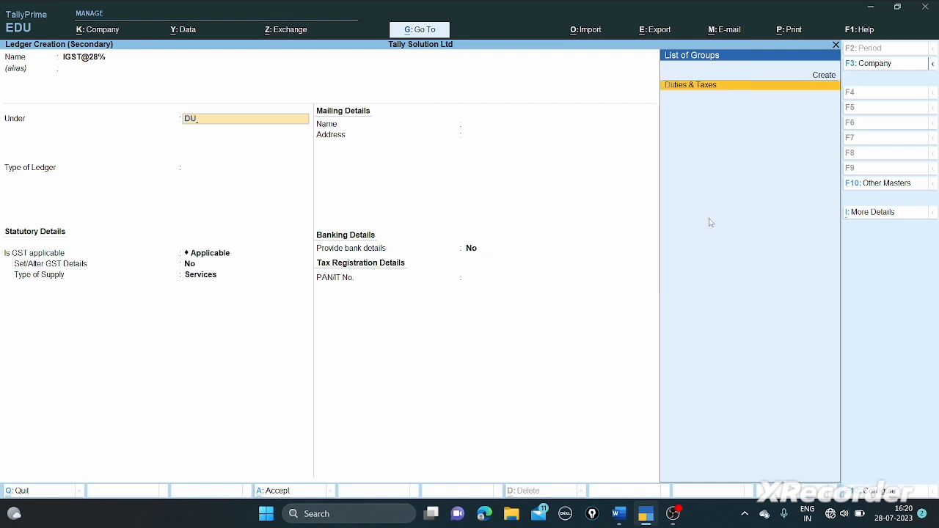
key("Return")
key("Up")
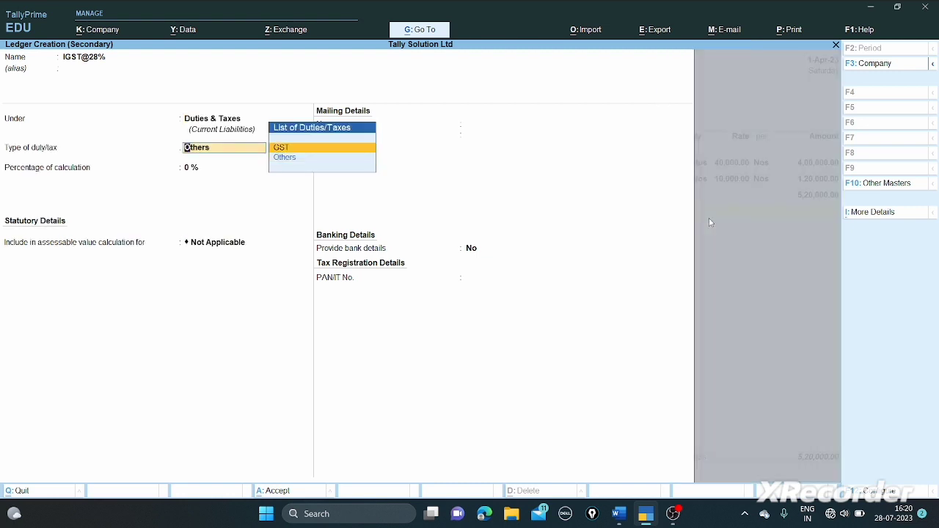
key("Return")
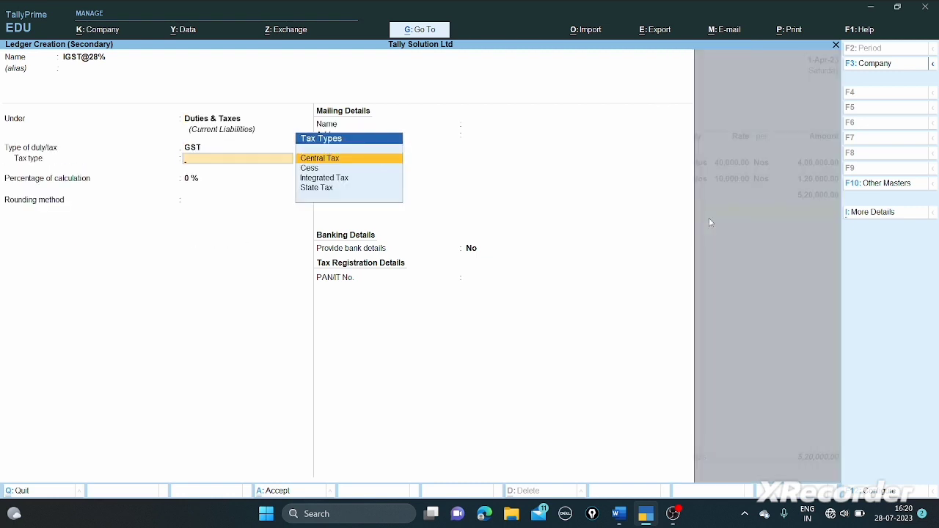
key("Down")
key("Down")
key("Return")
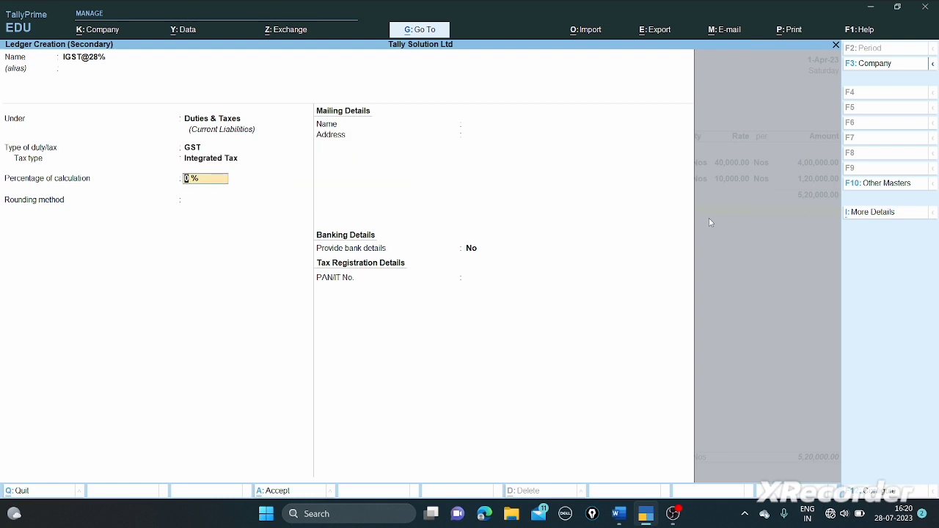
type("28")
key("Return")
key("Return")
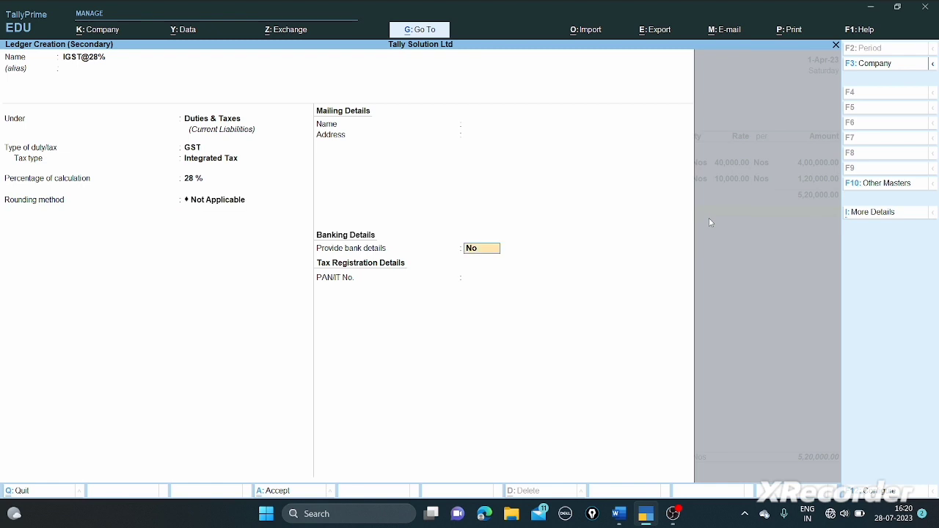
key("Return")
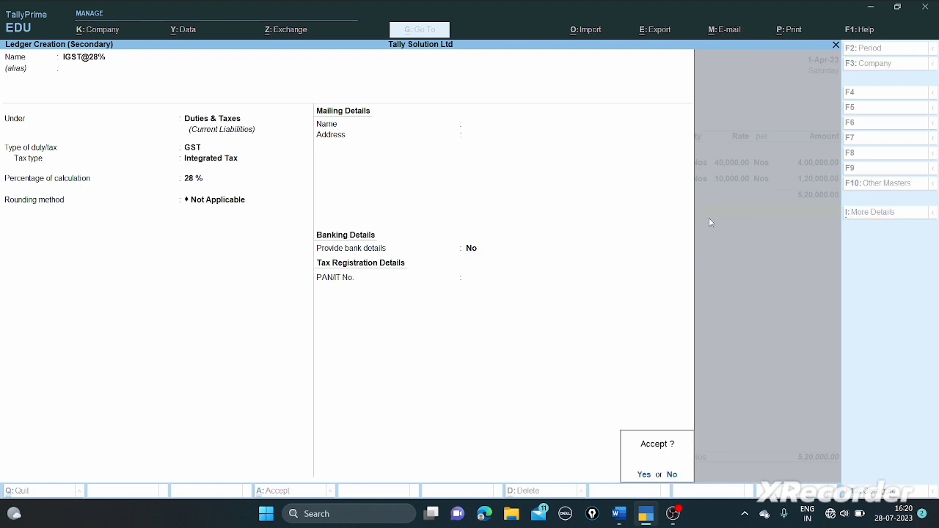
key("Return")
key("Return")
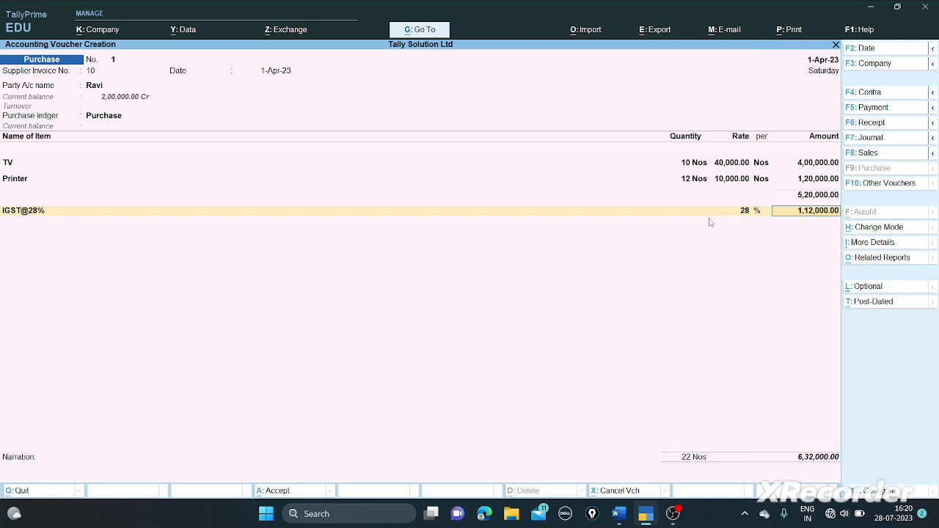
- Add a new ledger row and choose Create to open a blank ledger form
key("Return")
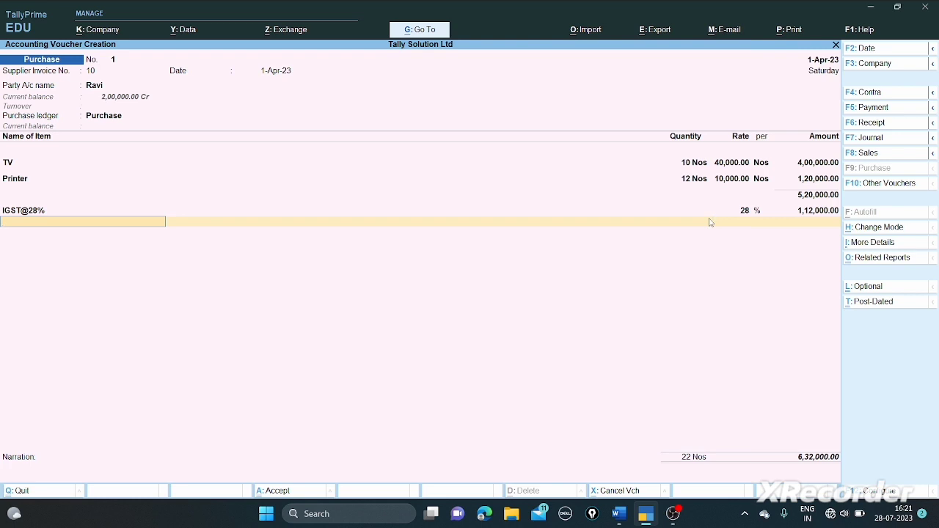
type("I")
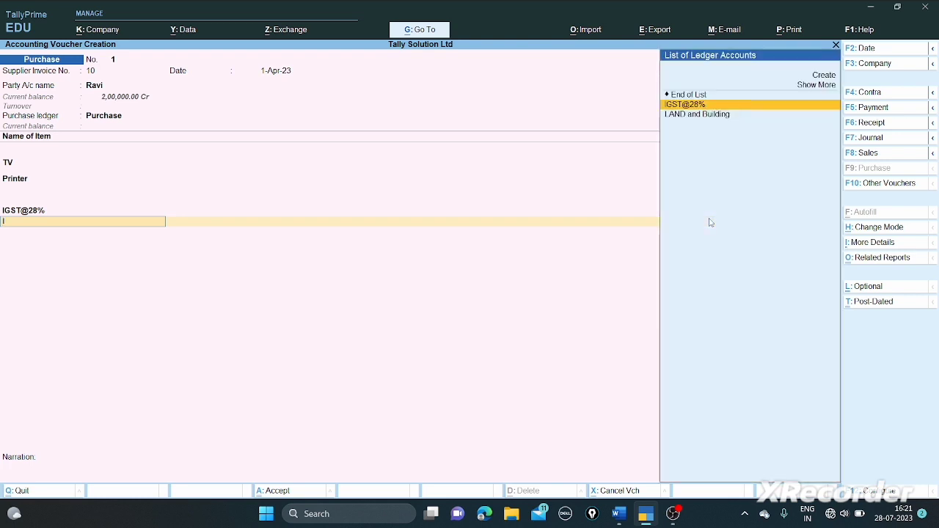
key("Up")
key("Up")
key("Up")
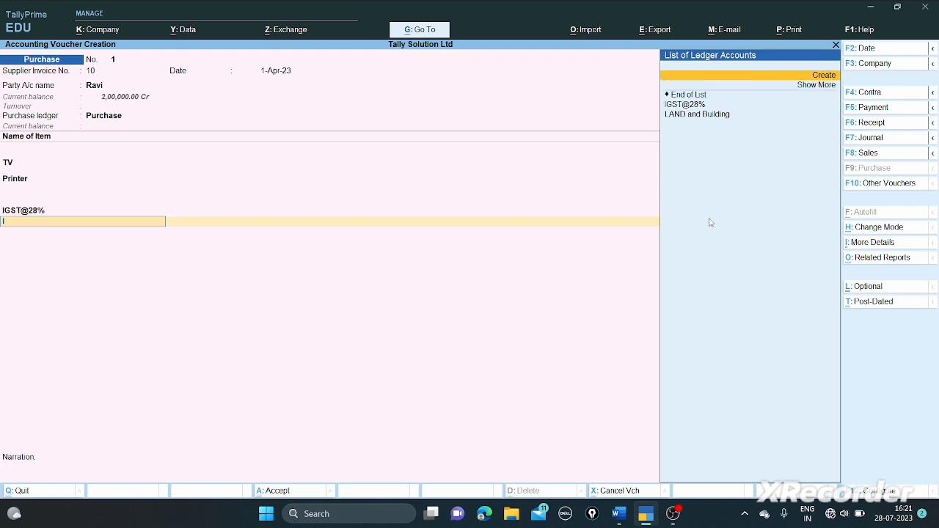
key("Return")
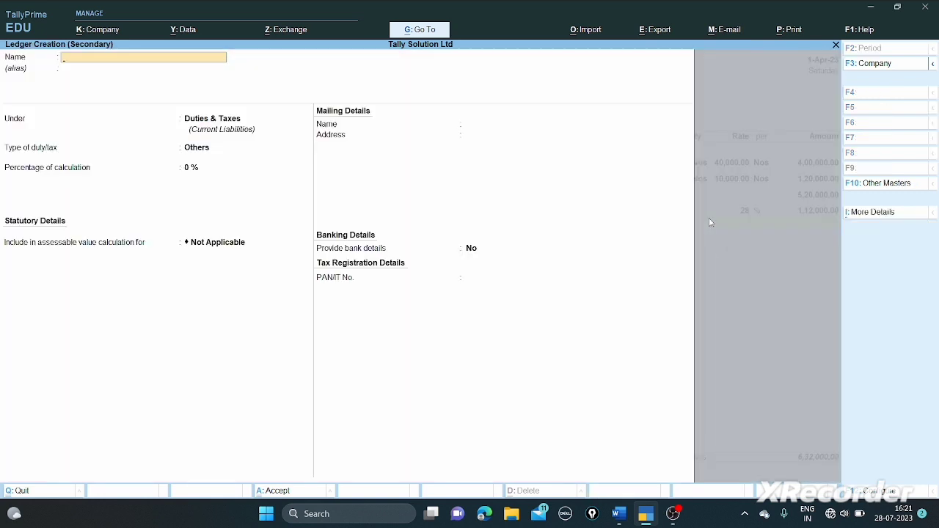
- Create and save ledger IGST@18% as GST Integrated Tax at 18%, rounding Not Applicable
type("GST@18%")
key("Return")
key("Return")
key("Return")
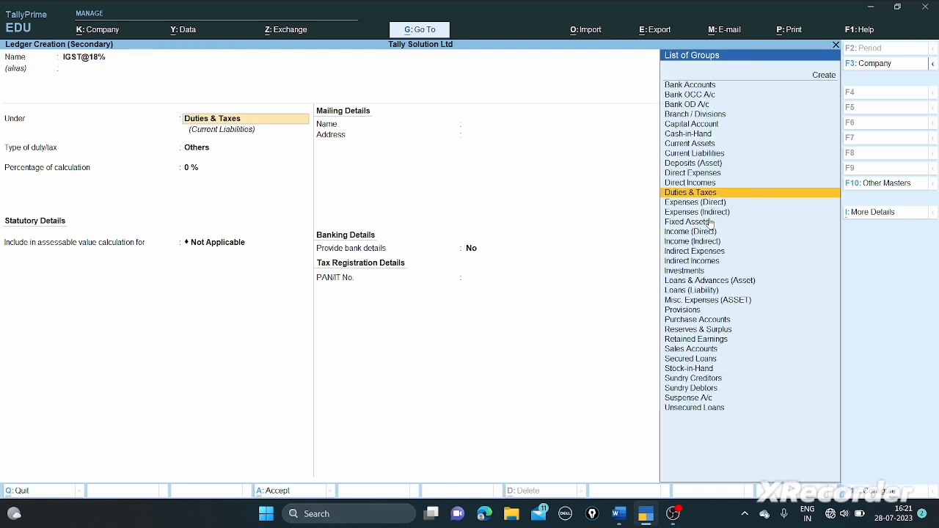
key("Up")
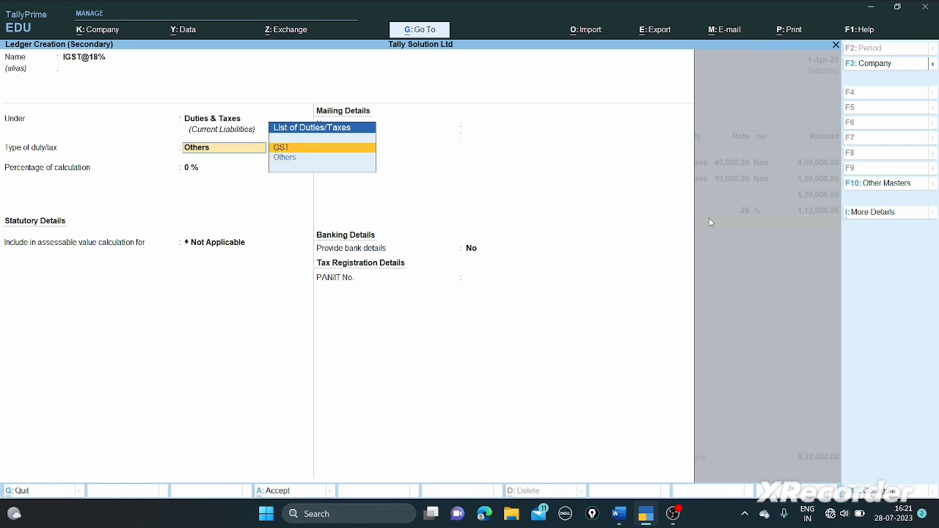
key("Return")
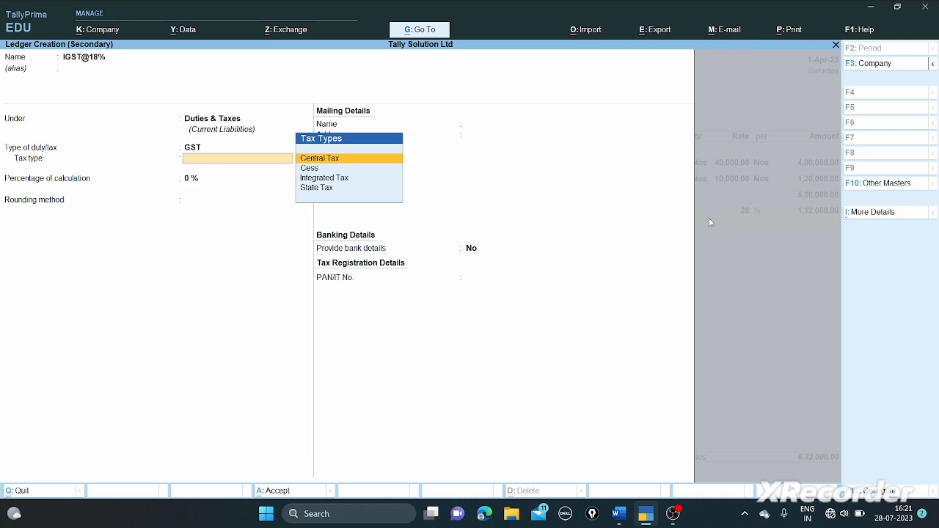
key("Down")
key("Down")
key("Return")
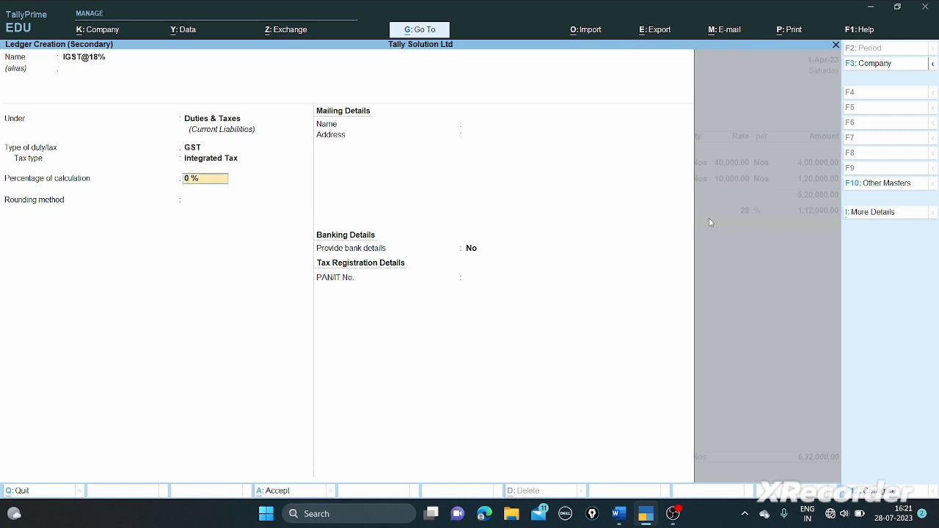
type("18")
key("Return")
key("Return")
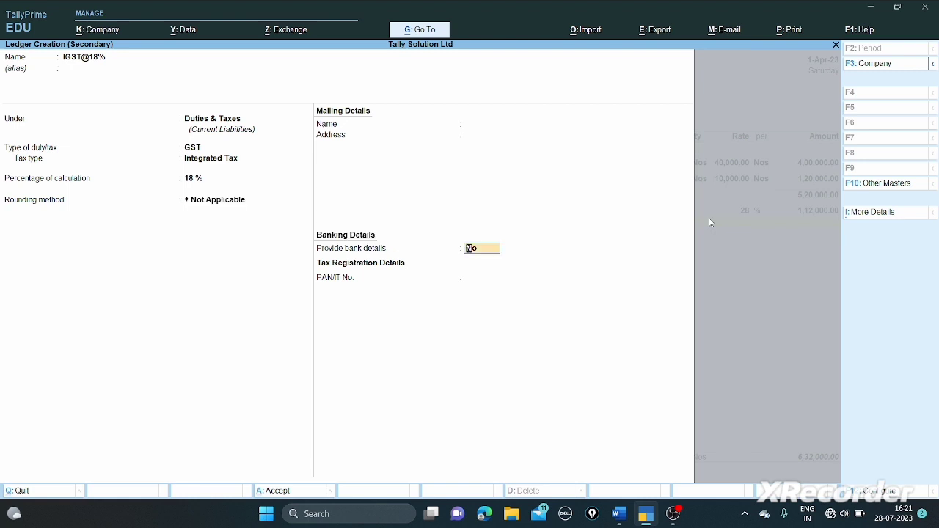
key("Return")
key("Return")
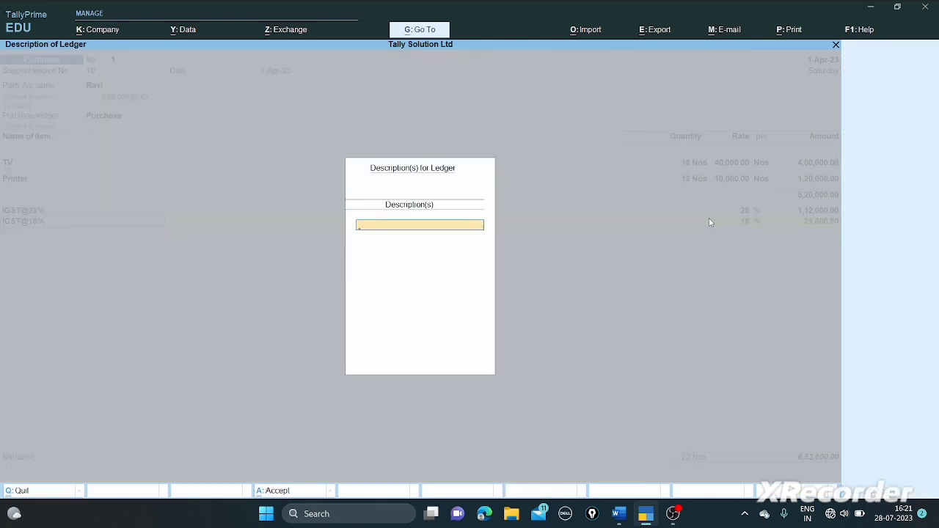
key("Return")
key("Return")
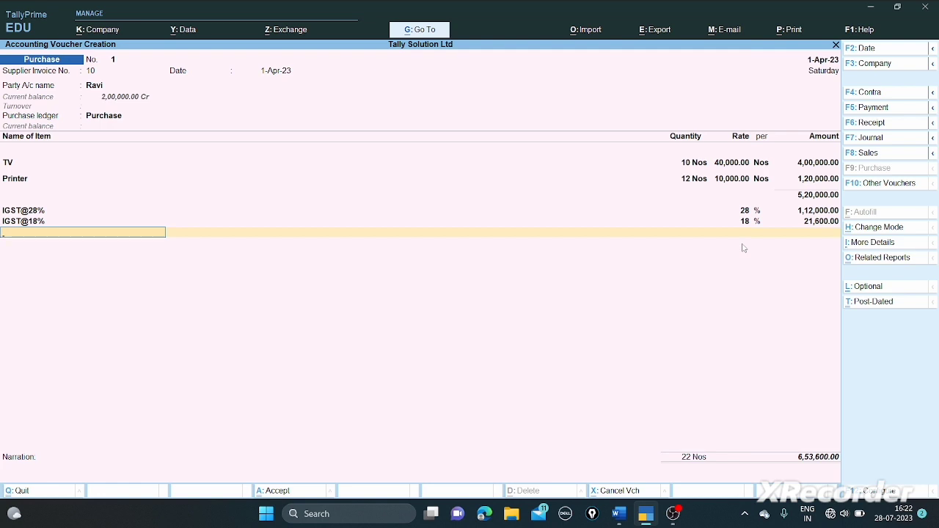
- Skip the narration, accept the voucher at 6,53,600, and switch to the Word question paper
key("Return")
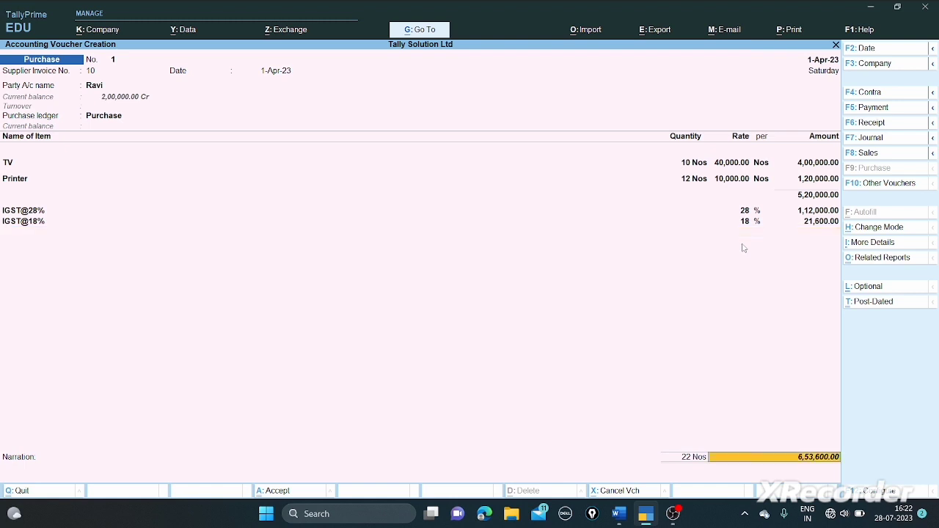
key("Return")
key("Return")
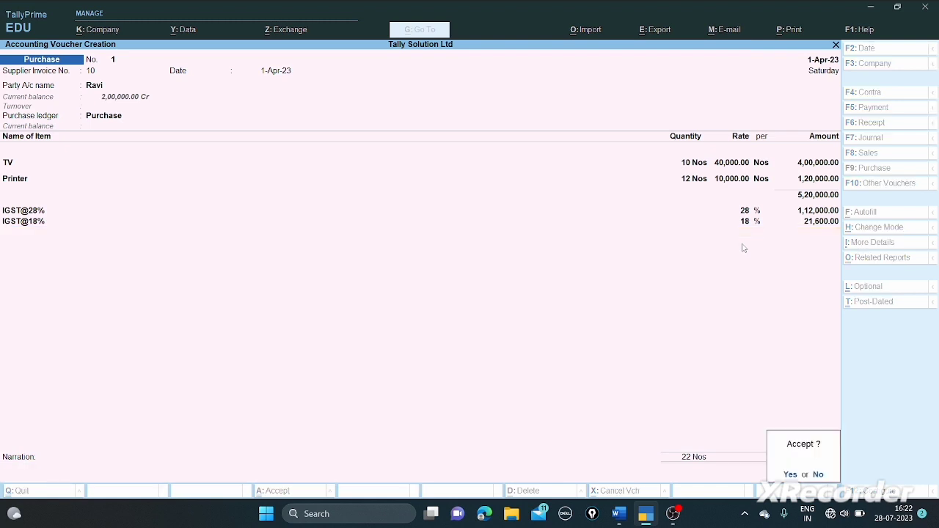
key("Return")
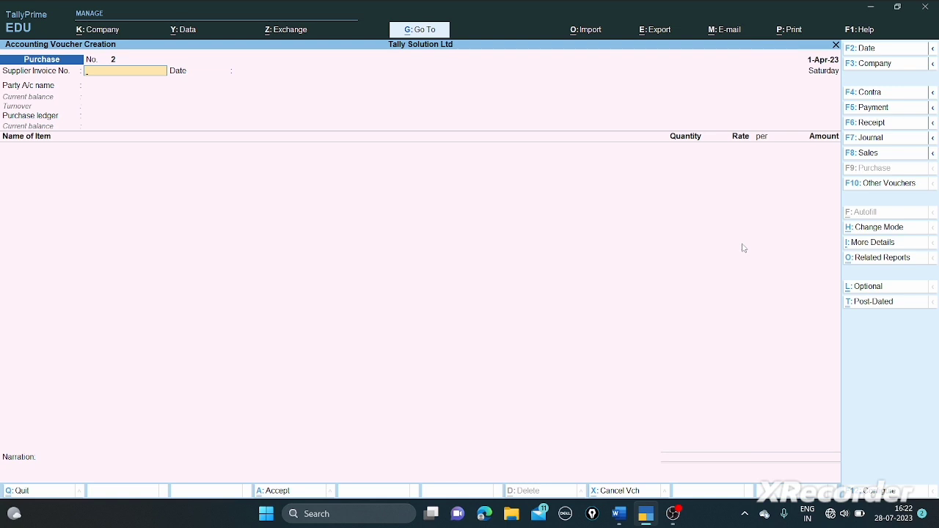
key("alt+Tab")
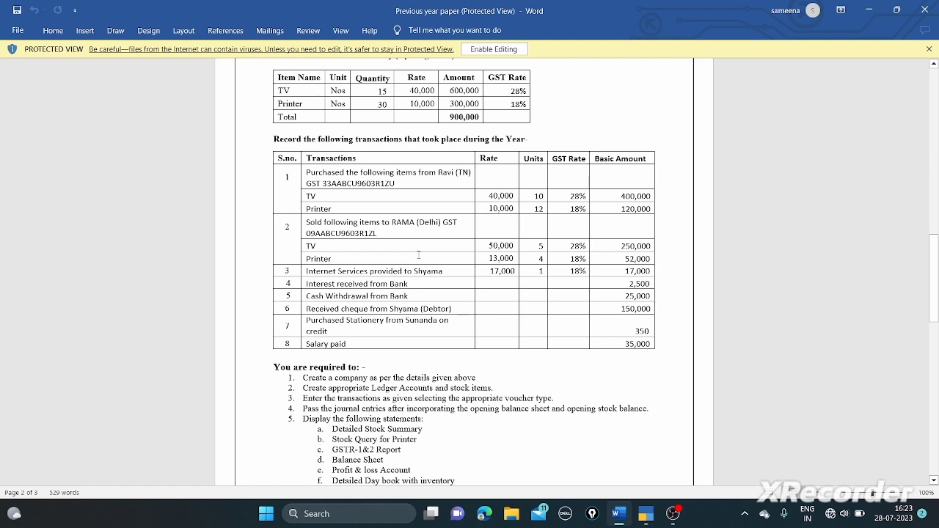
- Switch from the Word question paper back to TallyPrime's voucher entry screen
key("alt+Tab")
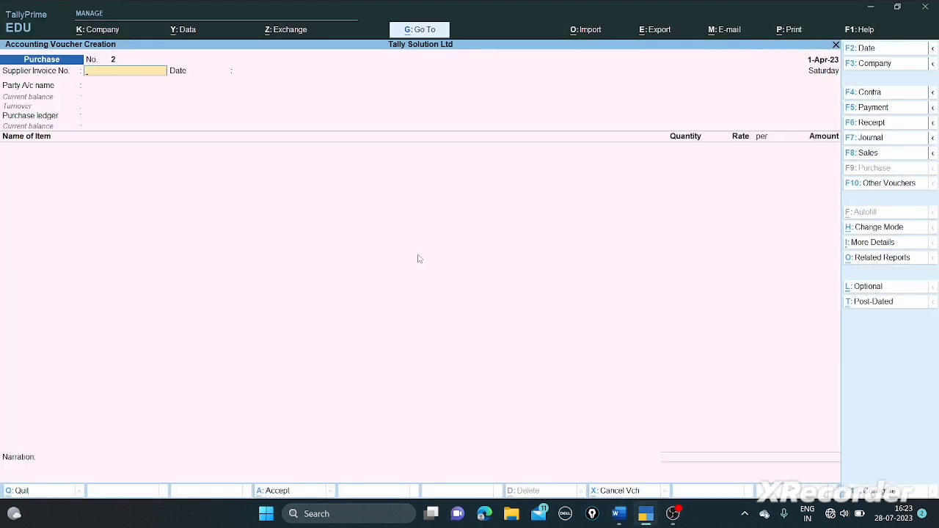
- Start a sales voucher with Rama as the party, keeping the default mailing name and address
key("F8")
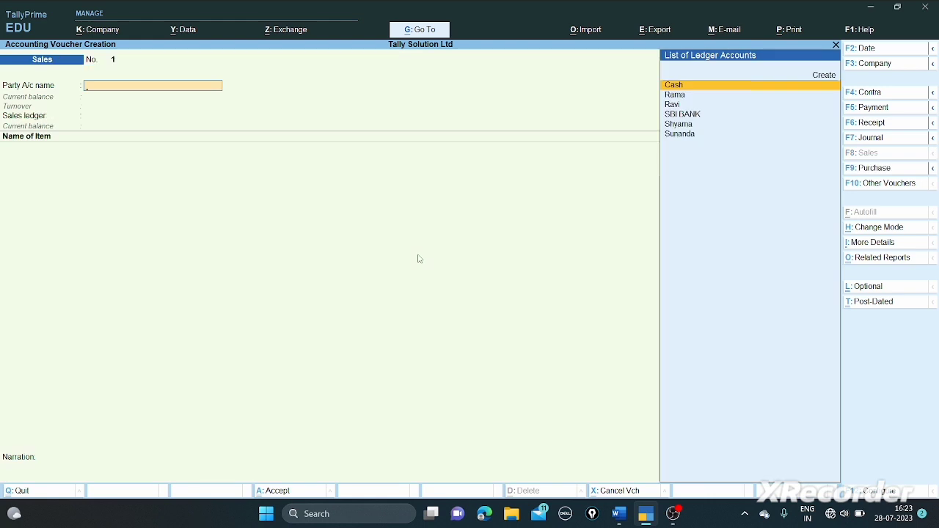
key("Down")
key("Return")
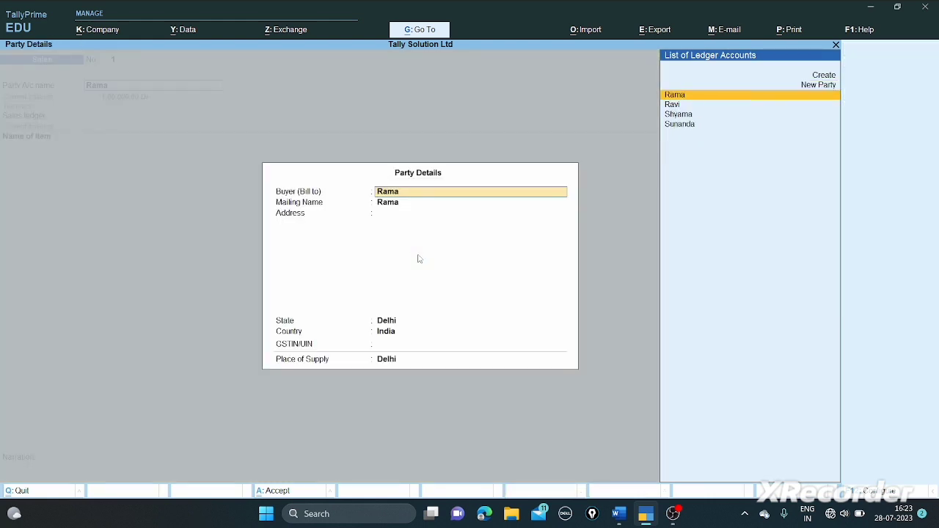
key("Return")
key("Return")
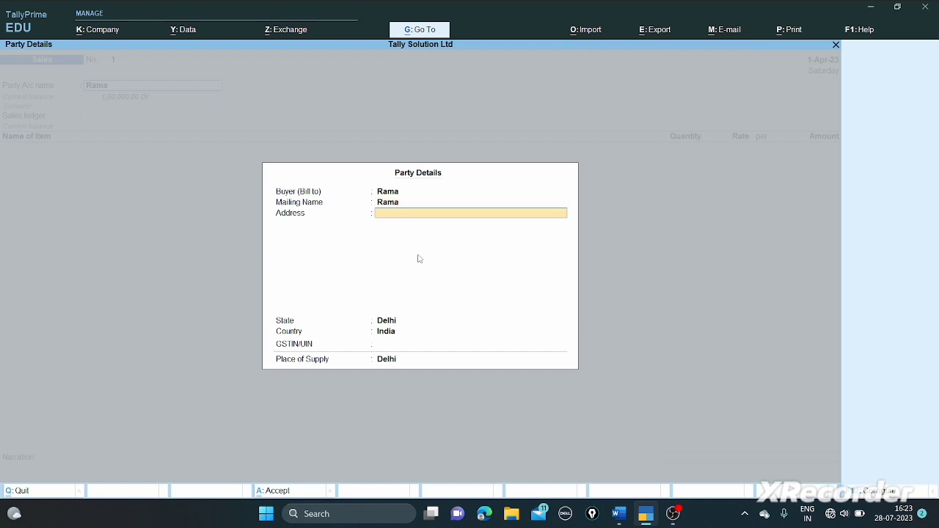
key("Return")
key("Return")
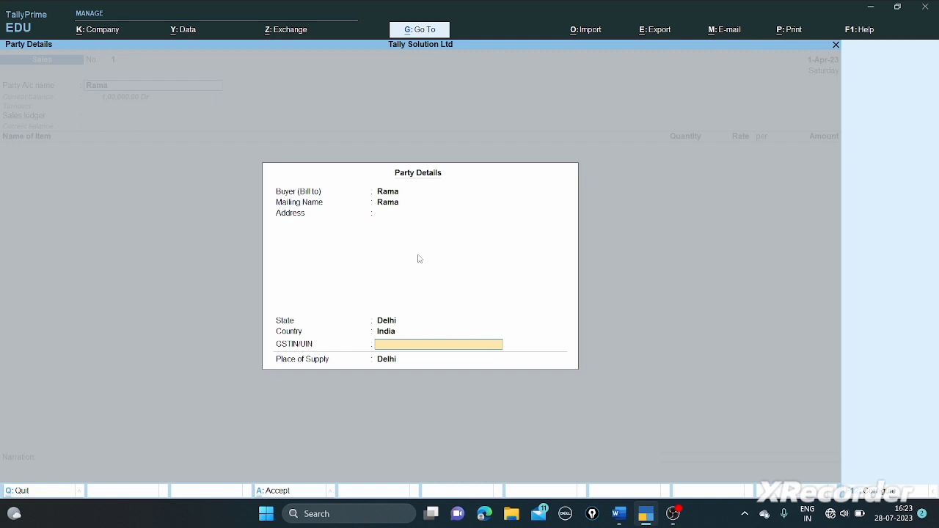
- Enter the buyer's GSTIN from the question paper and confirm Delhi as place of supply
key("alt+Tab")
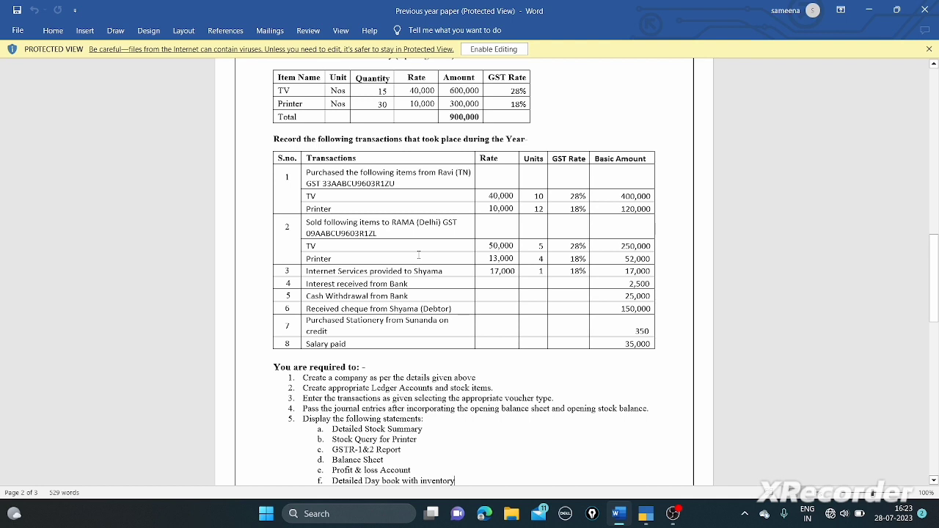
key("alt+Tab")
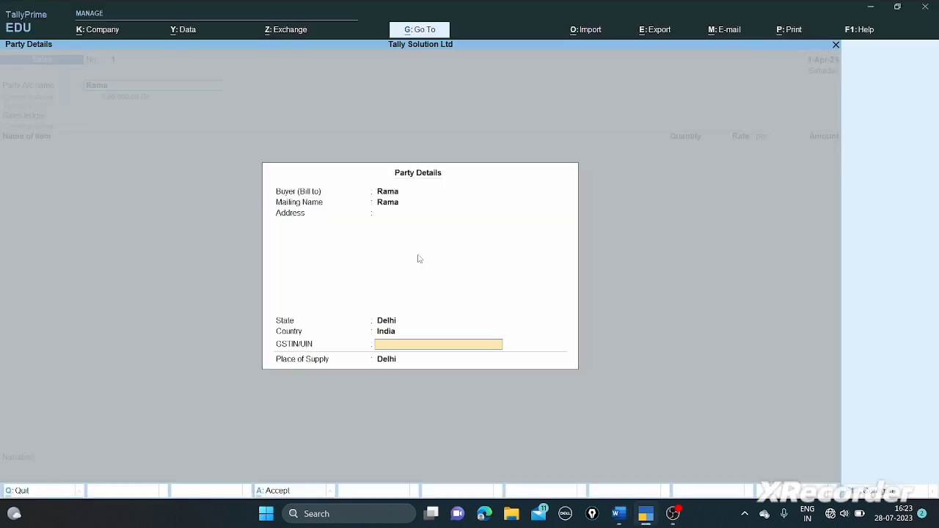
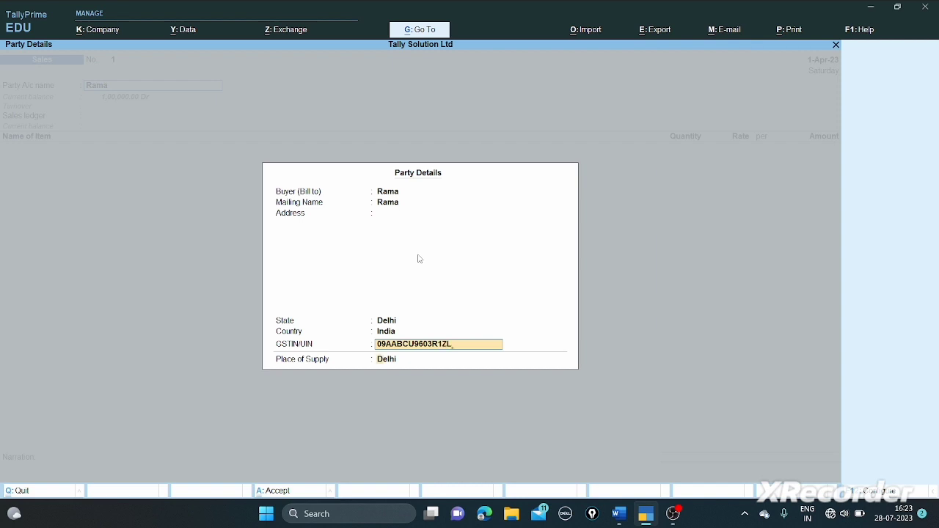
key("Return")
key("Return")
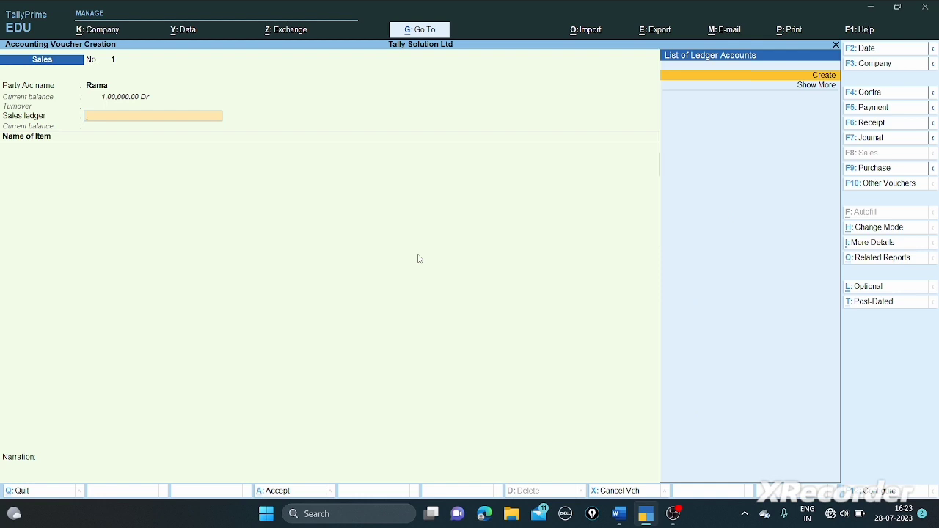
- Create ledger 'Sales' under Sales Accounts, GST applicable with supply type Goods, and use it on the voucher
key("Return")
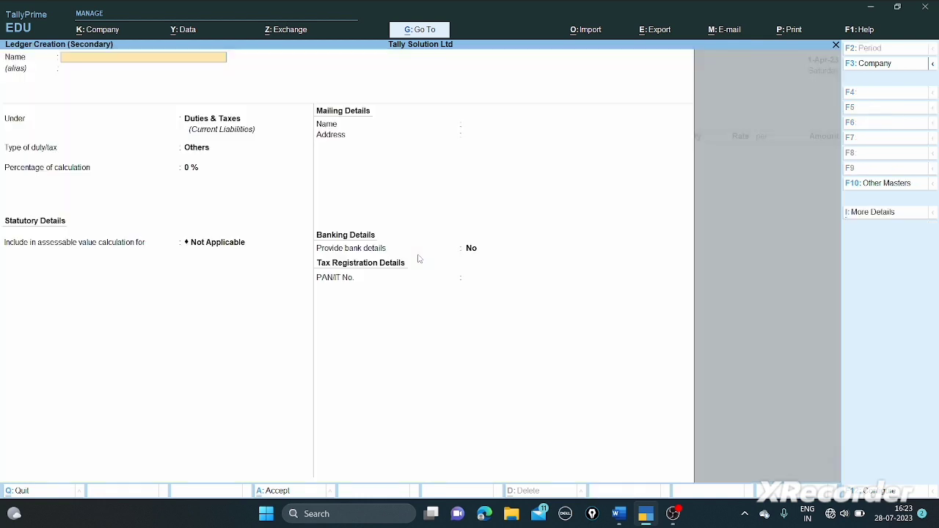
type("Sales")
key("Return")
key("Return")
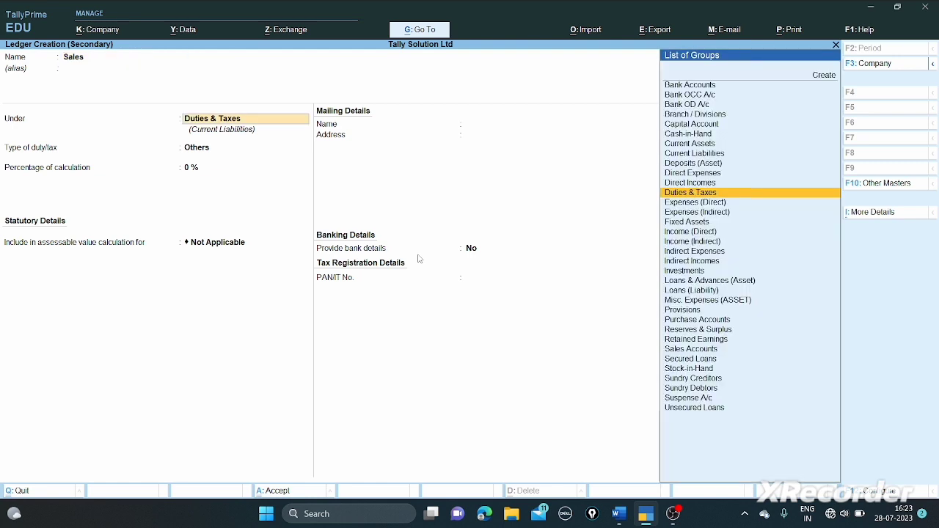
type("Sal")
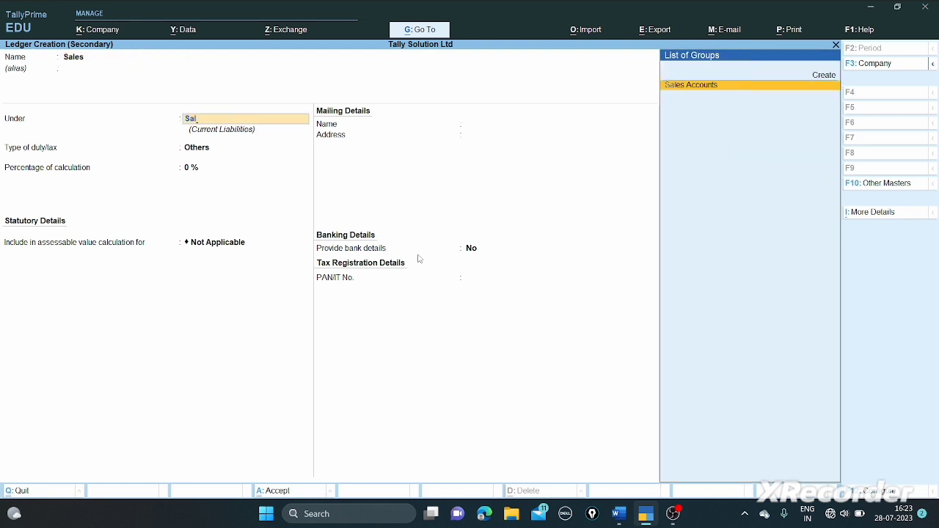
key("Return")
key("Return")
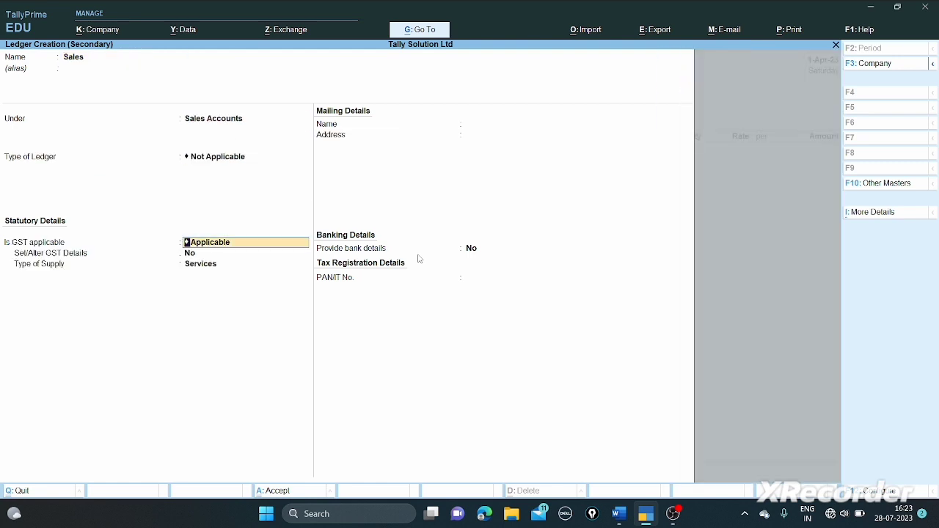
key("Return")
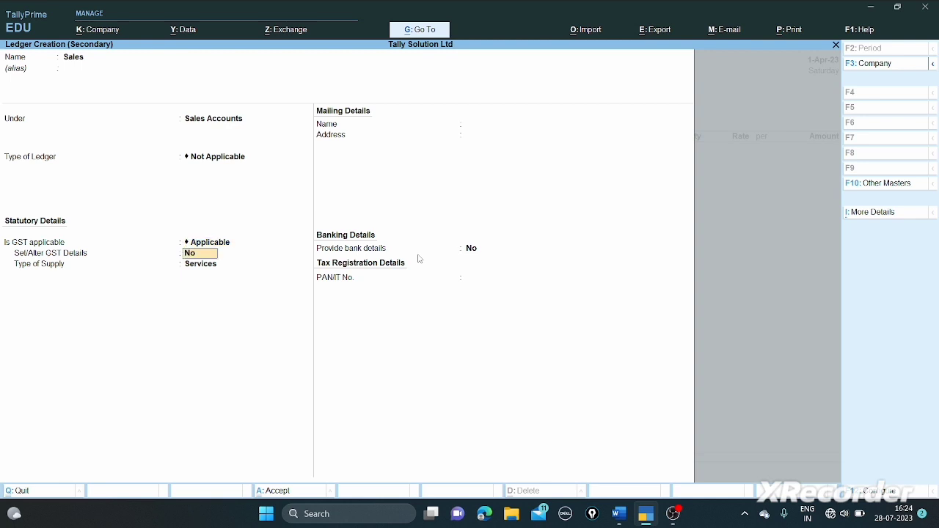
key("Return")
key("Up")
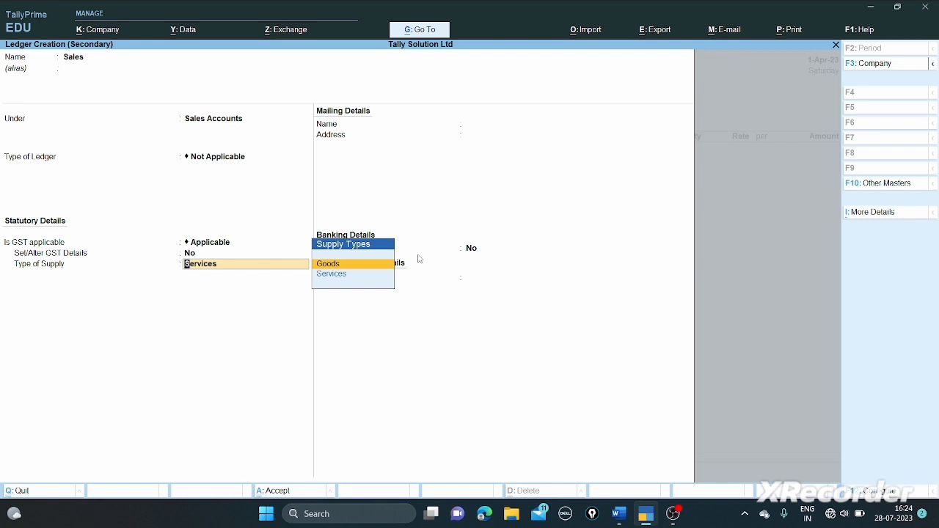
key("Return")
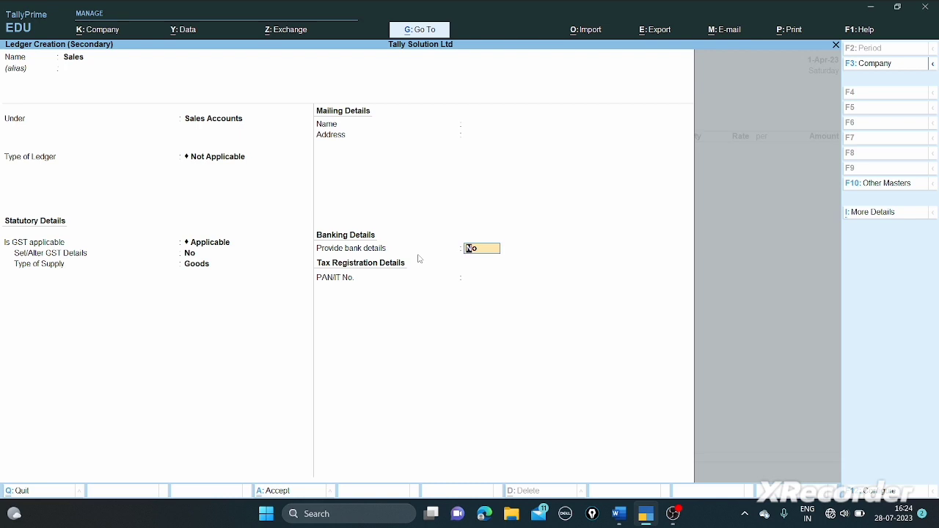
key("Return")
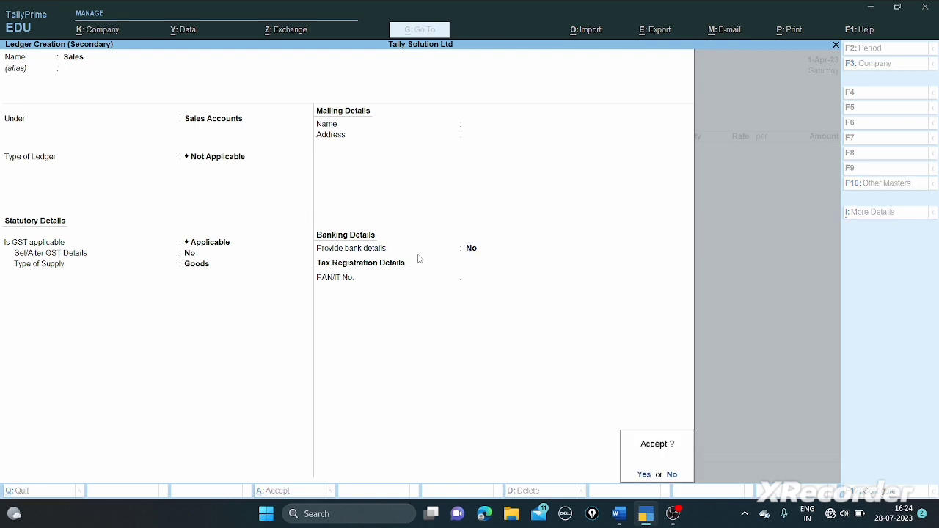
key("y")
key("Return")
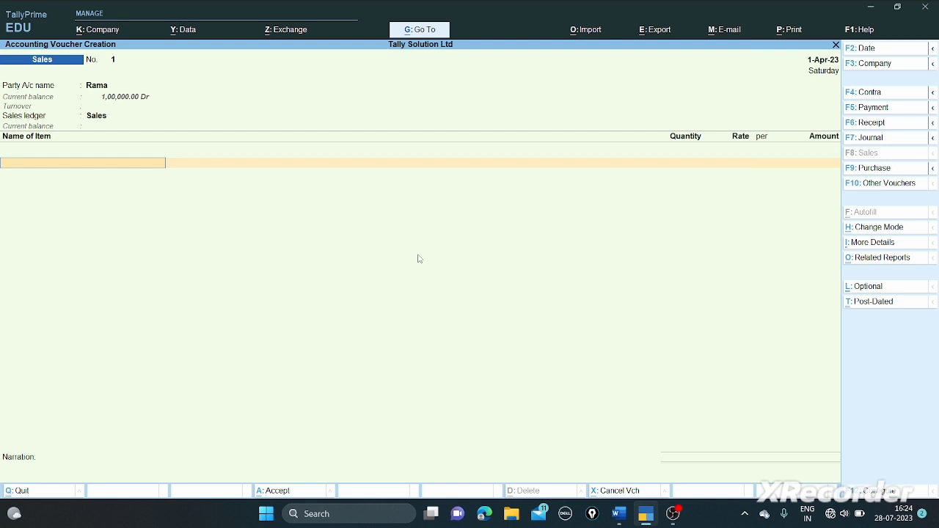
- Add 5 TVs at a rate of 50,000 each
type("TV")
key("Return")
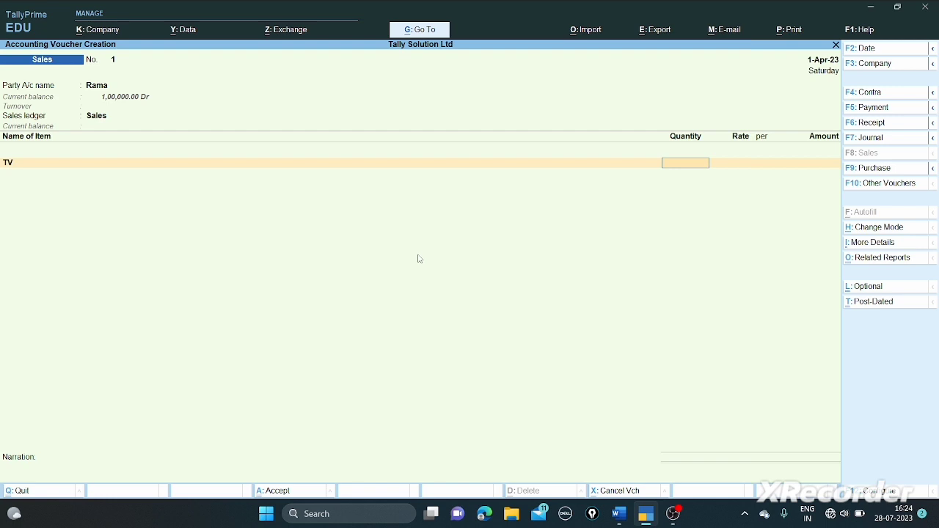
type("5")
key("Return")
type("50000")
key("Return")
key("Return")
key("Return")
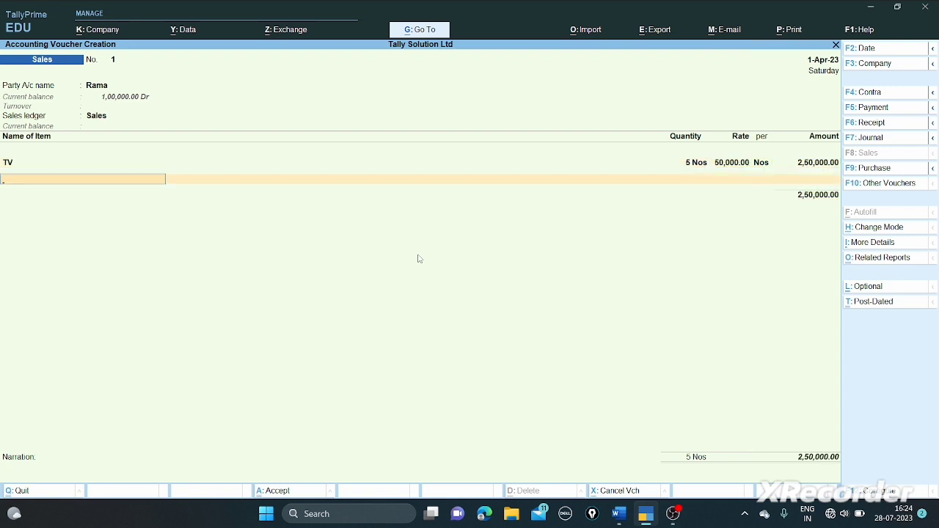
- Add 4 Printers at 13,000 each (52,000) and close the item list
type("Pri")
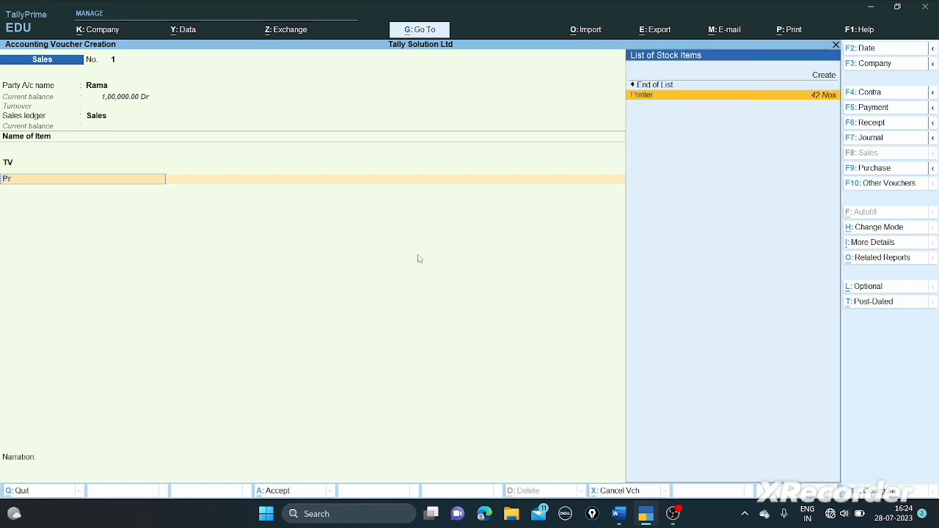
key("Return")
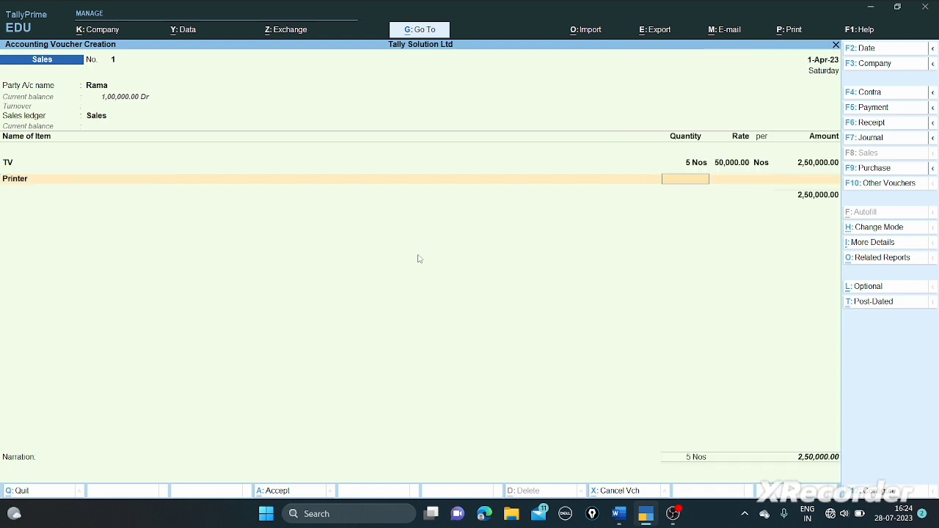
type("4")
key("Return")
type("13000")
key("Return")
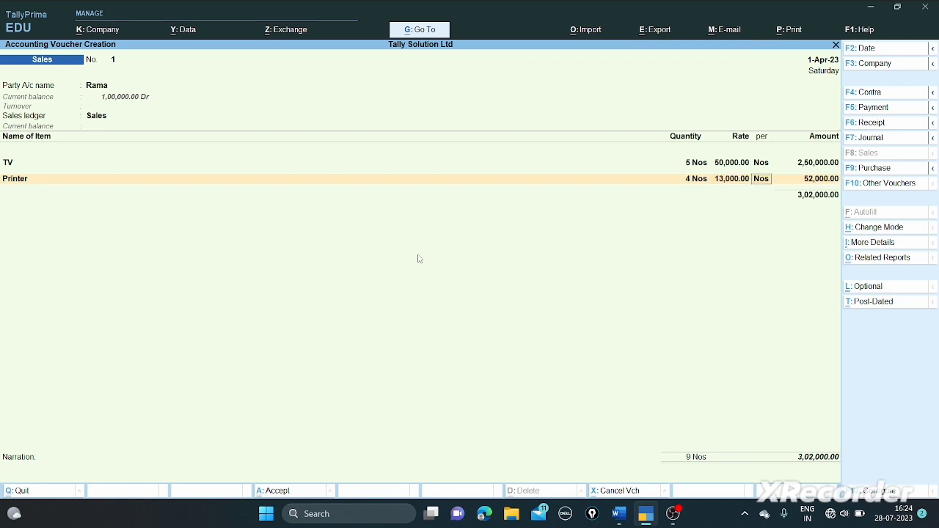
key("Return")
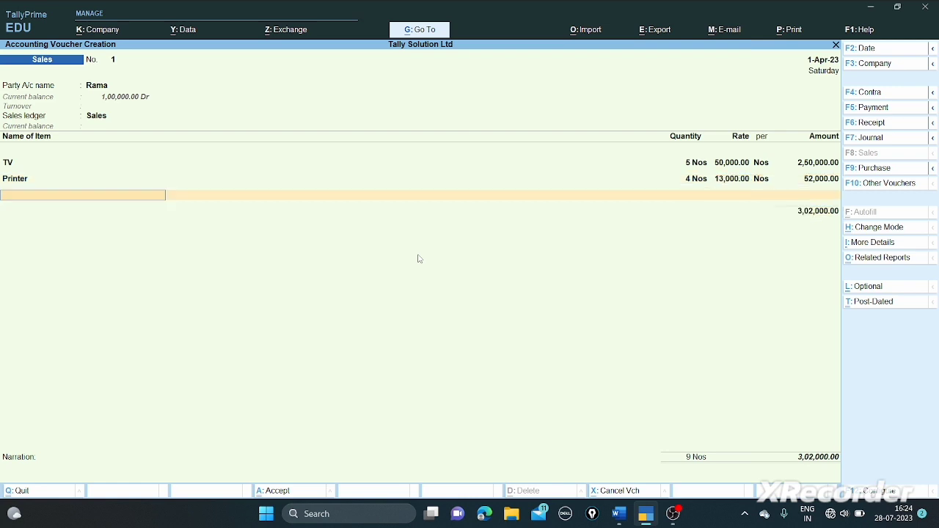
key("Return")
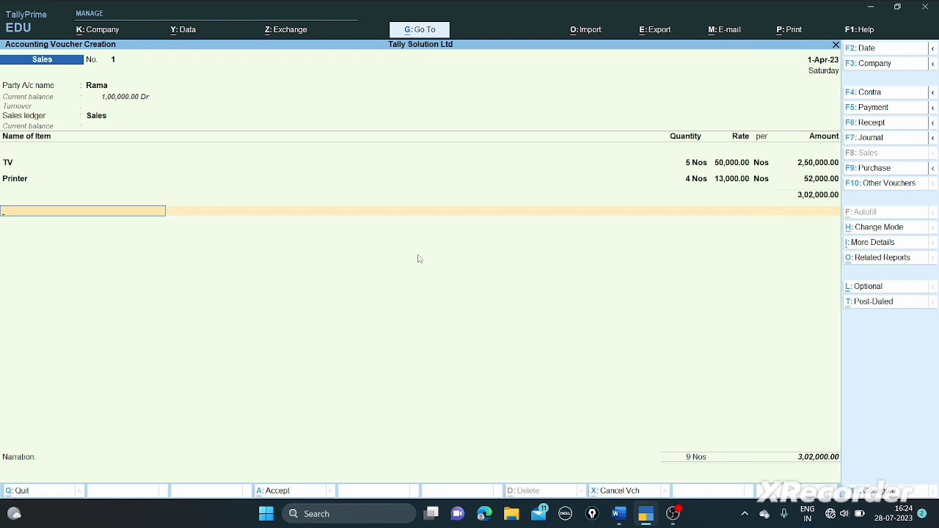
key("Return")
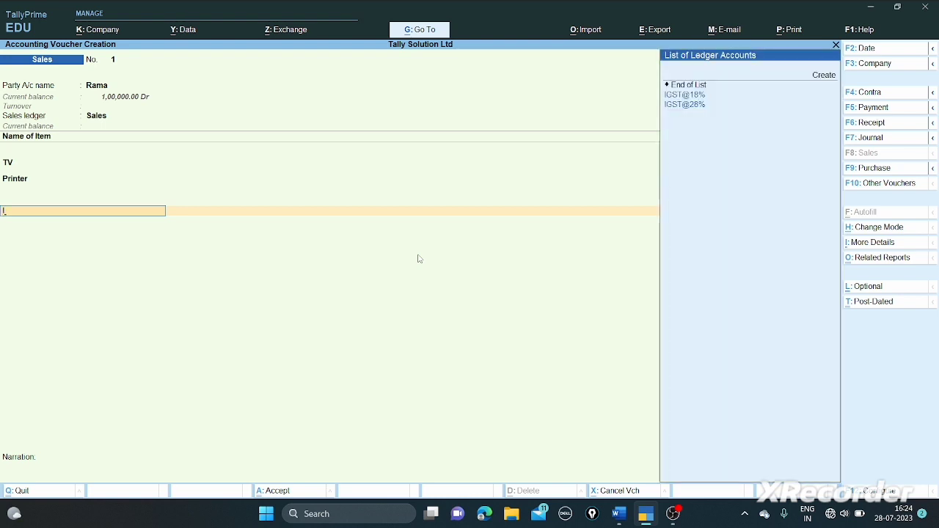
- Create a new tax ledger named CGST@28% under Duties & Taxes
key("Up")
key("Up")
key("Up")
key("Up")
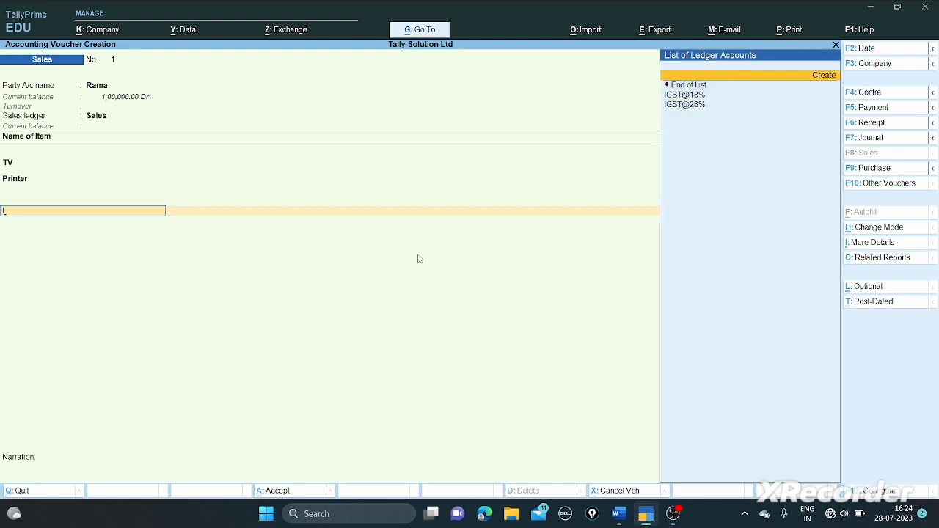
key("Return")
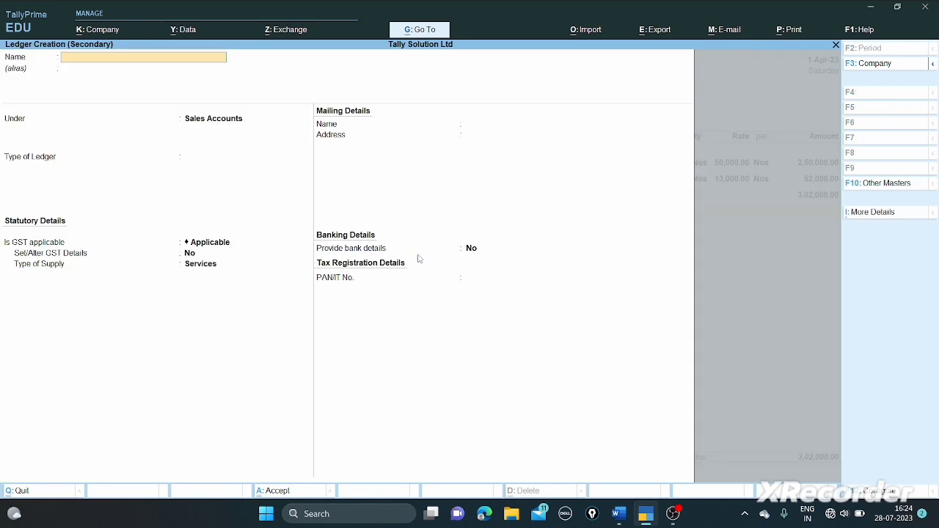
type("CGST@28%")
key("Return")
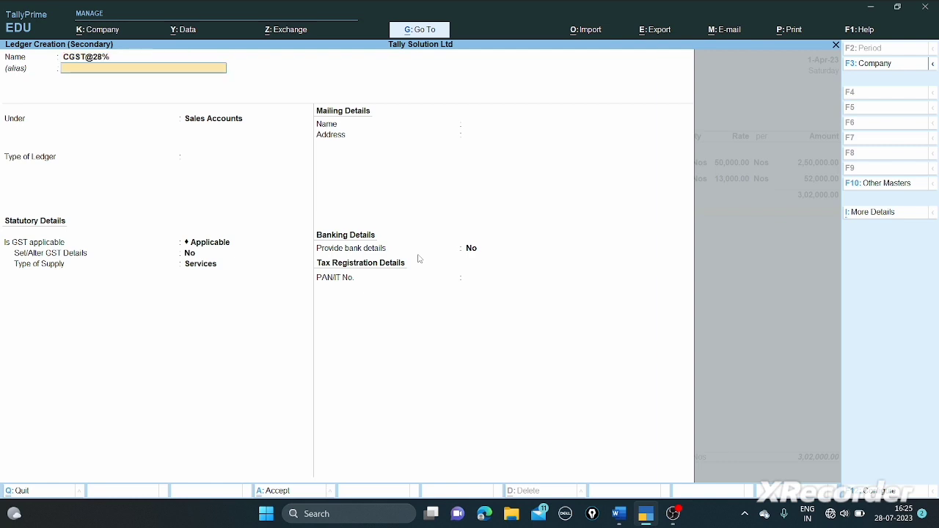
key("Return")
type("du")
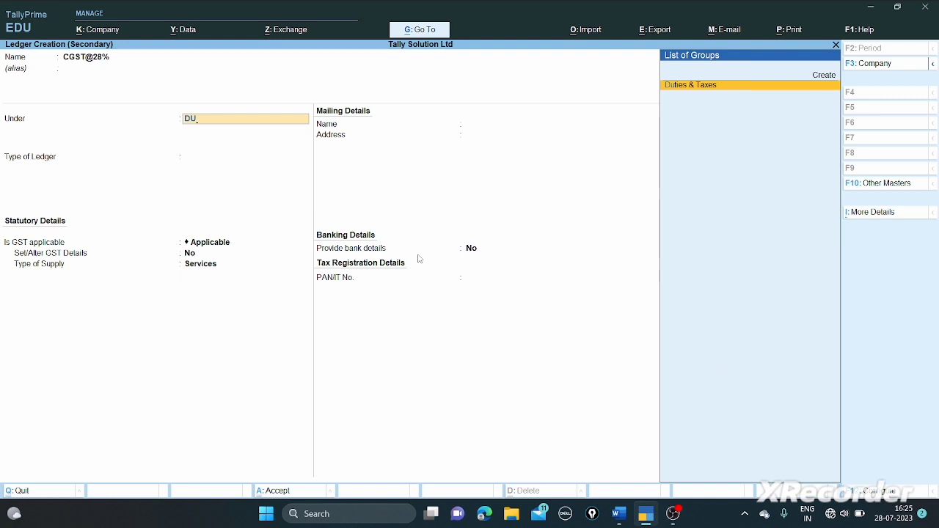
key("Return")
- Make CGST@28% a GST Central Tax at 14%, save it, and accept 35,000 on the voucher
key("Up")
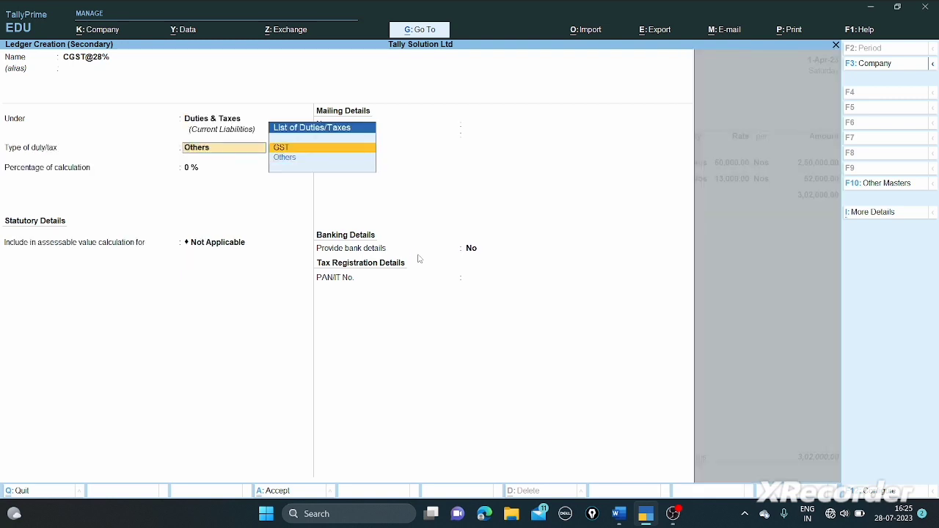
key("Return")
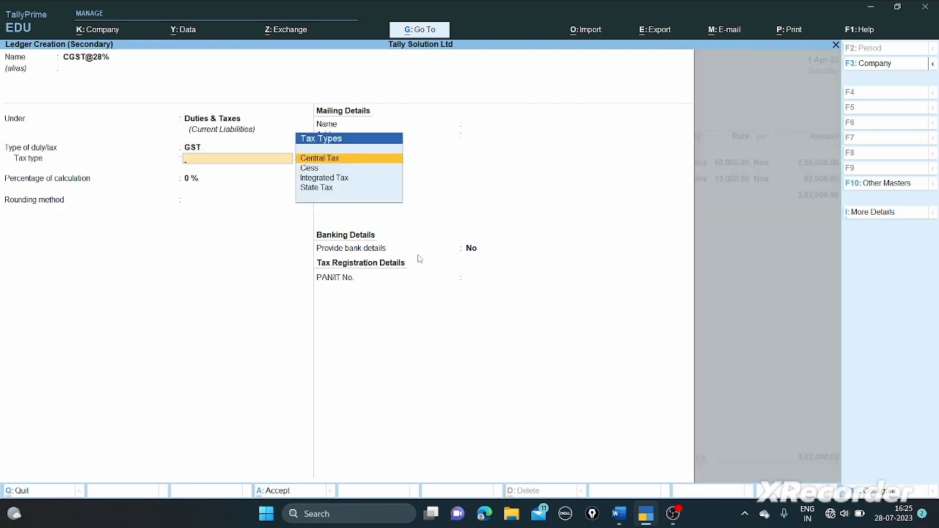
key("Return")
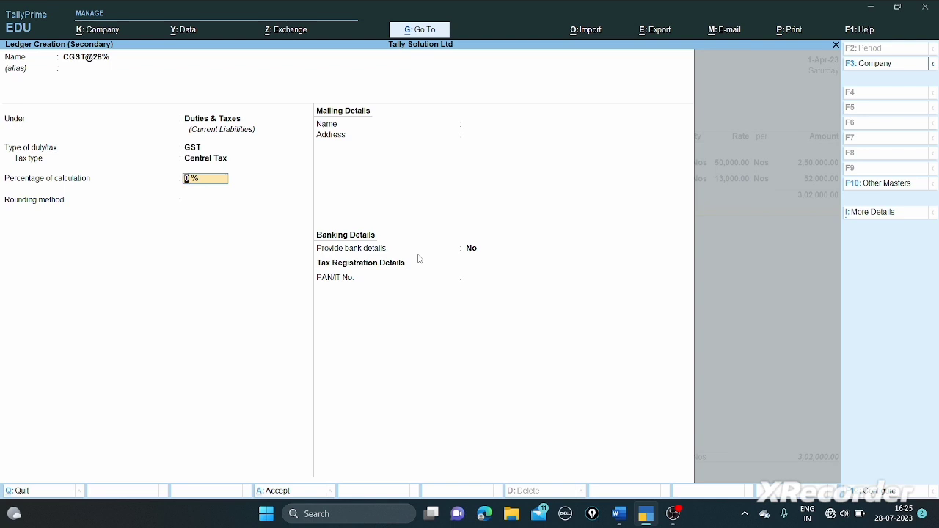
type("14")
key("Return")
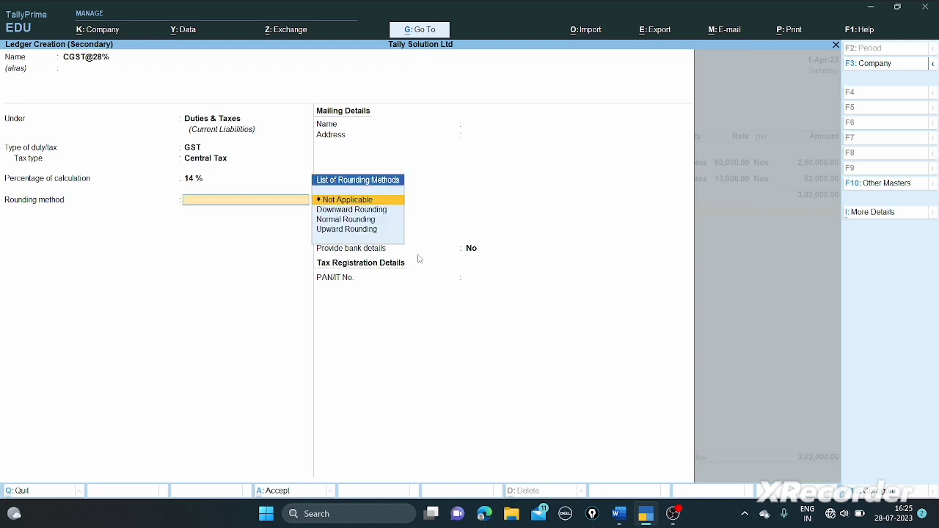
key("Return")
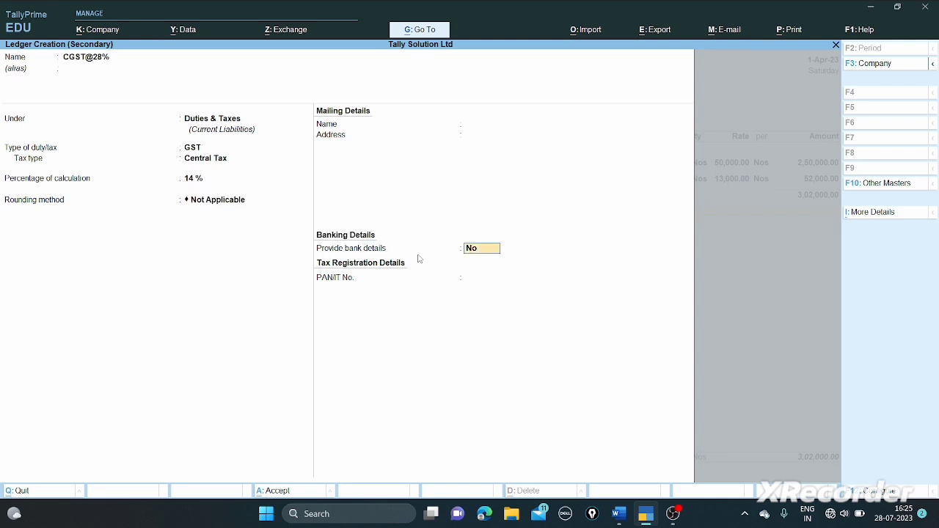
key("Return")
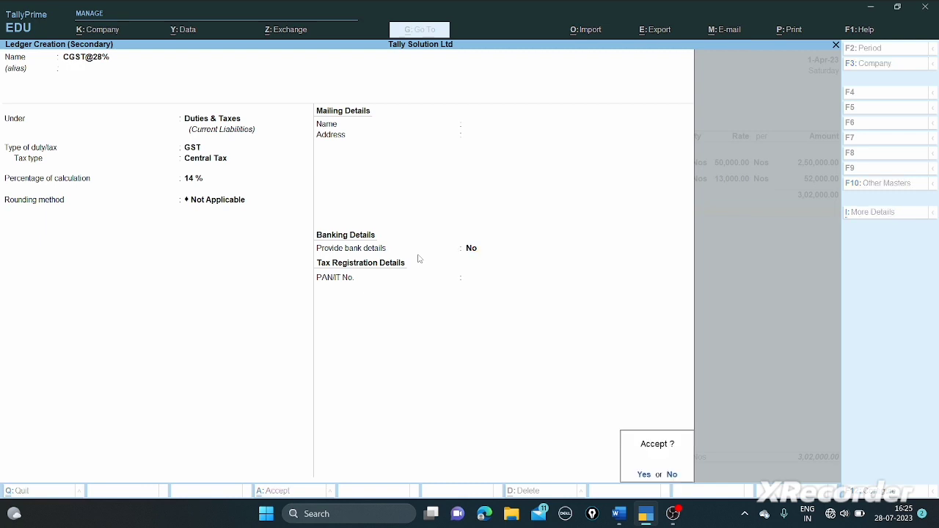
key("Return")
key("Return")
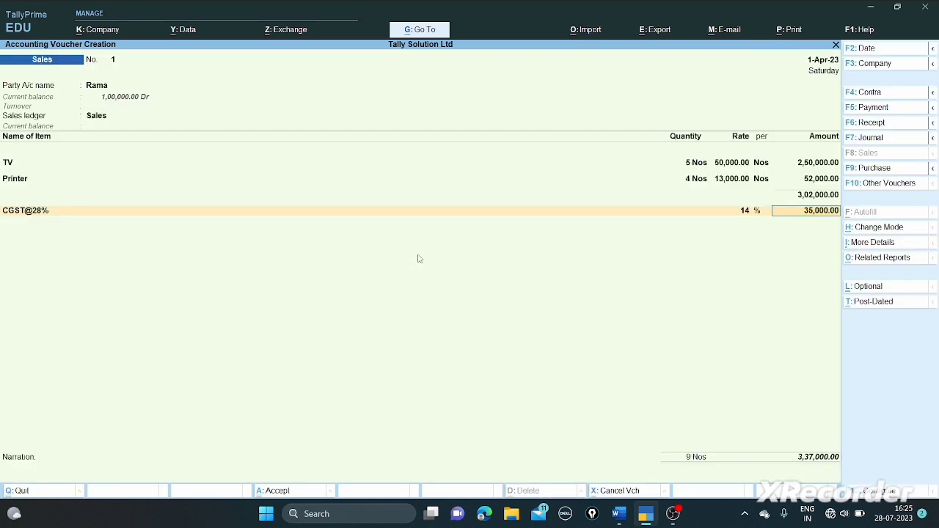
key("Return")
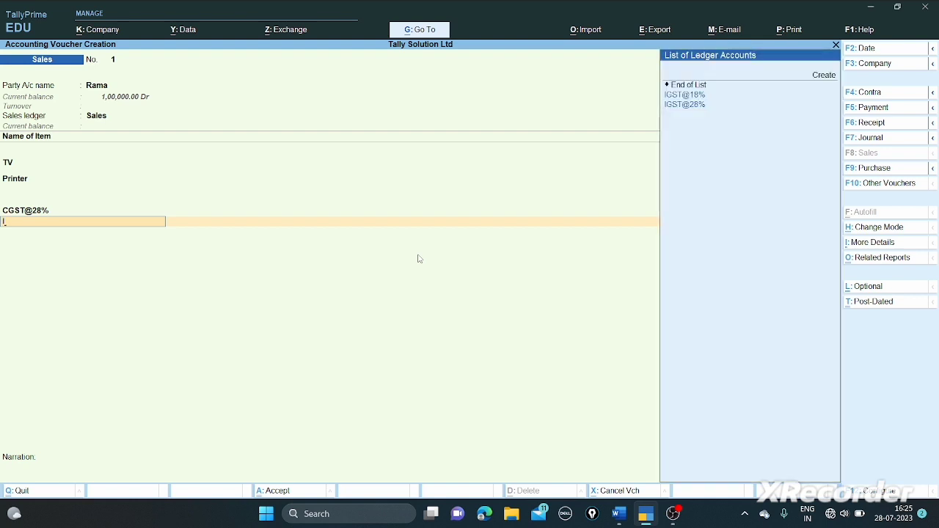
- Create a new ledger named SGST@28% under Duties & Taxes as a GST duty
key("Up")
key("Up")
key("Up")
key("Up")
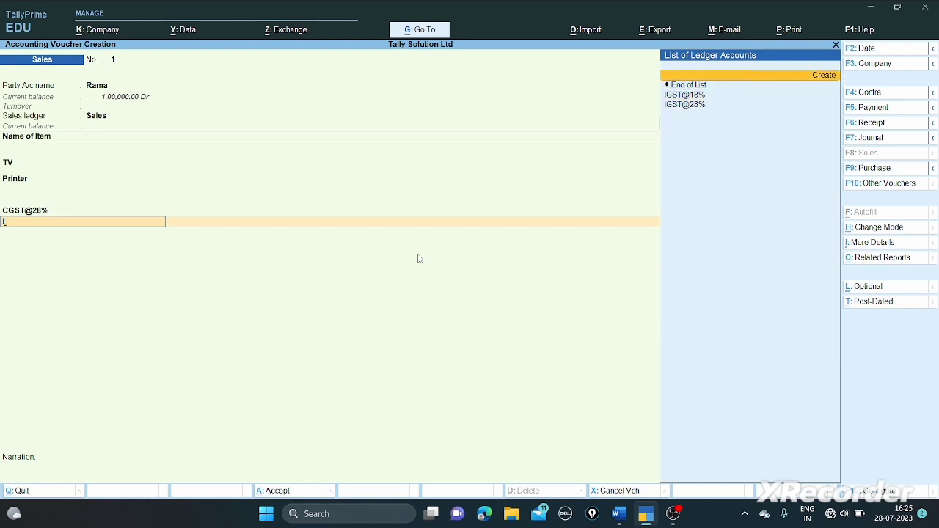
key("Return")
type("S")
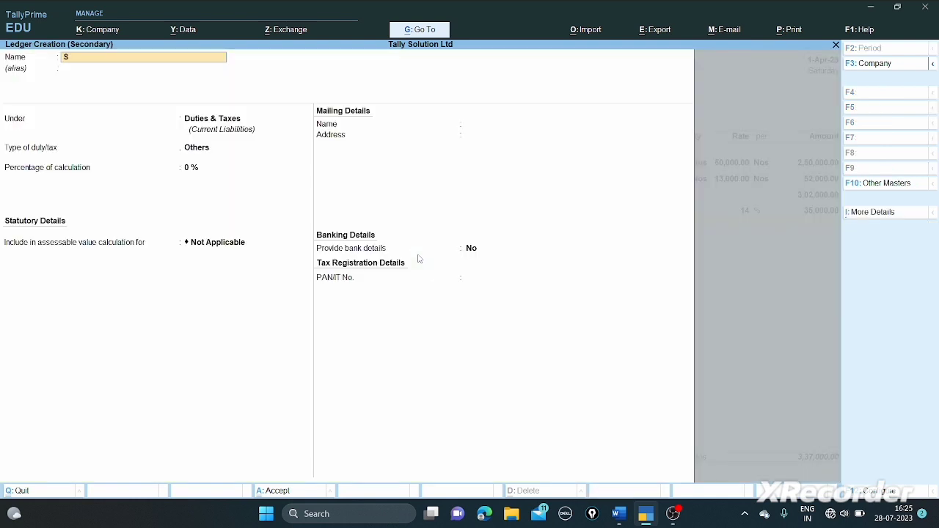
type("GST@28%")
key("Return")
key("Return")
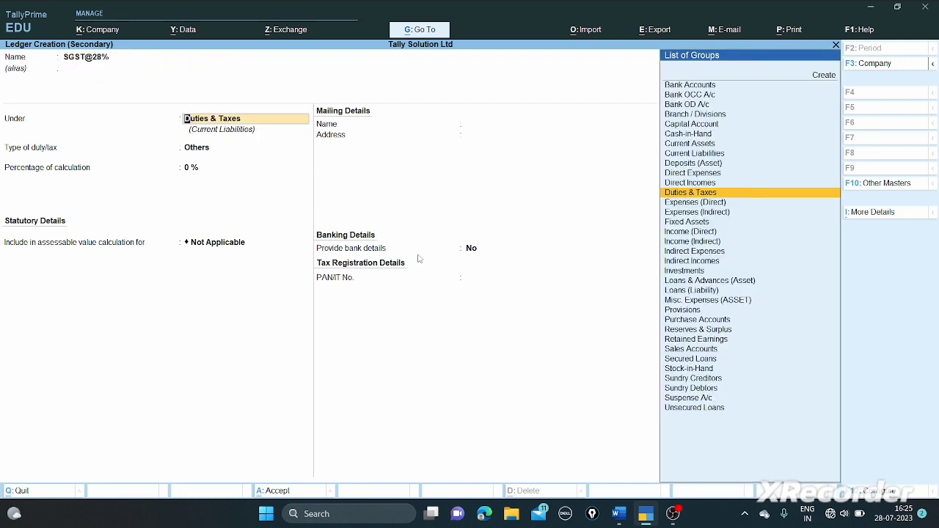
key("Return")
key("Up")
key("Return")
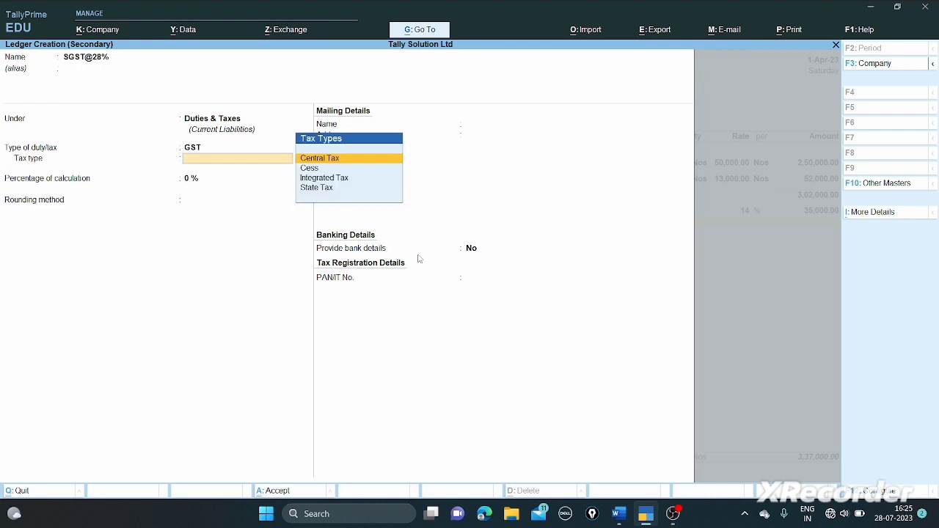
- Set SGST@28% to State Tax at 14%, save it, and accept 35,000 on the voucher
key("Down")
key("Down")
key("Down")
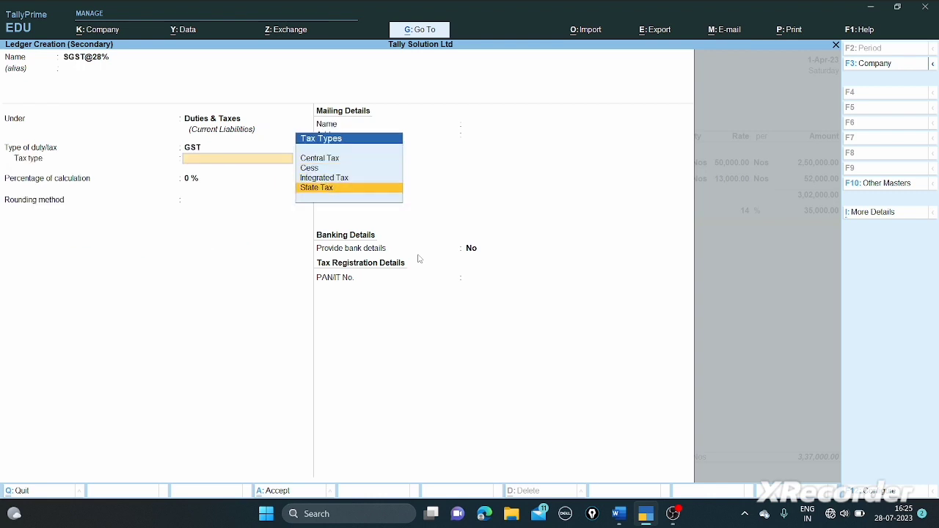
key("Return")
type("14")
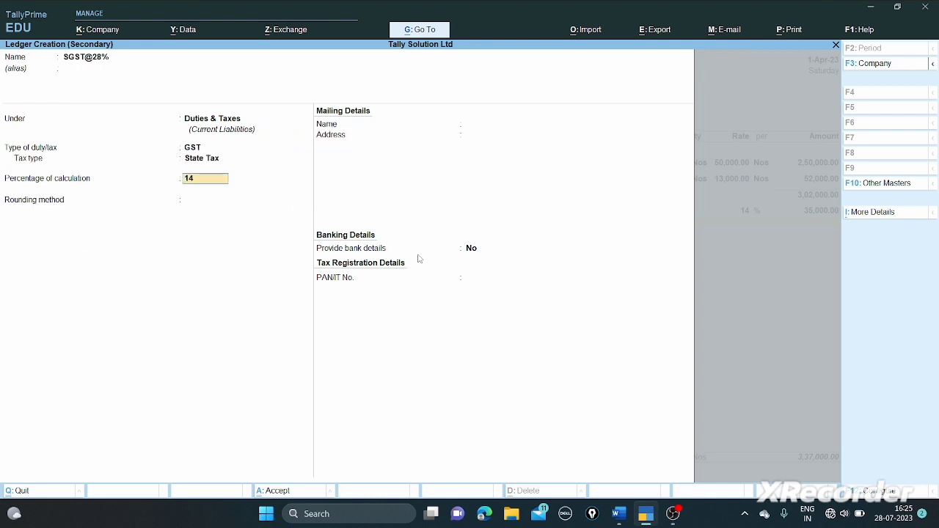
key("Return")
key("Return")
key("Return")
key("Return")
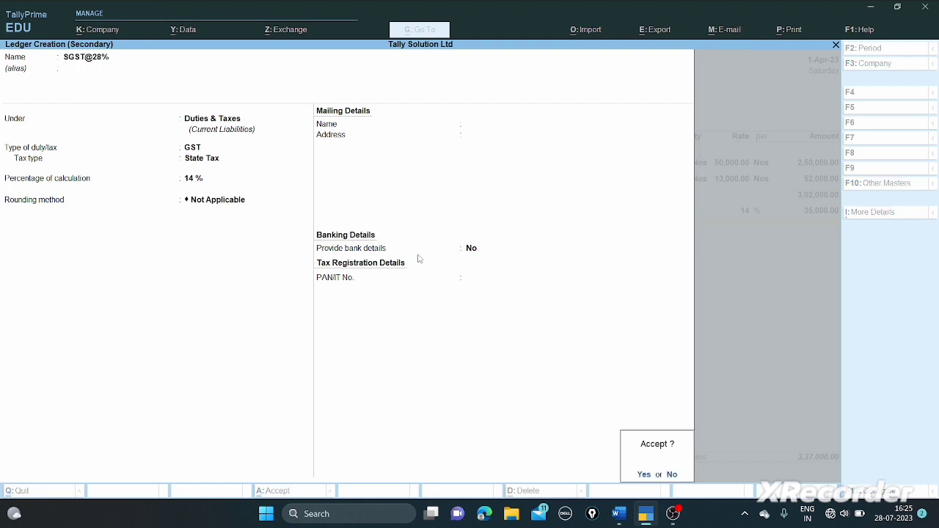
key("Return")
key("Return")
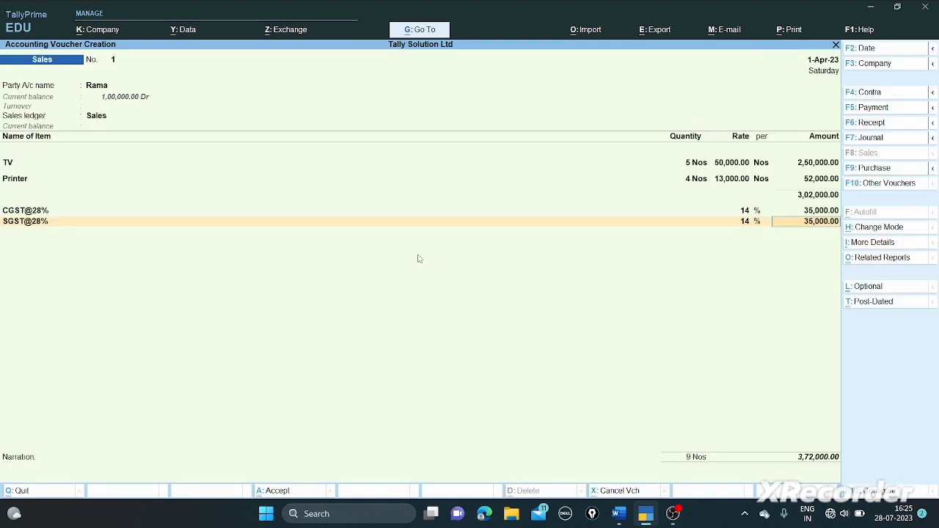
key("Return")
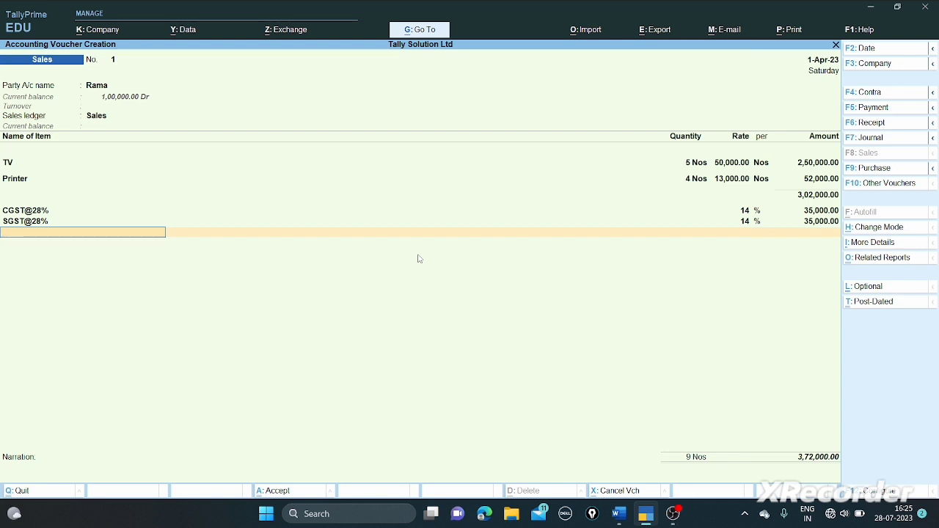
type("I")
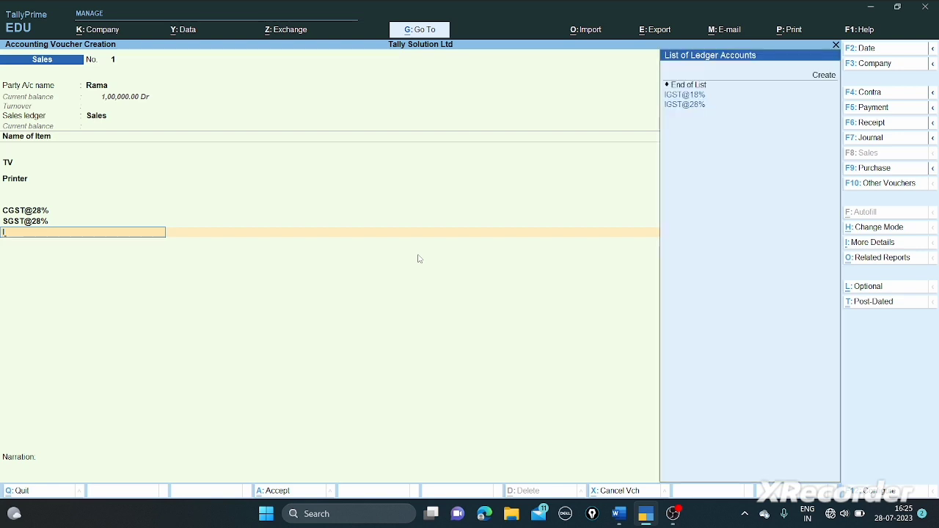
key("Up")
key("Up")
key("Up")
key("Up")
- Create ledger CGST@18% under Duties & Taxes as GST Central Tax at 9%, charging 4,680 on the voucher
key("Return")
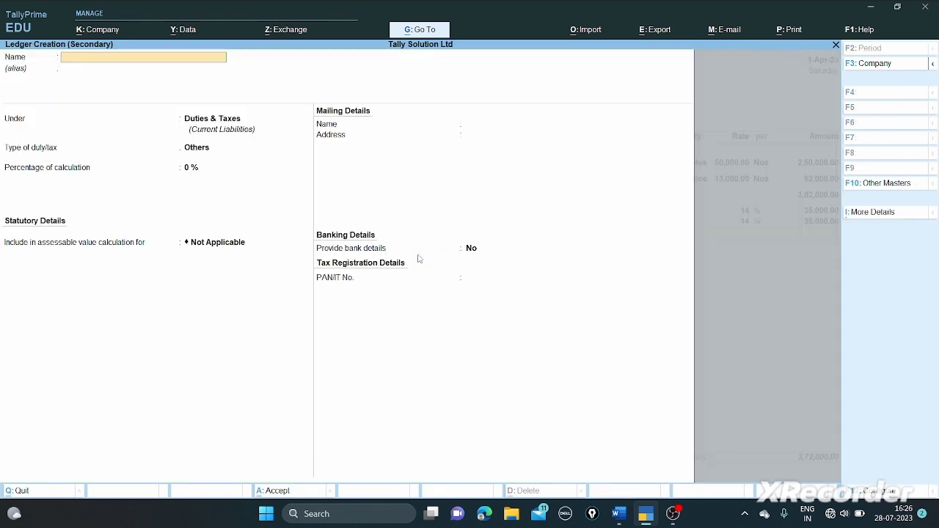
type("CGST@18%")
key("Return")
key("Return")
key("Return")
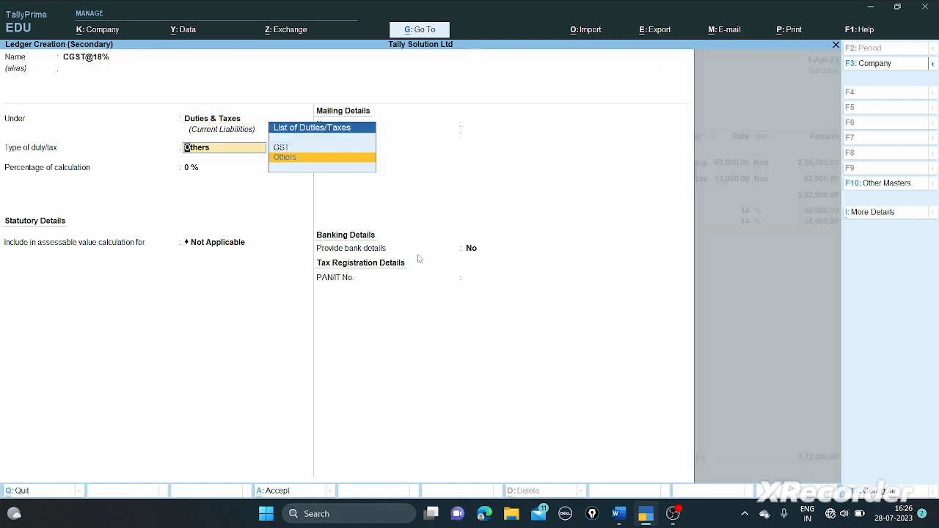
key("Up")
key("Return")
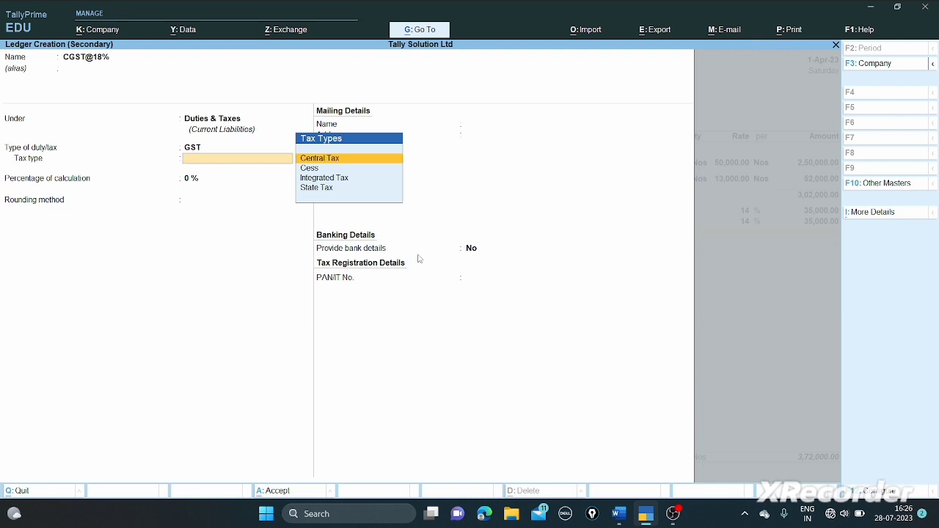
key("Return")
type("9")
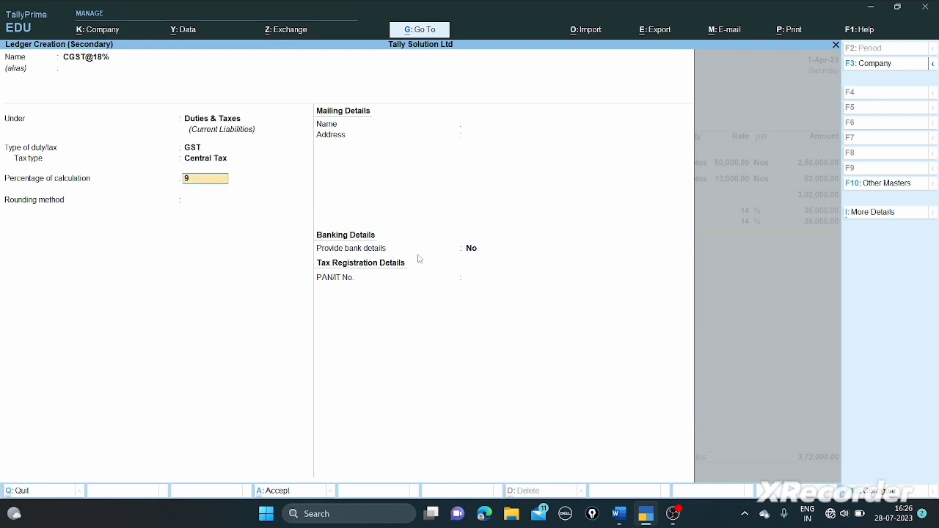
key("Return")
key("Return")
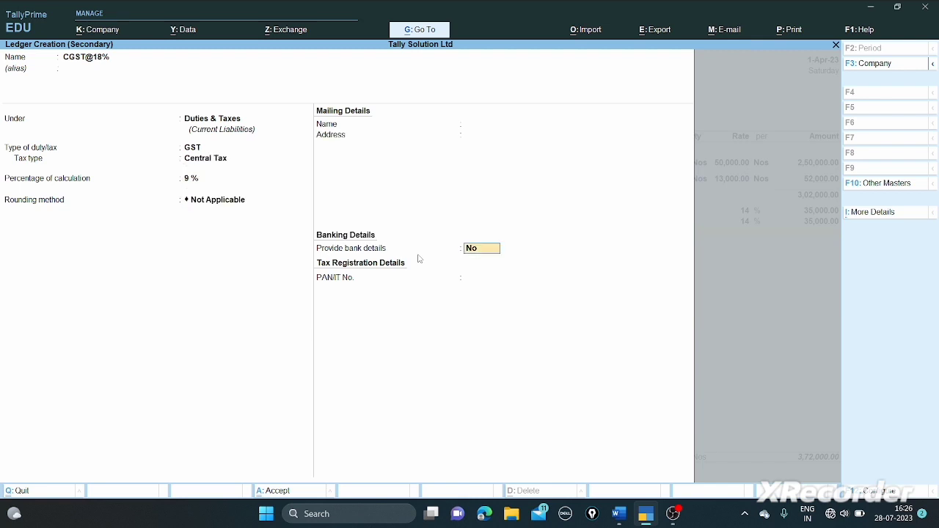
key("Return")
key("Return")
key("Return")
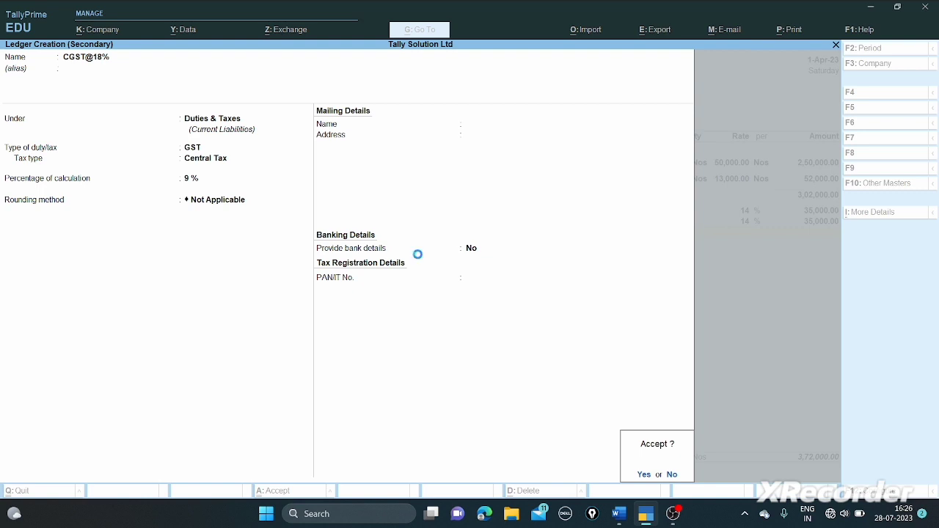
key("Return")
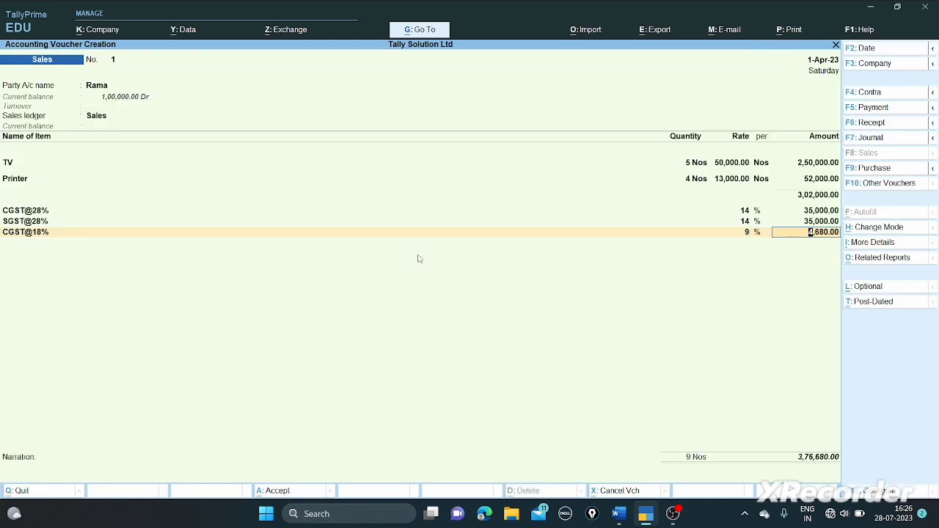
key("Return")
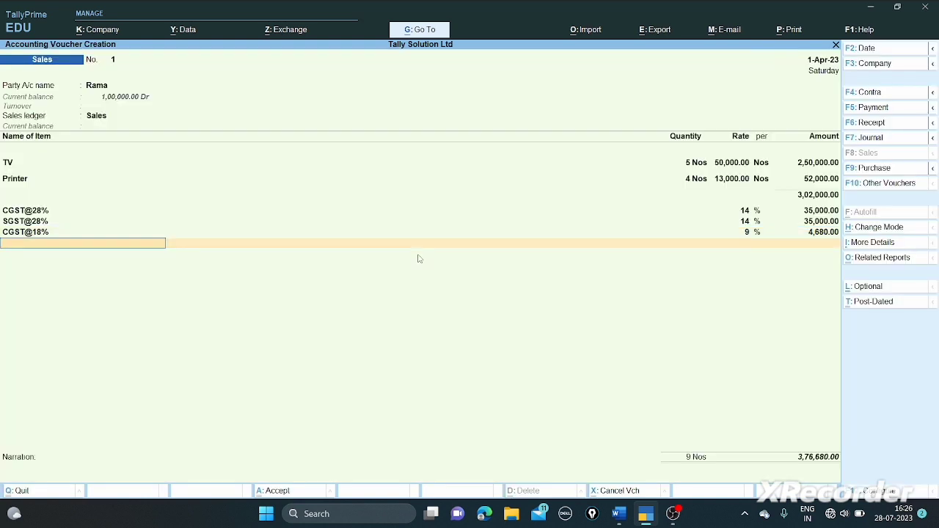
- Create a new ledger named SGST@18% under Duties & Taxes
type("I")
key("Down")
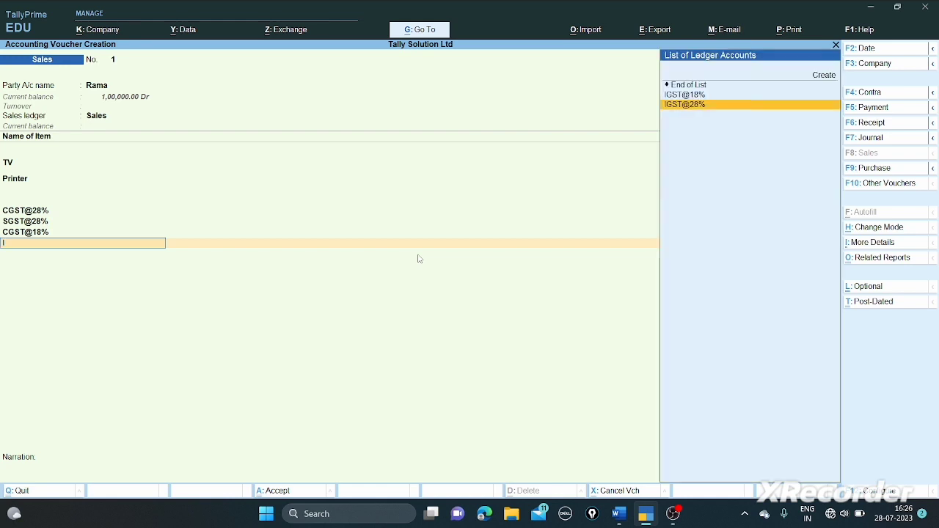
key("Up")
key("Up")
key("Return")
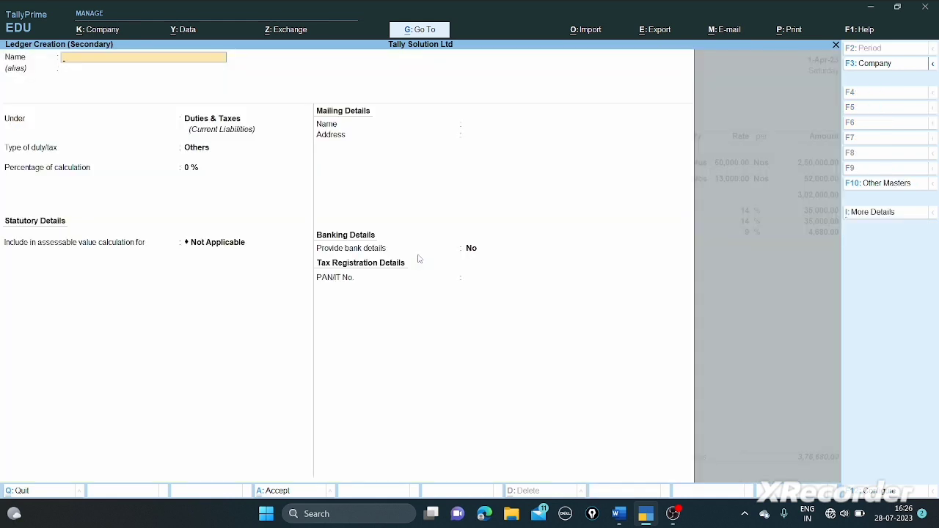
type("SGST@18%")
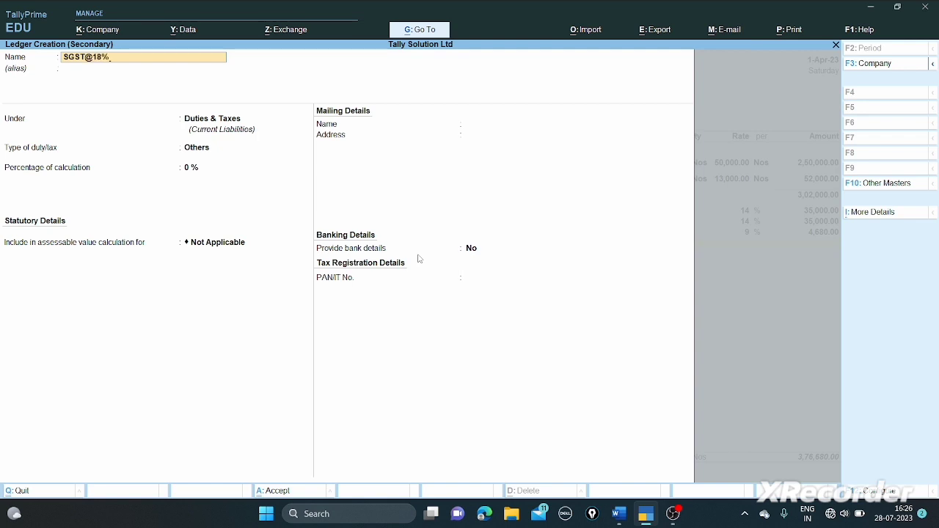
key("Return")
key("Return")
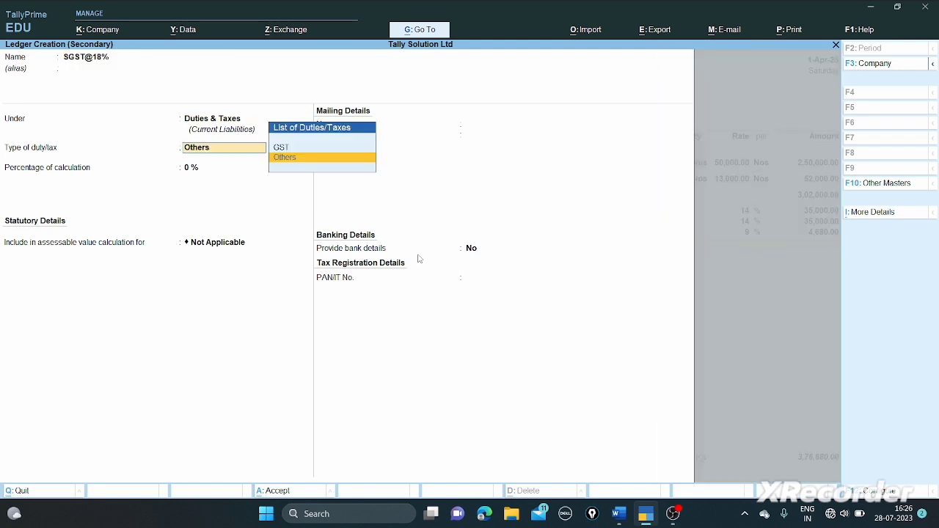
- Set SGST@18% as GST State Tax at 9% and save it, bringing the voucher to 3,81,360
key("Return")
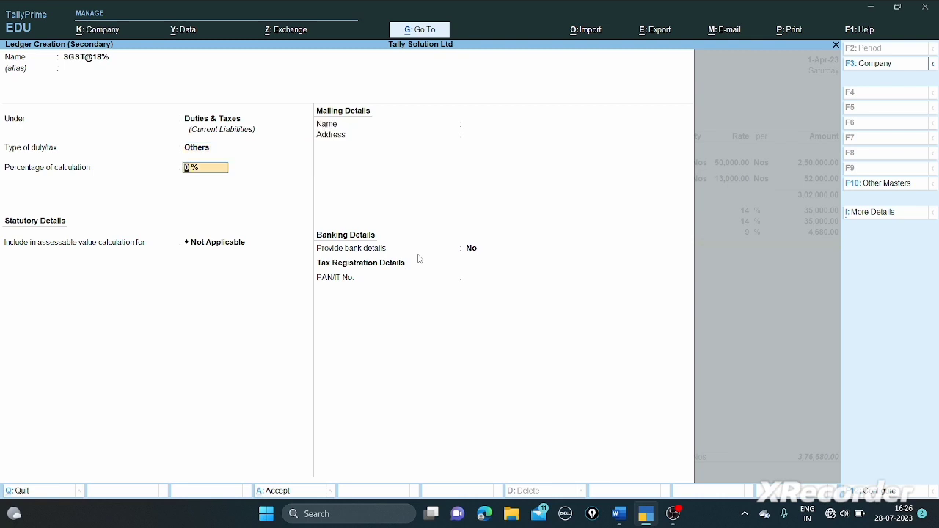
key("shift+Tab")
key("Up")
key("Return")
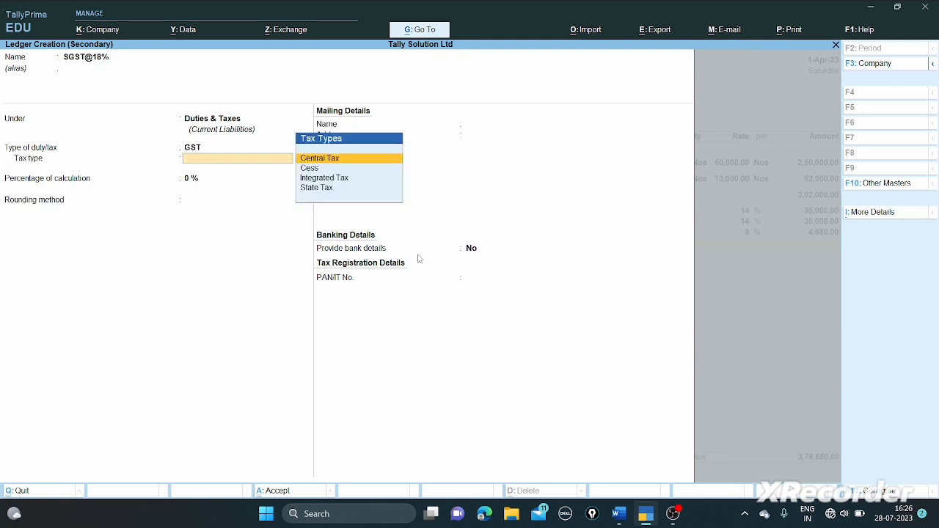
key("Down")
key("Down")
key("Down")
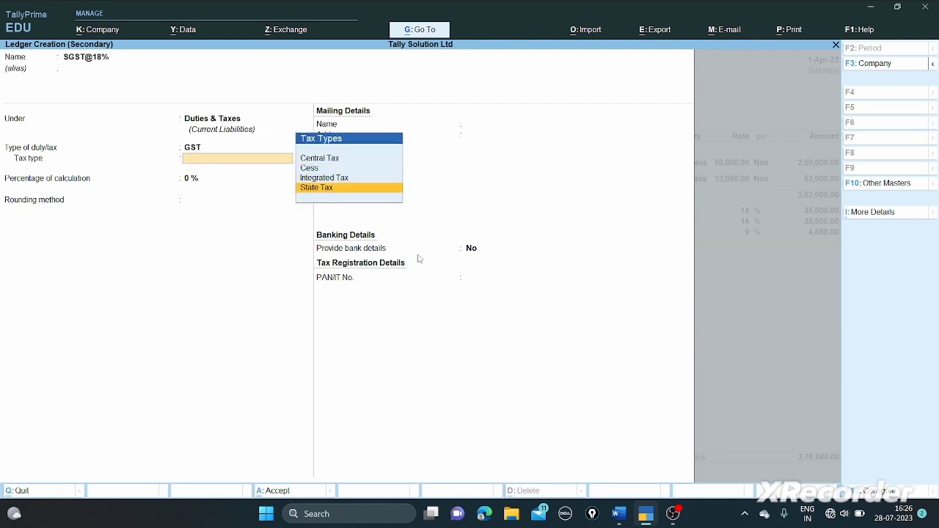
key("Return")
type("9")
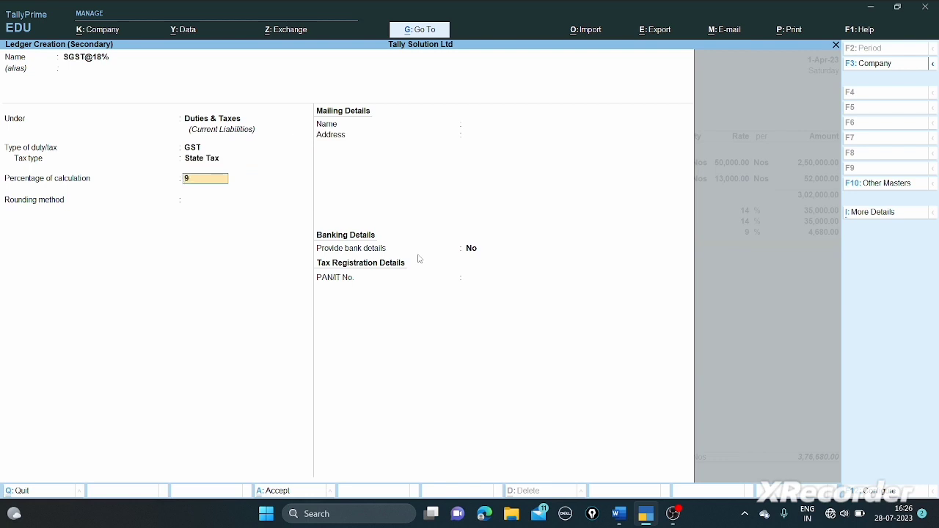
key("Return")
key("Return")
key("Return")
key("Return")
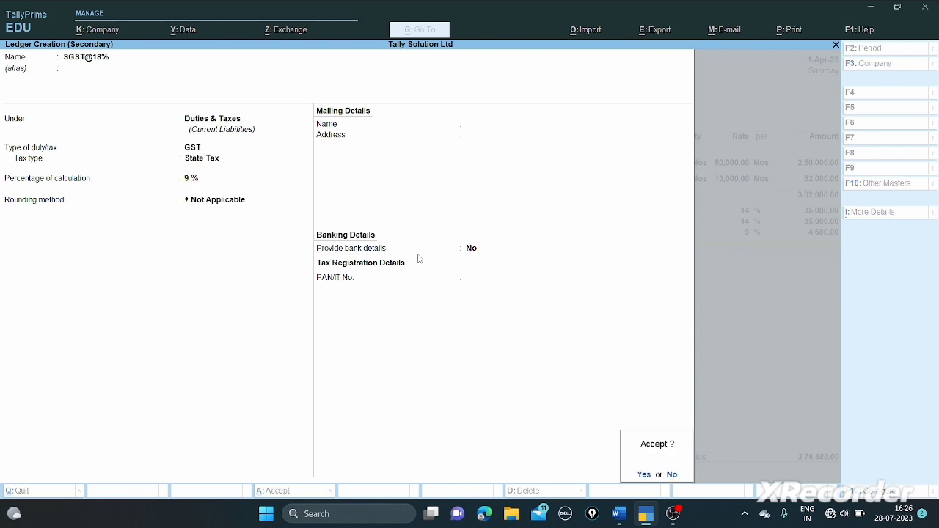
key("y")
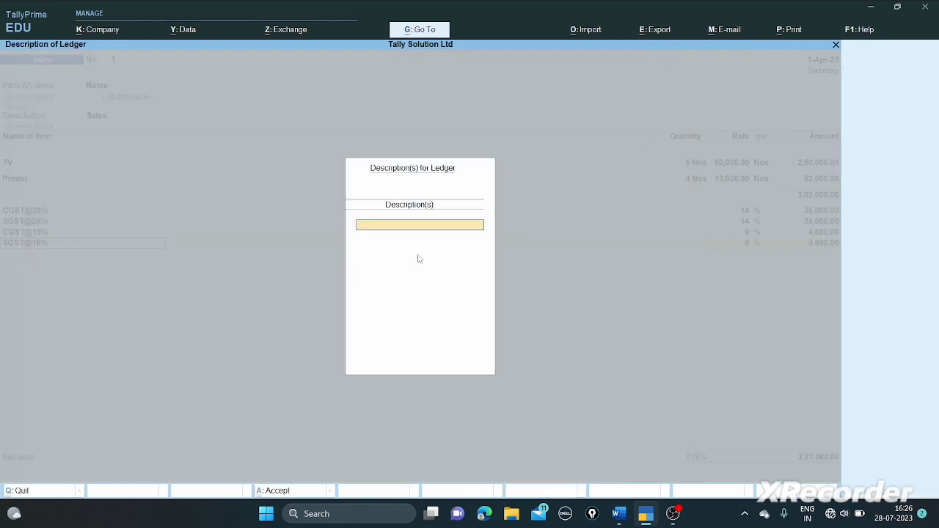
key("Return")
key("Return")
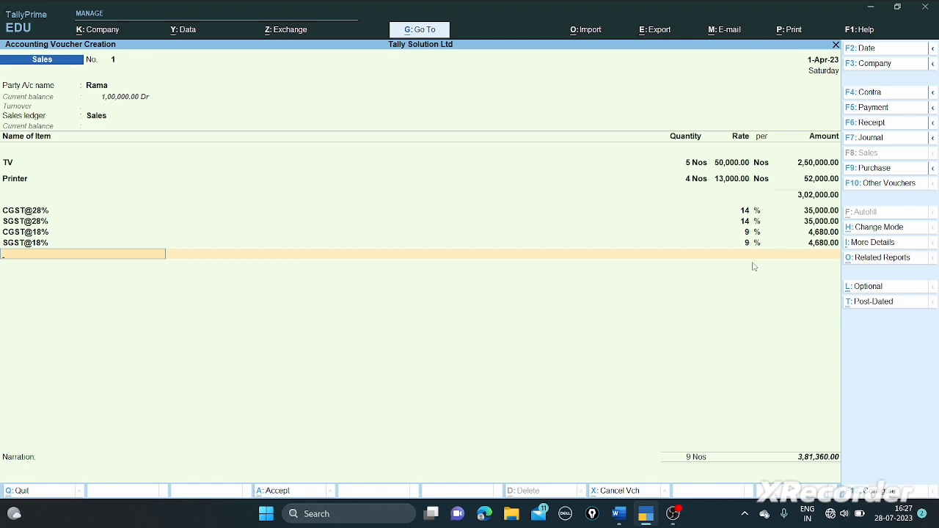
- Skip the narration and save sales voucher No. 1 at 3,81,360
key("Return")
key("Return")
key("Return")
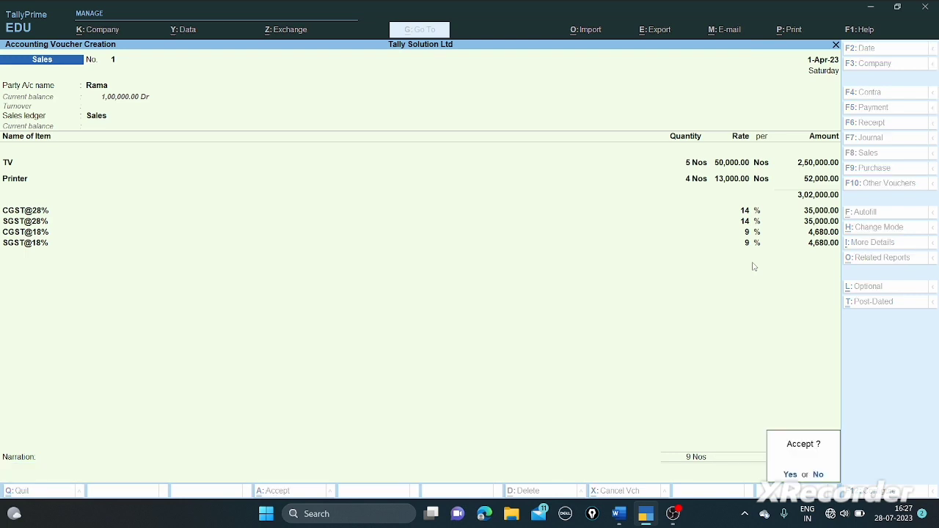
key("Return")
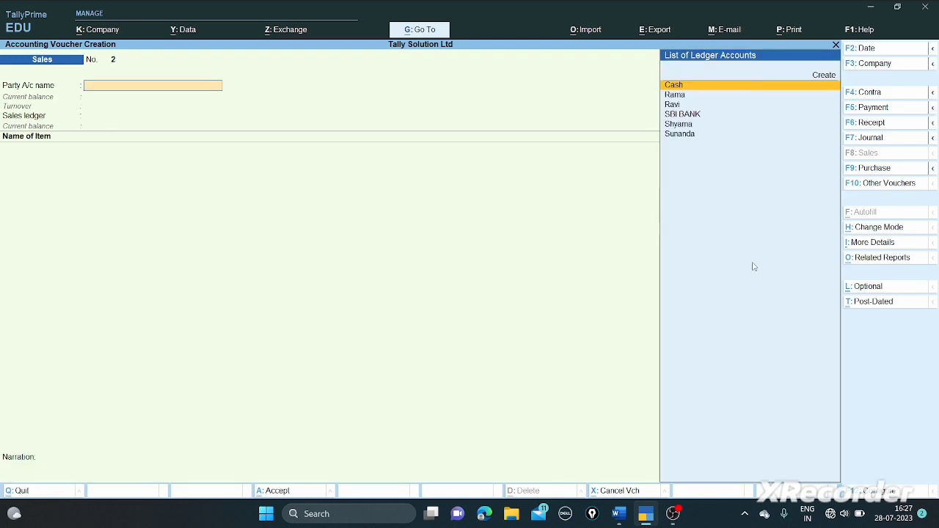
- Check the question paper and select the second customer as party for sales voucher No. 2
key("alt+Tab")
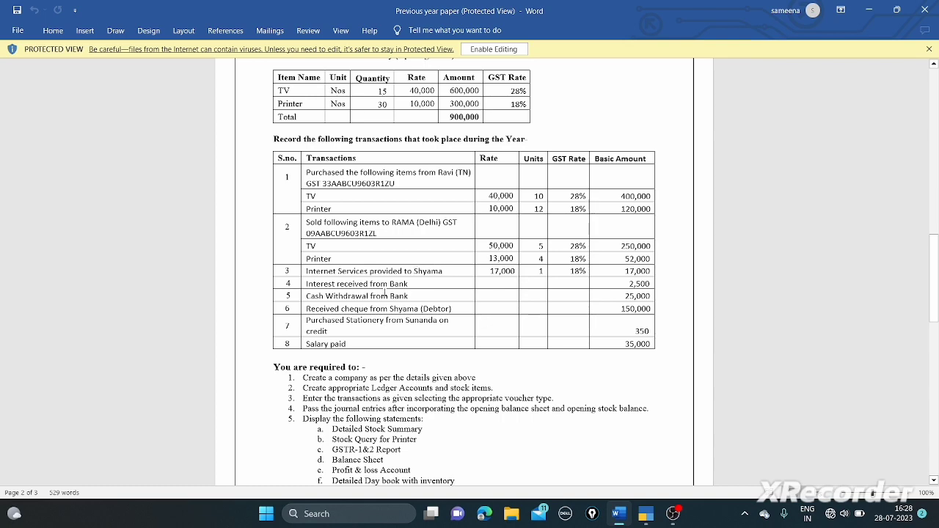
key("alt+Tab")
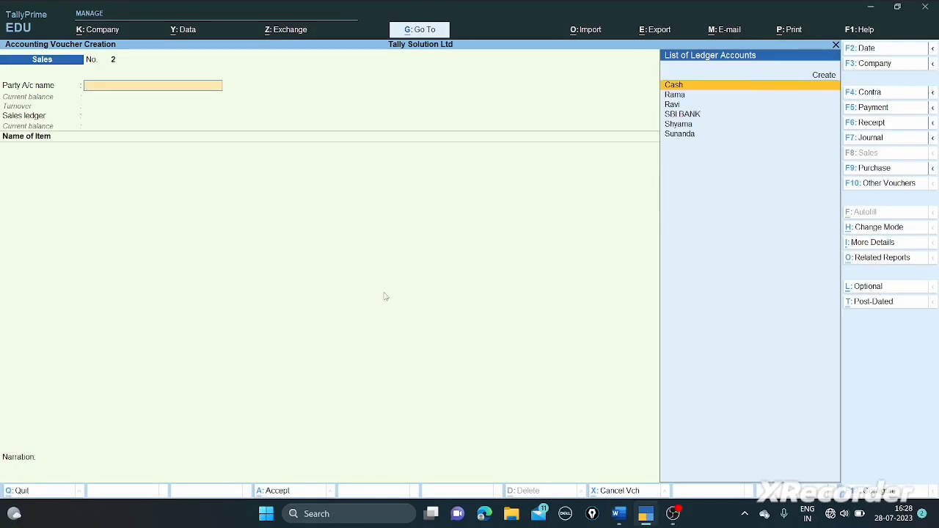
key("Down")
key("Down")
key("Down")
key("Down")
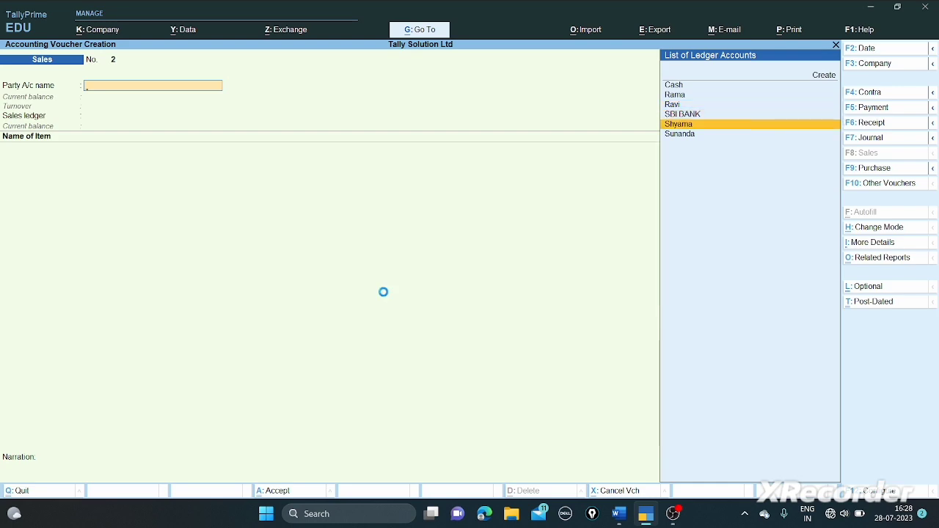
key("Return")
key("Return")
key("Return")
key("Return")
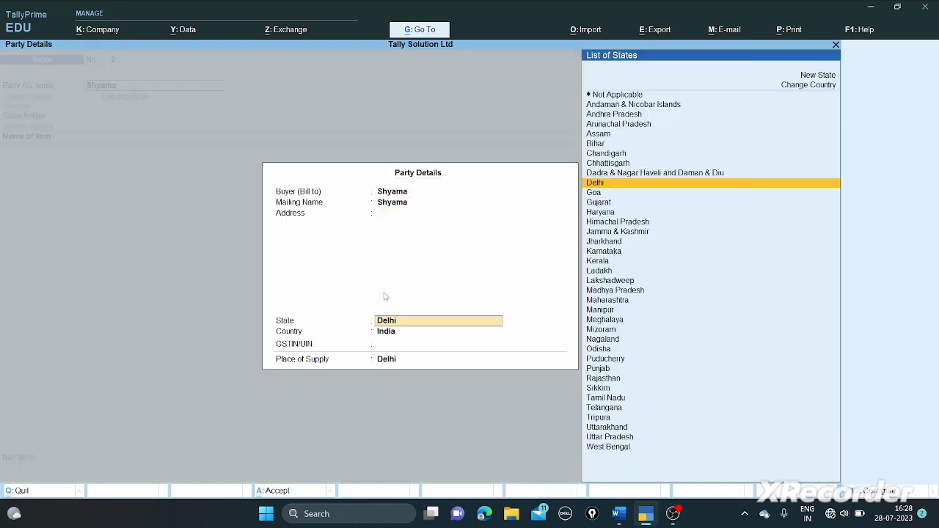
- Accept Delhi as state with no GSTIN, and choose Sales as the sales ledger
key("alt+Tab")
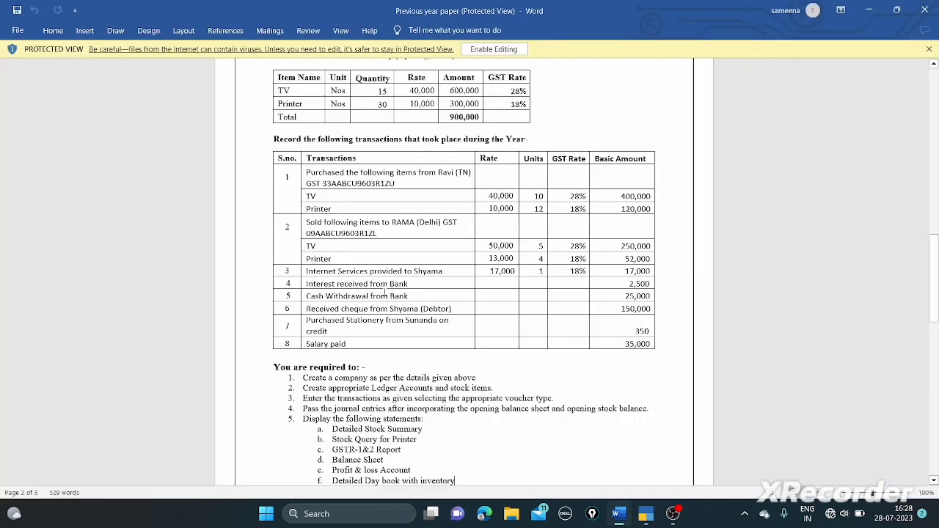
key("alt+Tab")
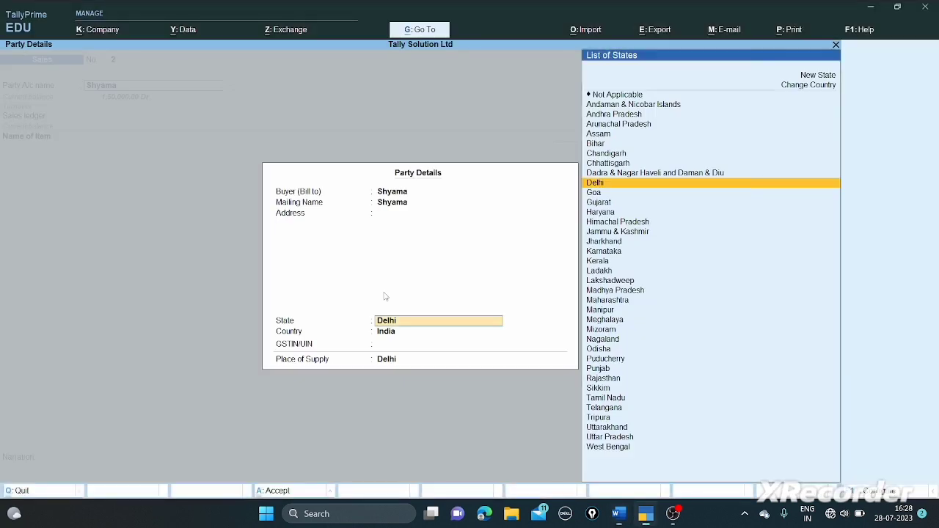
key("Return")
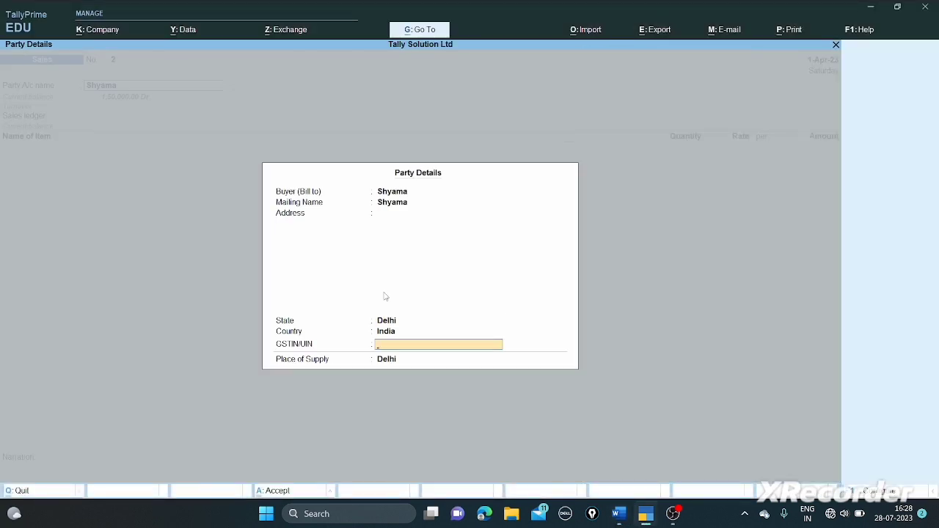
key("Return")
key("Return")
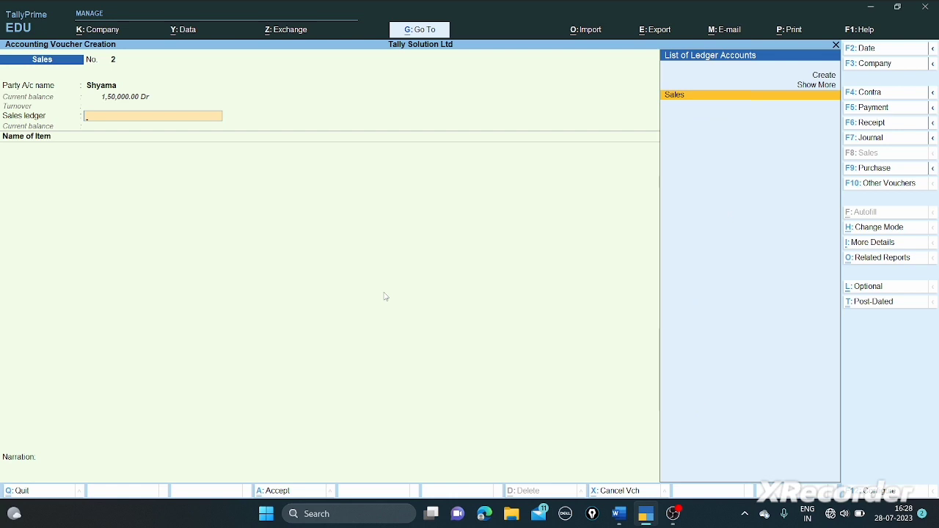
key("Return")
key("Return")
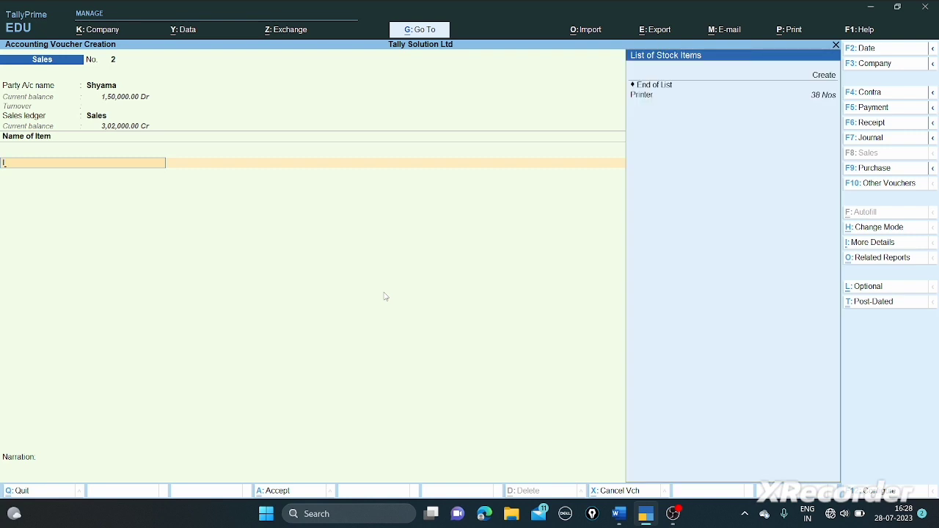
- Create the Internet Service stock item under Primary with a new OTH (OTH-OTHERS) unit
key("Up")
key("Up")
key("Up")
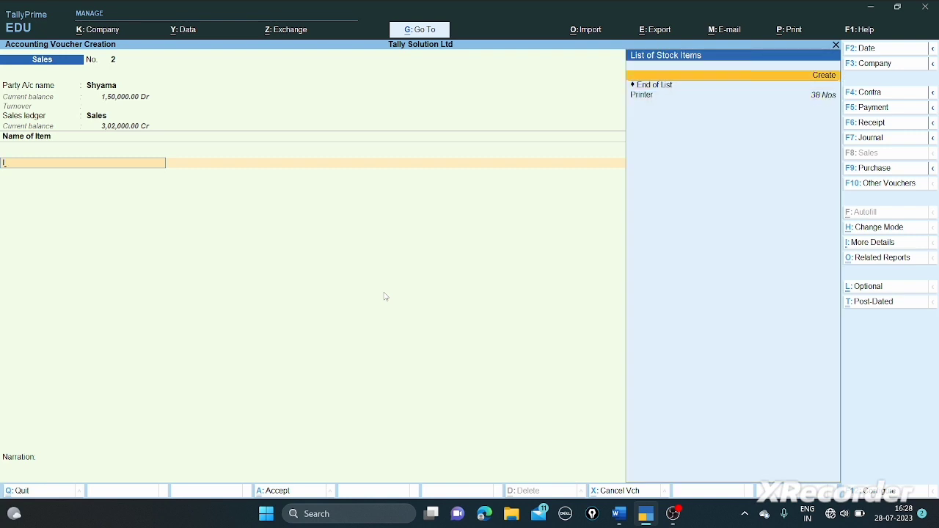
key("Return")
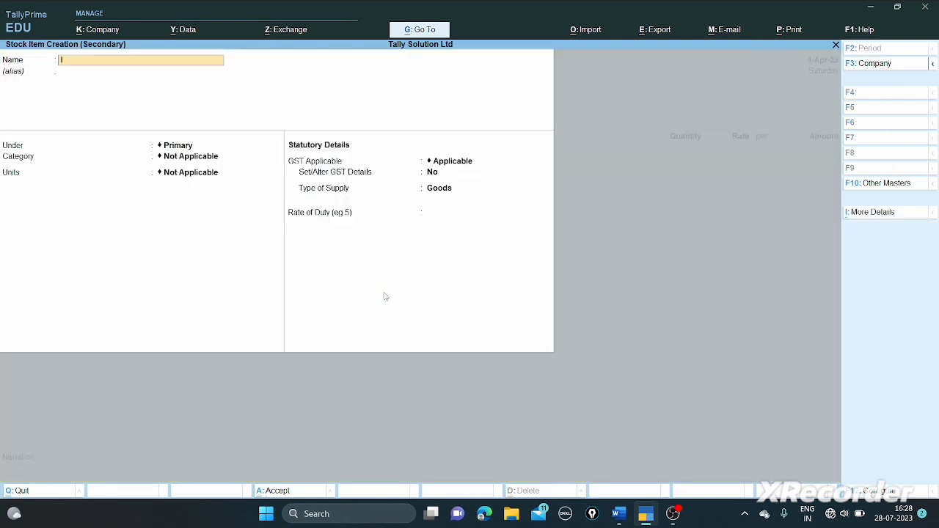
type("Internet Service")
key("Return")
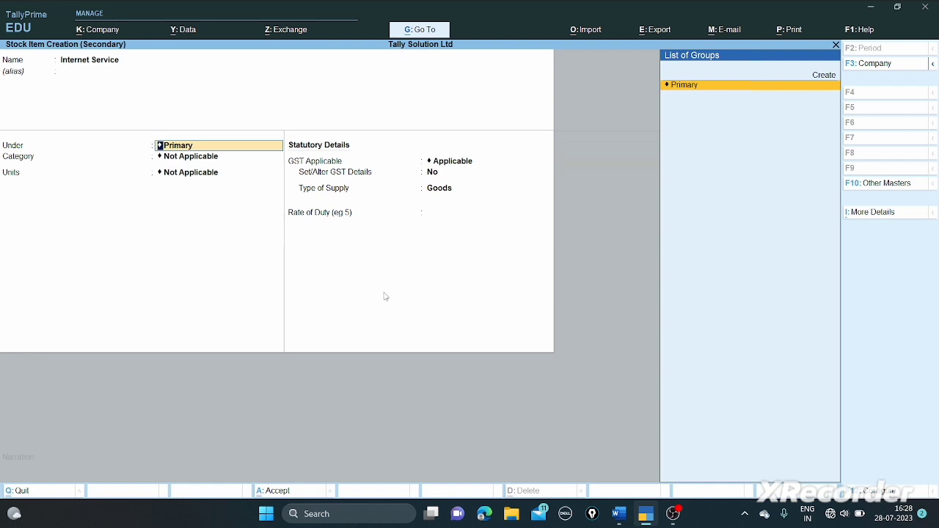
key("Return")
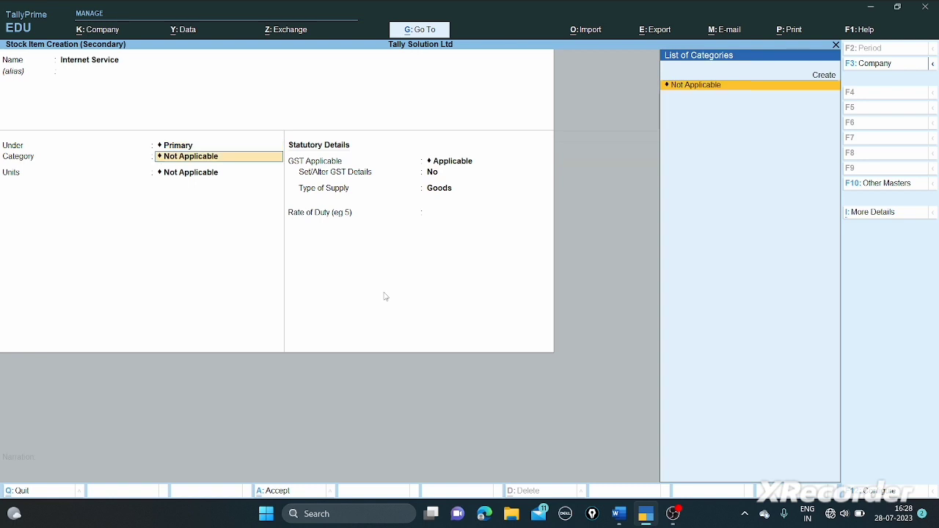
key("Return")
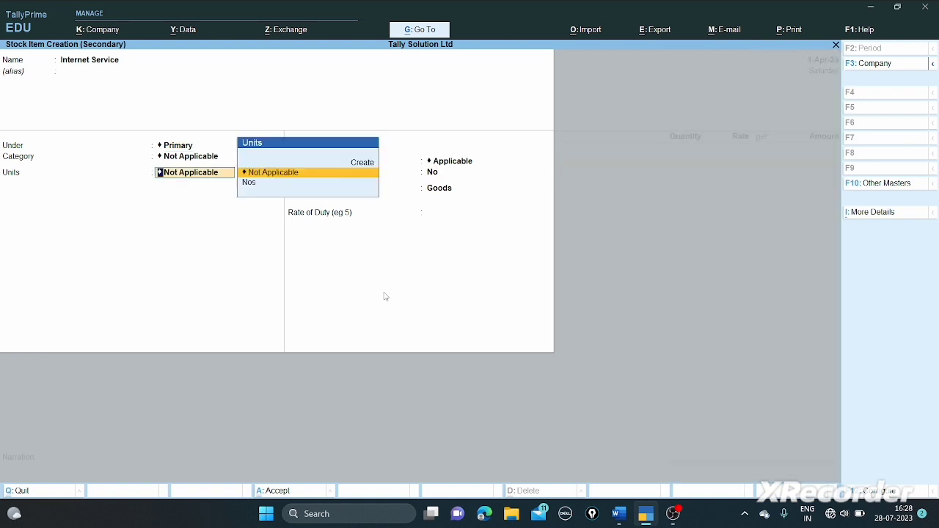
key("Up")
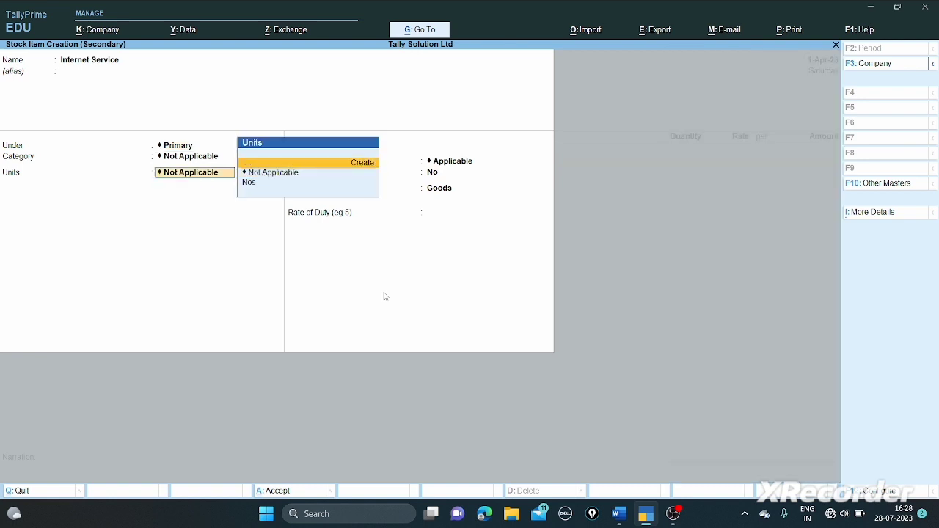
key("Return")
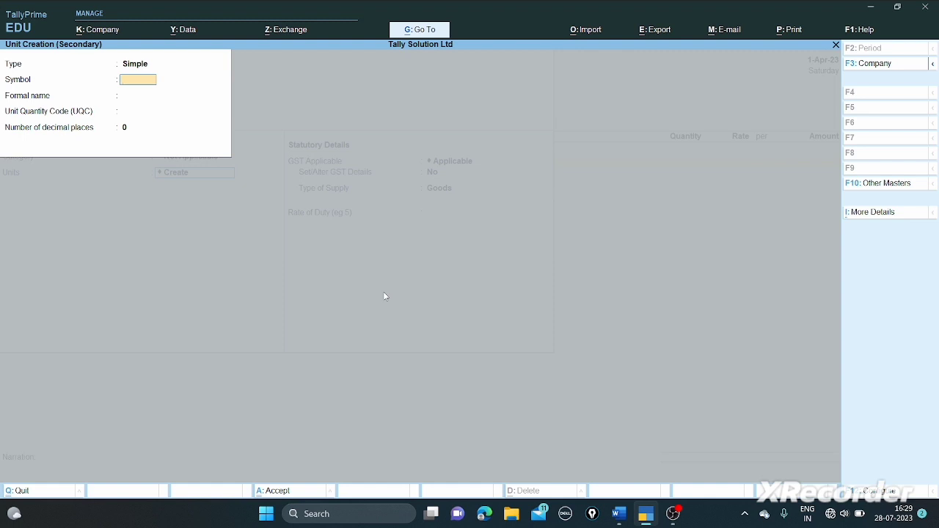
type("OTH")
key("Return")
key("Return")
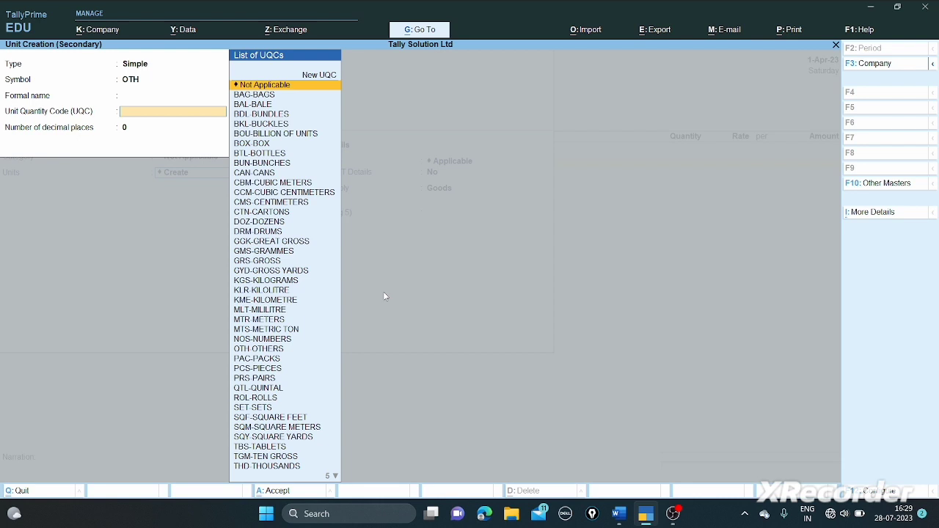
key("Down")
key("Down")
key("Down")
key("Down")
key("Down")
key("Down")
key("Down")
key("Down")
key("Down")
key("Down")
key("Down")
key("Down")
key("Down")
key("Down")
key("Down")
key("Down")
key("Down")
key("Down")
key("Down")
key("Down")
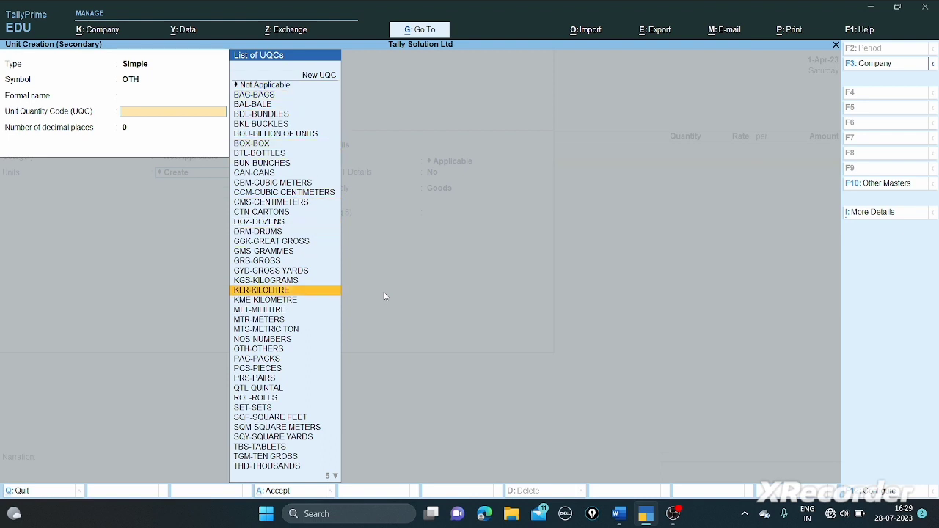
key("Return")
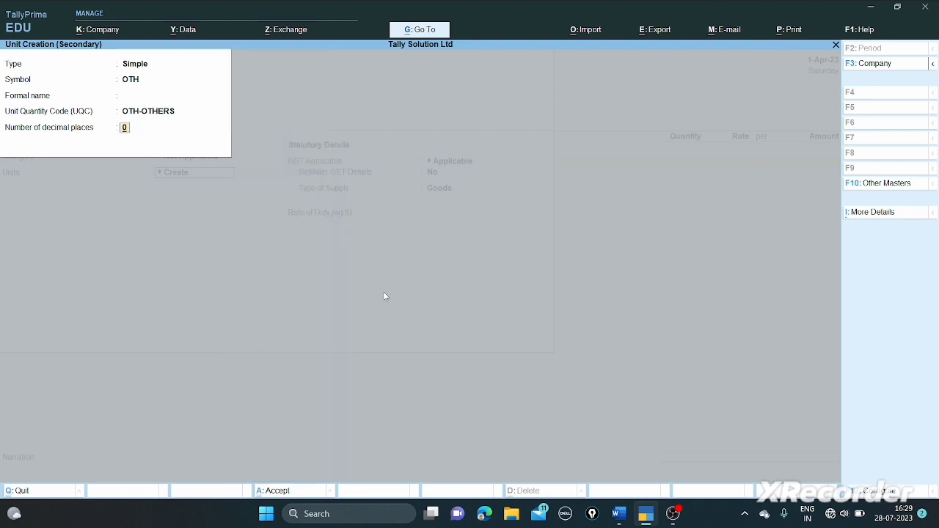
key("Return")
key("Return")
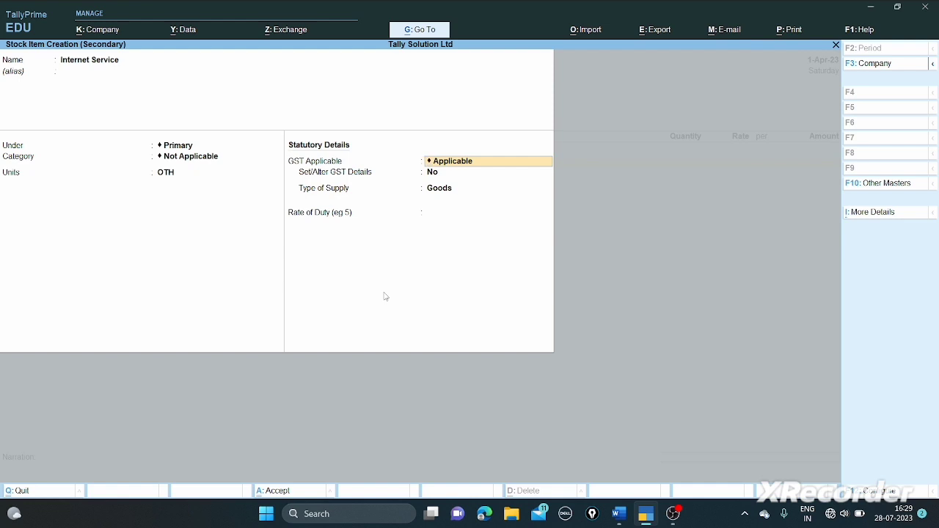
- Set its GST details to On Value, Taxable at 18% IGST, with Services as supply type
key("Return")
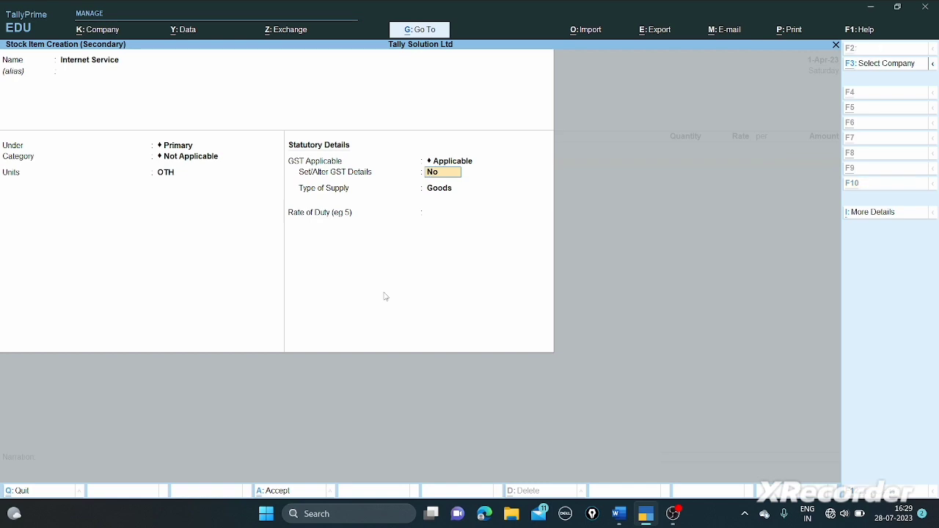
key("alt+Tab")
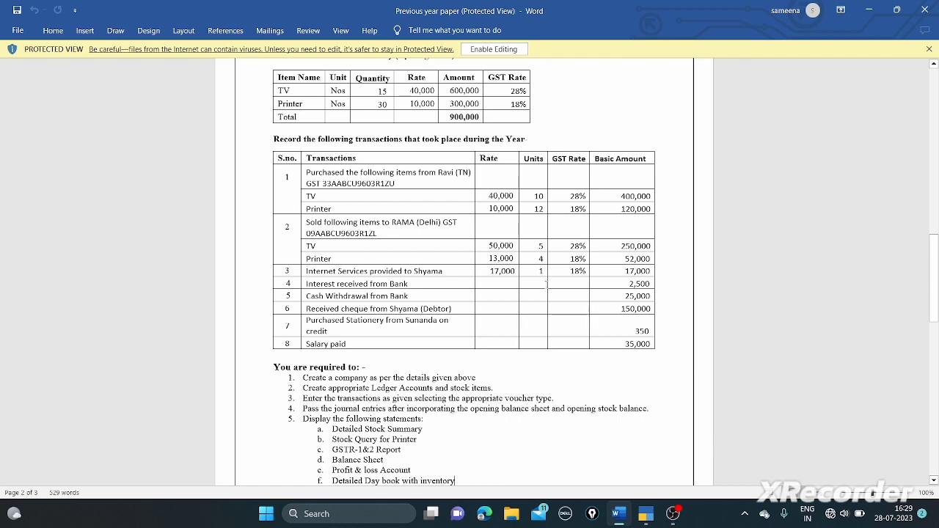
key("alt+Tab")
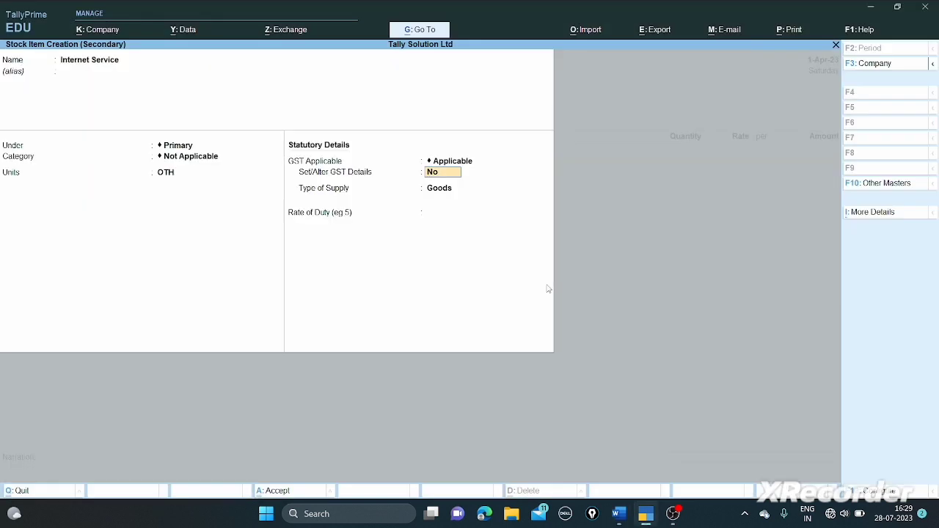
type("y")
key("Return")
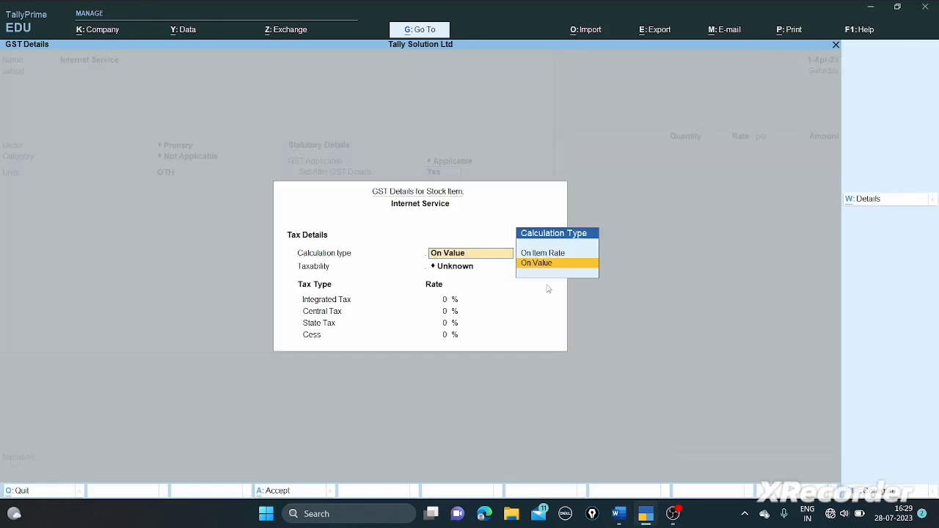
key("Return")
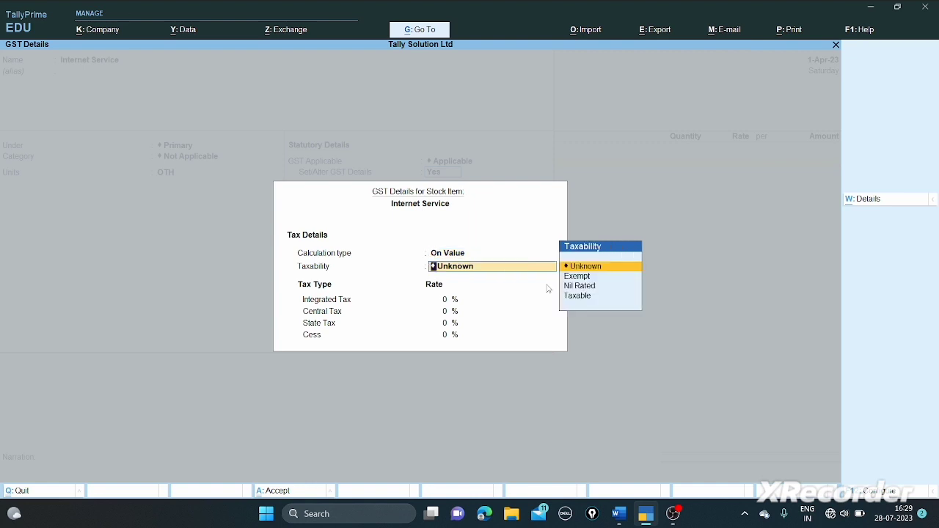
key("Down")
key("Down")
key("Down")
key("Return")
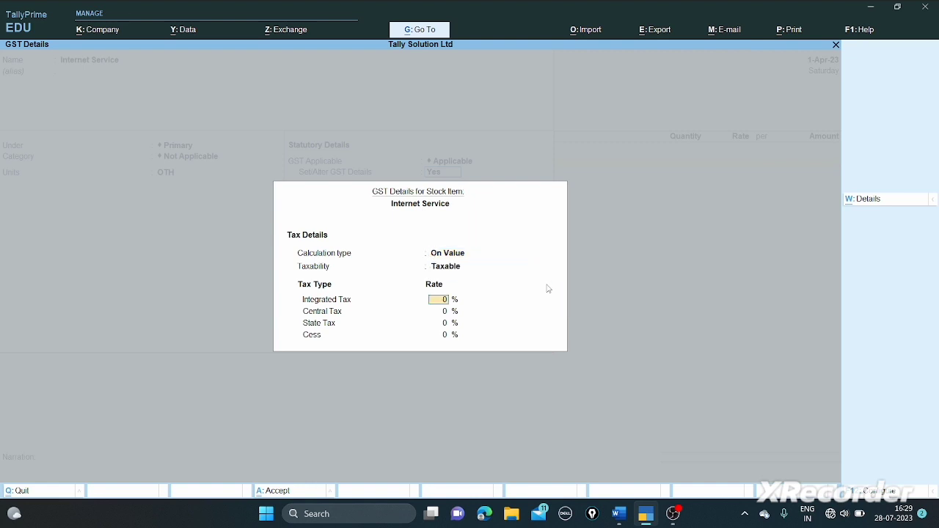
type("18")
key("Return")
key("Return")
key("Return")
key("Return")
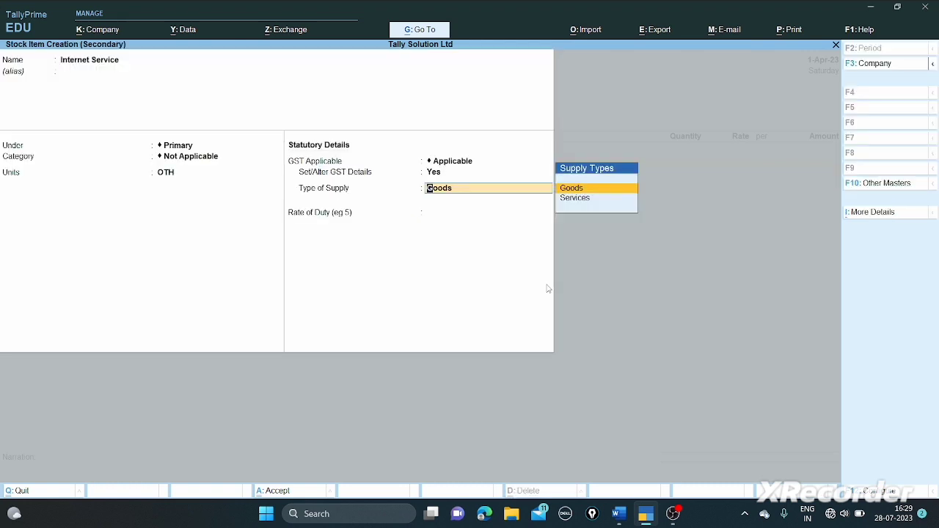
key("Down")
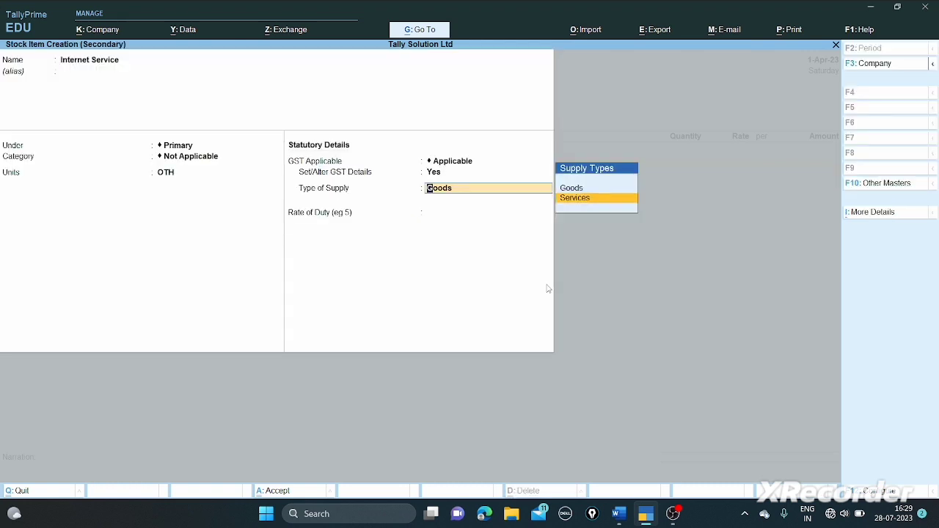
key("Return")
key("Return")
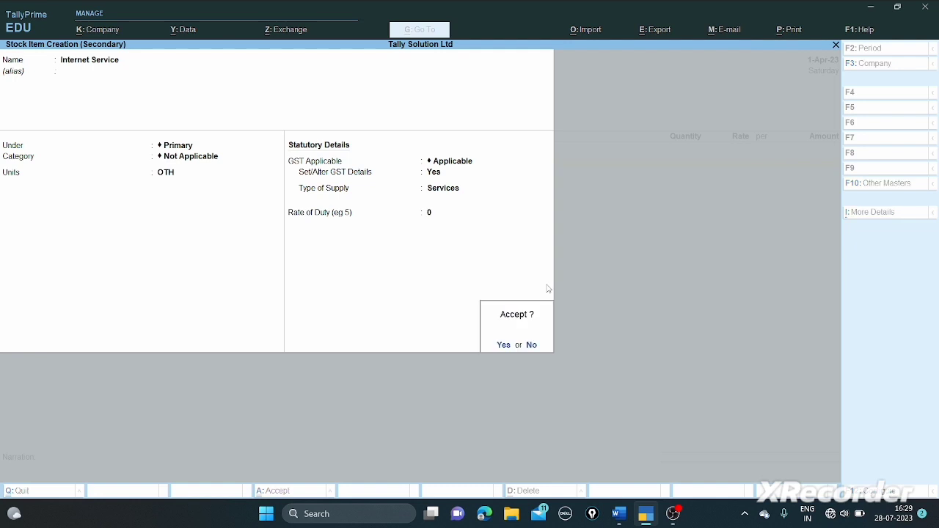
key("Return")
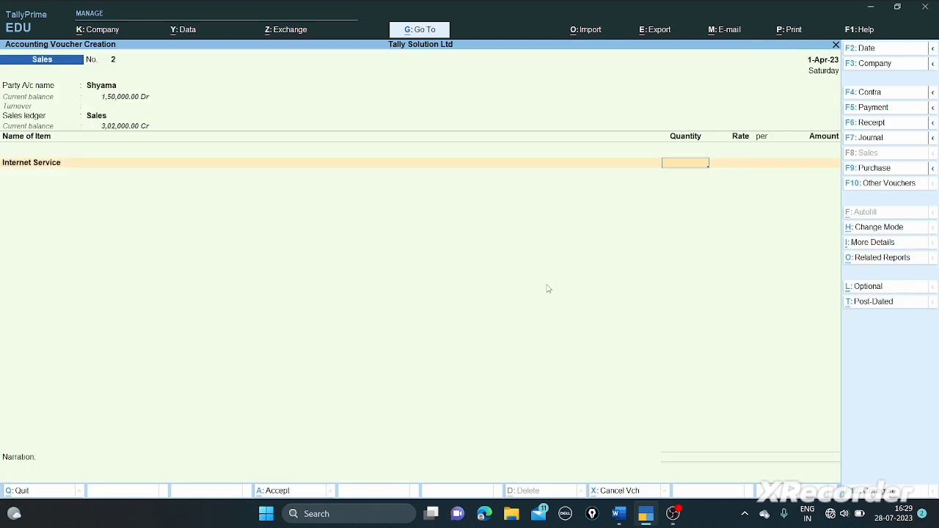
- Bill 1 OTH of Internet Service at a rate of 17,000
type("1")
key("Return")
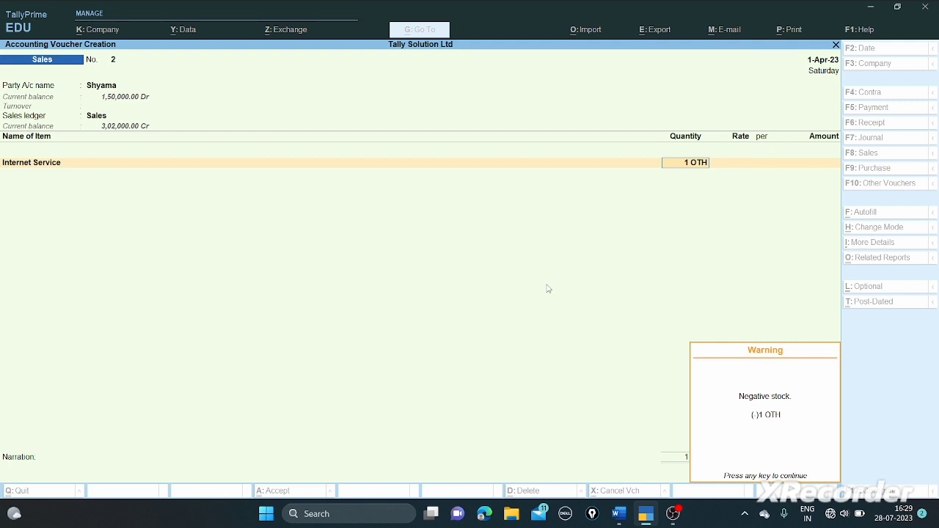
key("Return")
type("1")
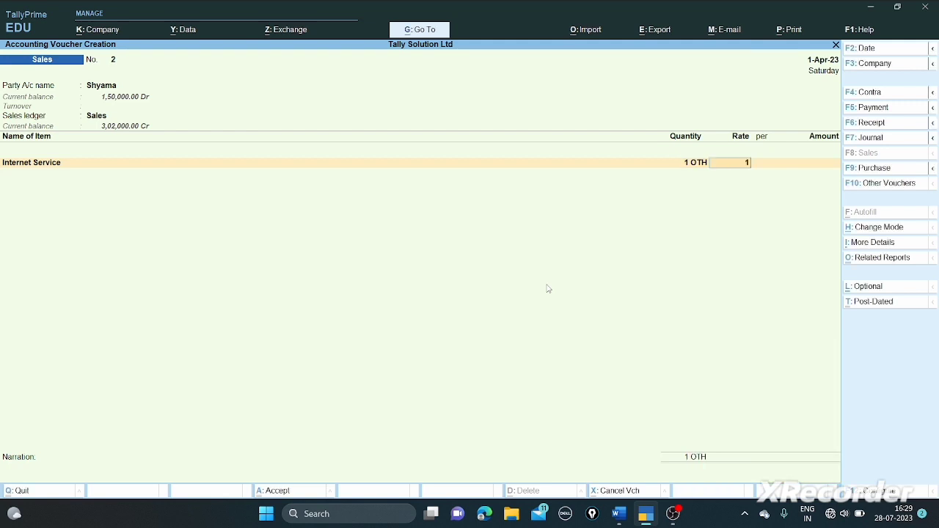
type("7000")
key("Return")
key("Return")
key("Return")
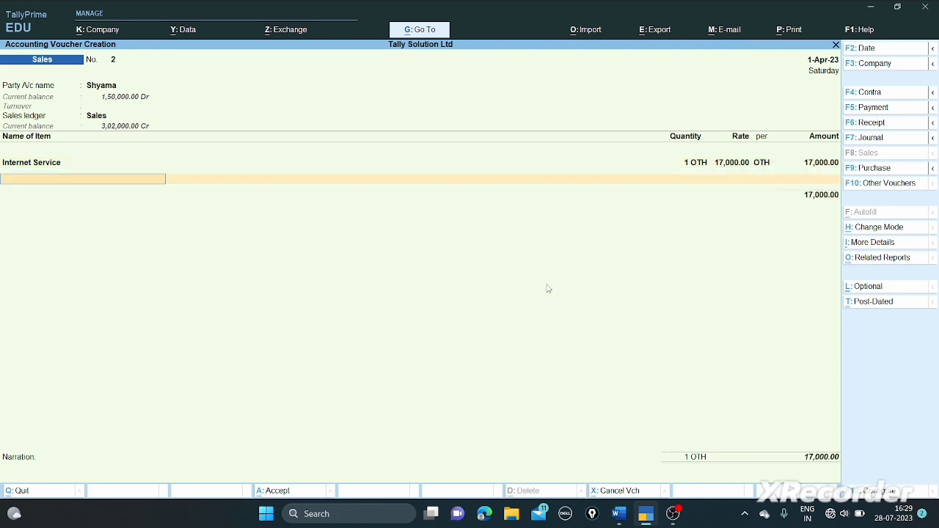
key("Return")
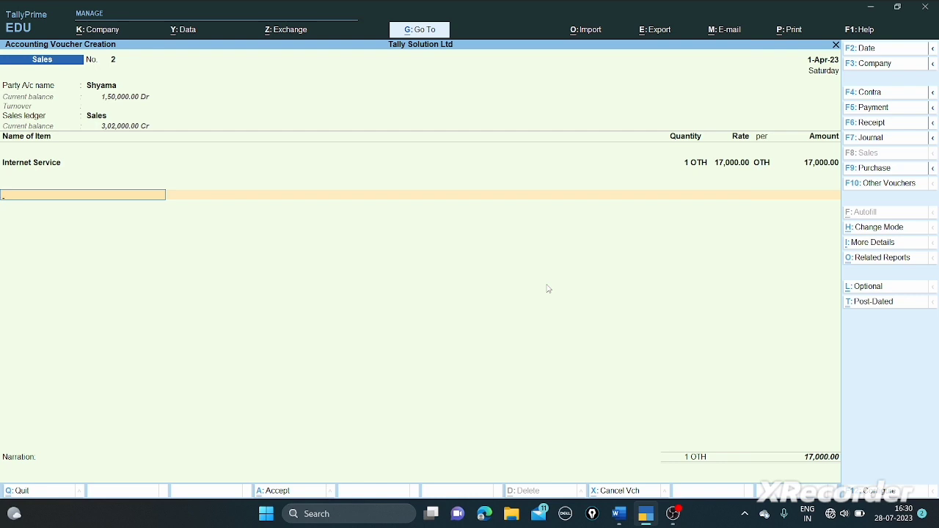
- Add CGST@18% and SGST@18% at 1,530 each, bringing the total to 20,060
type("I")
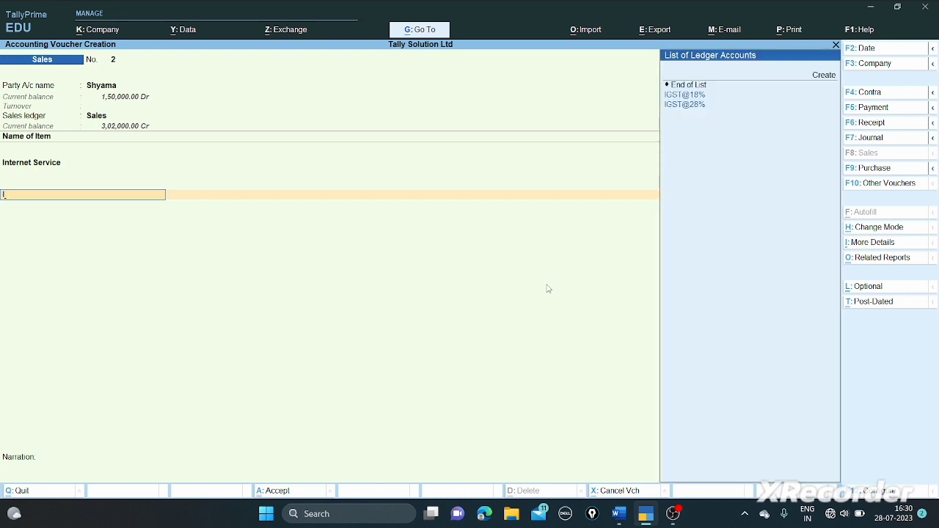
key("BackSpace")
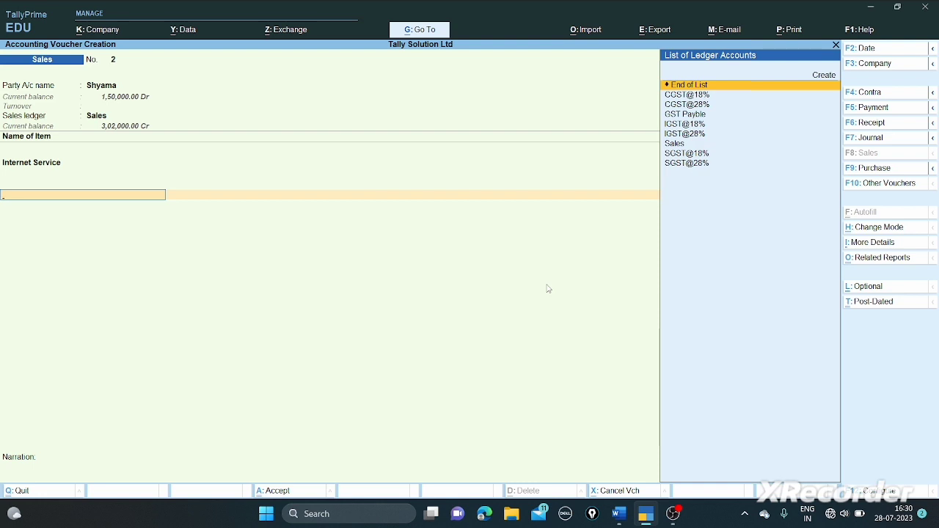
key("Down")
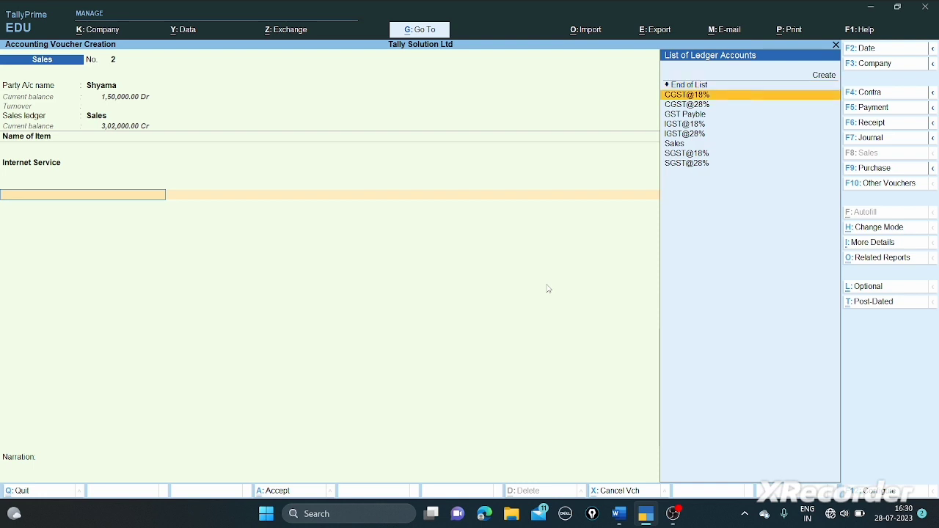
key("Return")
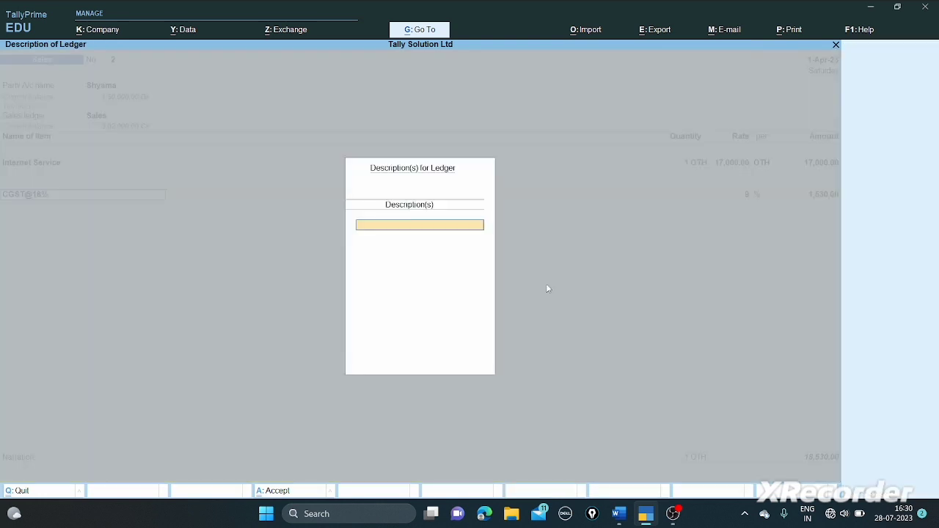
key("Return")
key("Return")
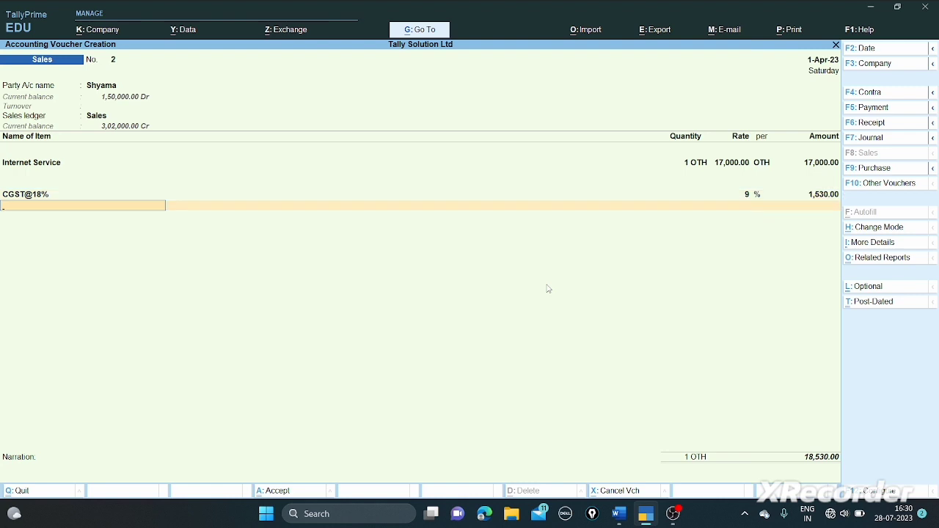
type("S")
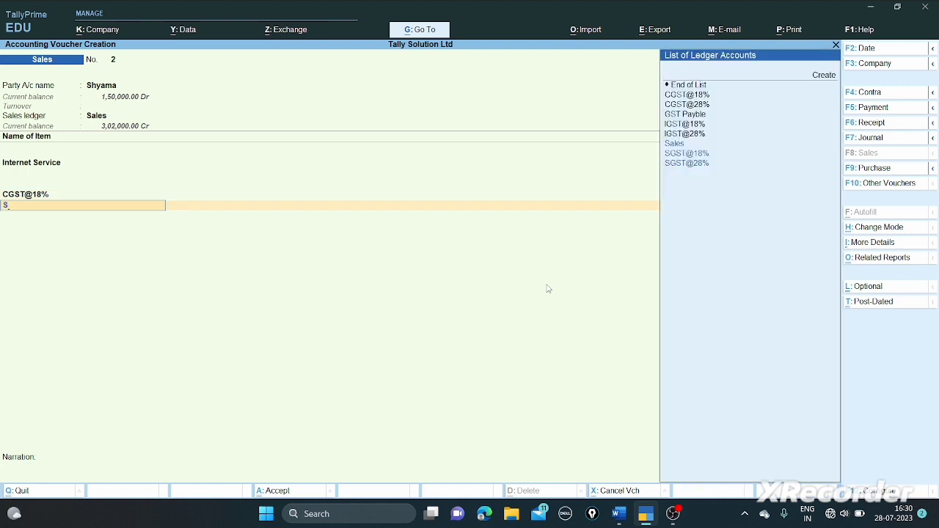
key("Up")
key("Up")
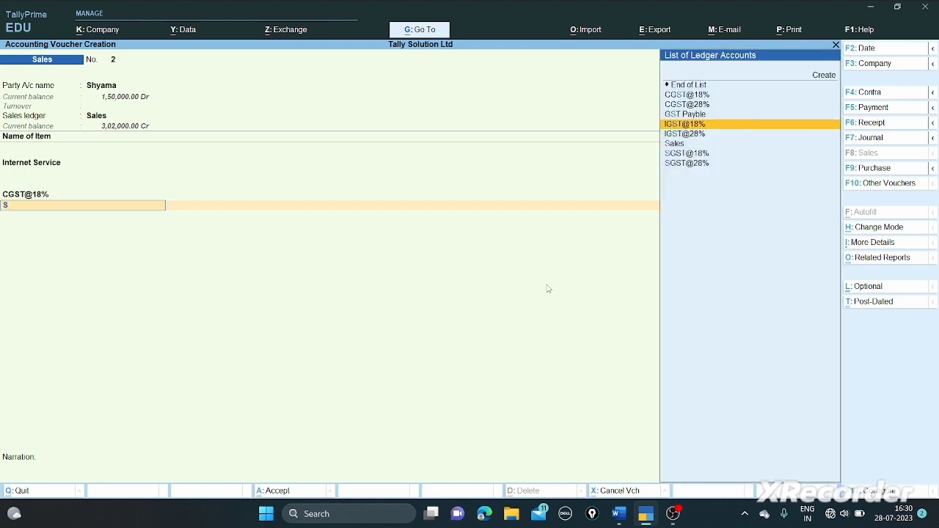
key("Down")
key("Down")
key("Down")
key("Return")
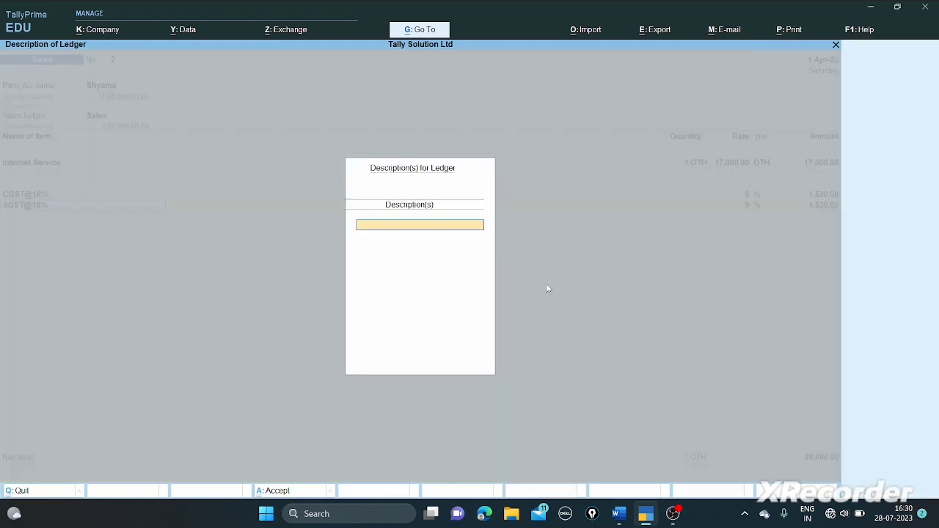
key("Return")
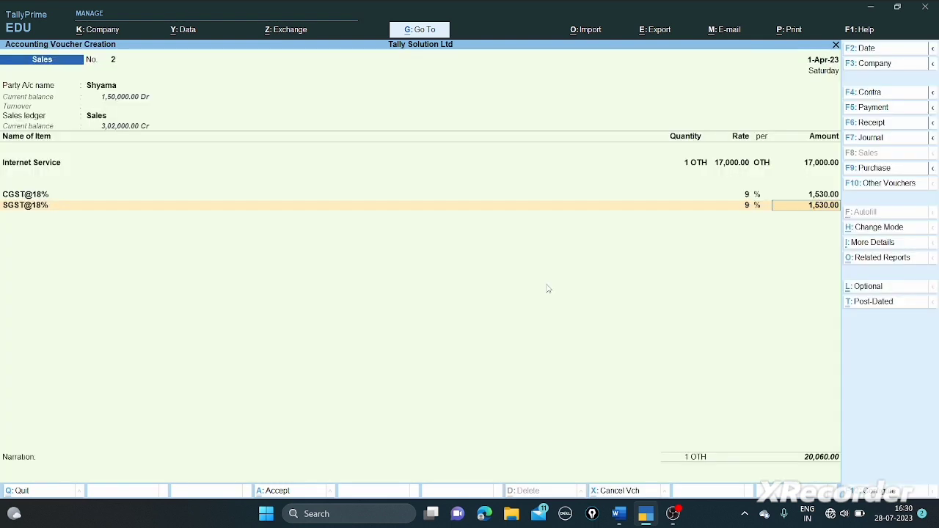
key("Return")
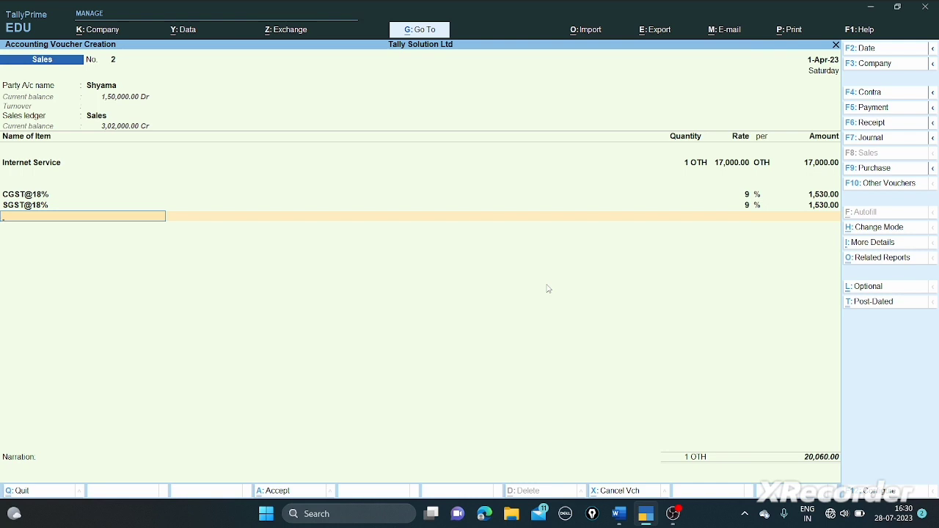
key("Return")
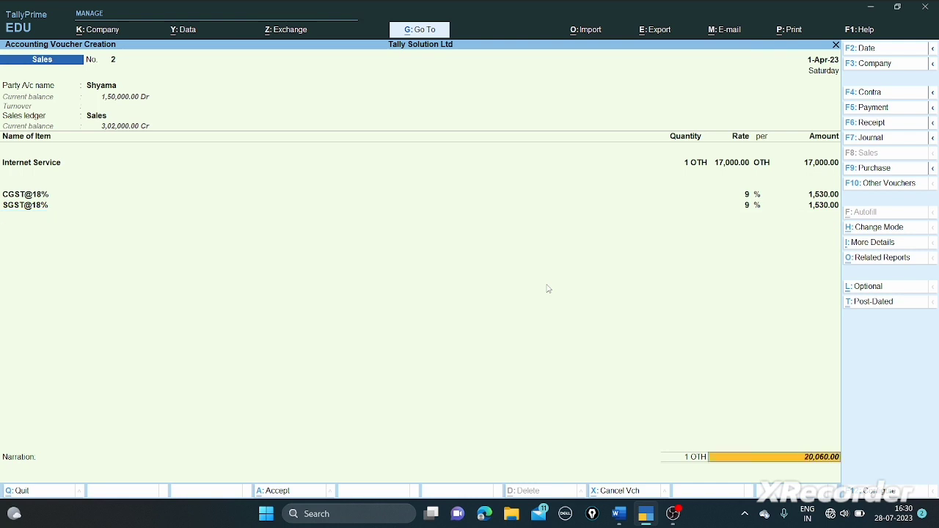
key("Return")
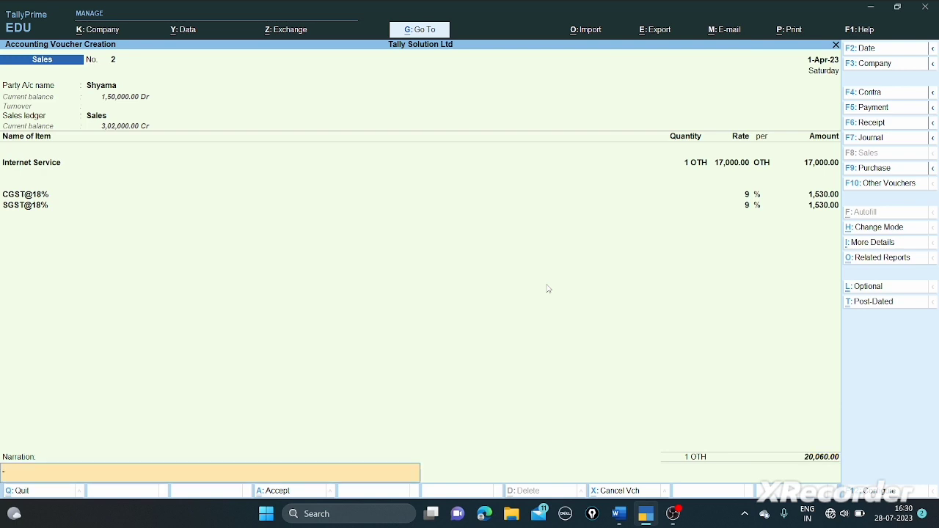
- Save sales voucher No. 2 for Shyama and check the question paper before returning
key("Return")
key("Return")
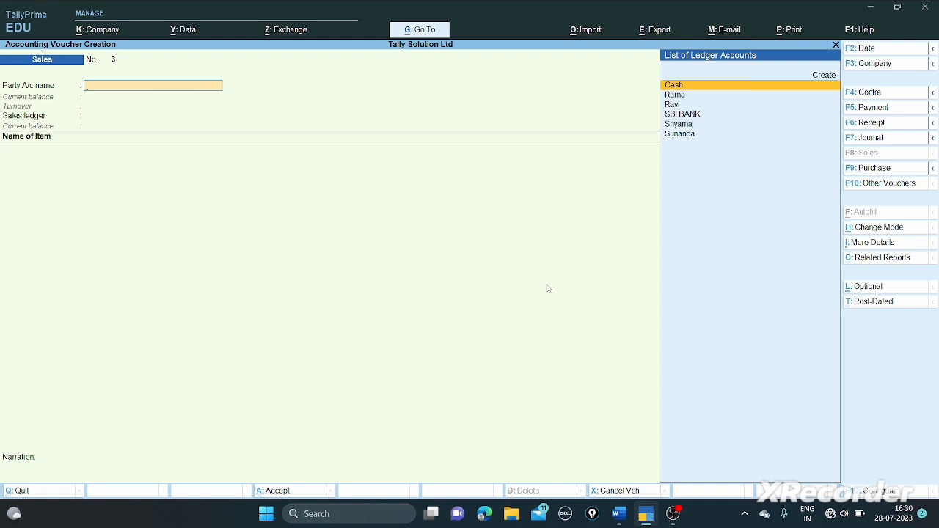
key("alt+Tab")
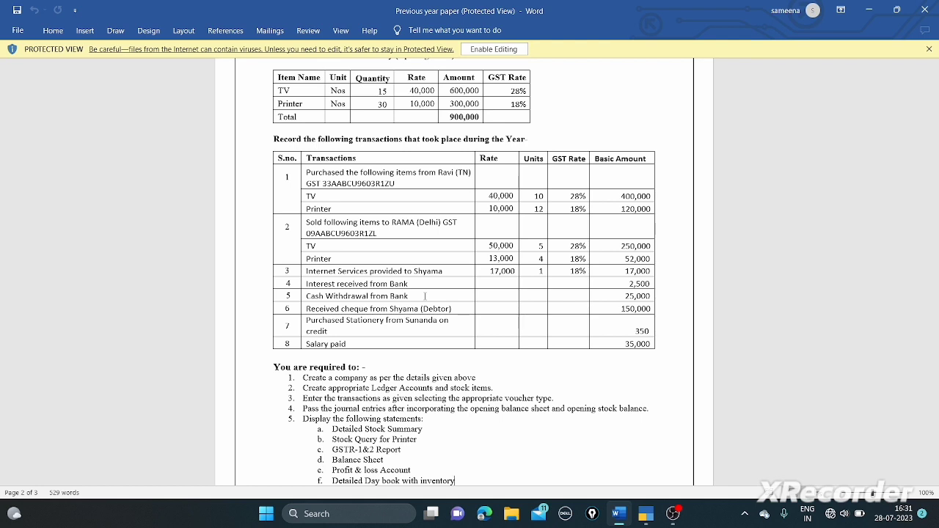
key("alt+Tab")
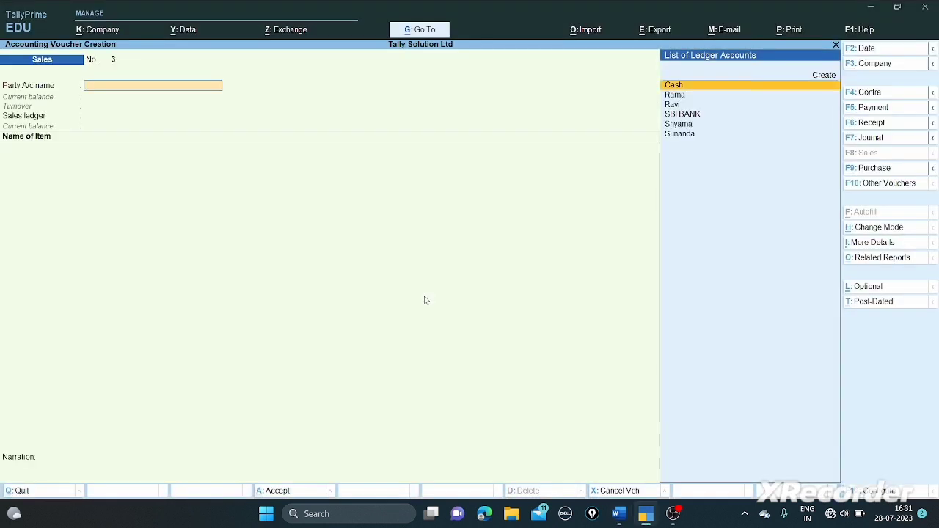
- In a receipt voucher, create the Interest From Bank ledger under Indirect Incomes, GST not applicable
key("F6")
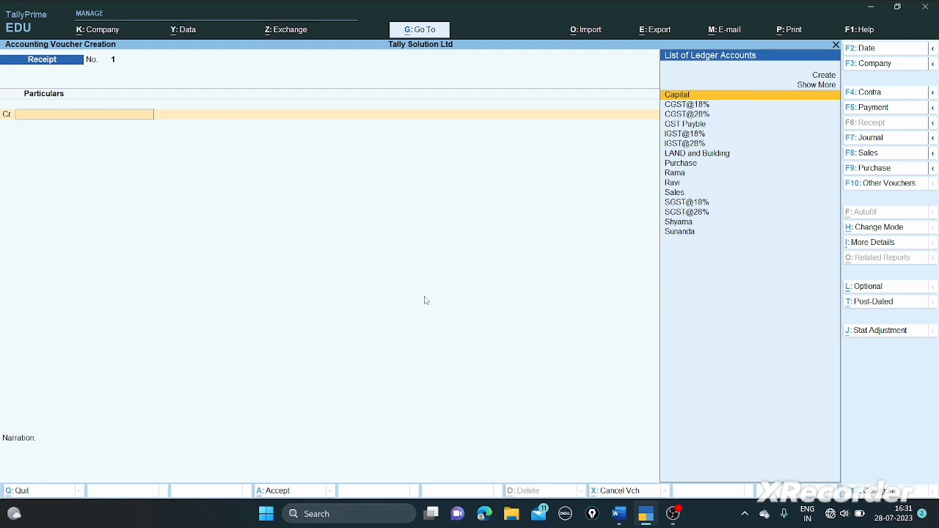
key("Up")
key("Up")
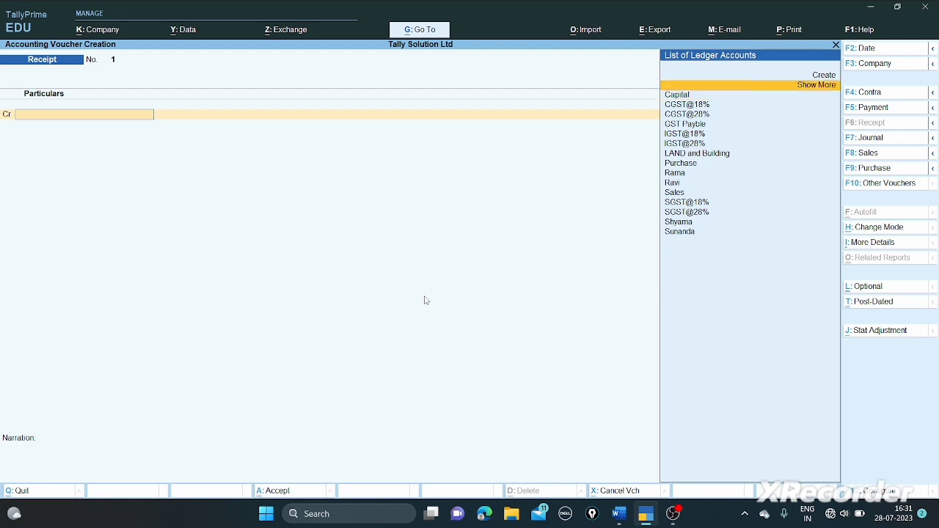
key("Return")
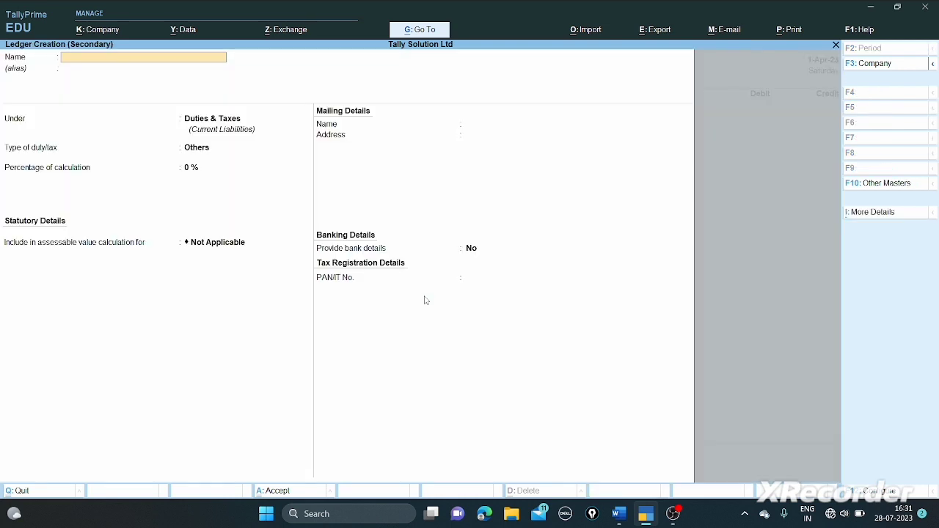
type("Interst fr")
key("BackSpace")
key("BackSpace")
key("BackSpace")
key("BackSpace")
key("BackSpace")
type("nterest From Bank")
key("Return")
key("Return")
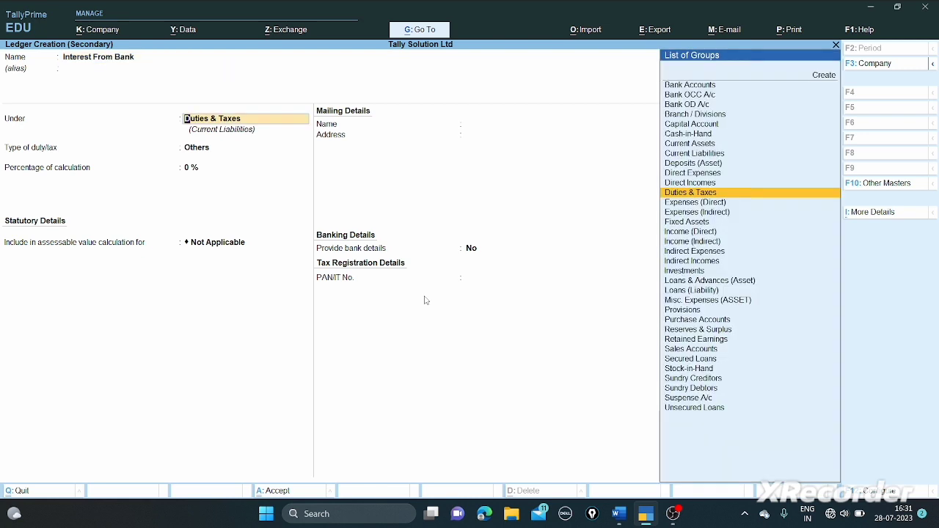
type("In")
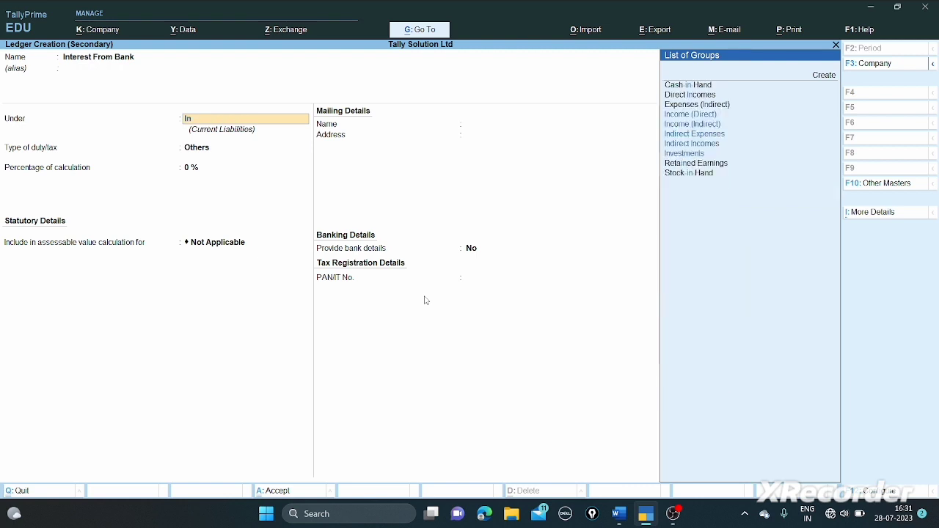
key("Down")
key("Down")
key("Down")
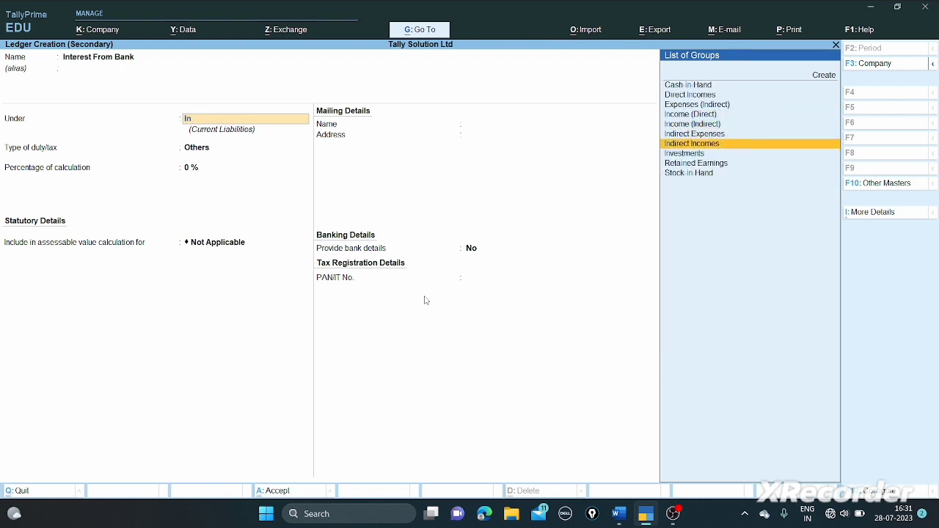
key("Return")
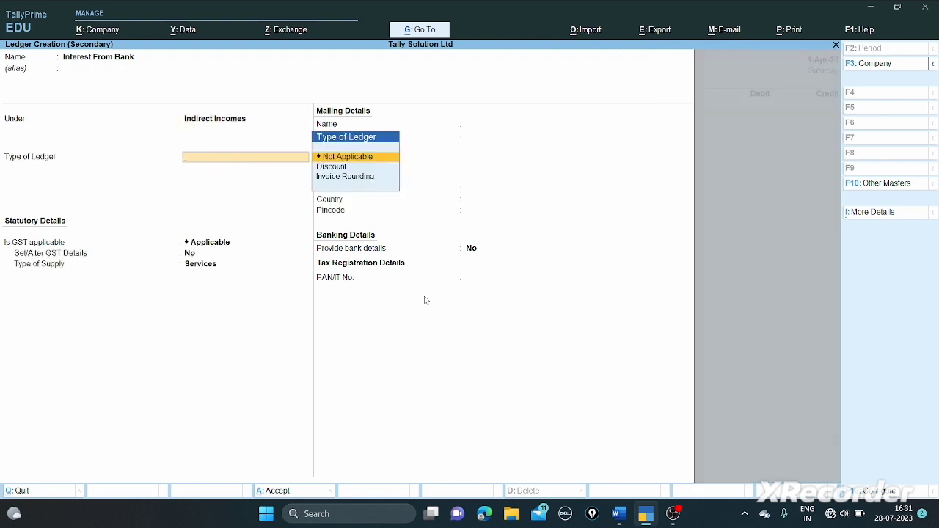
key("Return")
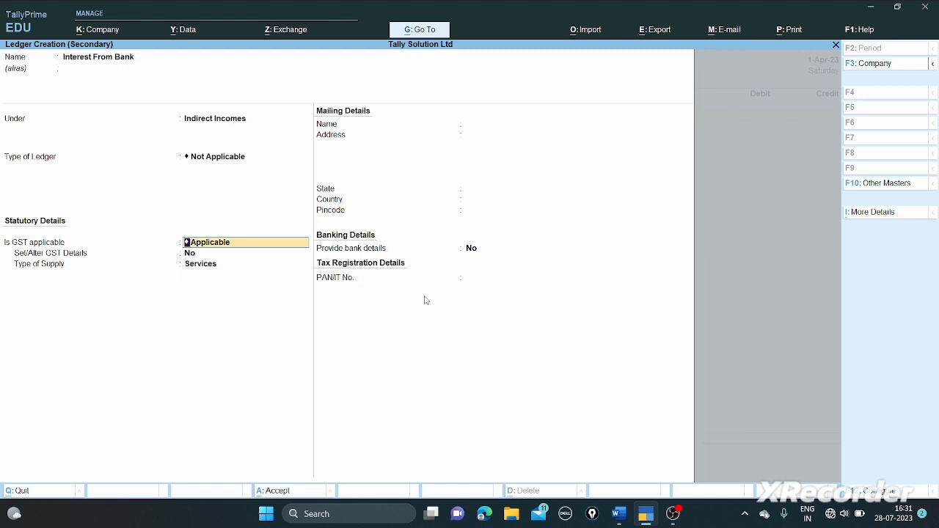
type("no")
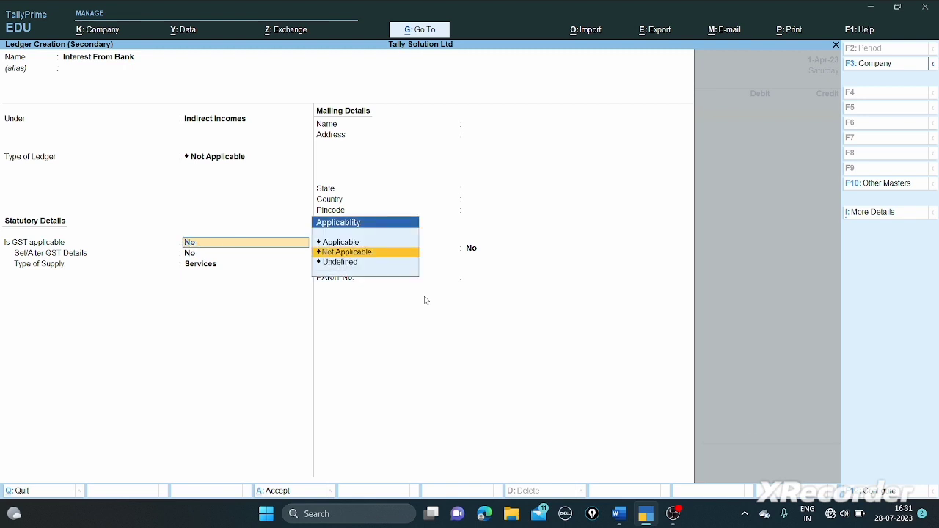
key("Return")
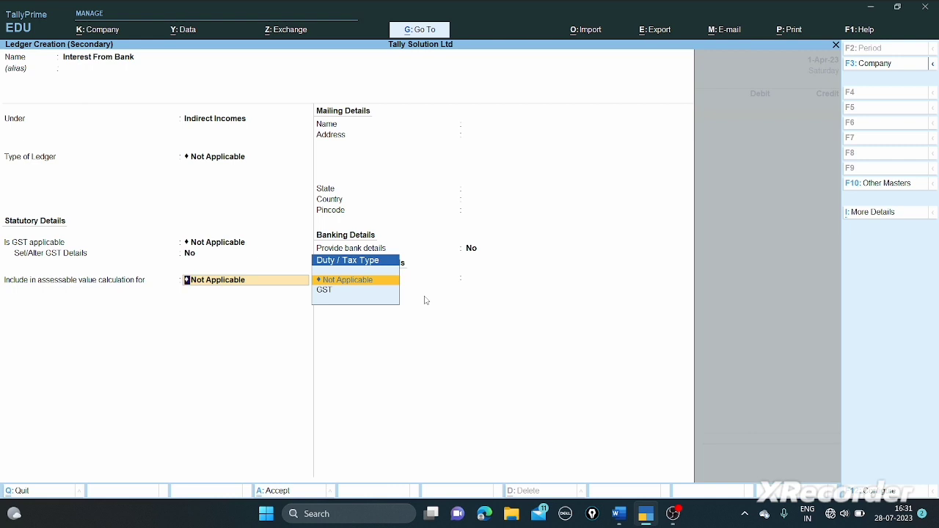
key("Return")
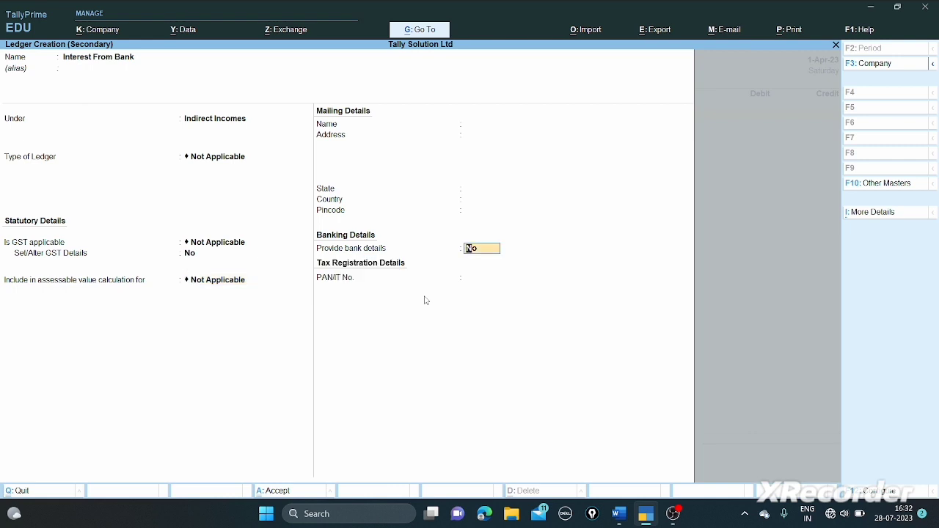
key("Return")
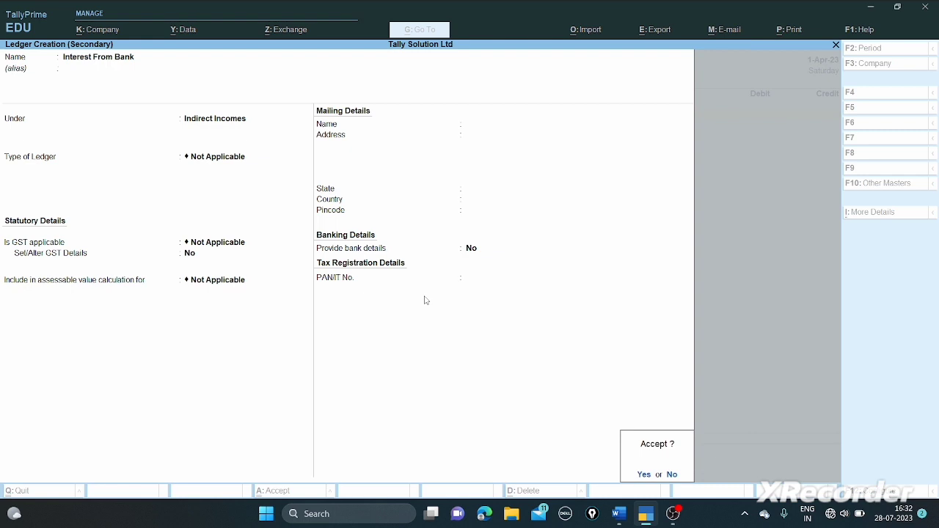
key("Return")
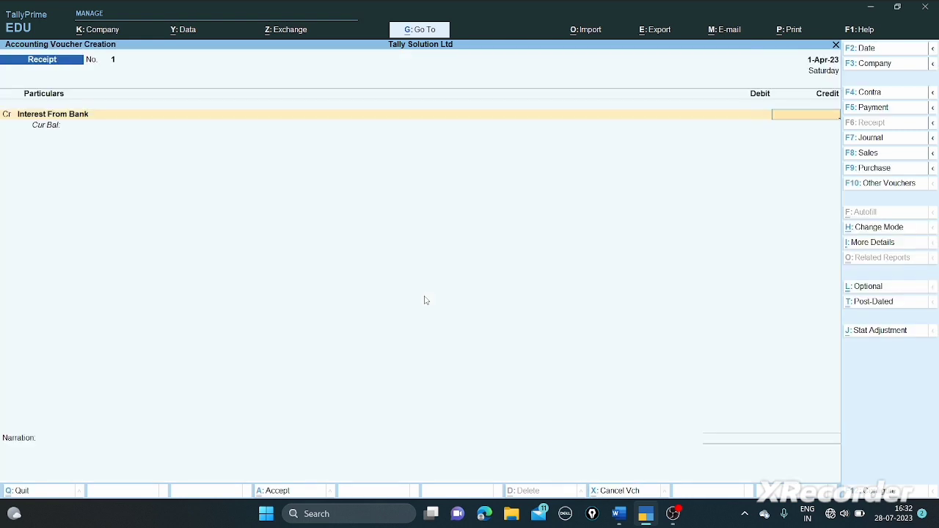
- Credit Interest From Bank 2,500, debit SBI BANK 2,500 and save the receipt
type("2500")
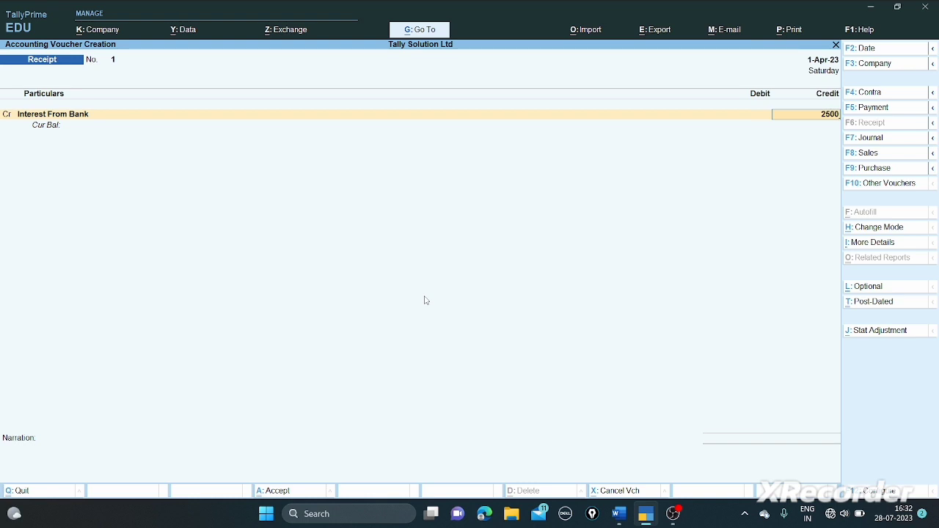
key("Return")
key("Return")
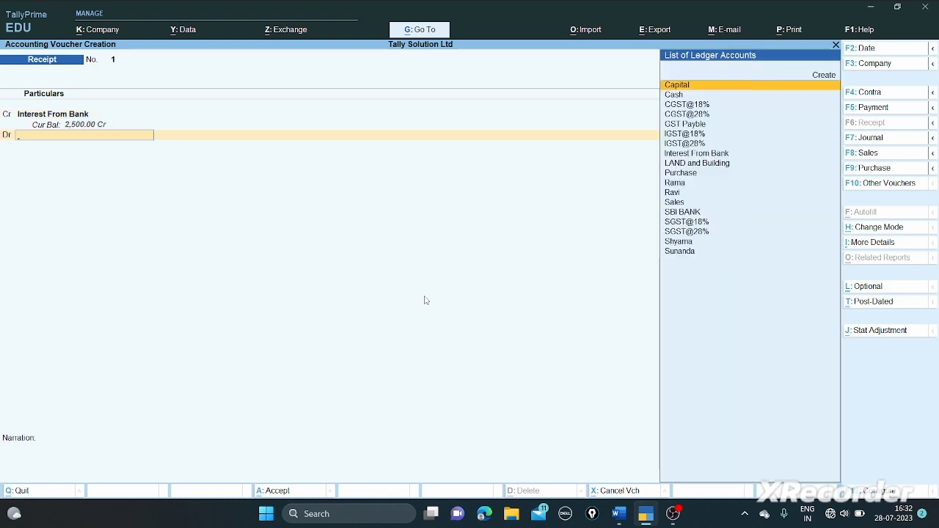
type("Sb")
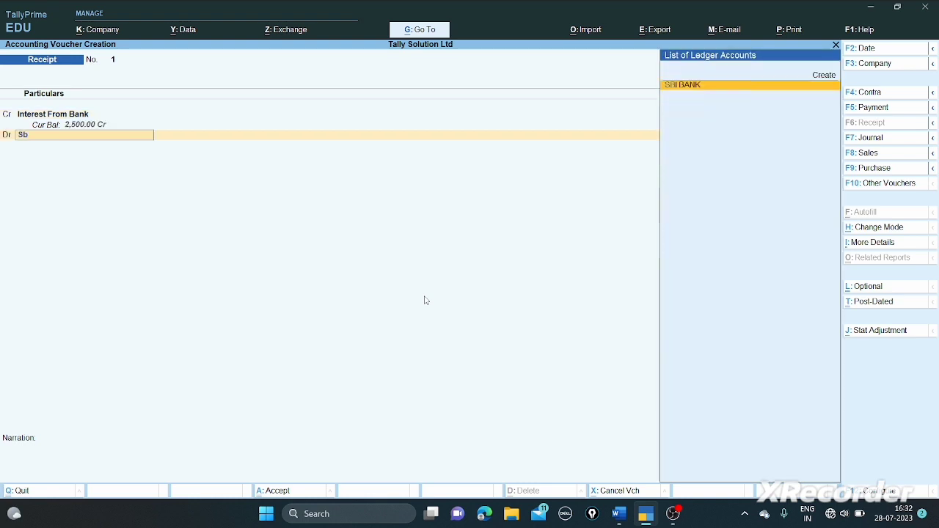
key("Return")
key("Return")
key("Return")
key("Return")
key("Return")
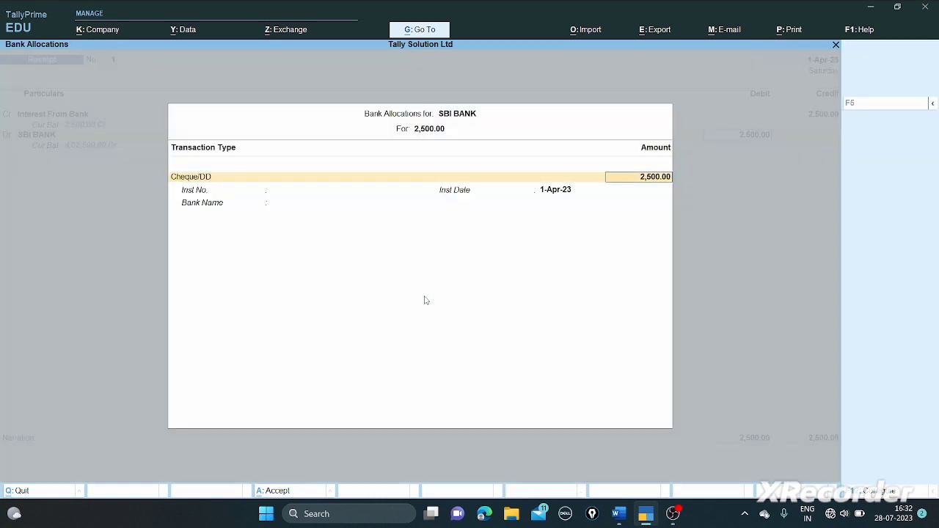
key("Return")
key("Return")
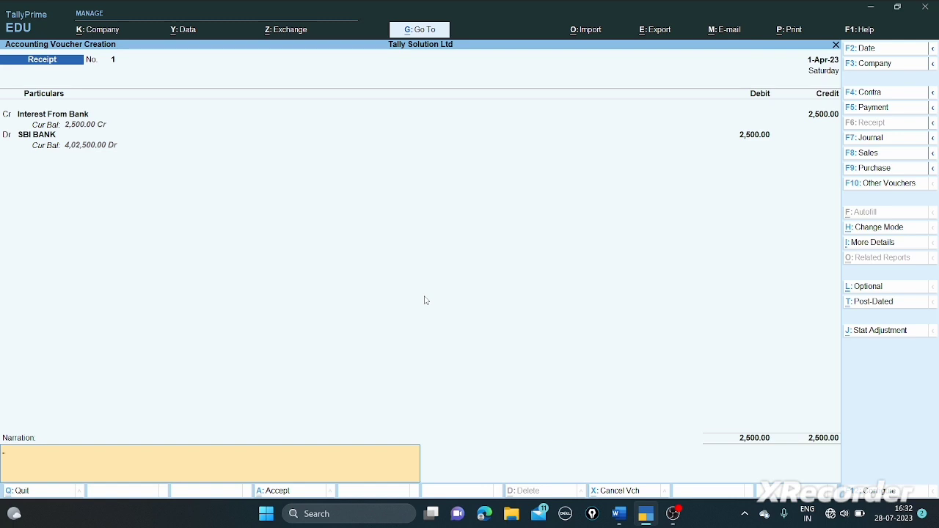
key("Return")
key("Return")
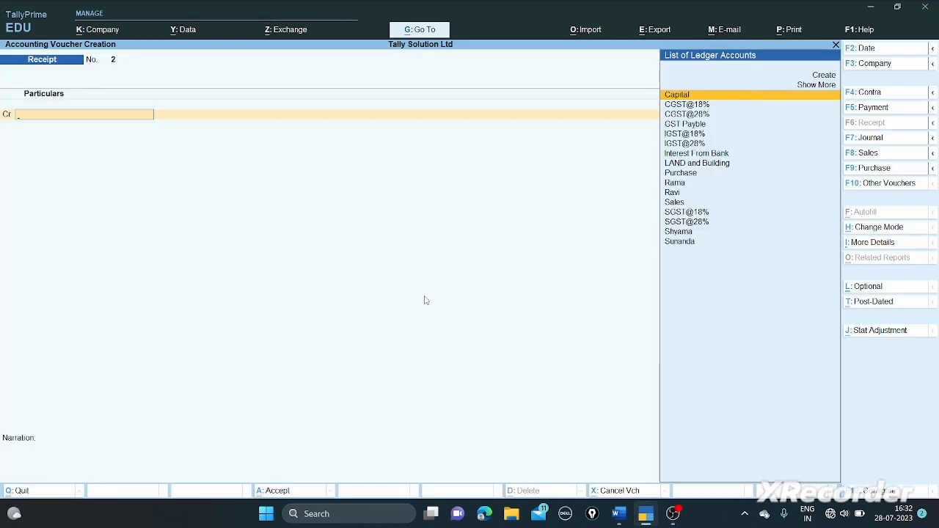
key("alt+Tab")
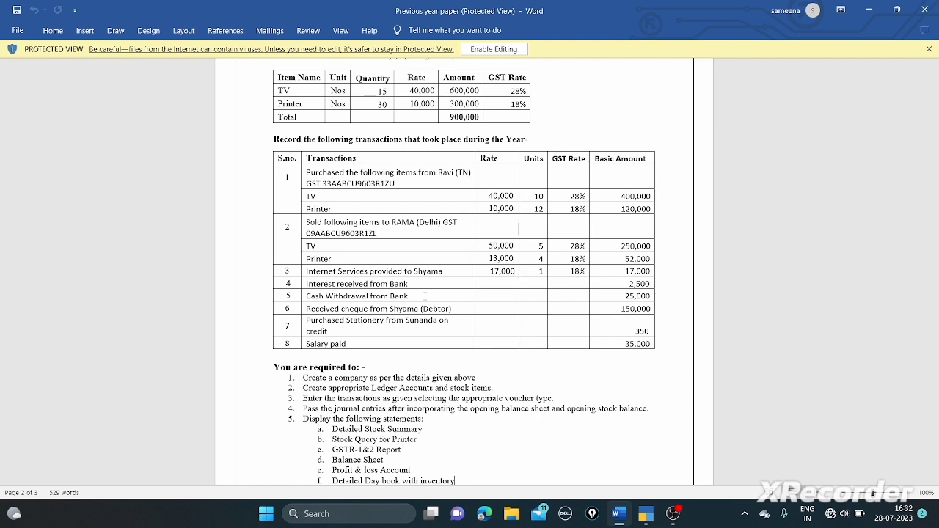
key("alt+Tab")
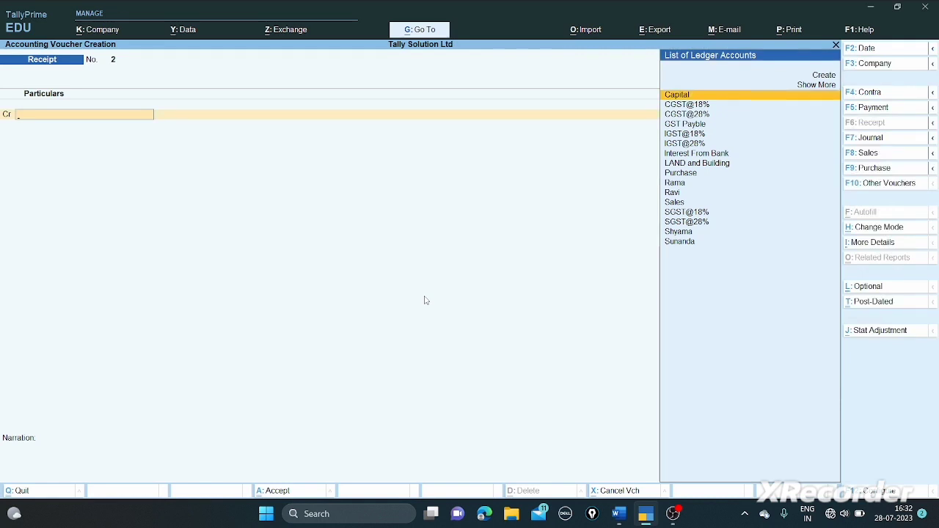
- Record a 25,000 contra crediting SBI BANK and debiting Cash, then check the question paper
key("F4")
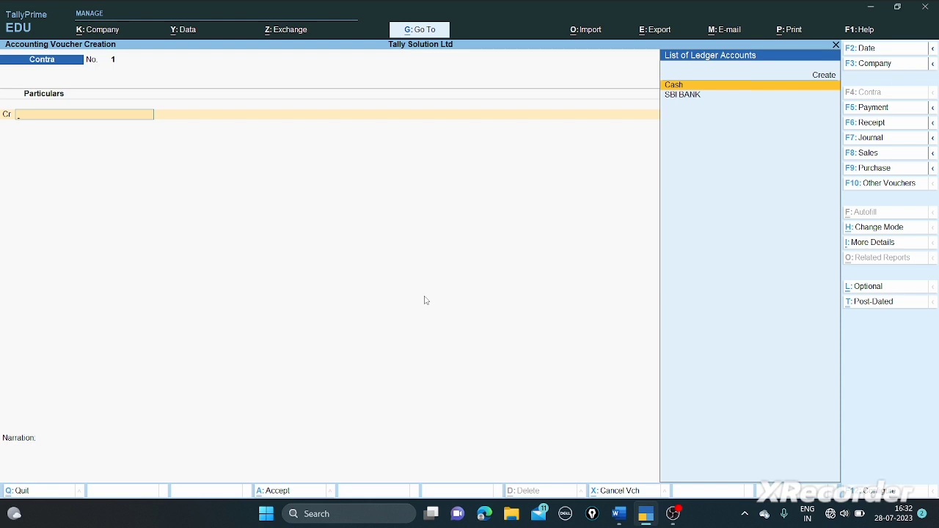
key("Down")
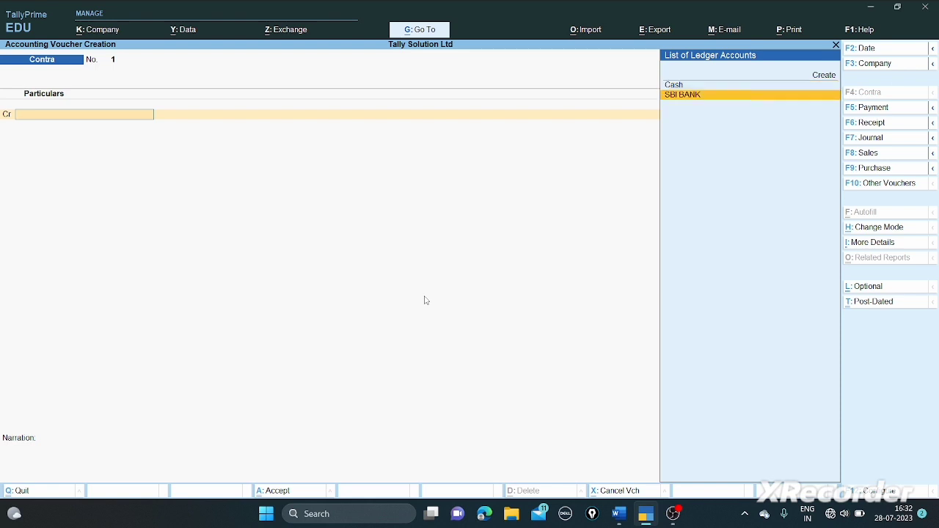
key("Return")
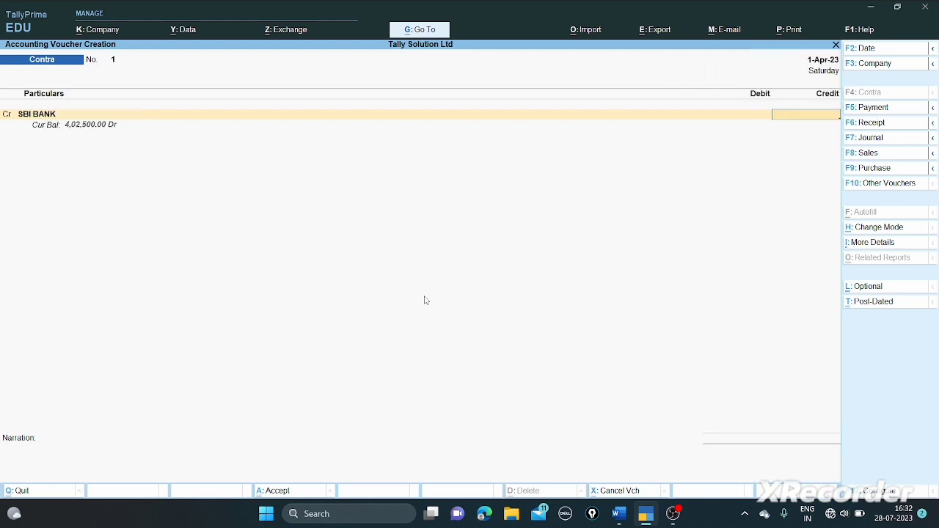
type("25000")
key("Return")
key("Return")
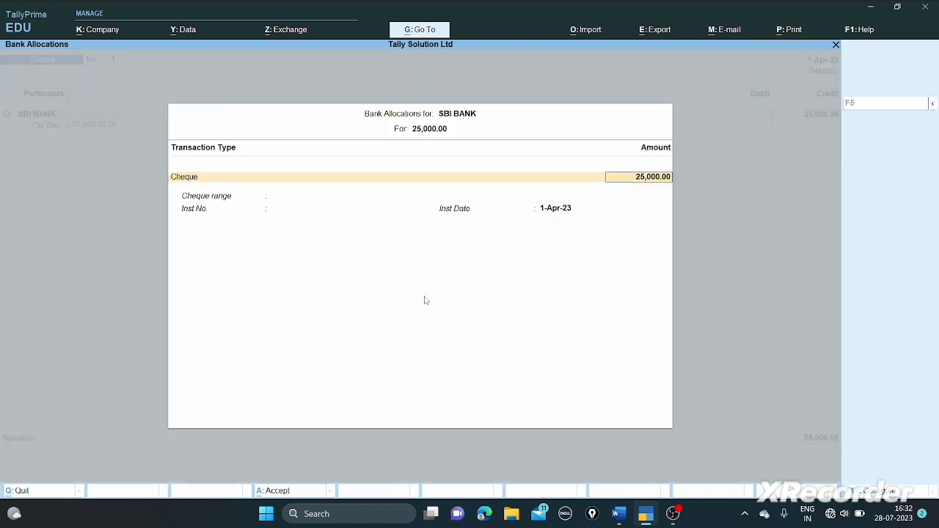
key("Return")
key("Return")
key("Return")
key("Return")
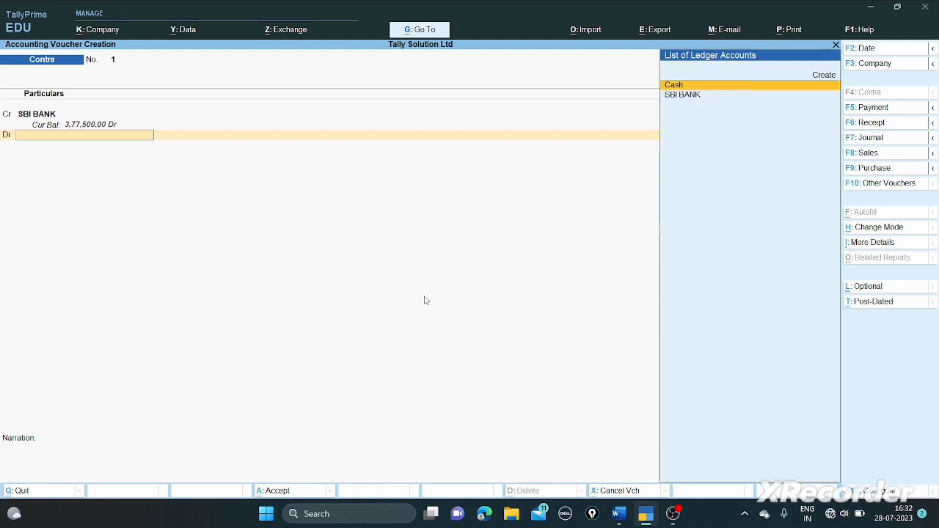
key("Return")
key("Return")
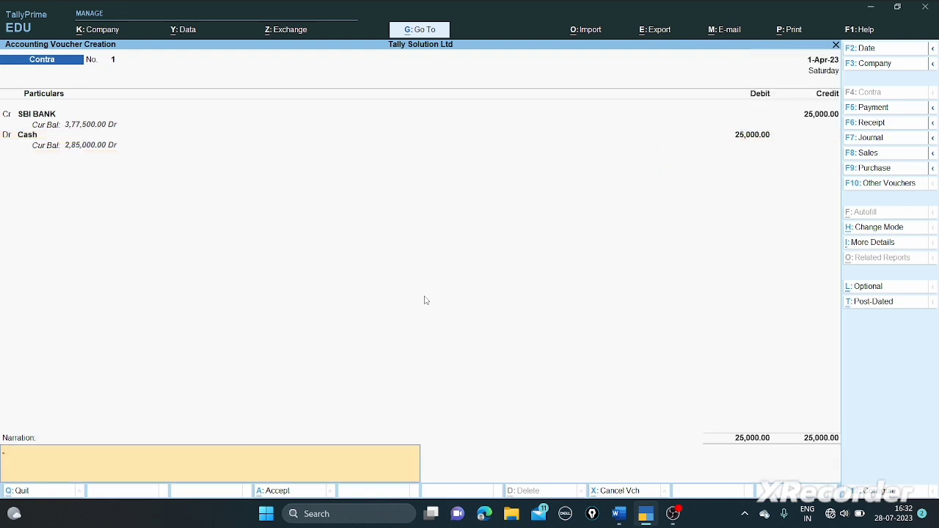
key("Return")
key("Return")
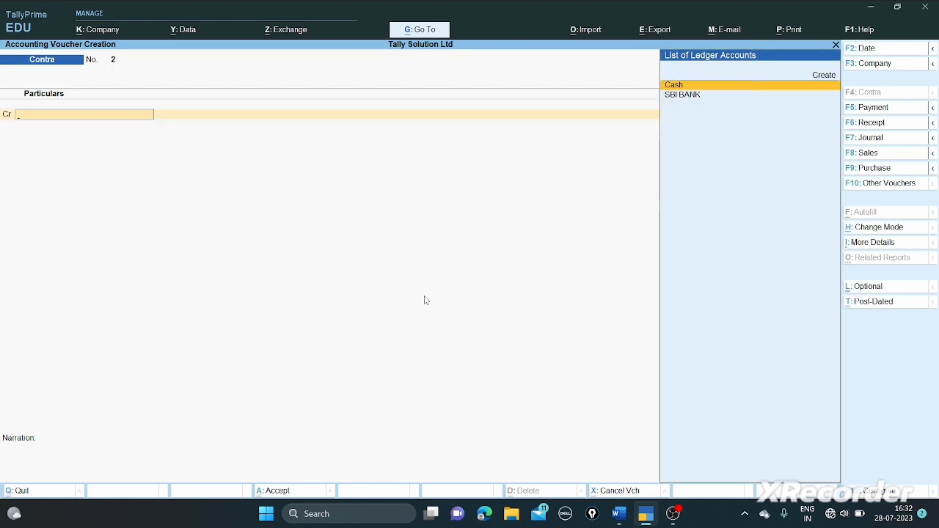
key("alt+Tab")
- Review the remaining tasks in the question paper and start a new receipt voucher
scroll(425, 295, "down", 1)
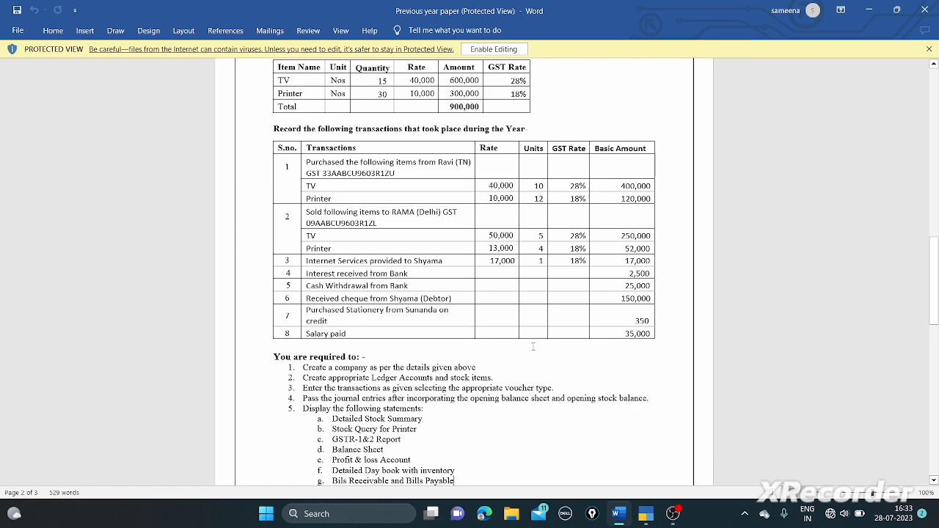
key("alt+Tab")
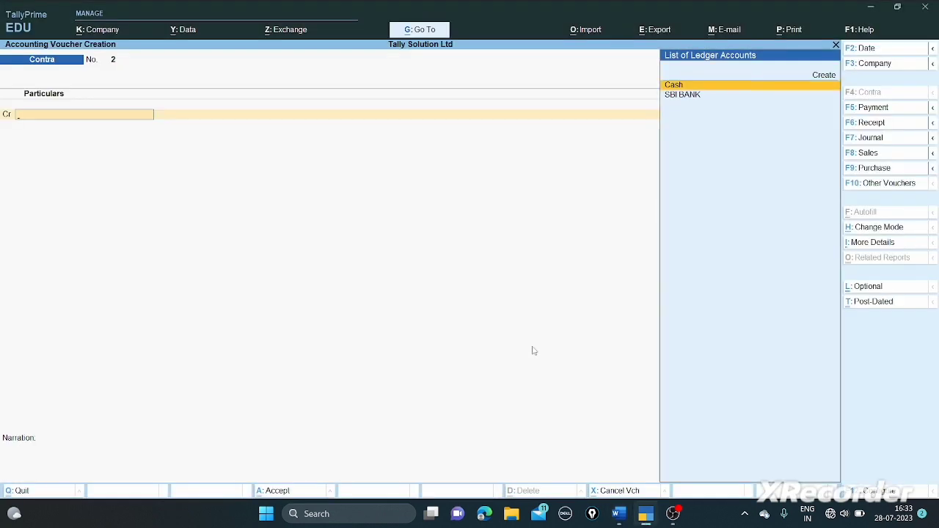
key("F6")
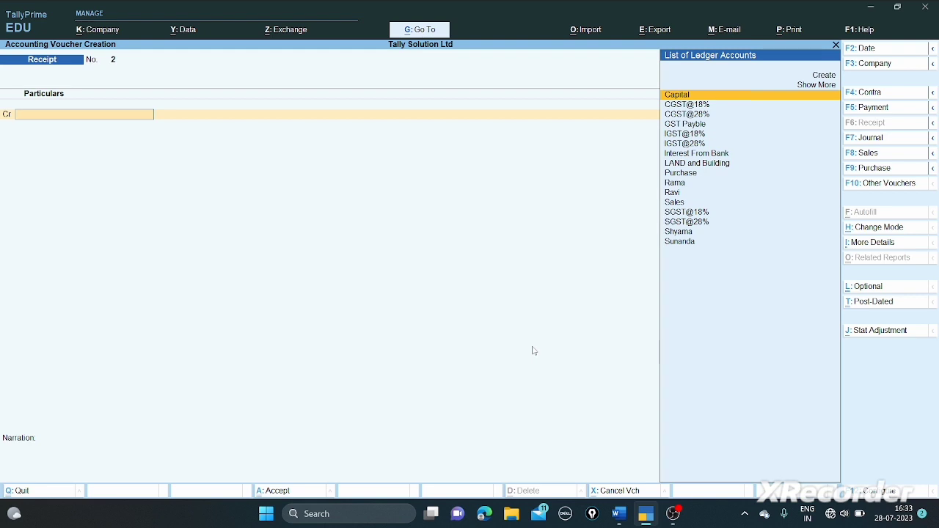
- Credit Shyama 150000 and adjust 20,060.00 against pending bill 2
type("Sh")
key("Return")
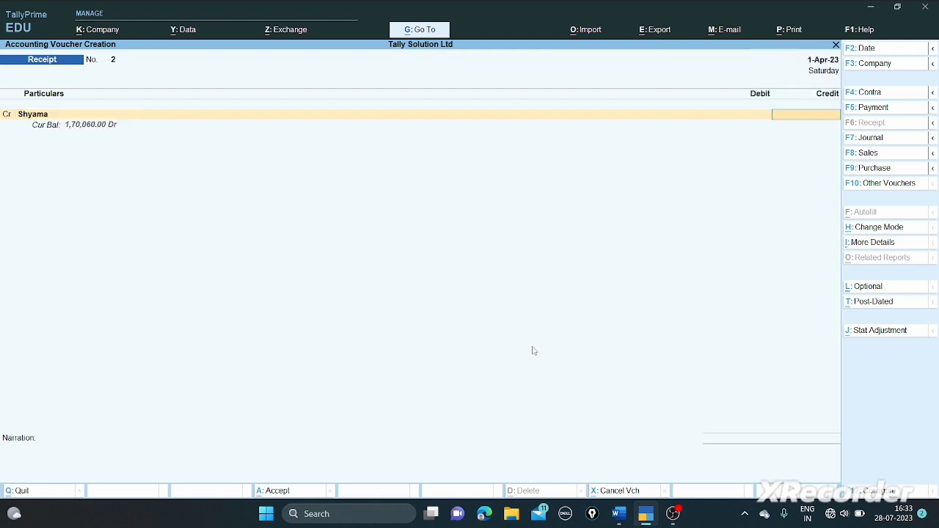
type("150000")
key("Return")
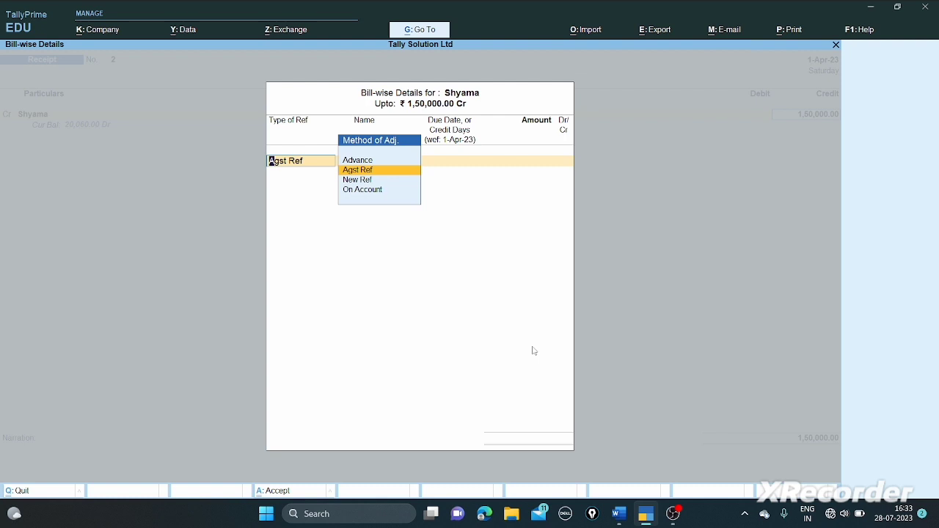
key("Return")
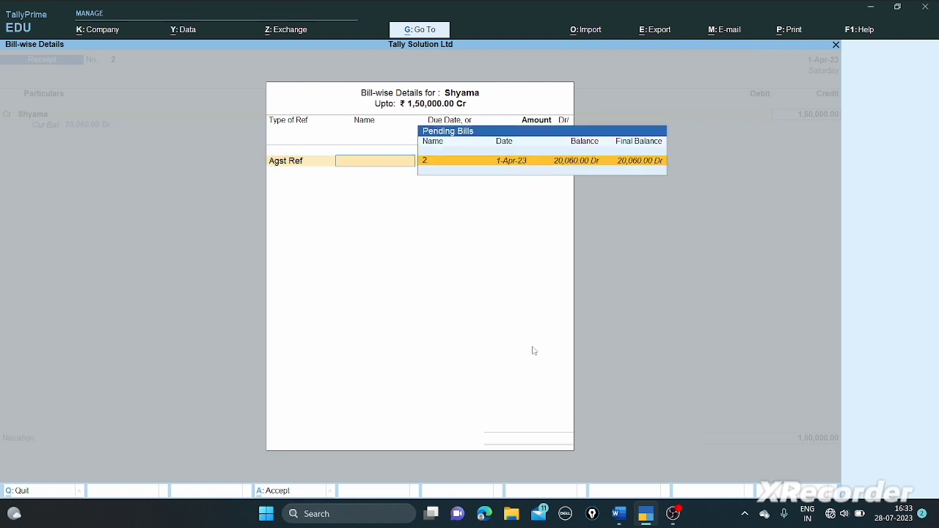
key("Return")
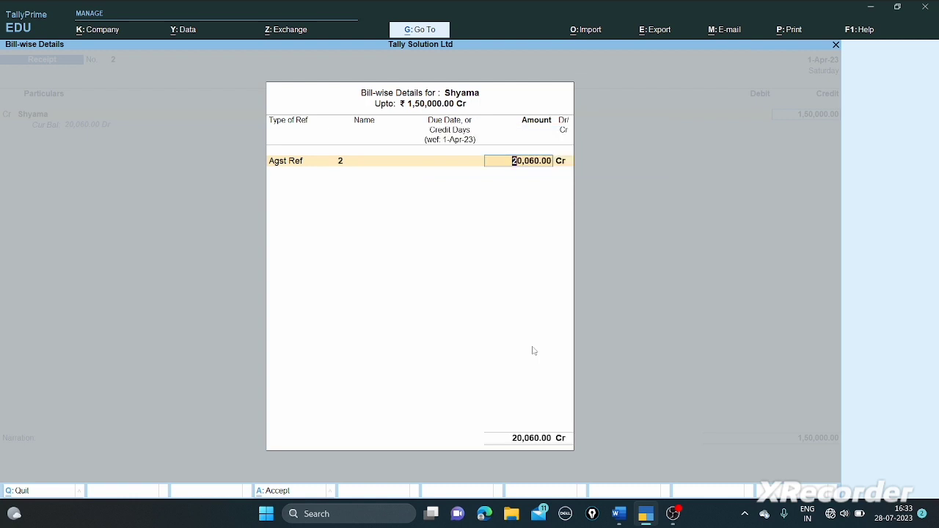
key("Return")
key("Return")
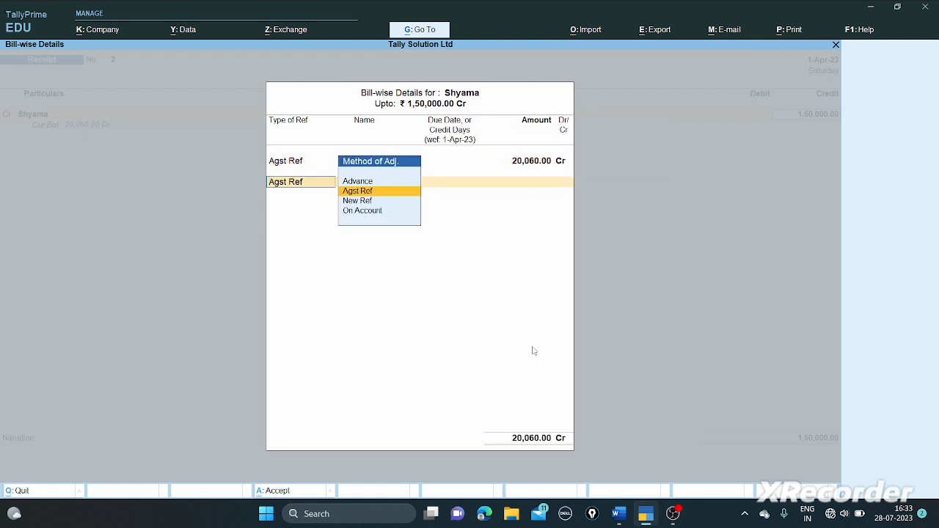
- Change bill 2's adjustment to Dr, reselect bill 2 at 20,060.00, and leave bill-wise details
key("Return")
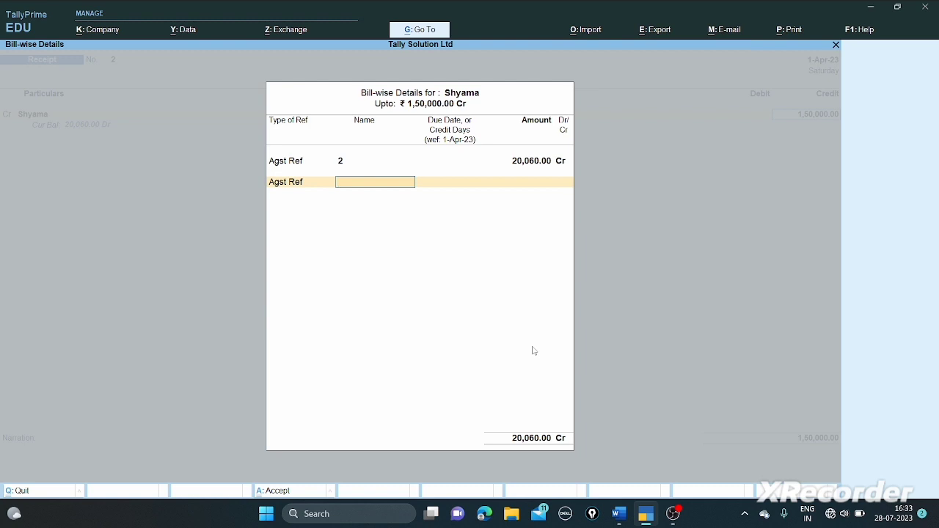
key("BackSpace")
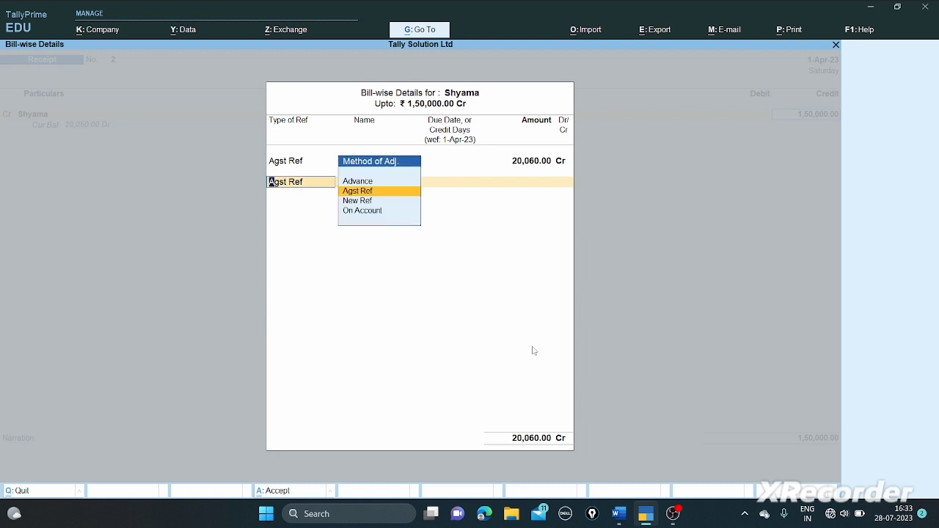
key("BackSpace")
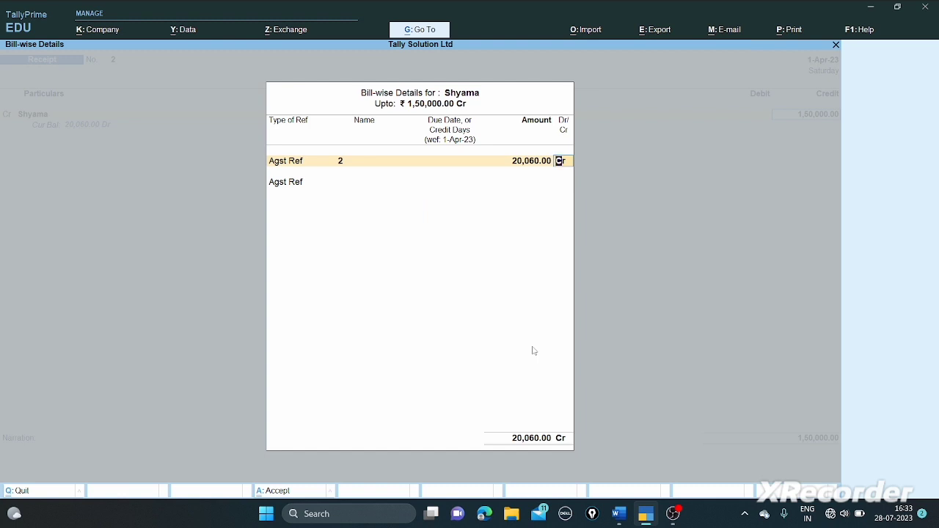
type("dr")
key("Return")
key("Return")
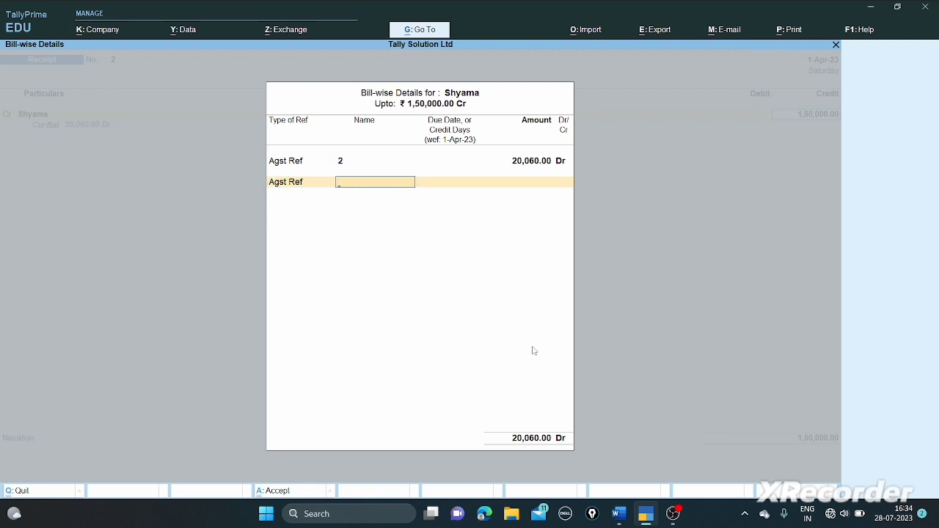
key("BackSpace")
key("BackSpace")
key("BackSpace")
key("BackSpace")
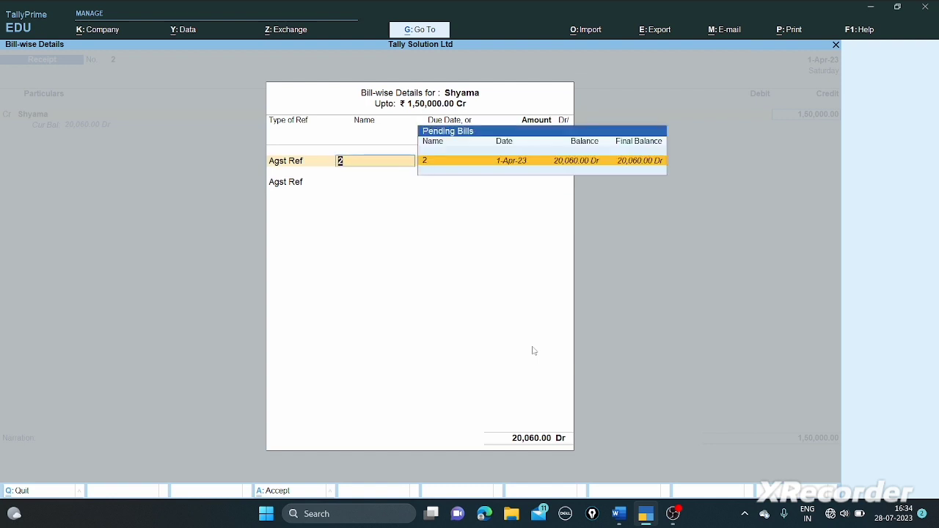
key("Return")
key("Return")
key("Return")
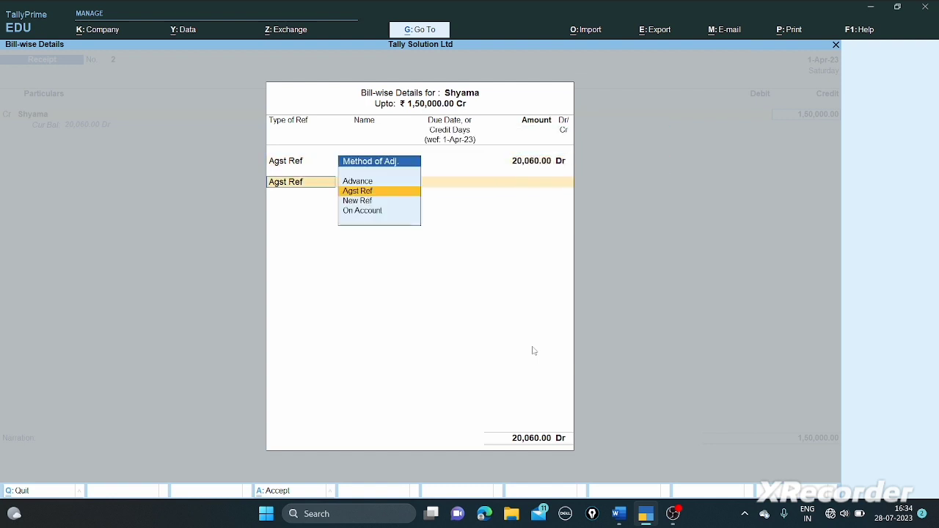
key("Return")
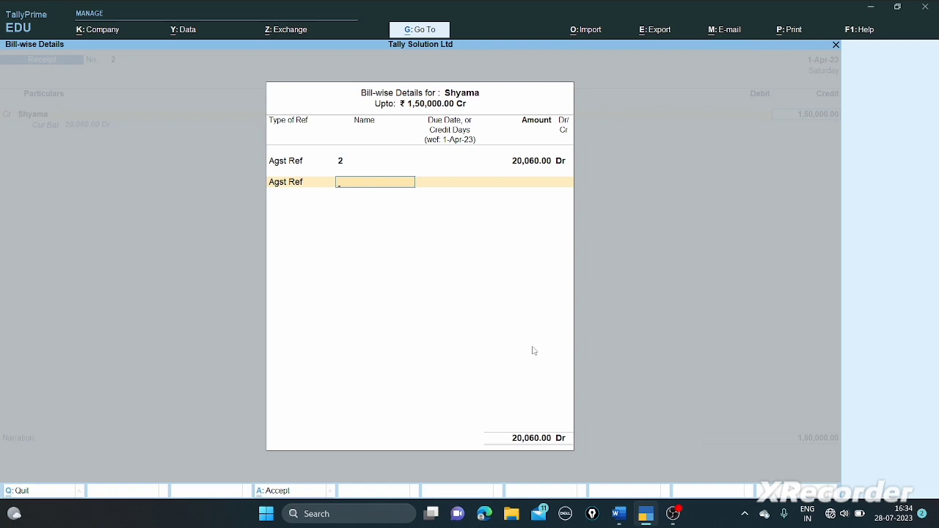
key("ctrl")
key("alt+Tab")
key("alt+Tab")
key("BackSpace")
key("BackSpace")
key("BackSpace")
key("BackSpace")
key("BackSpace")
key("BackSpace")
key("BackSpace")
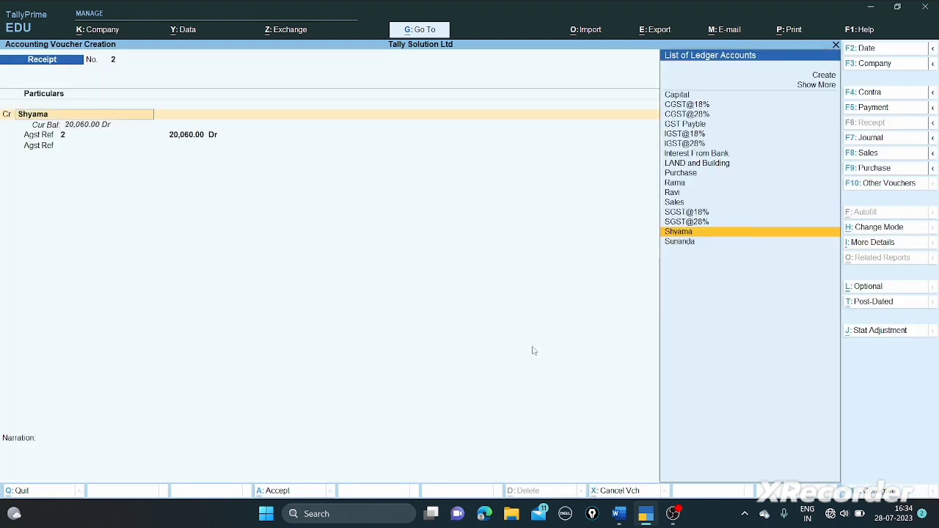
- Keep Shyama's 1,50,000 credit, adjusting against bill 2 and the remainder On Account
key("Return")
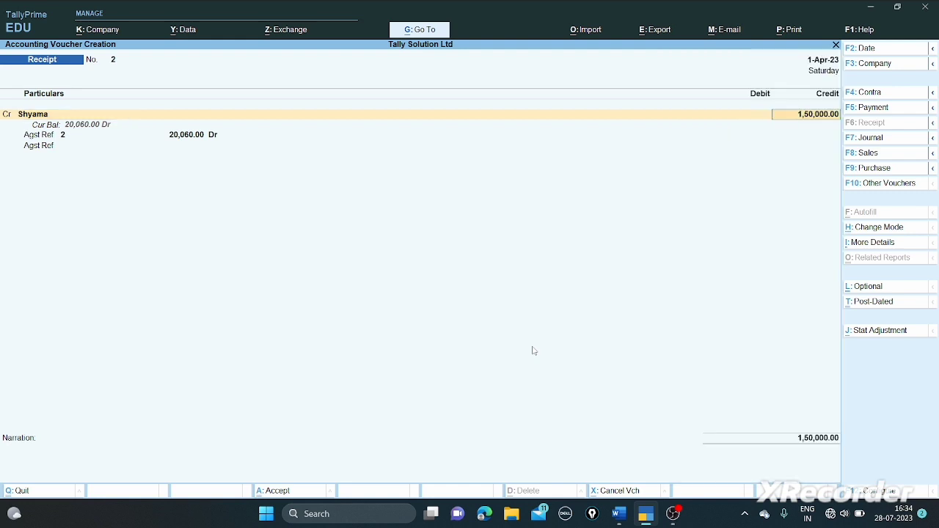
key("Return")
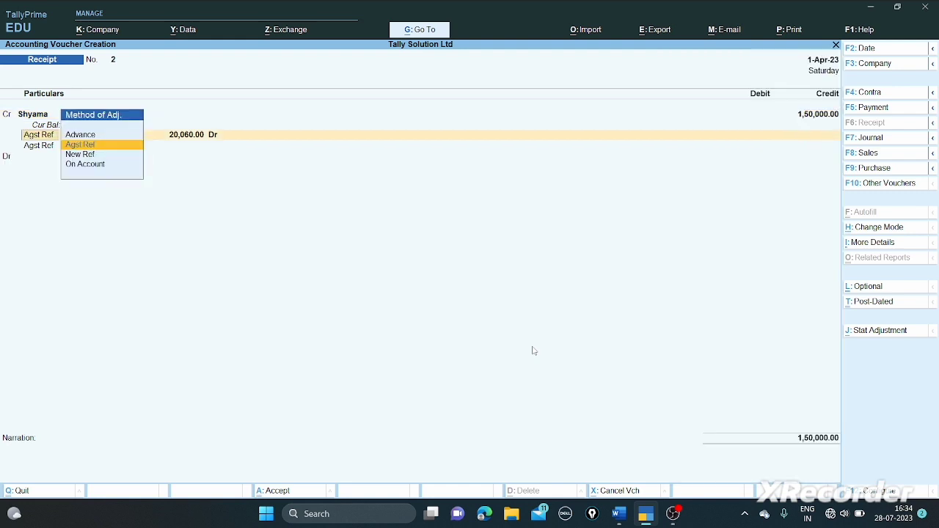
key("Return")
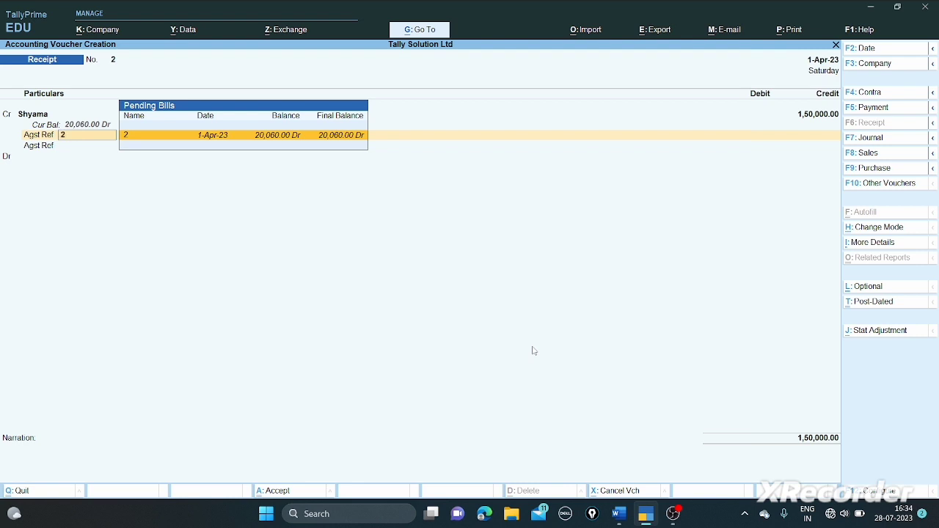
key("Return")
key("Return")
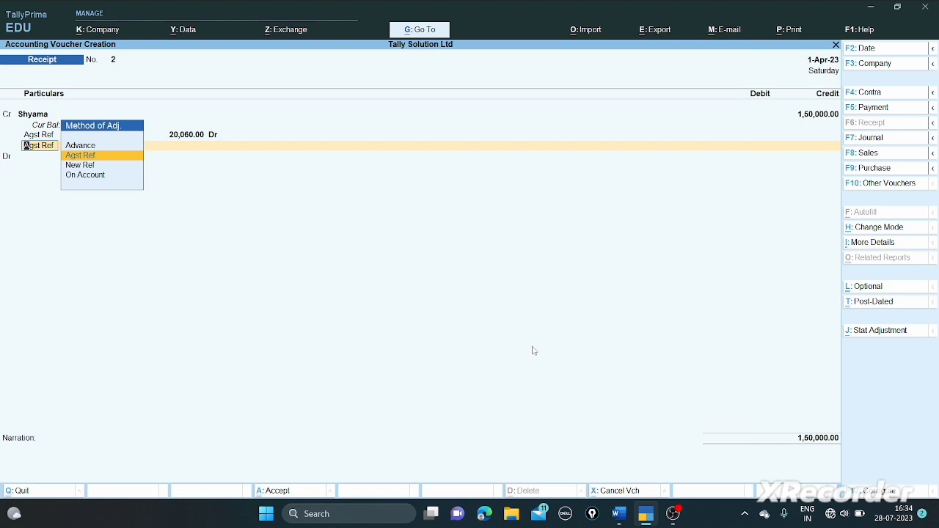
key("Down")
key("Down")
key("Return")
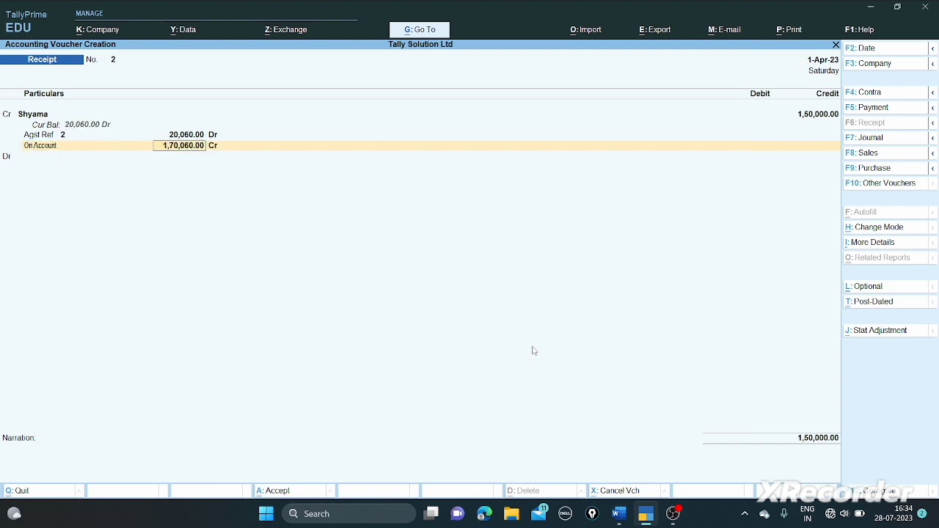
key("Return")
key("Return")
key("Return")
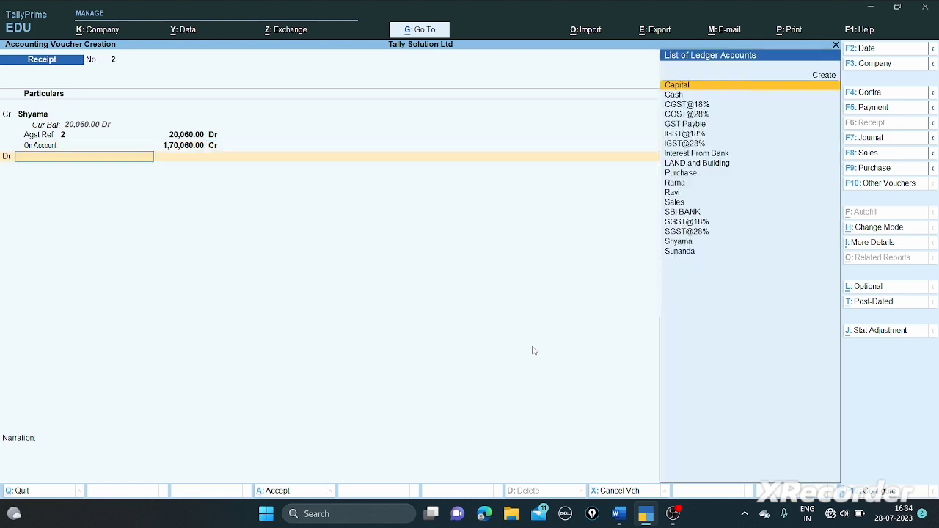
- Debit SBI BANK 1,50,000 and complete the receipt up to the save prompt
type("b")
key("BackSpace")
type("sb")
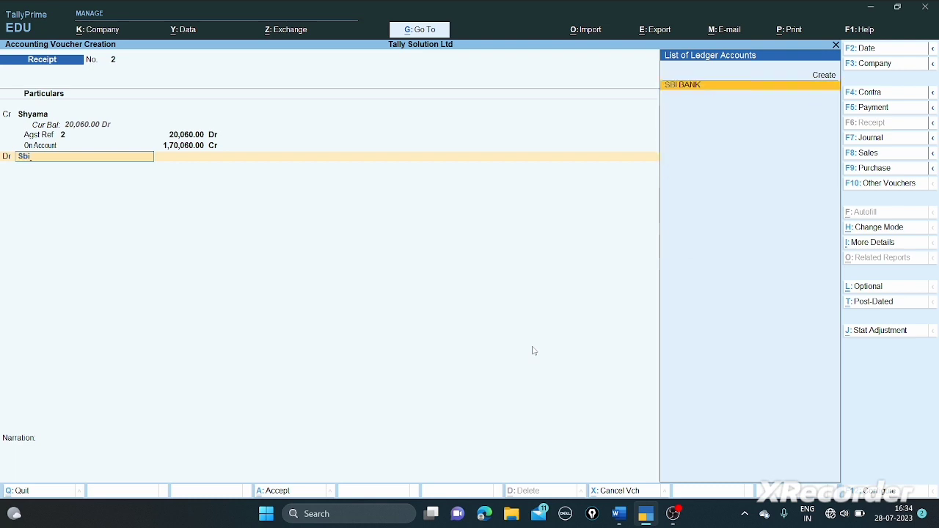
key("Return")
key("Return")
key("Return")
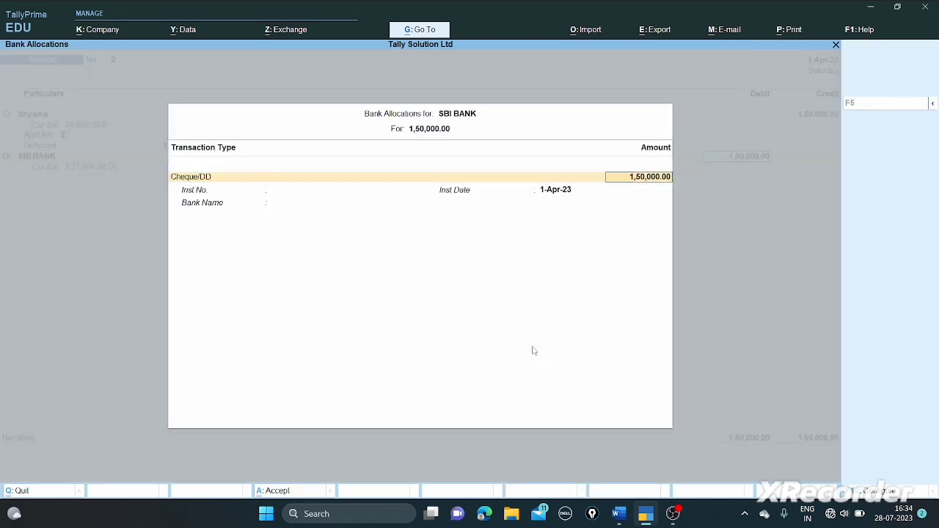
key("Return")
key("Return")
key("Return")
key("Return")
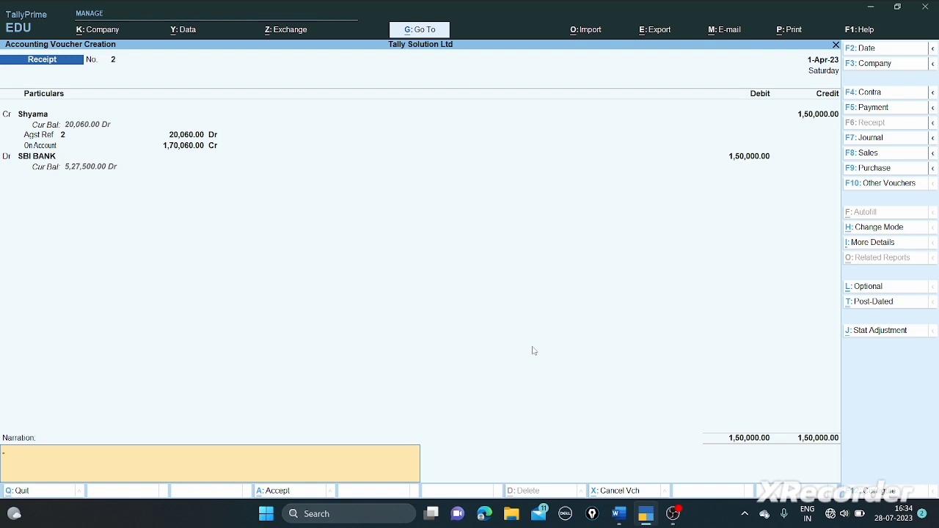
key("Return")
key("Return")
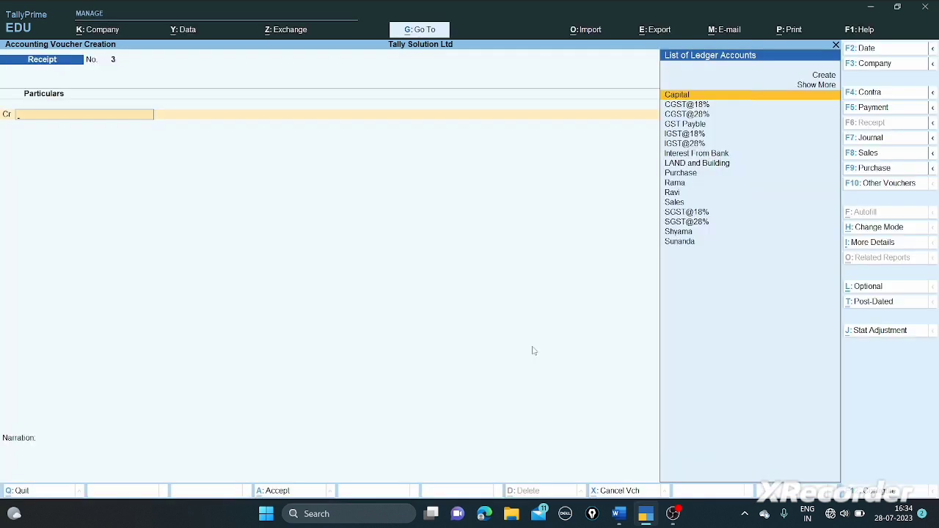
- Check the question paper, then switch to a Journal voucher
key("alt+Tab")
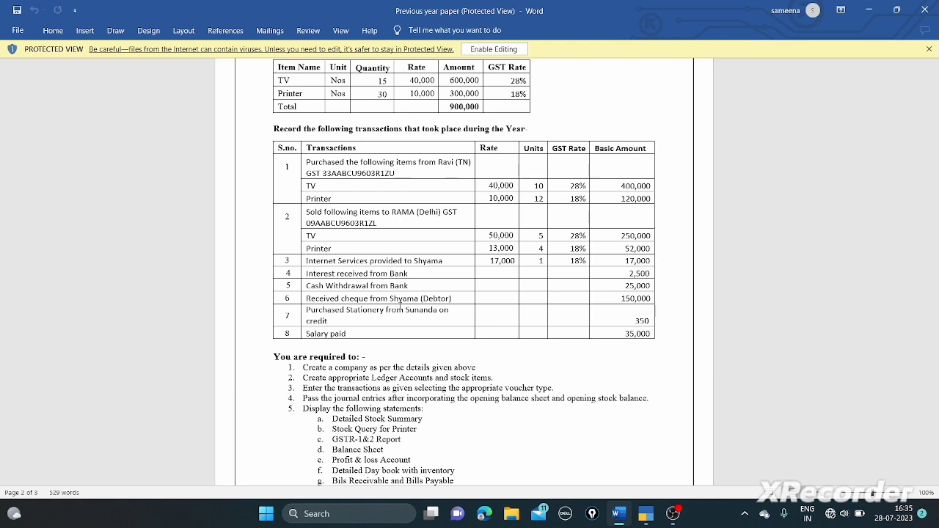
key("alt+Tab")
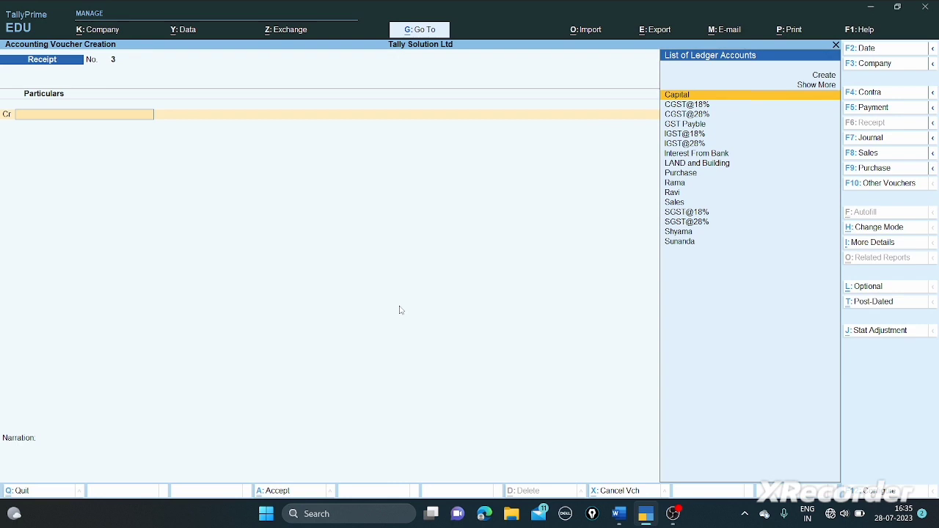
key("F7")
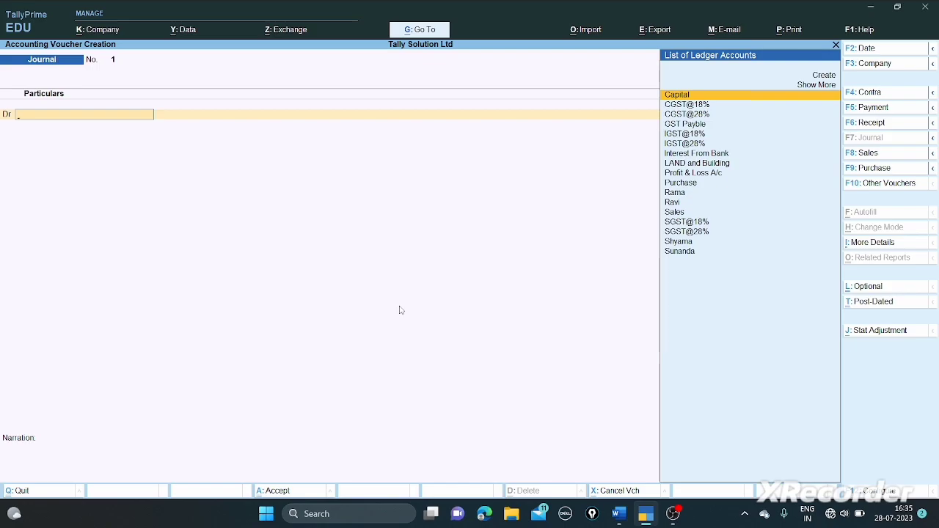
- From the journal's ledger list, create a Stationary ledger under Indirect Expenses with GST Not Applicable
key("alt+Tab")
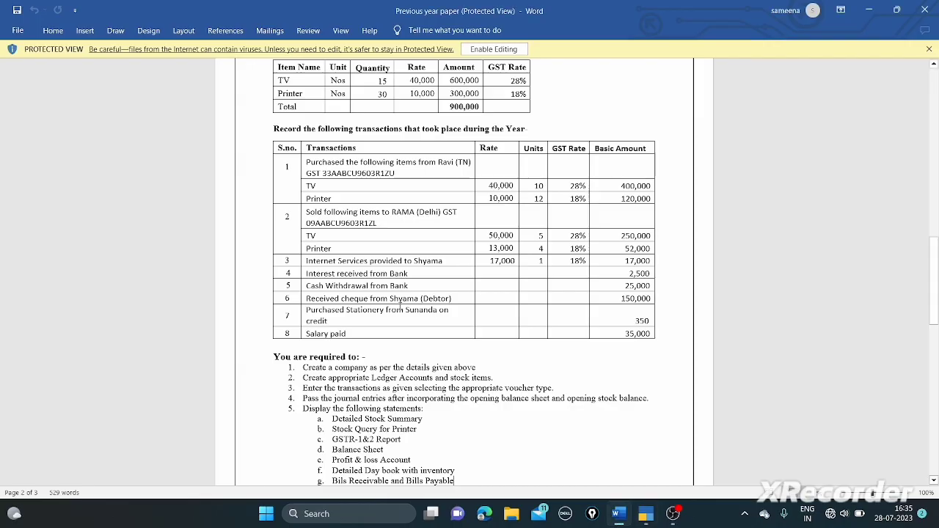
key("alt+Tab")
key("Up")
key("Up")
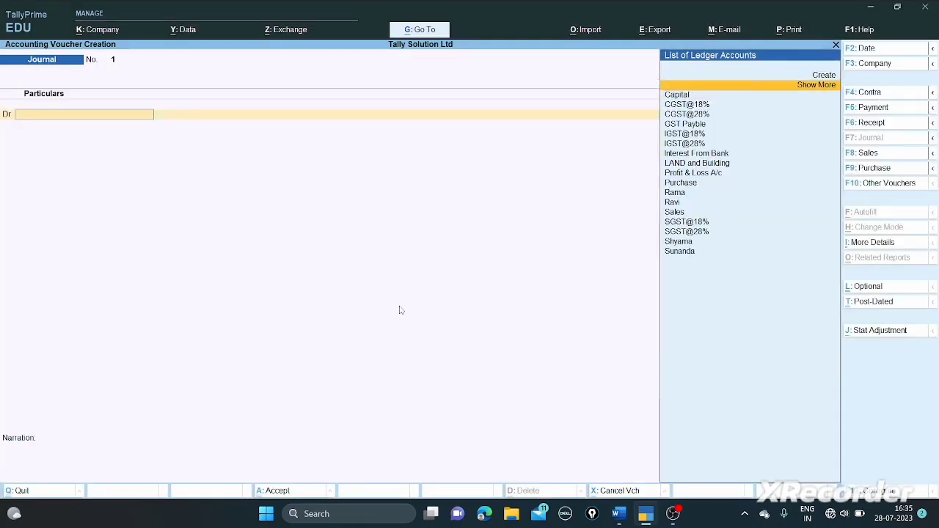
key("Return")
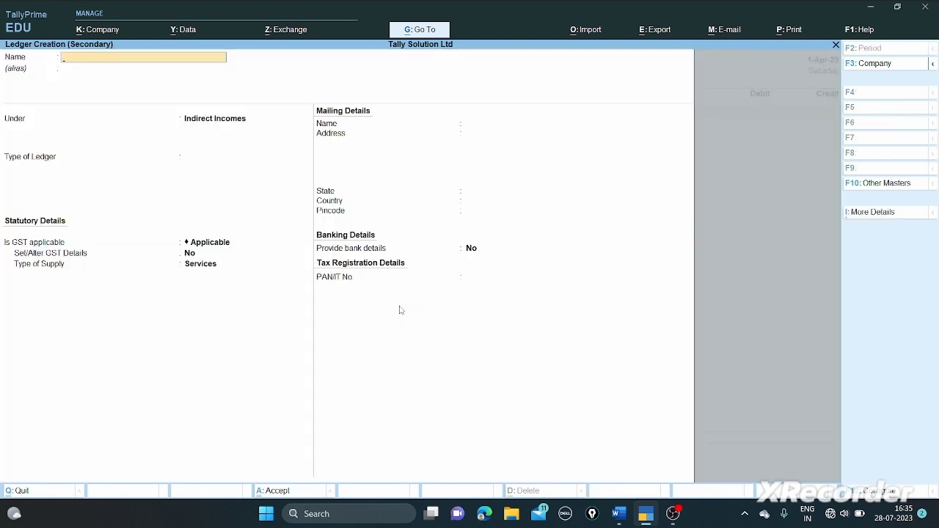
type("Statio")
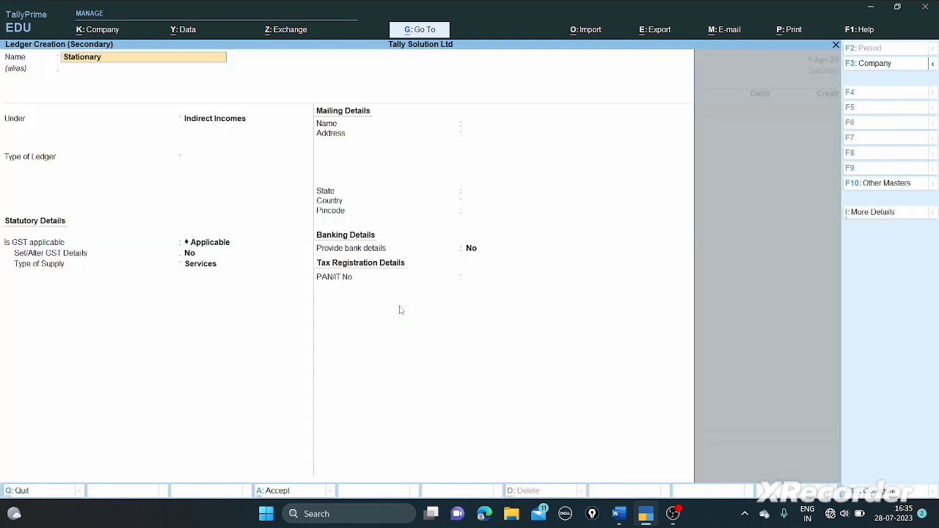
type("nary")
key("Return")
key("Return")
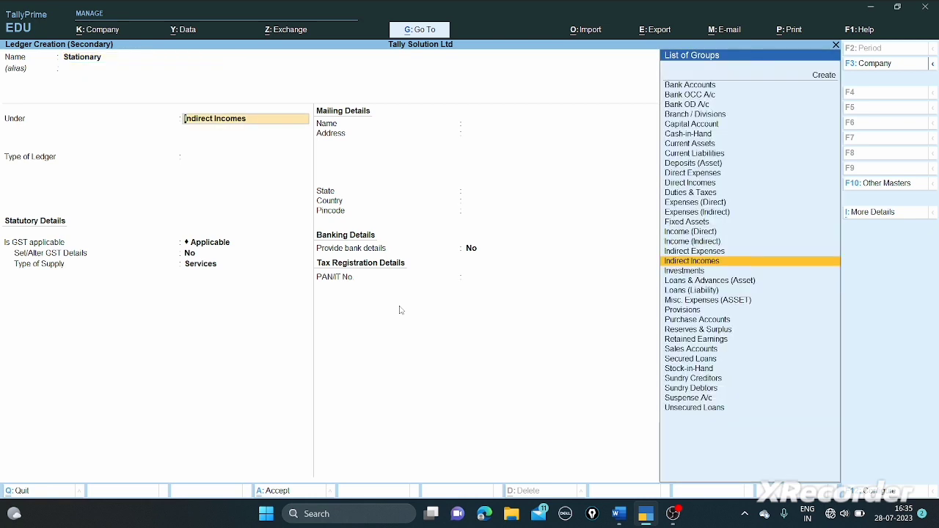
key("Up")
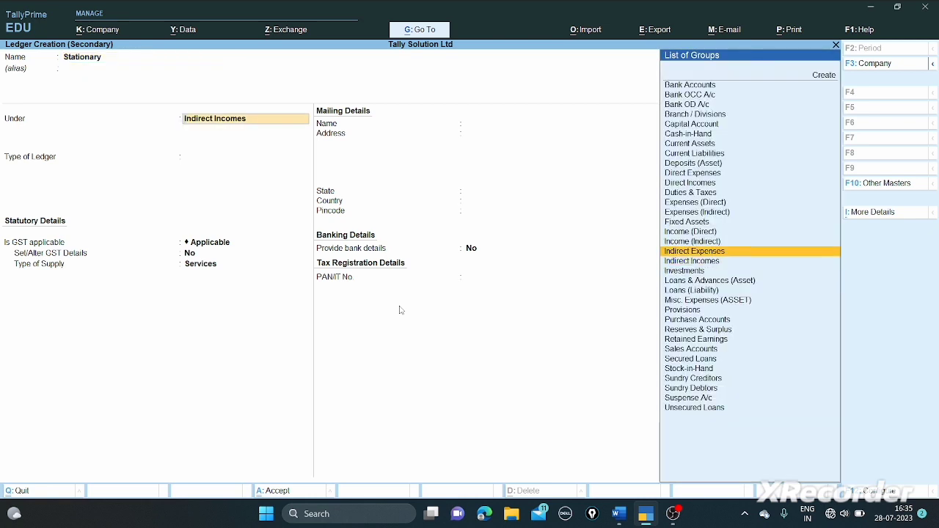
key("Return")
key("Return")
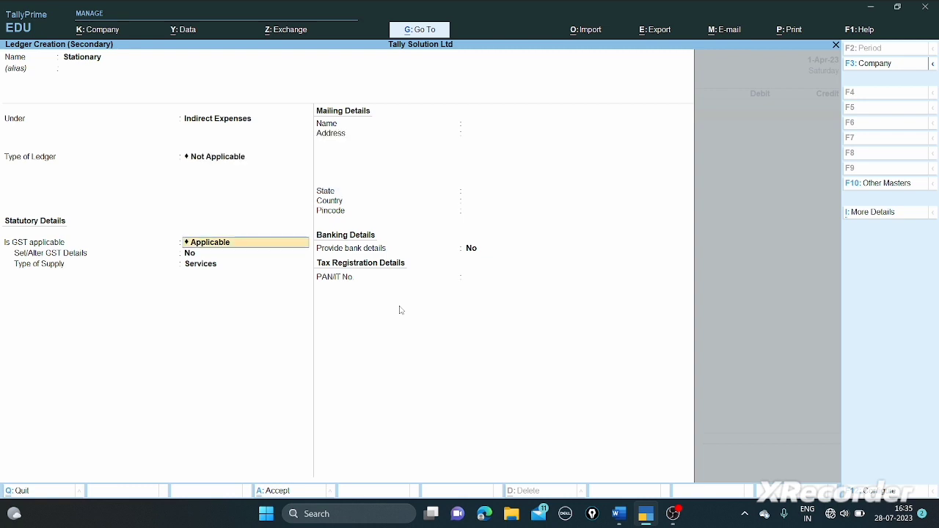
type("No")
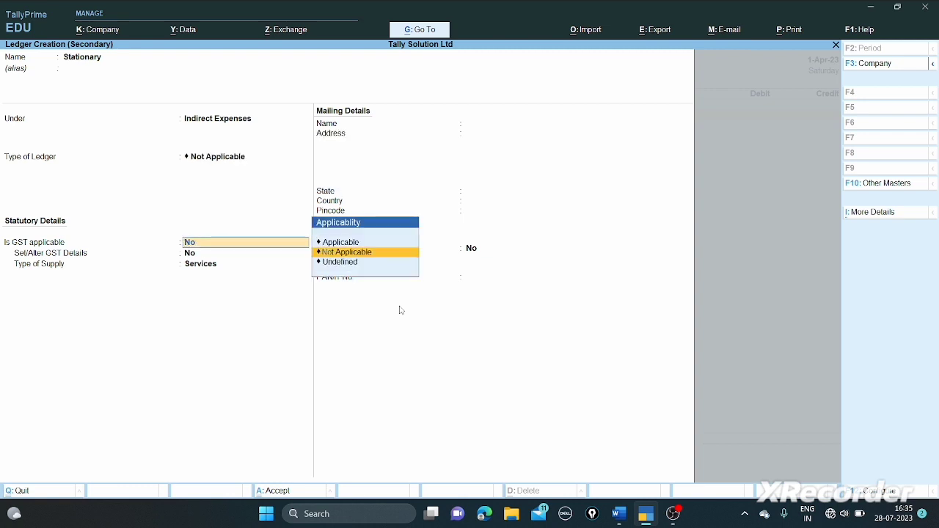
key("Return")
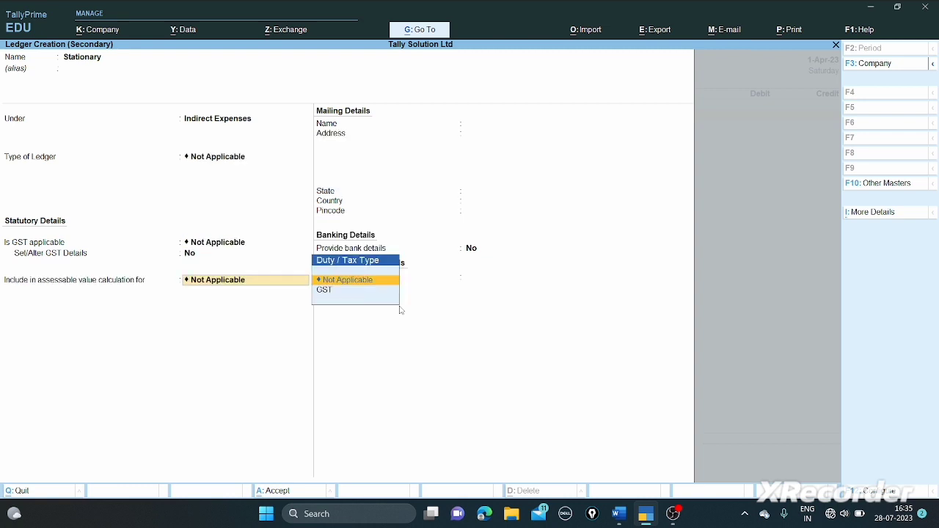
key("Return")
key("Return")
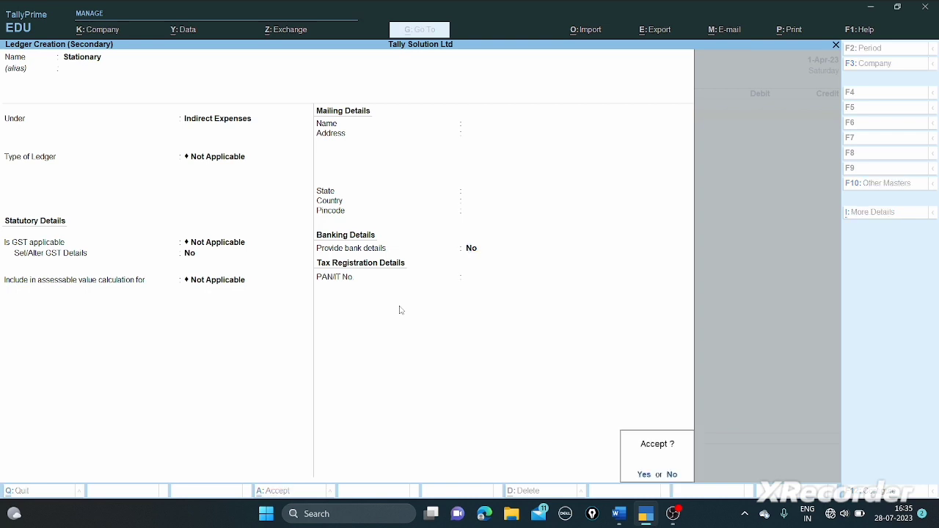
key("Return")
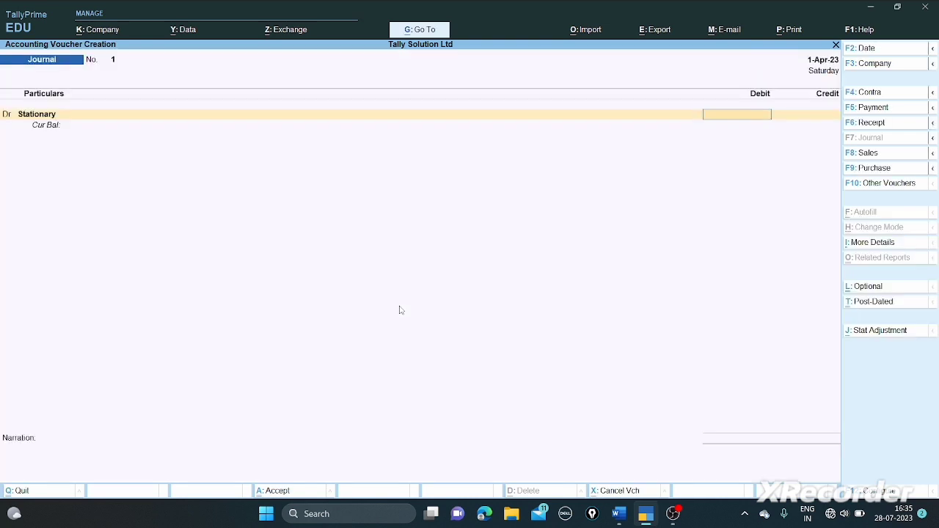
- Debit Stationary with 350 and choose Sunanda as the credit ledger
type("350")
key("Return")
key("Return")
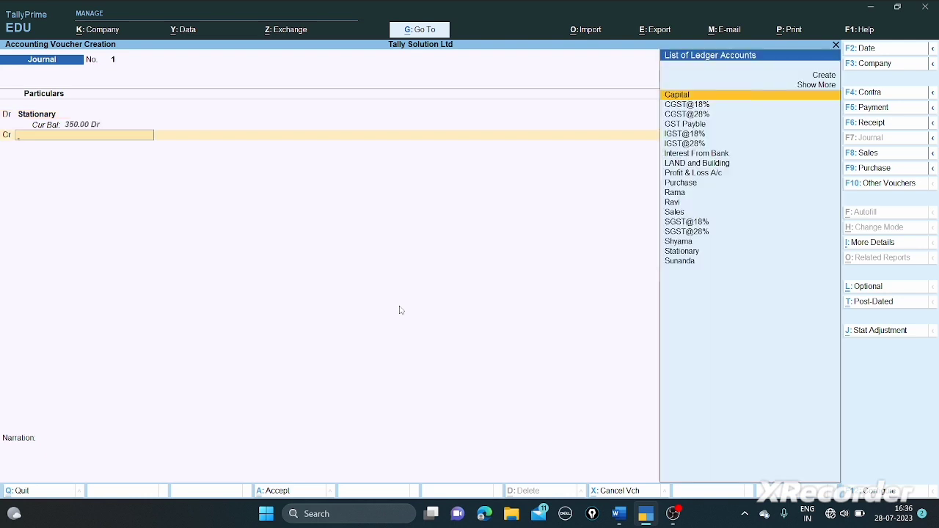
type("su")
key("Return")
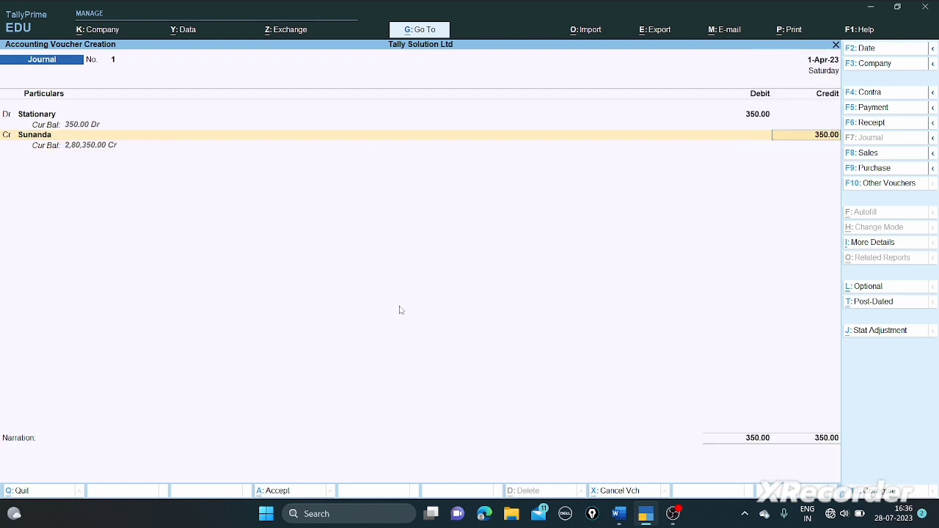
key("Return")
- Record Sunanda's 350 Cr as new bill reference 1 and save the journal voucher
key("Up")
key("Up")
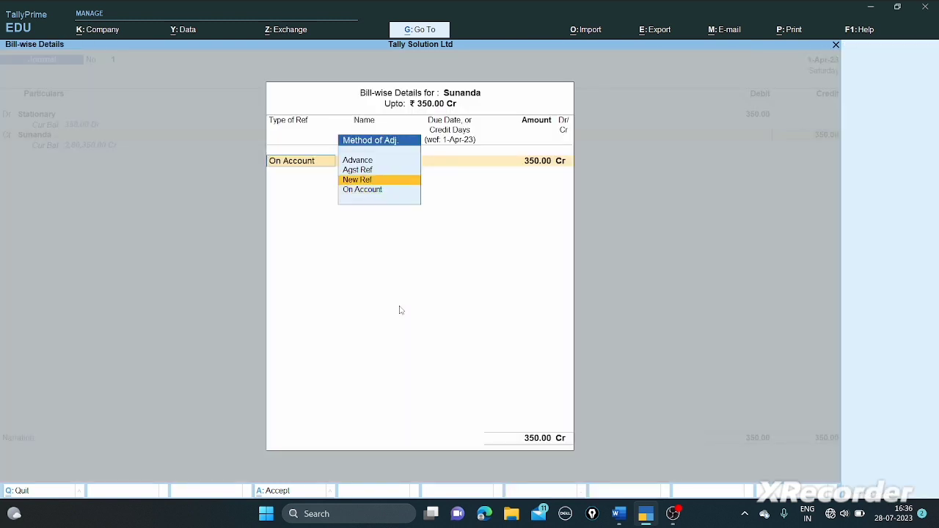
key("Return")
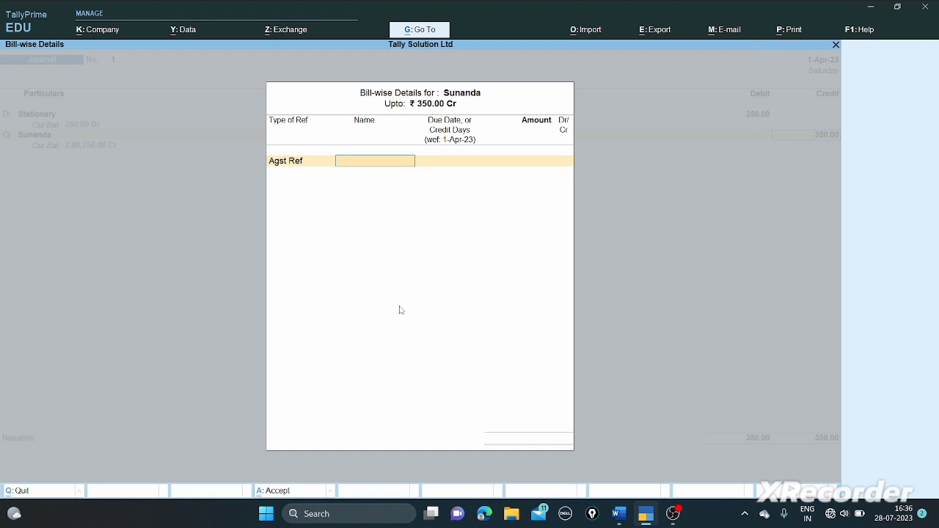
key("Escape")
key("Escape")
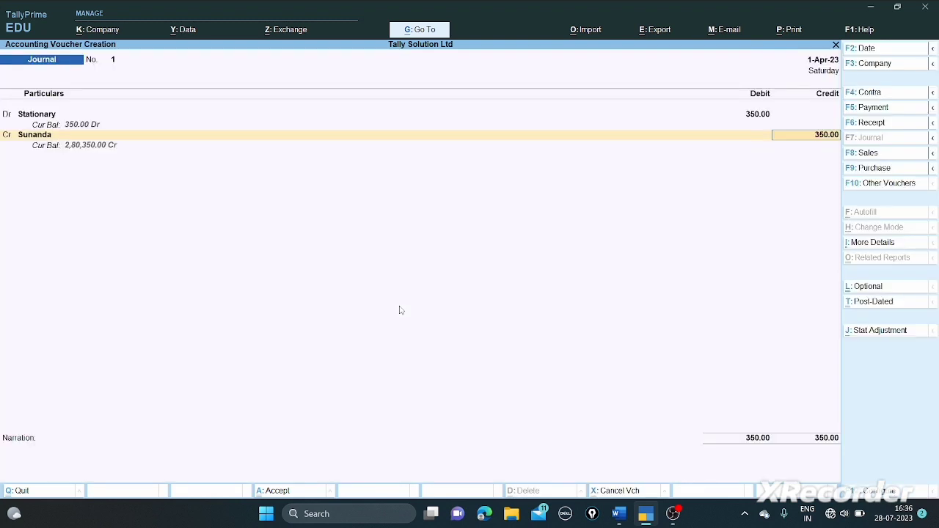
key("Return")
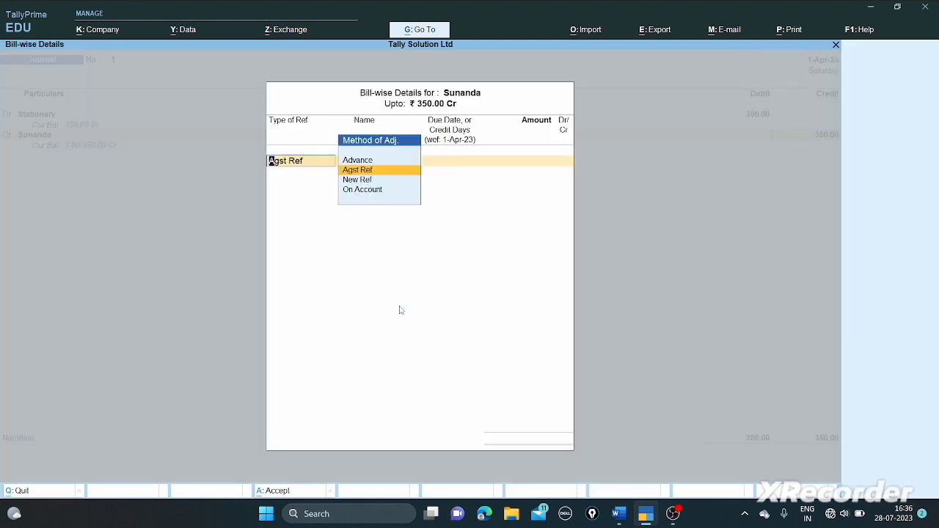
key("Down")
key("Return")
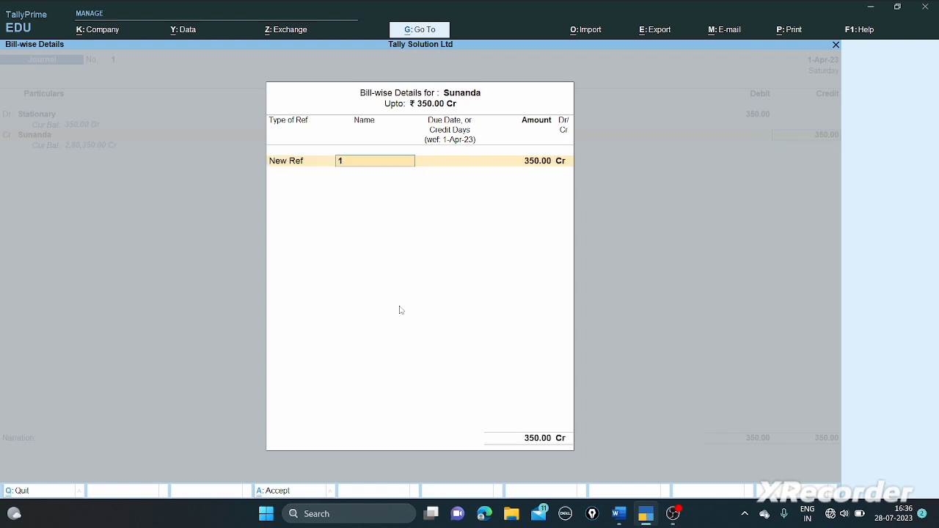
key("Return")
key("Return")
key("Return")
key("Return")
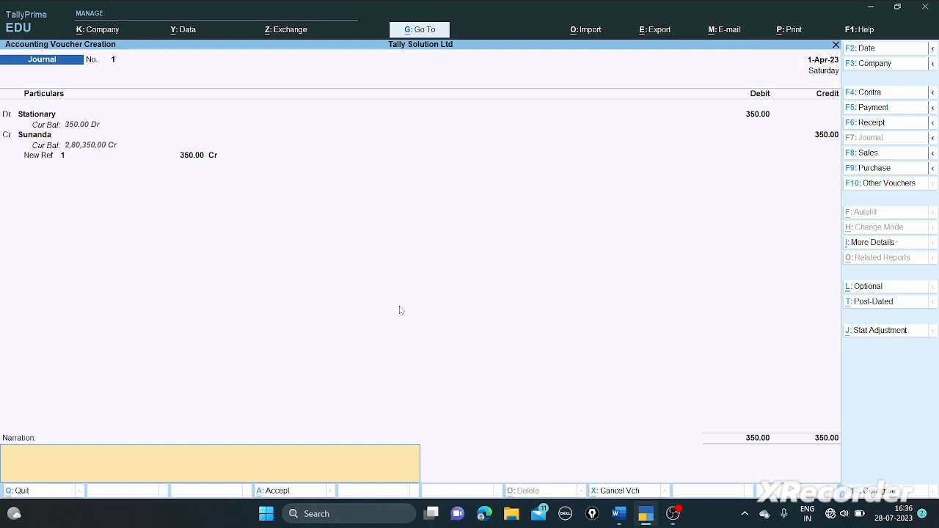
key("Return")
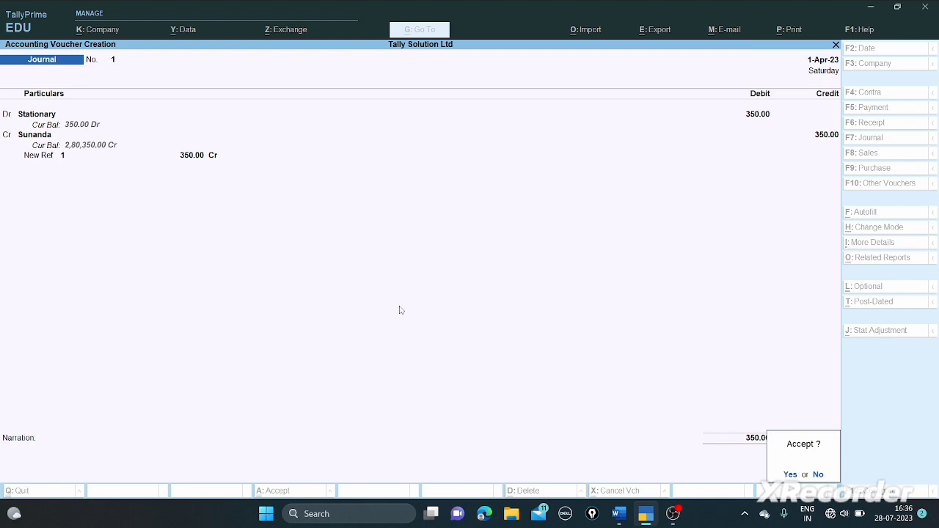
key("Return")
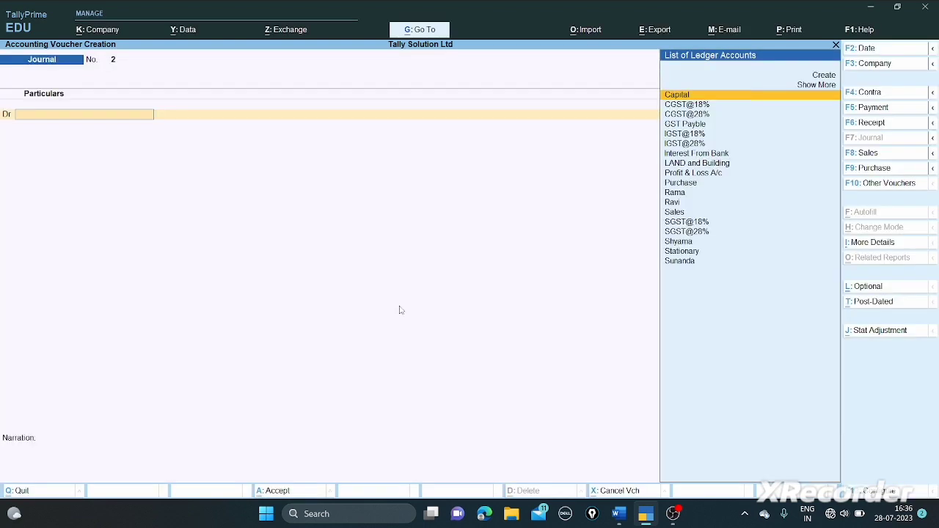
- Check the question paper in Word, then create a new ledger named Salary
key("alt+Tab")
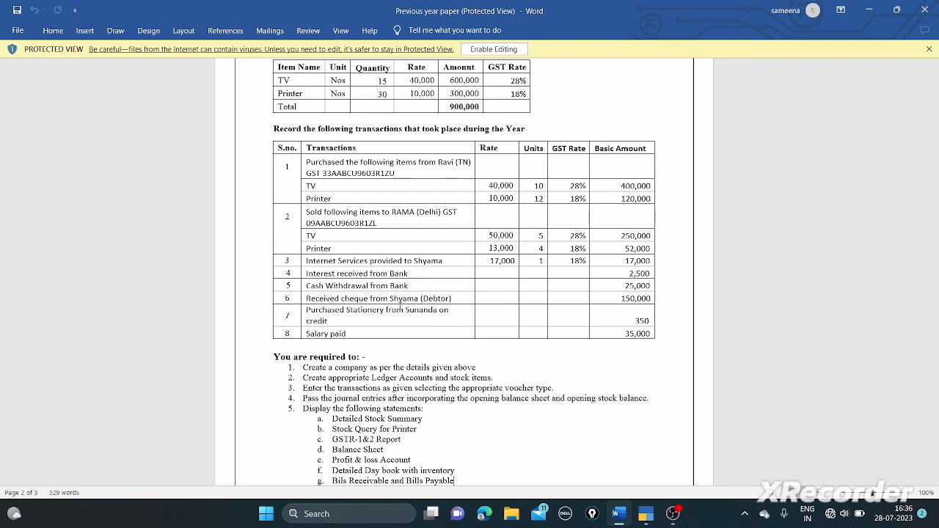
key("alt+Tab")
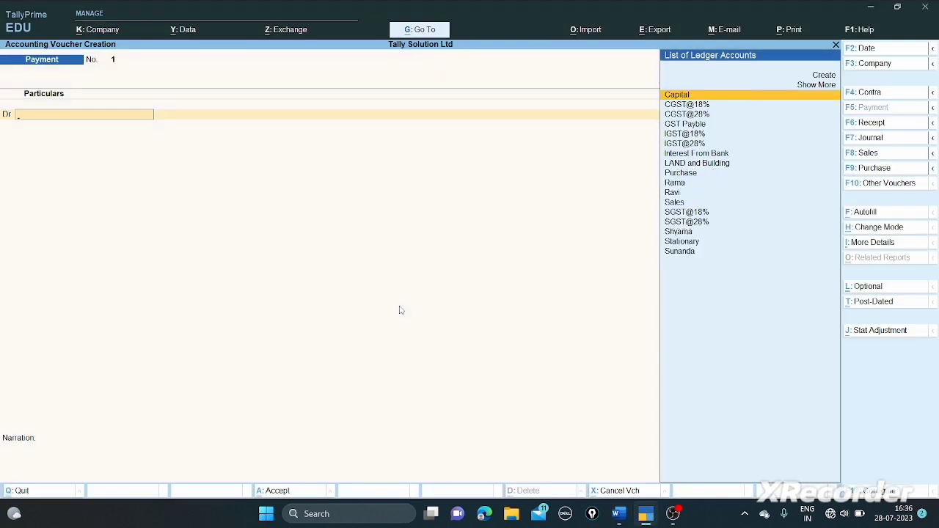
key("Up")
key("Up")
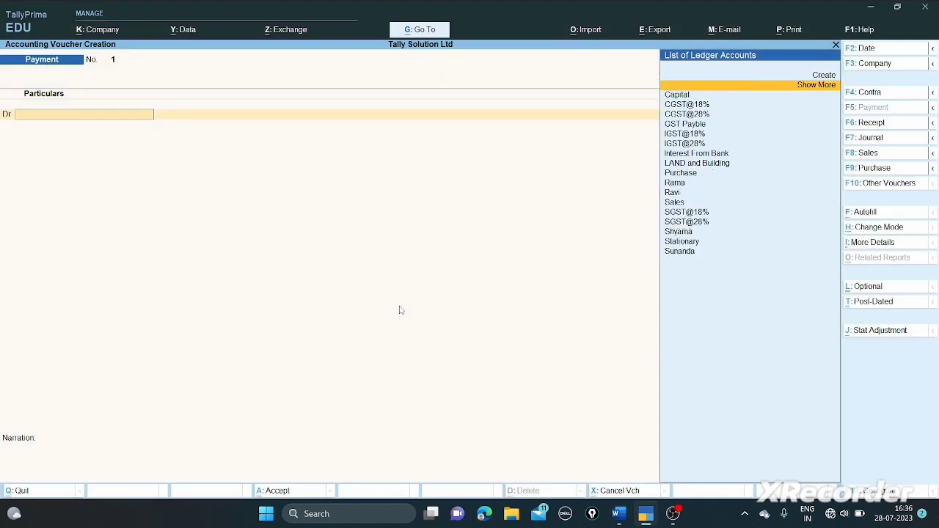
key("Return")
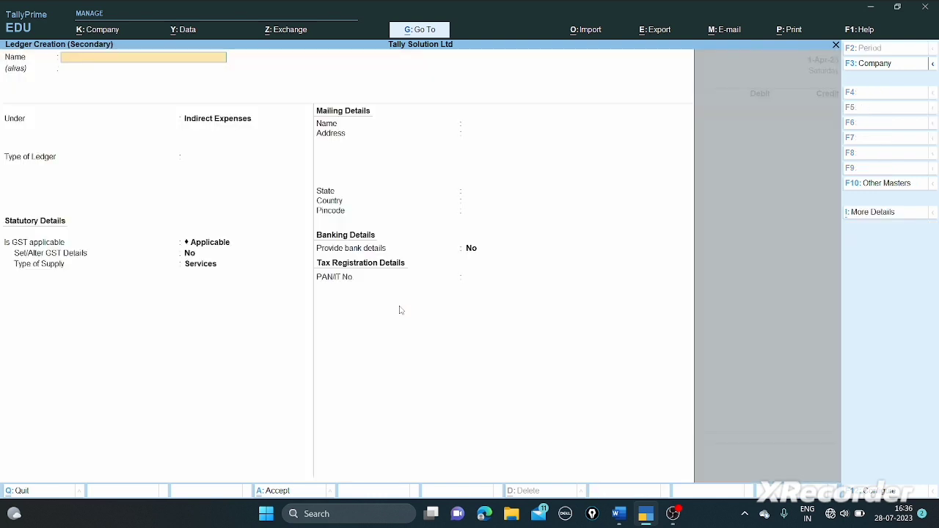
type("Sa")
key("Return")
key("Return")
- Group Salary under Indirect Expenses with GST Not Applicable and finish the ledger
key("Return")
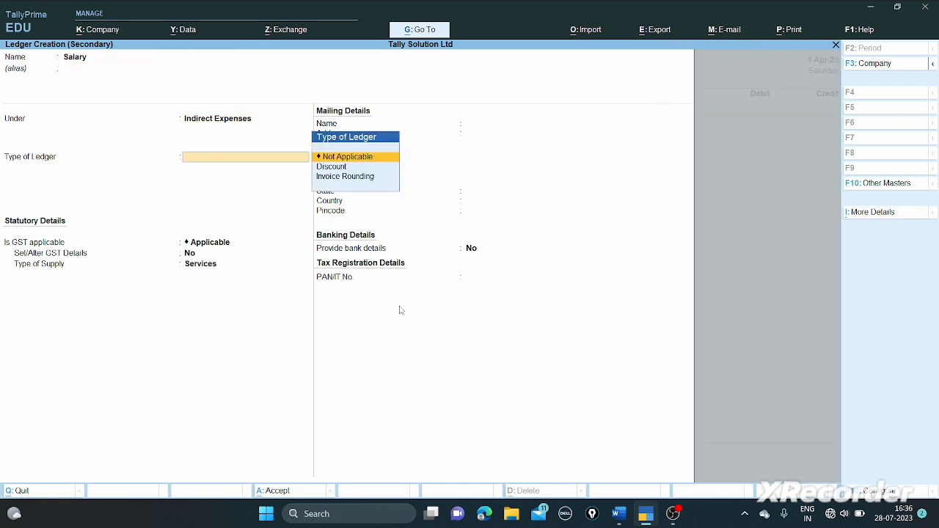
key("Return")
type("No")
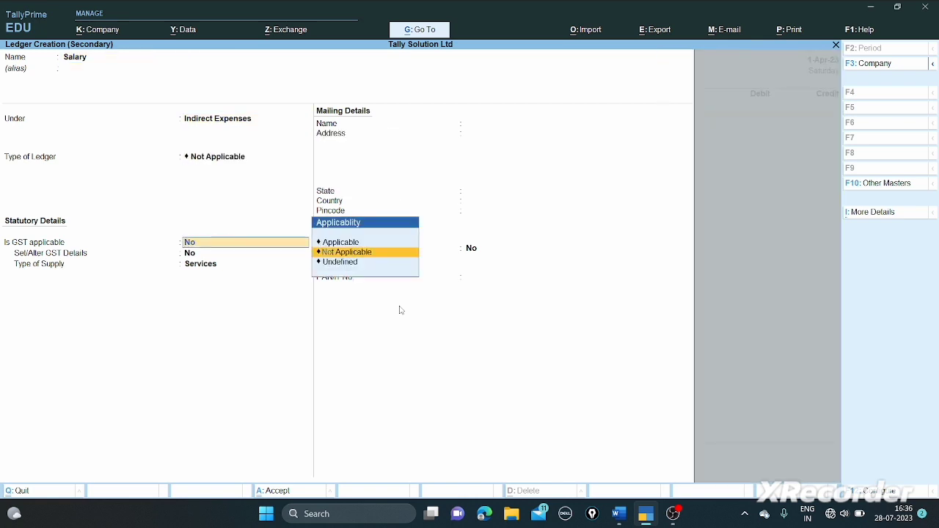
key("Return")
key("Return")
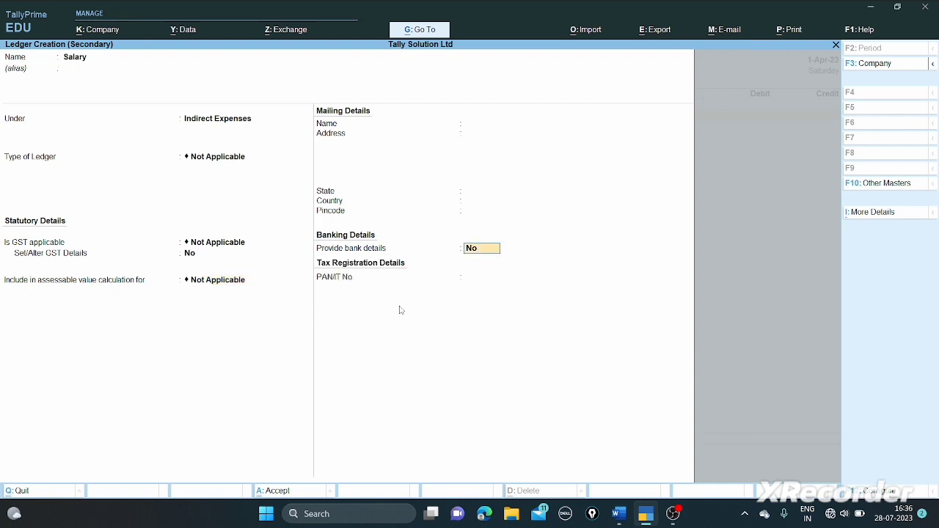
key("Return")
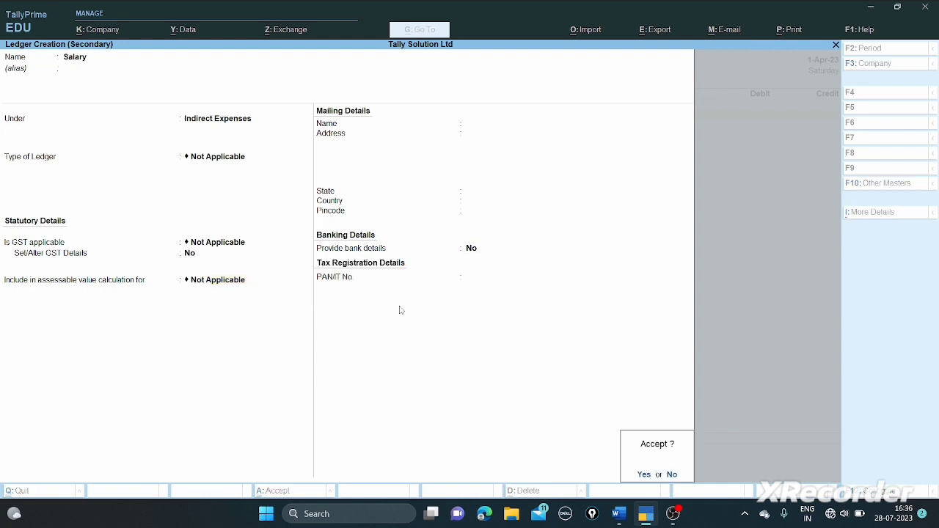
key("Return")
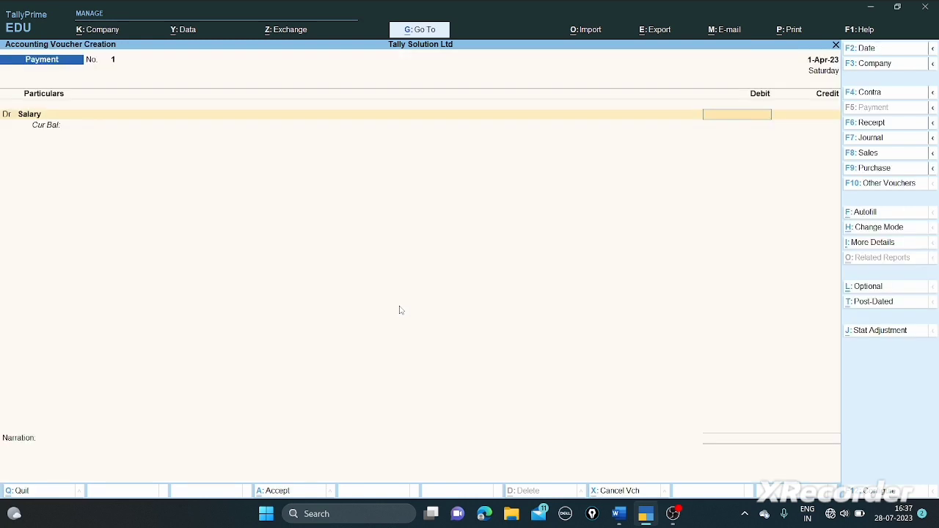
- Debit Salary 35,000 against Cash, save the payment, and scroll the Word question paper
type("35000")
key("Return")
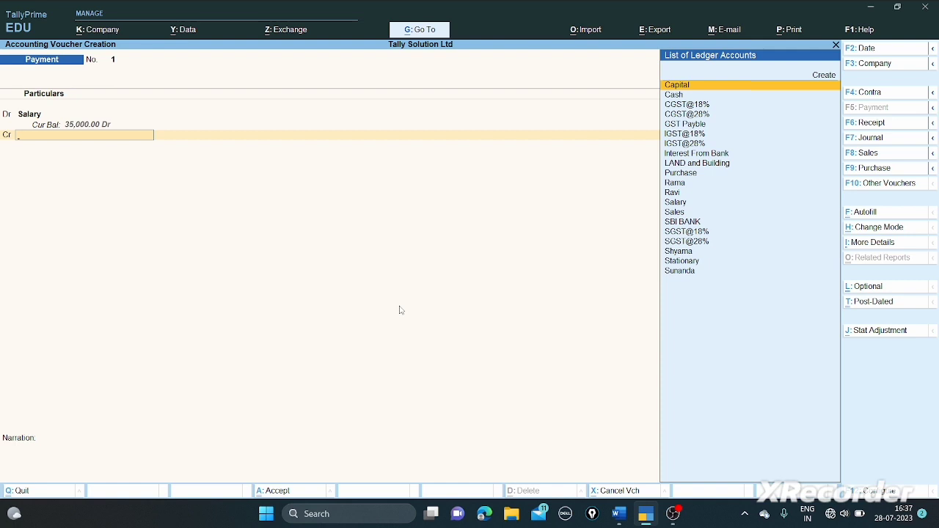
key("Down")
key("Return")
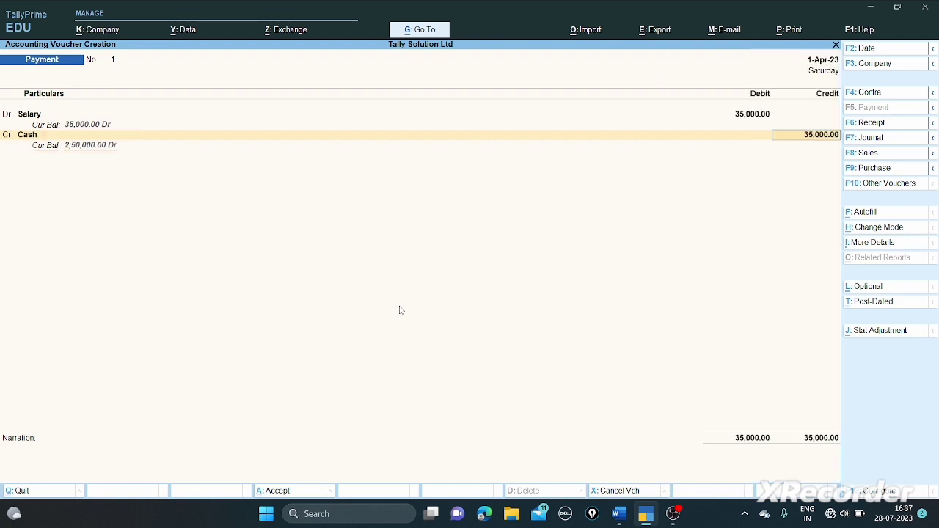
key("Return")
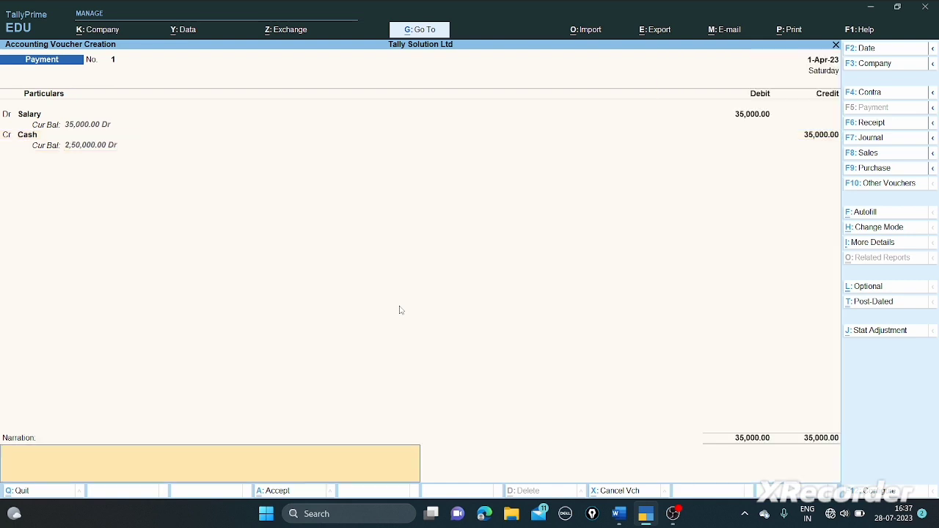
key("Return")
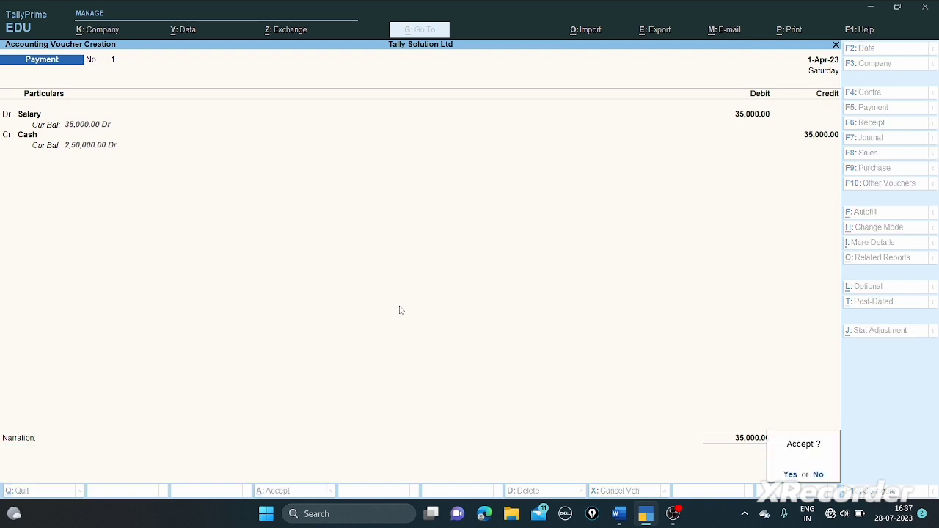
key("Return")
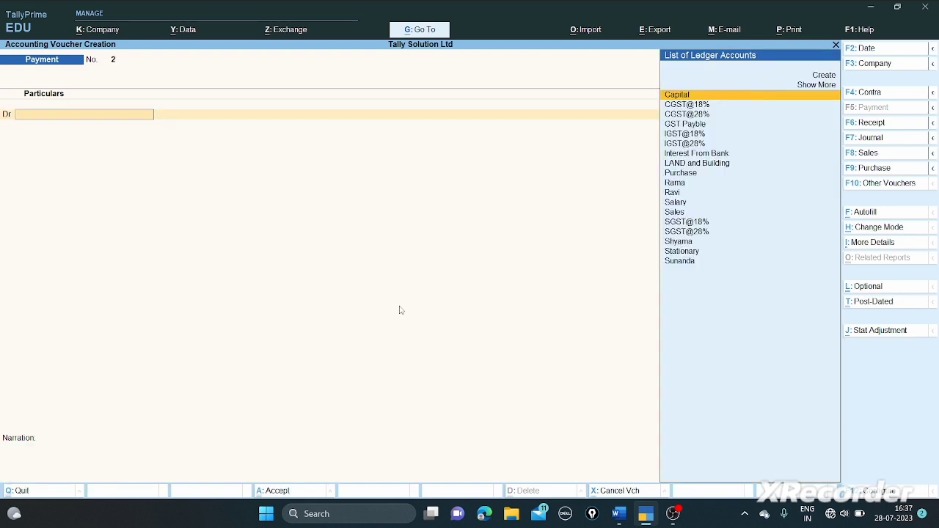
key("alt+Tab")
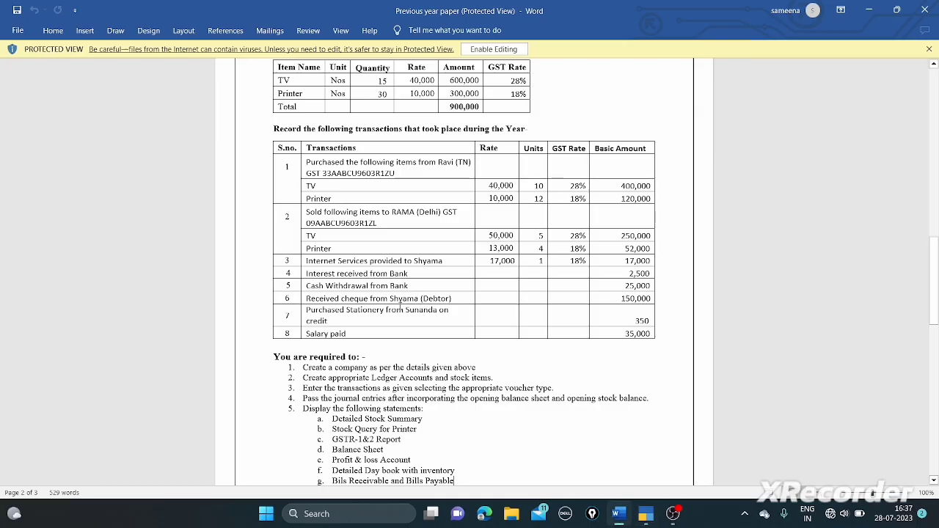
scroll(400, 309, "down", 4)
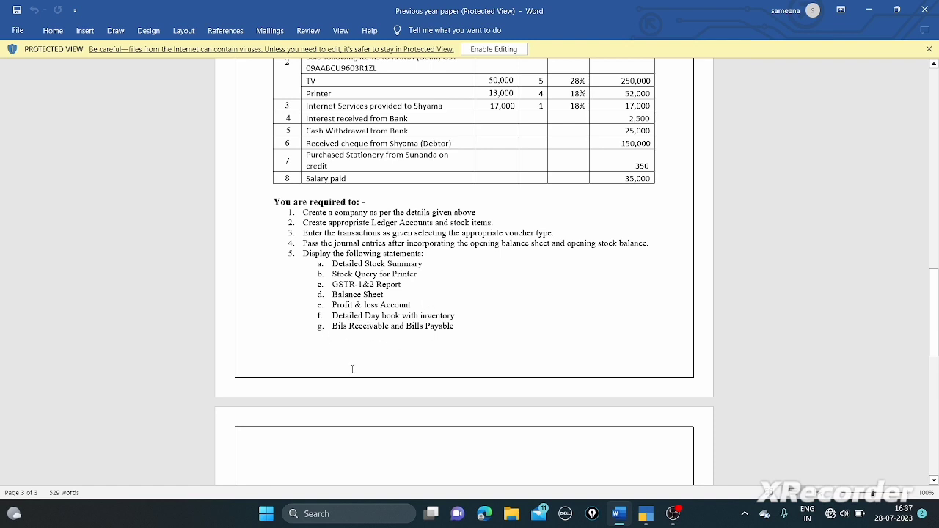
- Switch from the Word question paper to TallyPrime's new Payment voucher No. 2
key("alt")
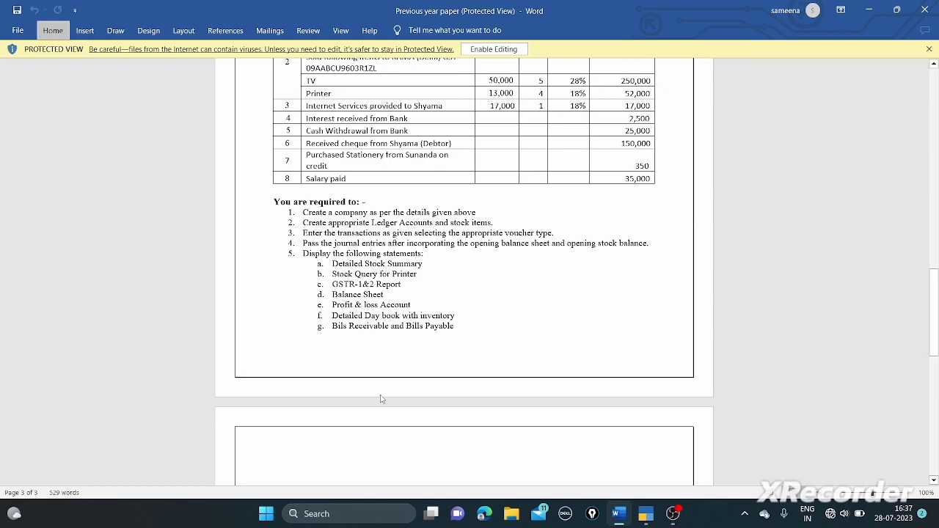
key("alt+Tab")
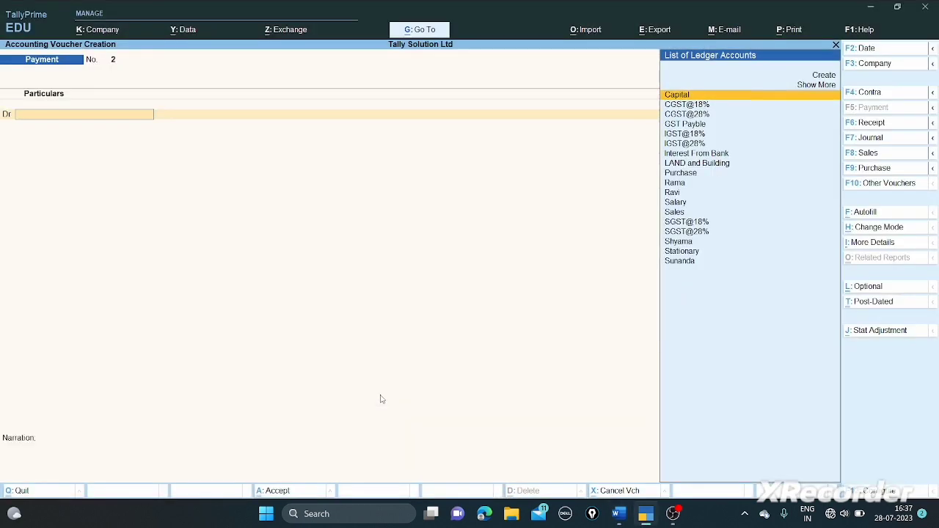
- Abandon the unfinished payment voucher and open the Stock Summary report
key("Escape")
key("y")
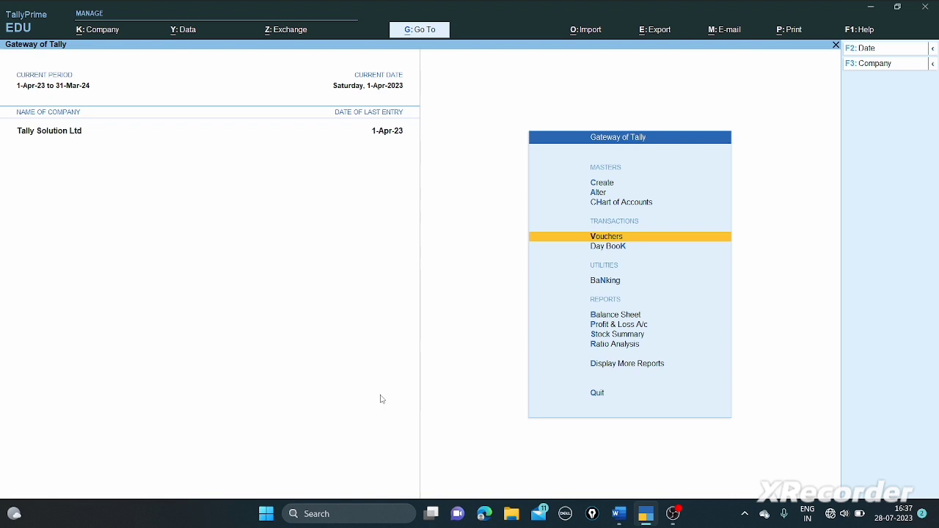
key("Down")
key("Down")
key("Down")
key("Down")
key("Down")
key("Down")
key("Down")
key("Down")
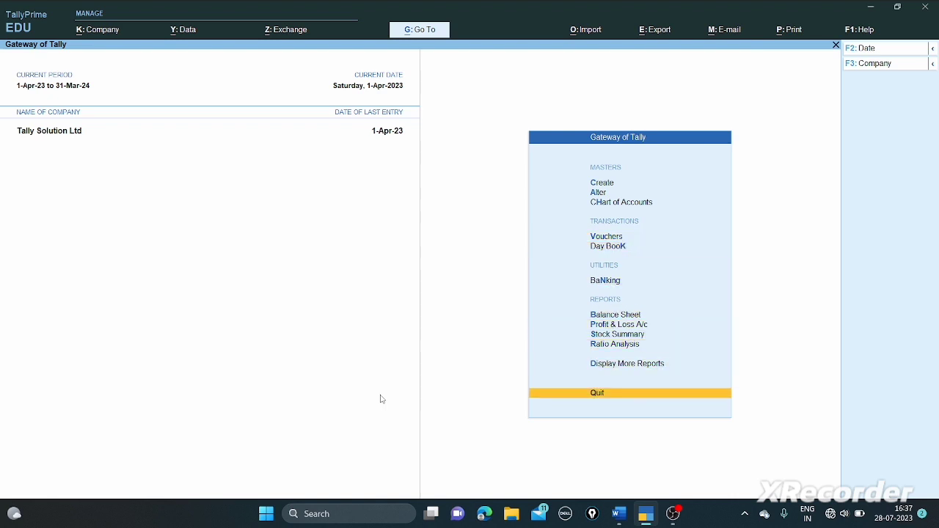
key("Up")
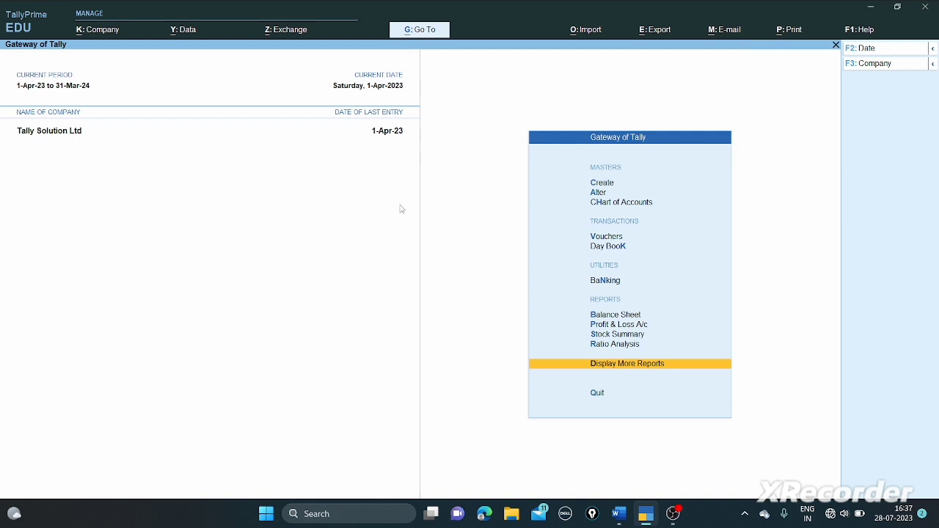
left_click(416, 31)
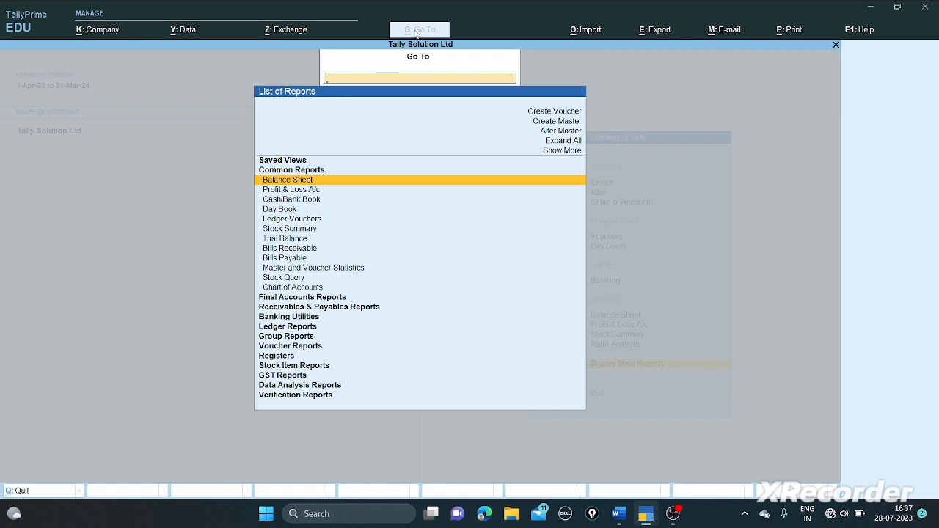
type("St")
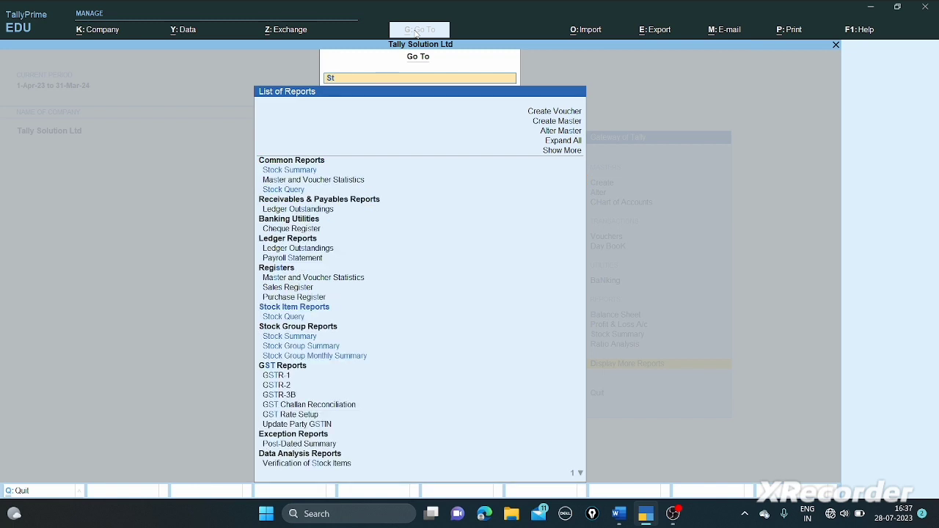
type("ock")
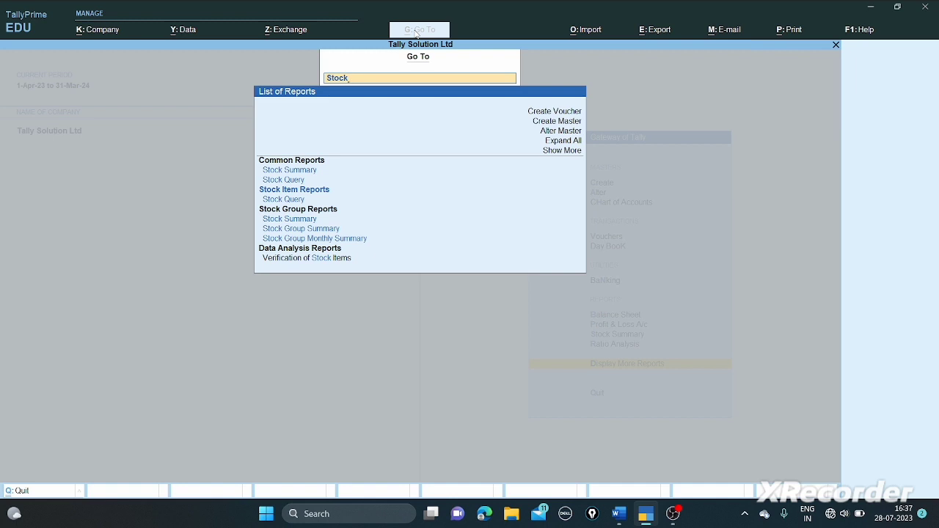
key("Down")
key("Down")
key("Up")
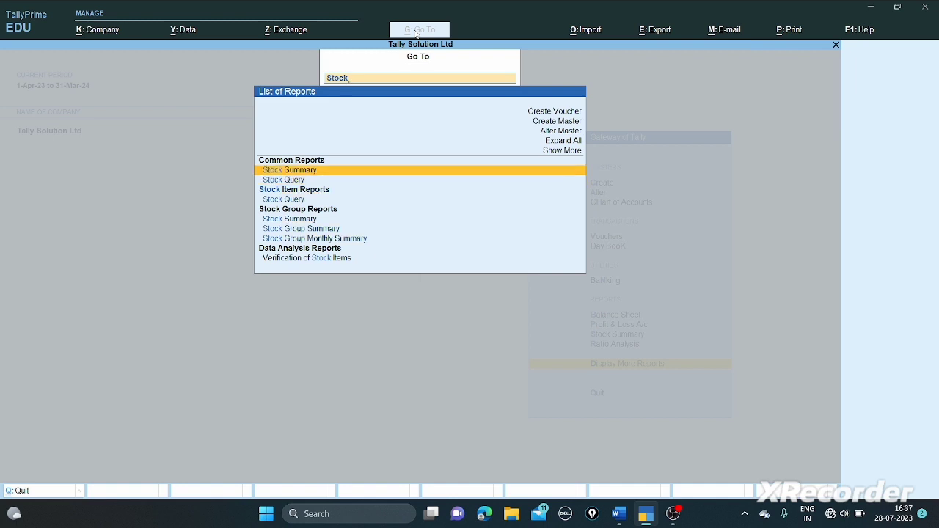
key("Return")
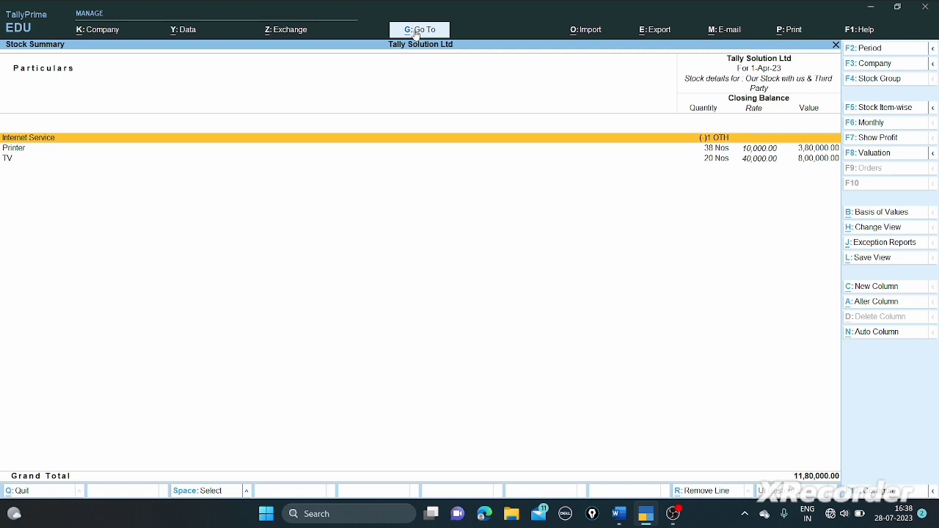
- Show Opening, Inwards and Outwards columns in Detailed format, review the 11,80,000.00 closing, then close
key("F12")
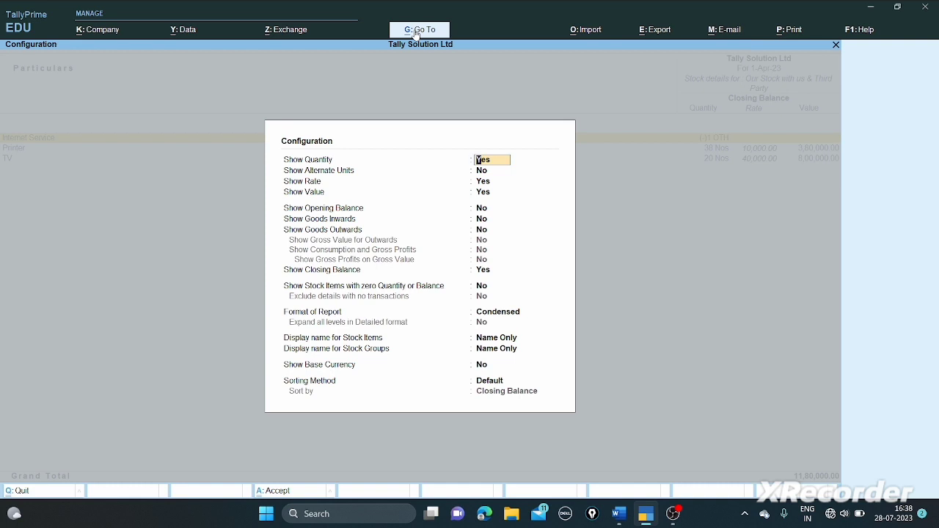
key("Return")
key("Return")
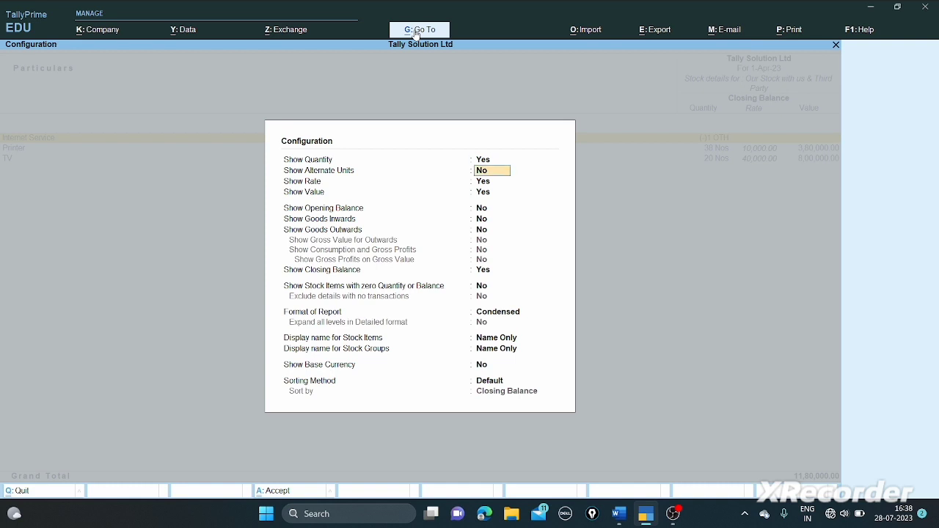
key("Return")
key("Return")
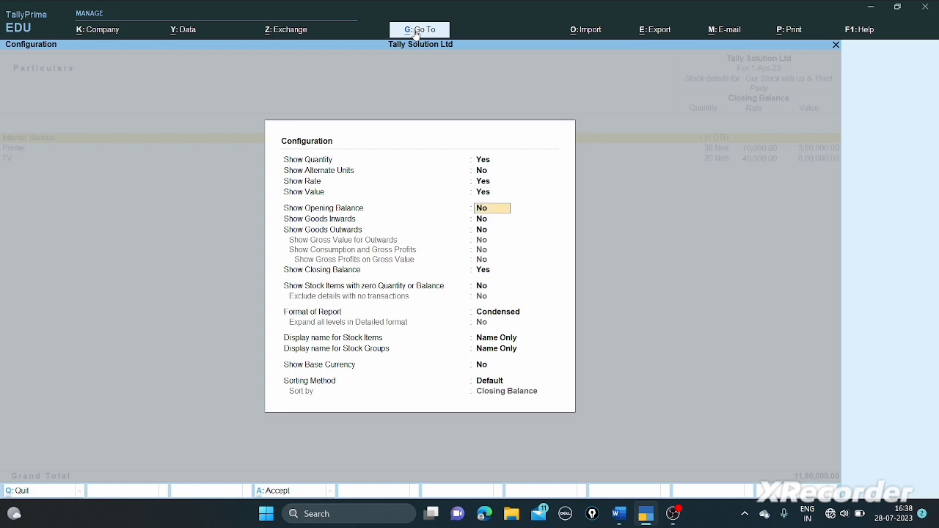
type("y")
key("Return")
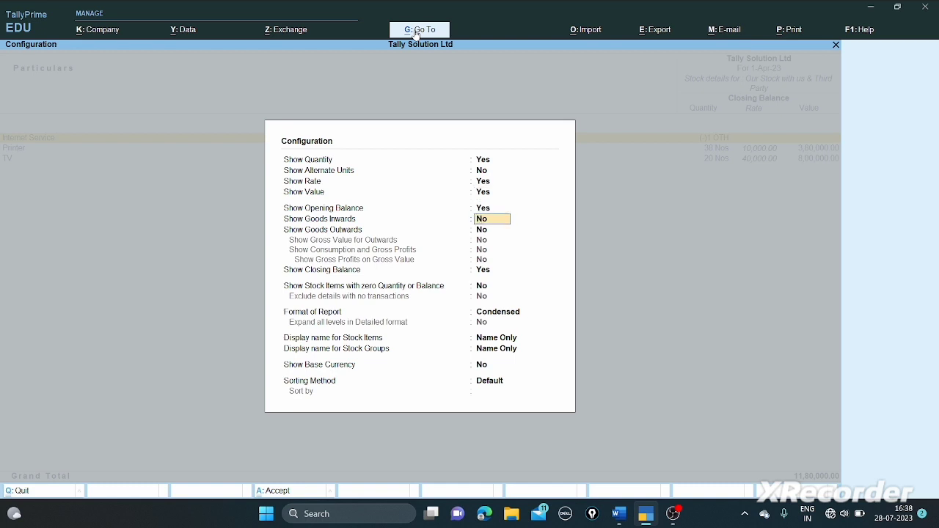
type("y")
key("Return")
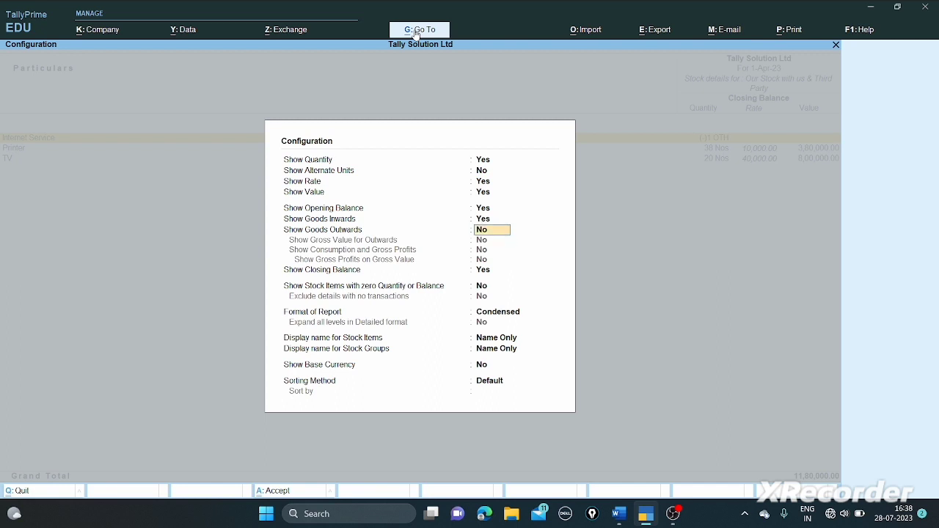
type("y")
key("Return")
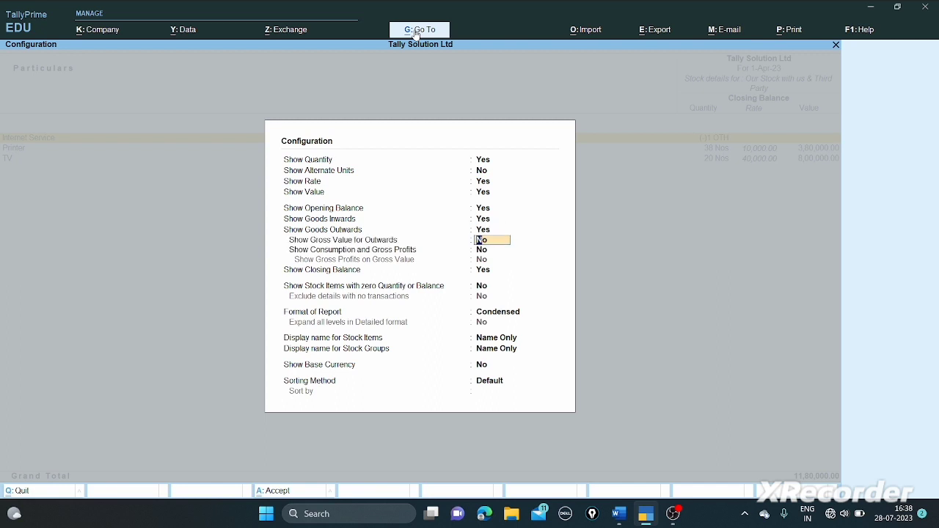
key("Return")
key("Return")
key("Return")
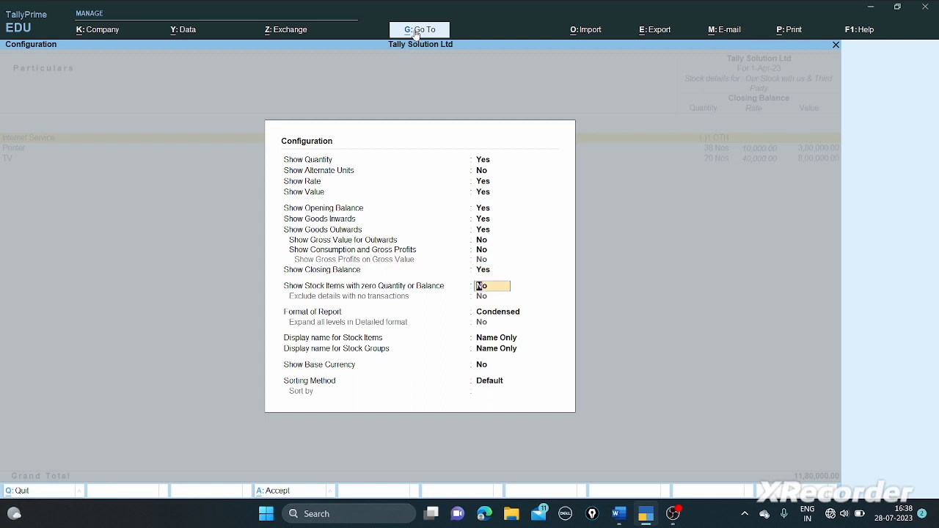
key("Return")
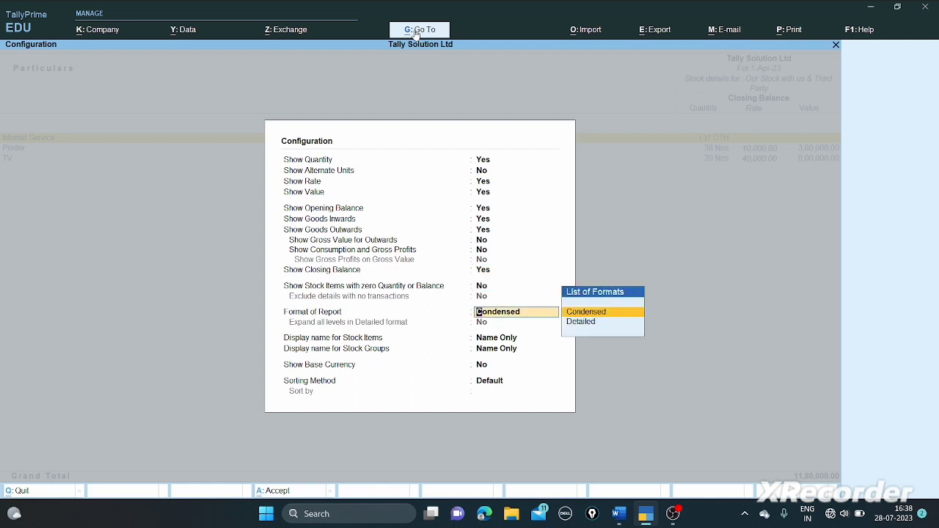
key("Down")
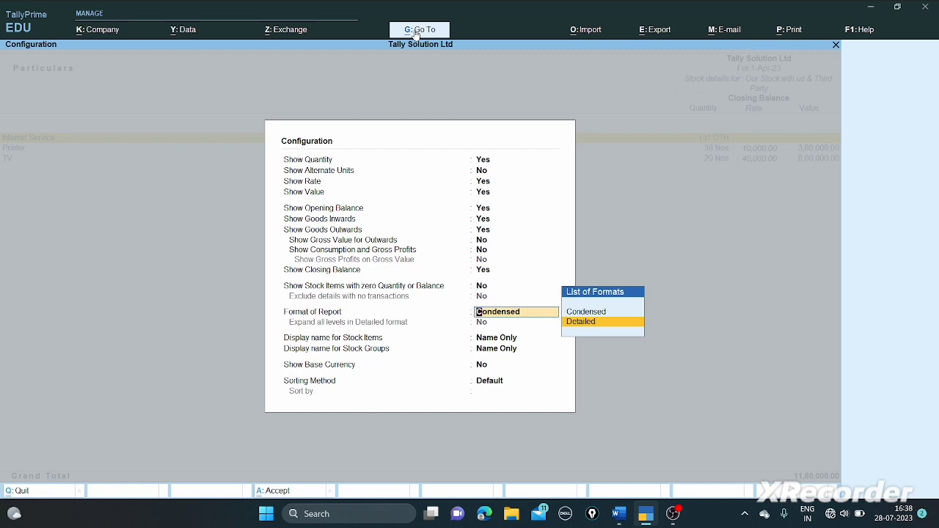
key("Return")
key("Return")
key("Return")
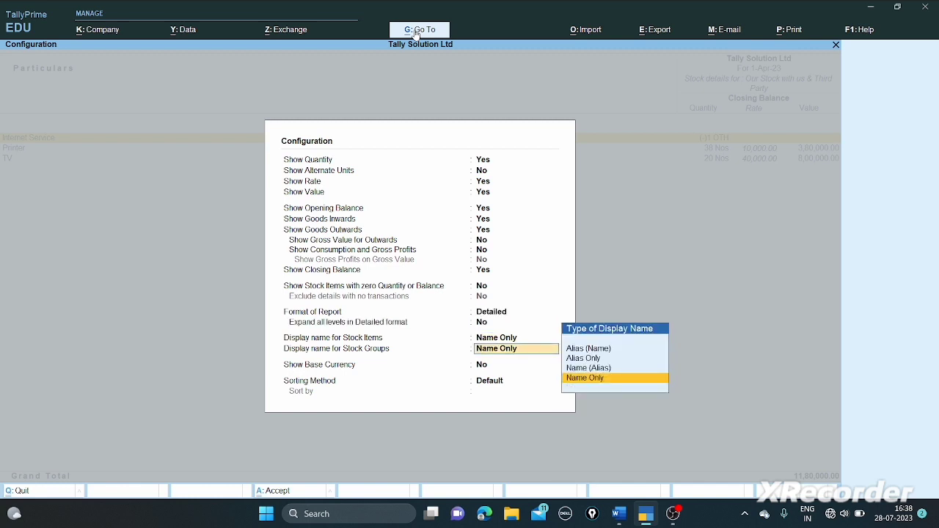
key("Return")
key("Return")
key("Return")
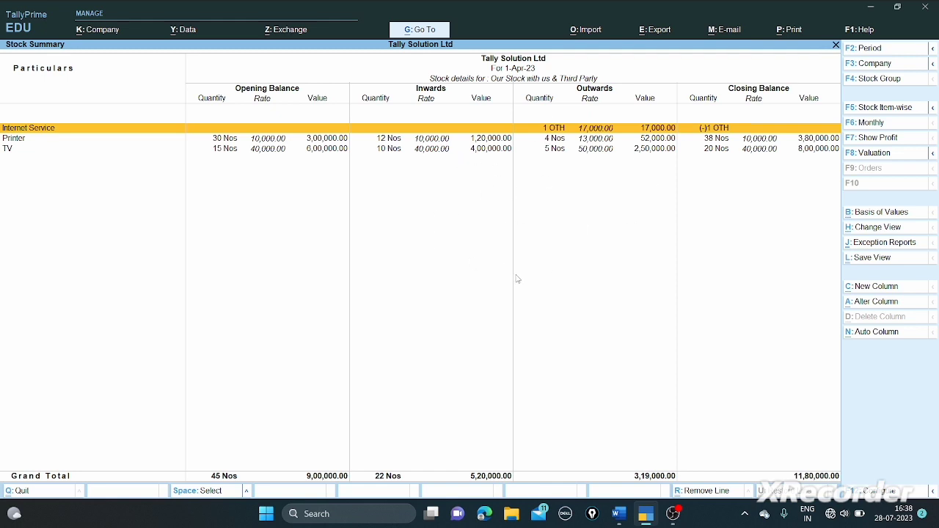
key("Escape")
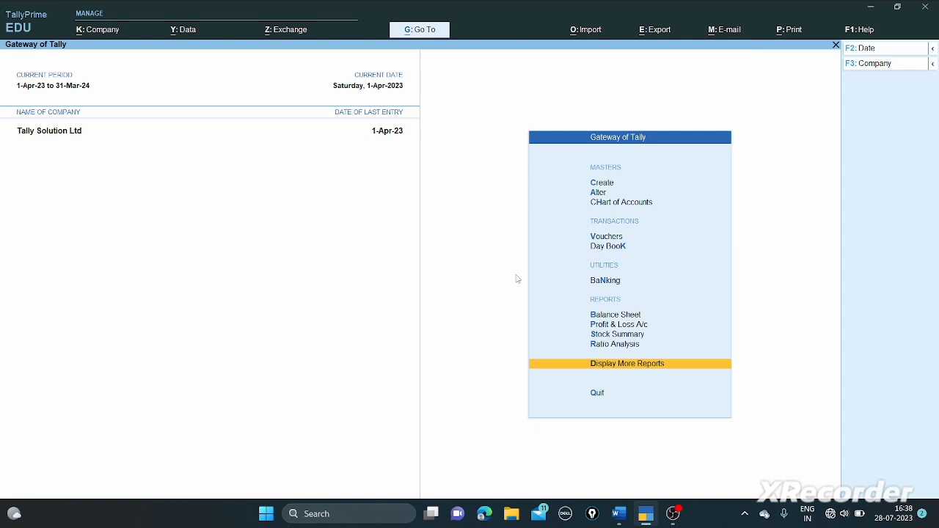
- View the Stock Query for Printer (38 Nos worth 3,80,000.00), then return to the Gateway
left_click(420, 32)
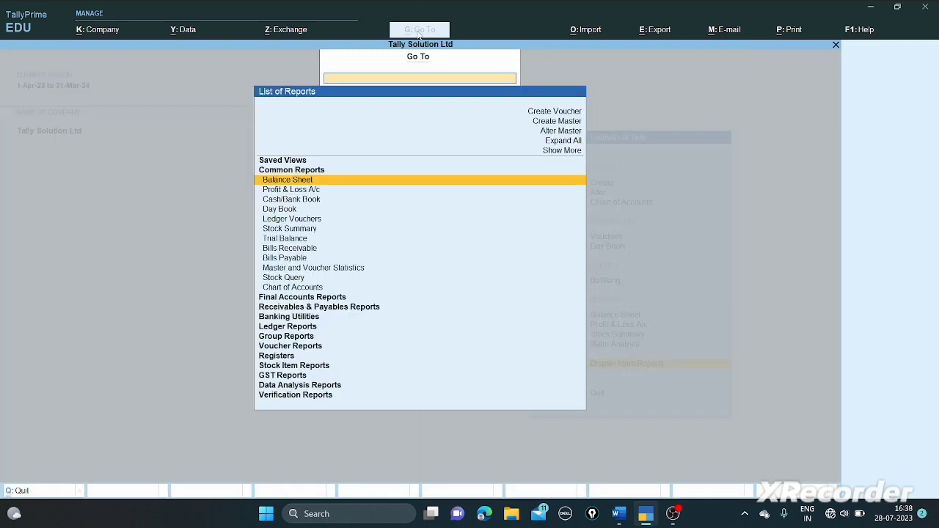
type("Stoc")
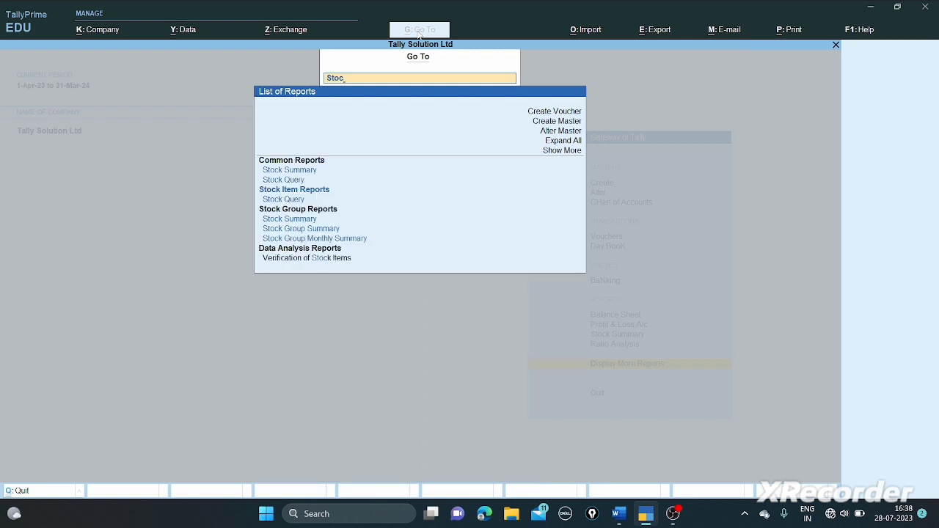
key("Down")
key("Down")
key("Return")
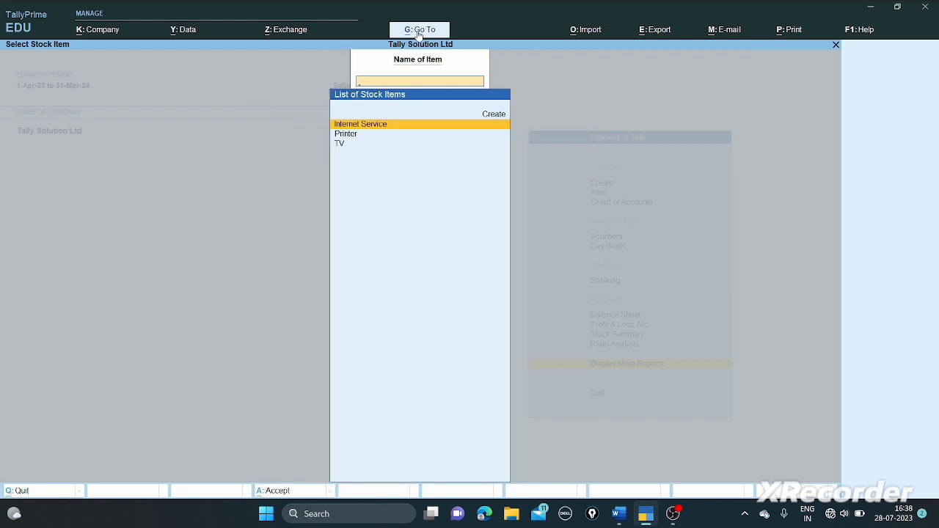
key("Down")
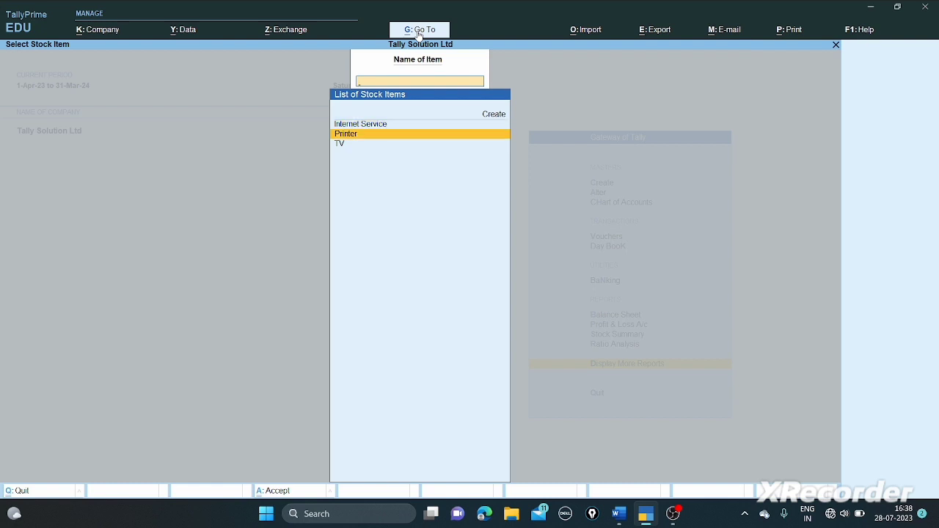
key("Return")
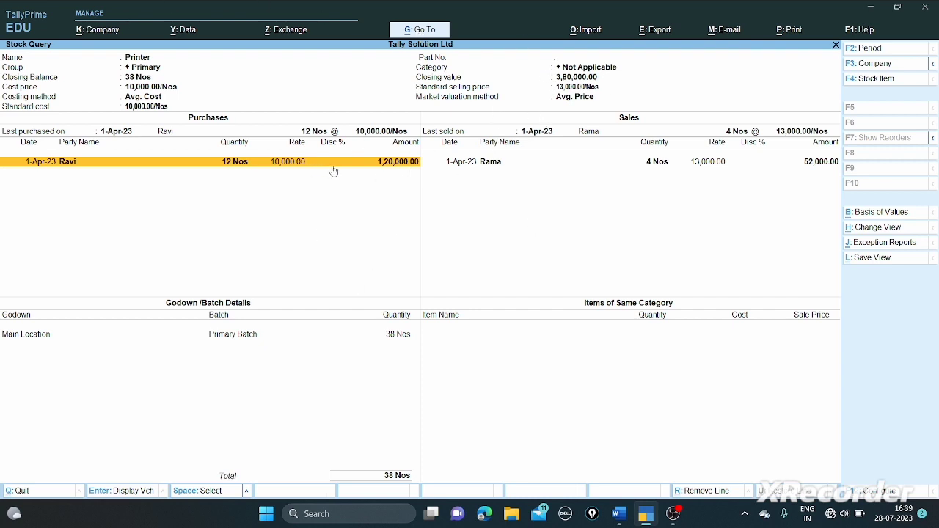
key("Escape")
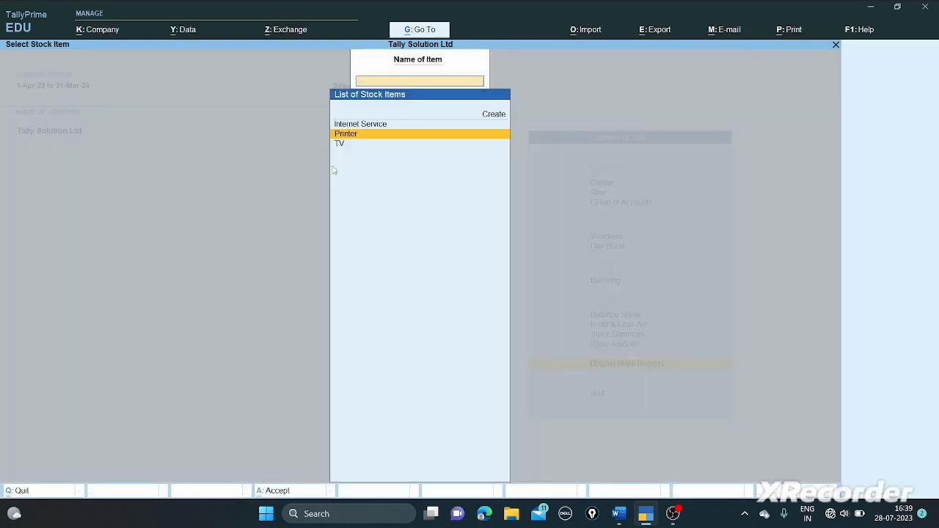
key("Escape")
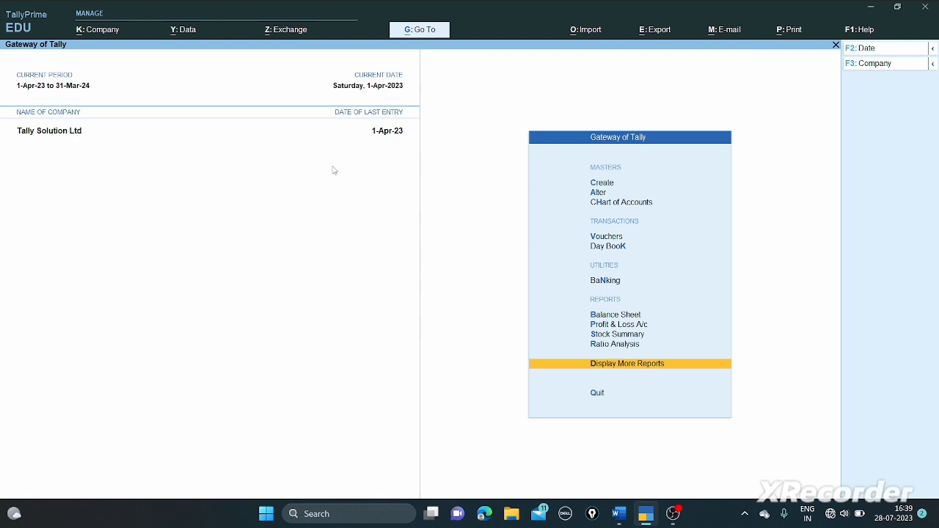
left_click(416, 31)
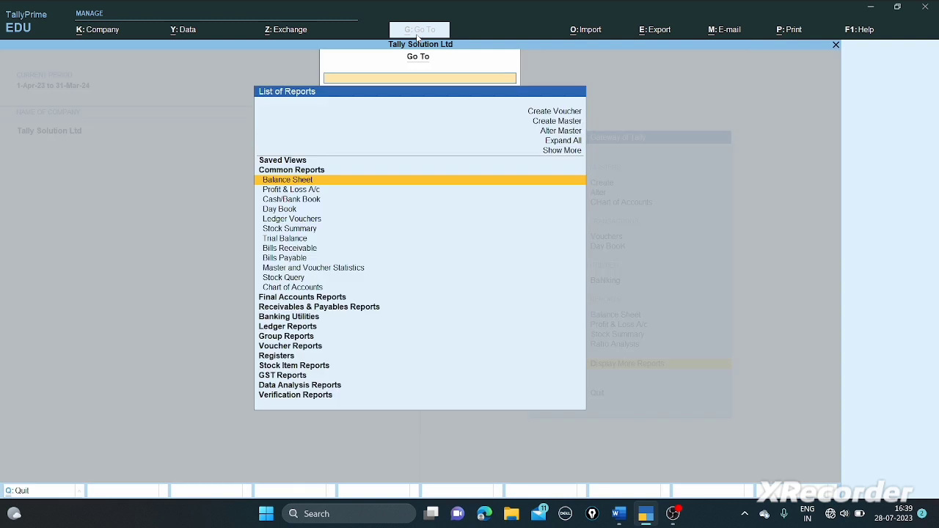
type("Gst")
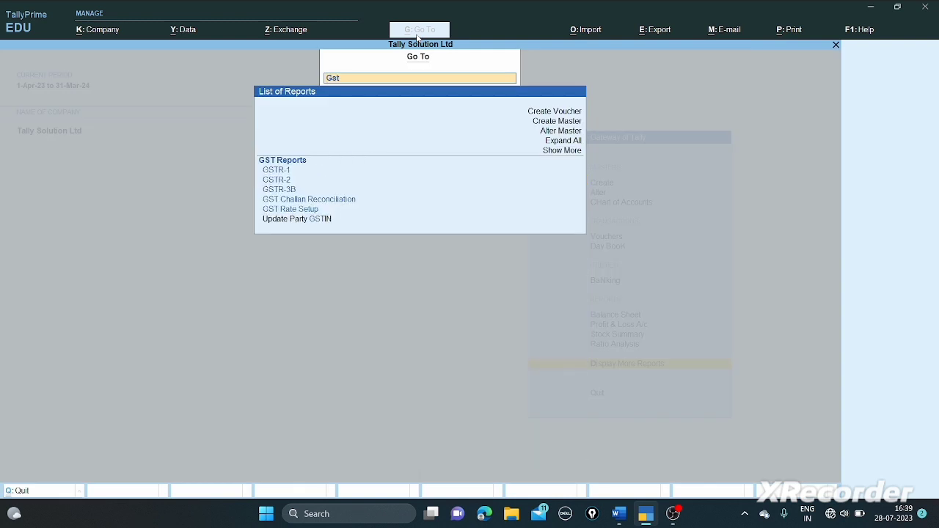
key("Down")
key("Down")
key("Down")
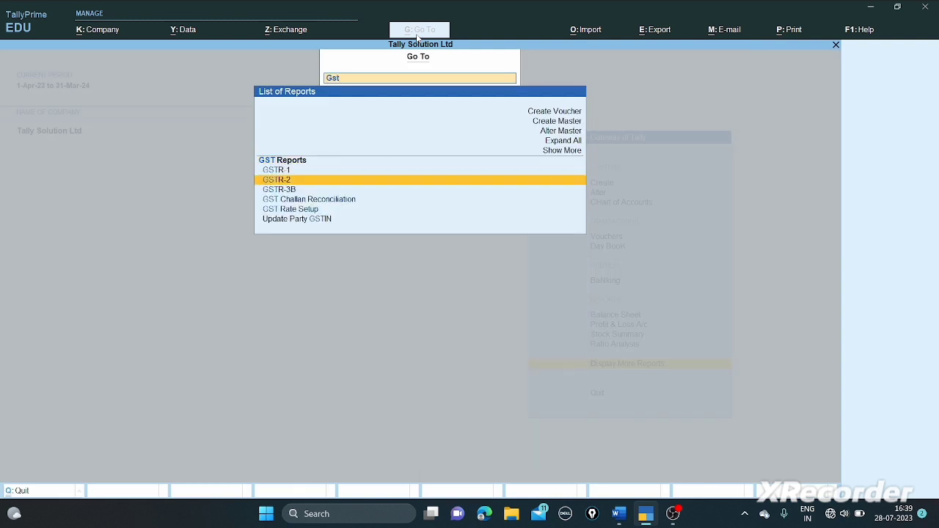
key("Return")
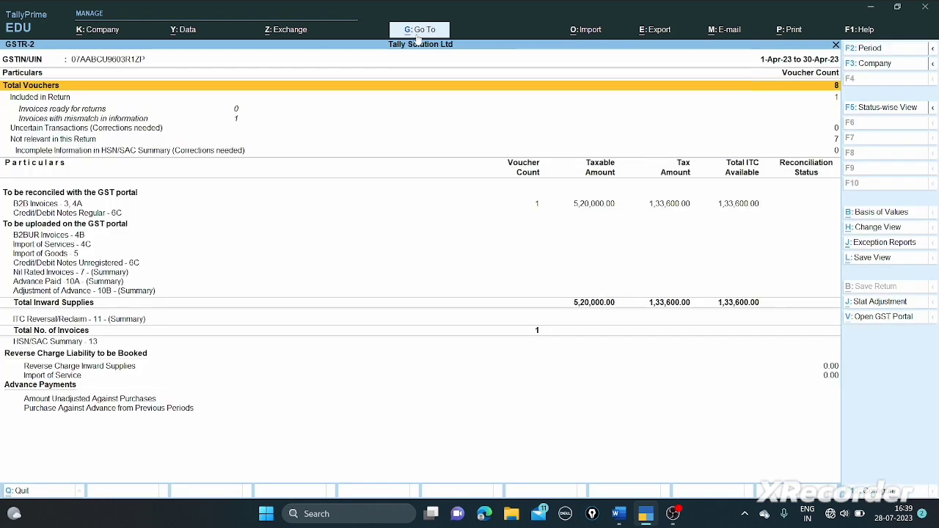
key("alt+F5")
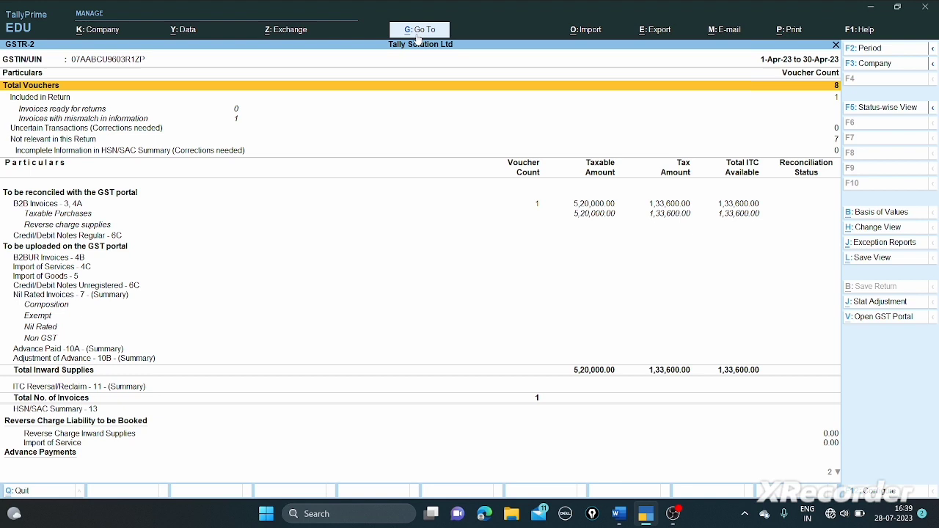
key("Escape")
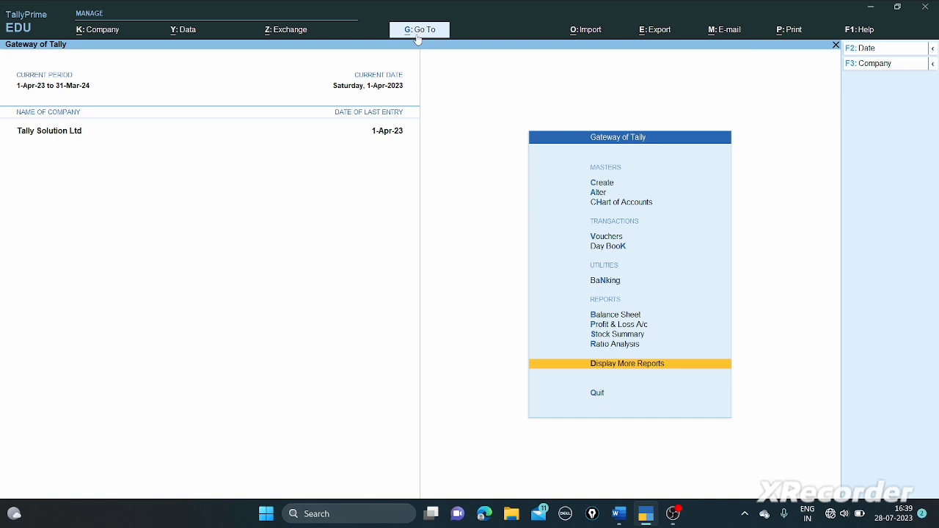
- Open the Balance Sheet in detailed view and drill into the Duties & Taxes group
key("Up")
key("Up")
key("Up")
key("Up")
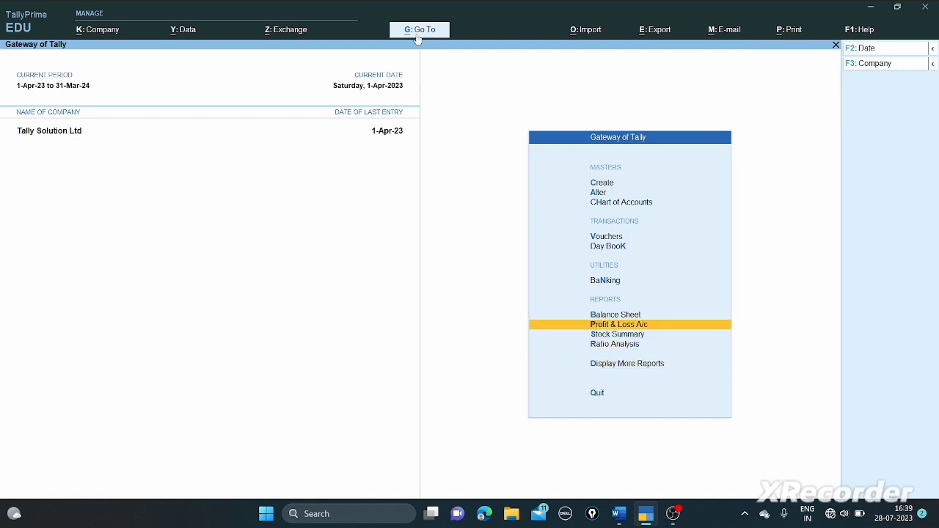
key("Return")
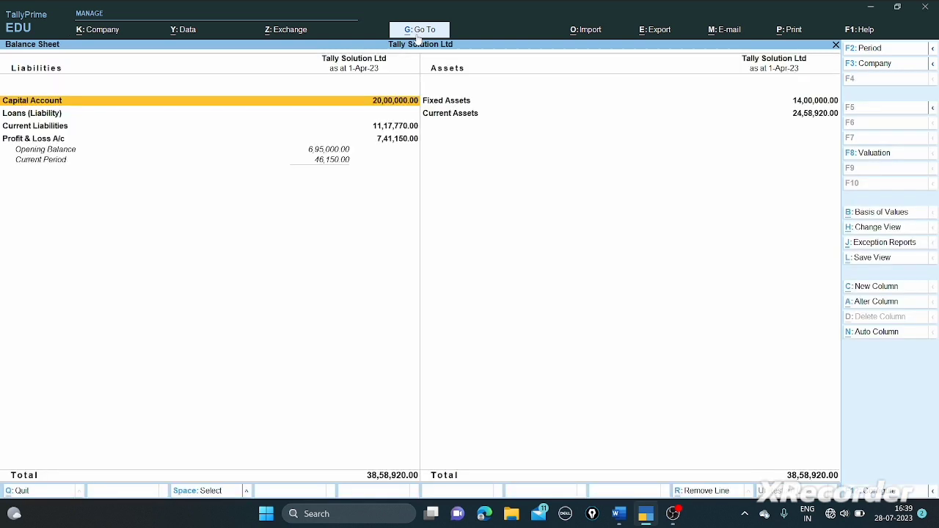
key("alt+F5")
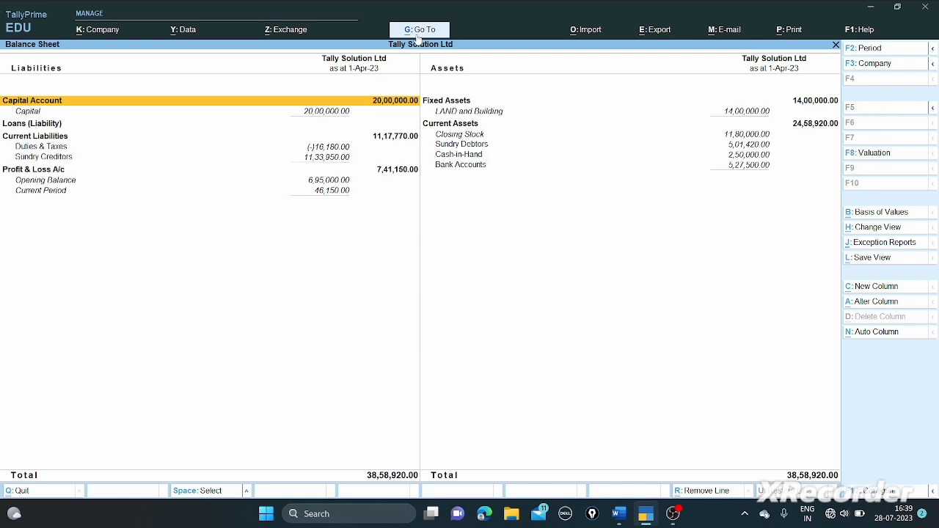
key("Down")
key("Down")
key("Down")
key("Down")
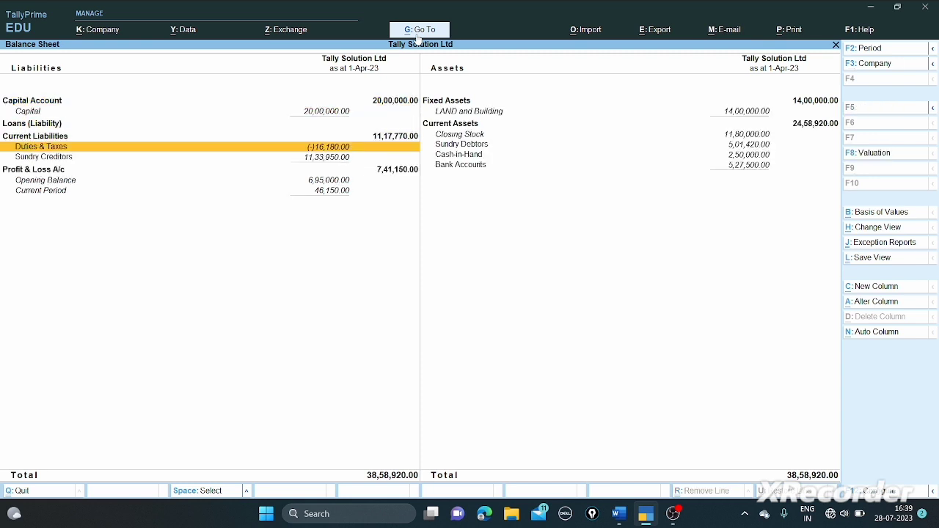
key("Up")
key("Down")
key("Return")
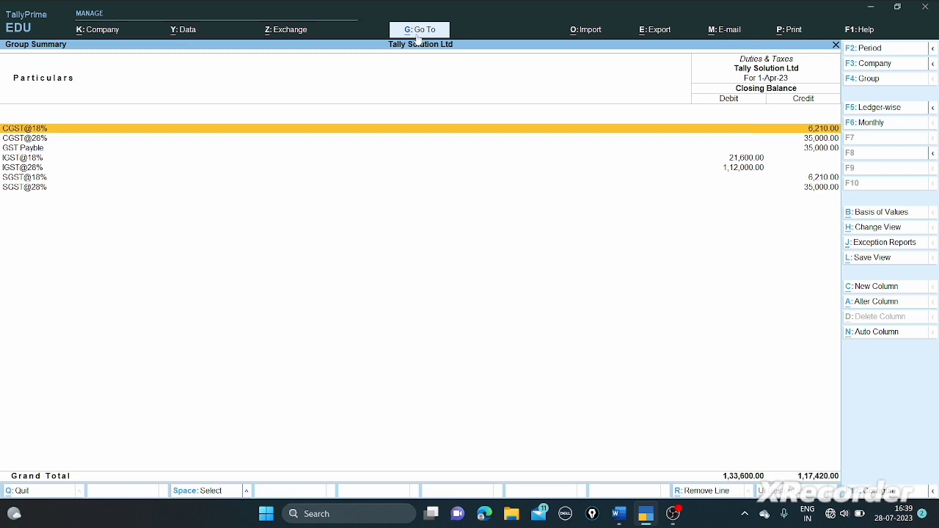
- Check the GST Payble monthly summary, glance at the Word paper, and return to the Balance Sheet
key("Down")
key("Down")
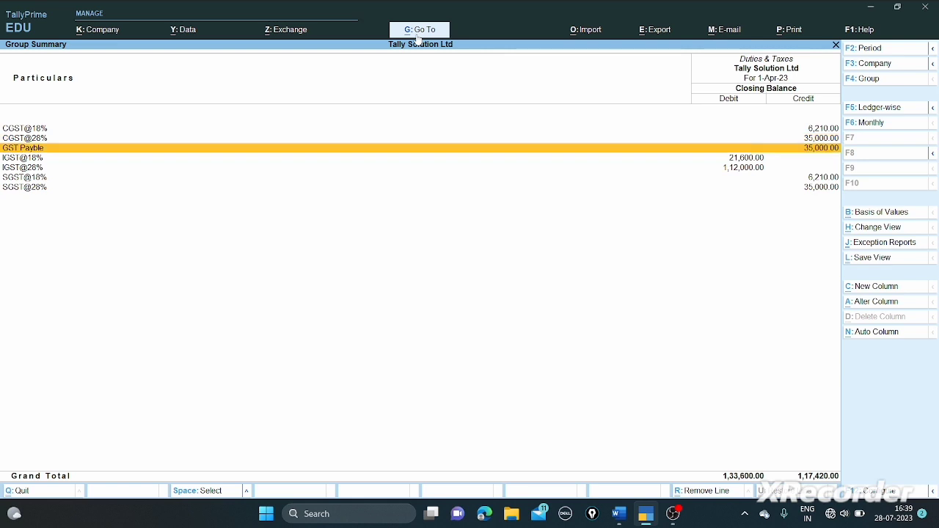
key("Return")
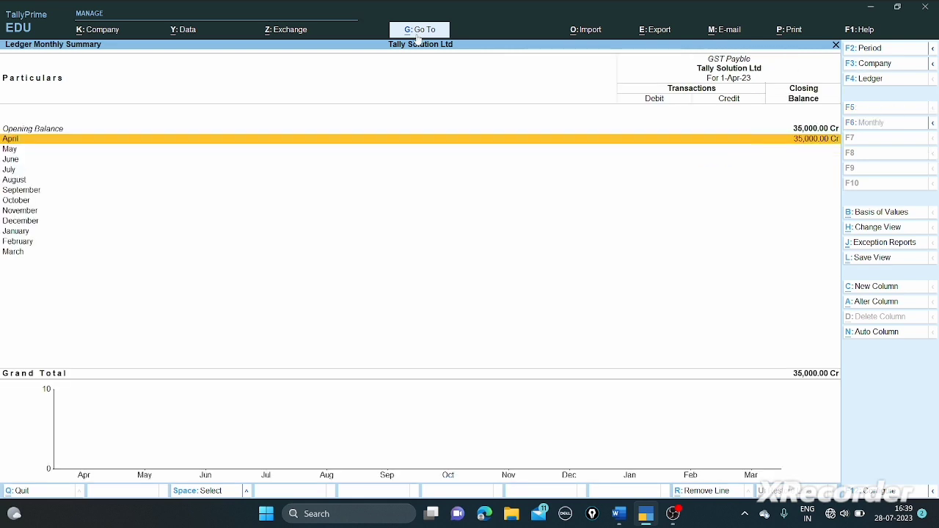
key("Escape")
key("Escape")
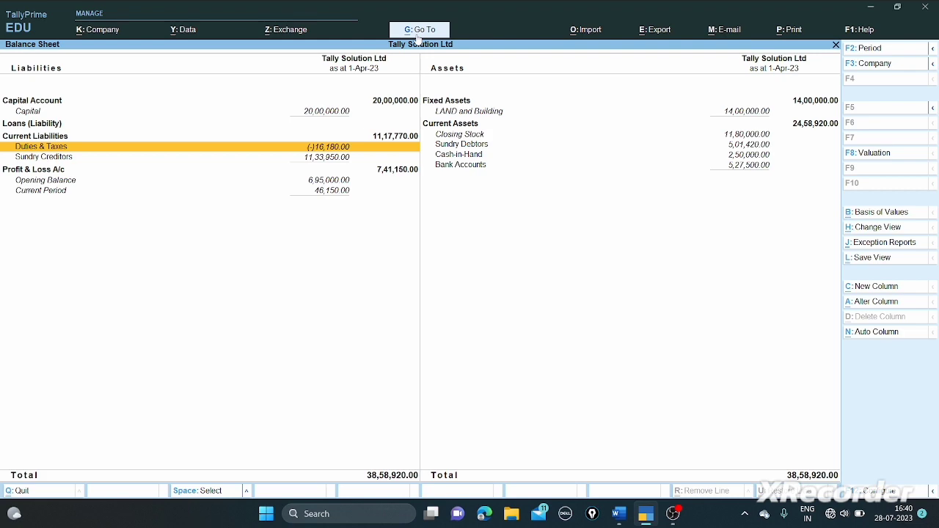
key("alt+Tab")
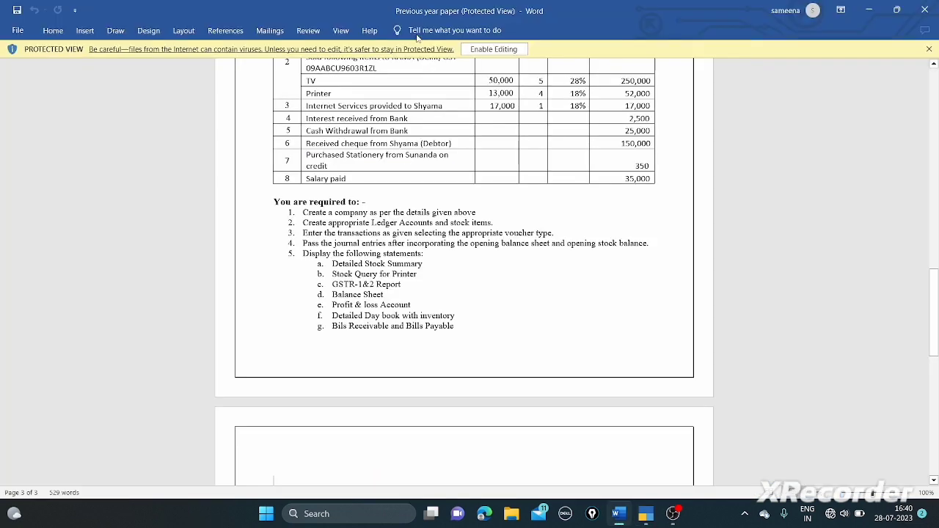
key("alt+Tab")
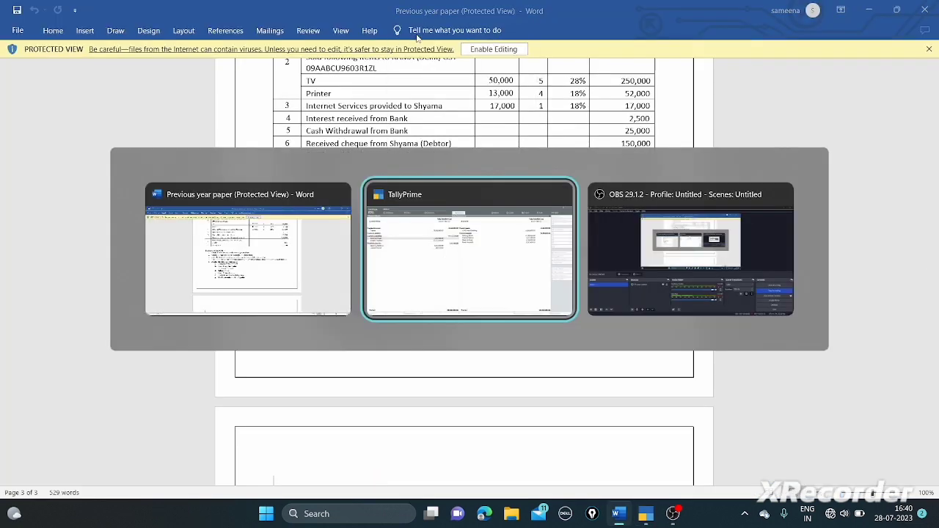
left_click(479, 228)
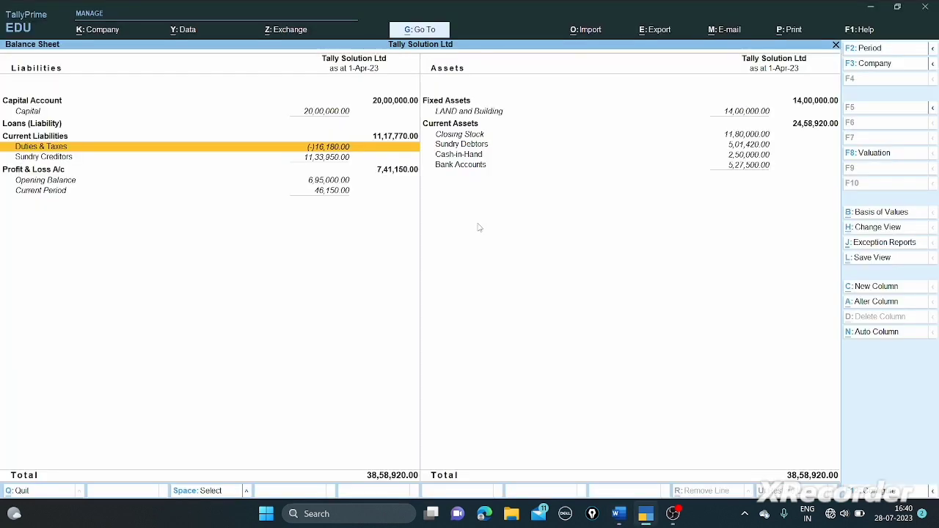
- View the detailed Profit & Loss A/c showing nett profit 46,150.00, then return to the Word paper
key("Escape")
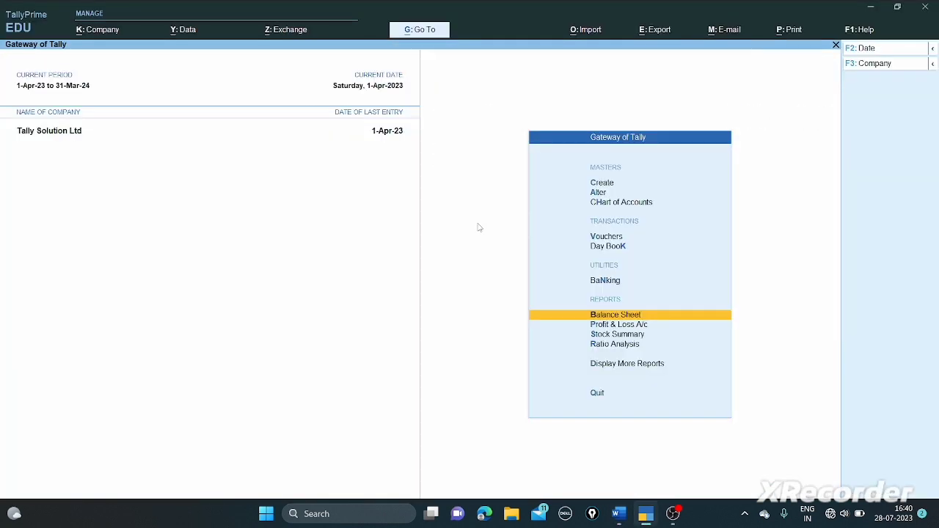
key("Down")
key("Return")
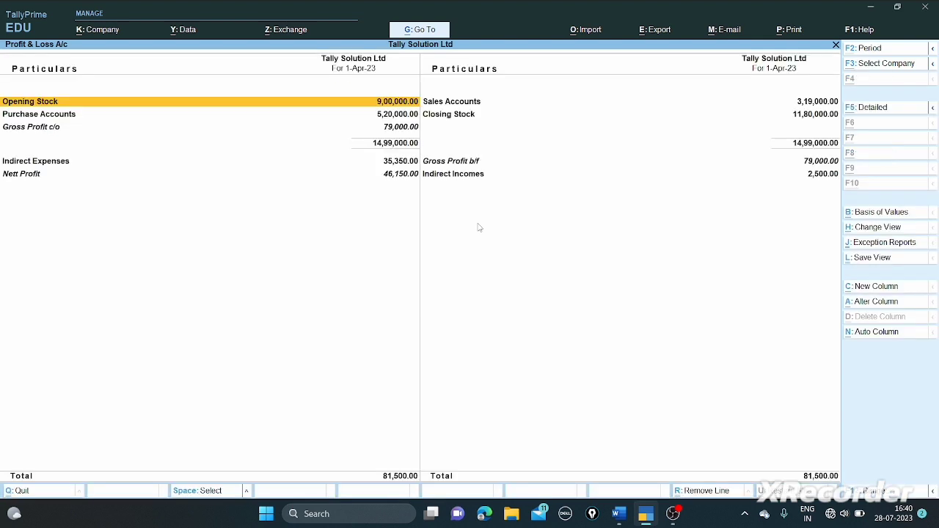
key("alt+F5")
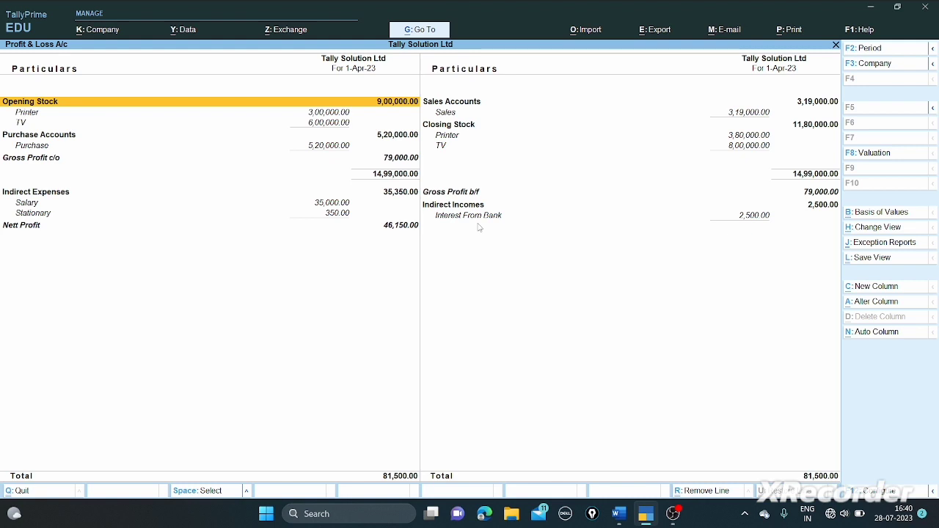
key("Escape")
key("alt+Tab")
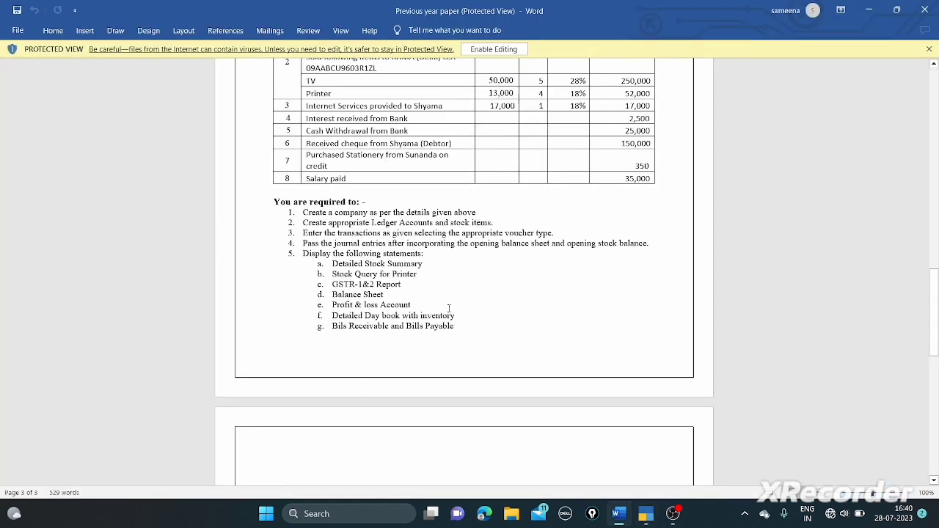
- Open the 1-Apr-23 Day Book in detailed view and bring up its F12 configuration
key("alt+Tab")
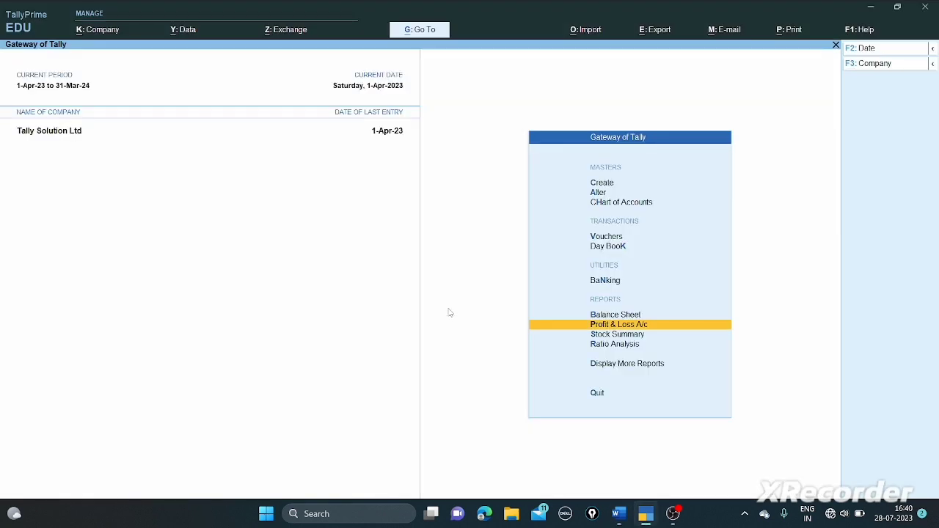
key("Up")
key("Up")
key("Up")
key("Return")
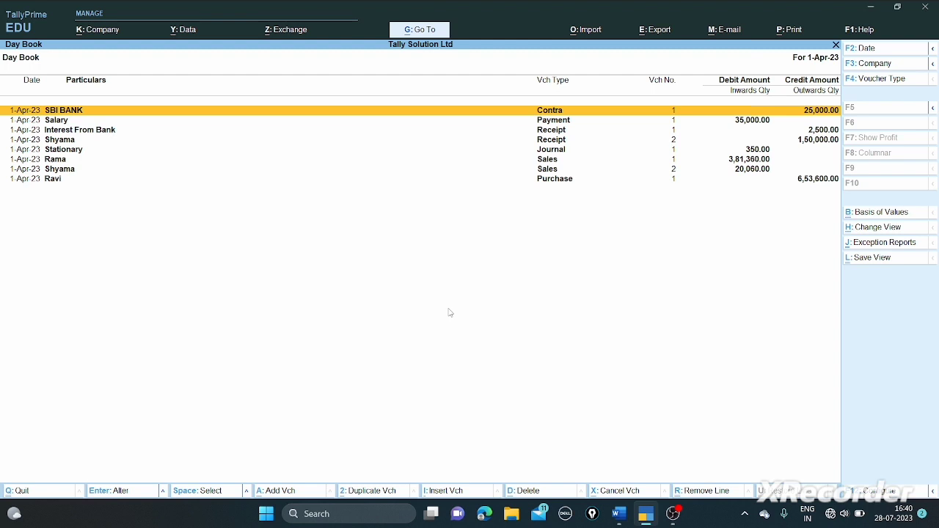
key("alt+F5")
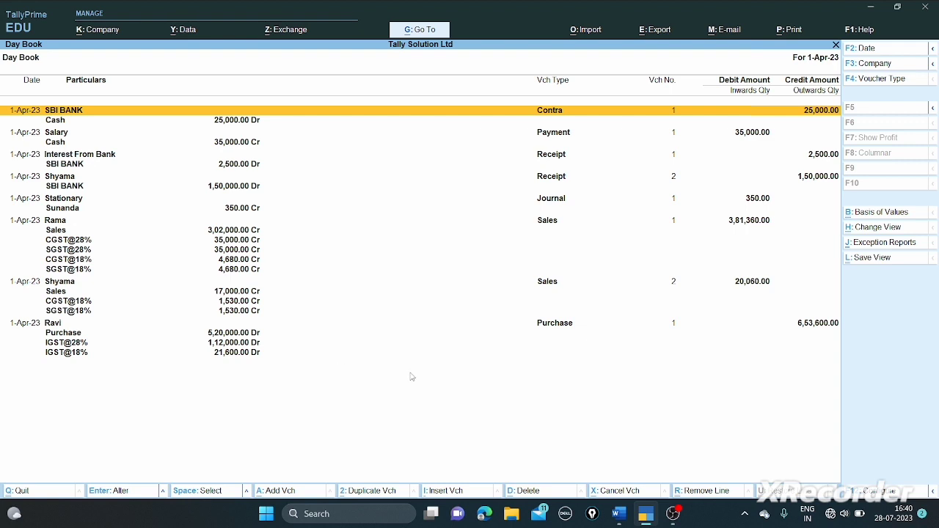
key("F12")
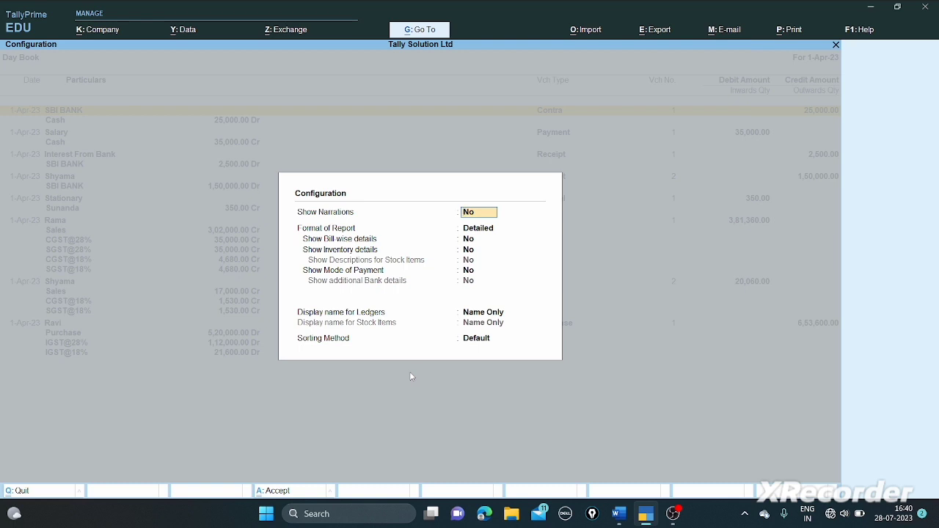
- Keep the Detailed format, set Show Inventory details to Yes, review the Day Book, then return to Word
key("Return")
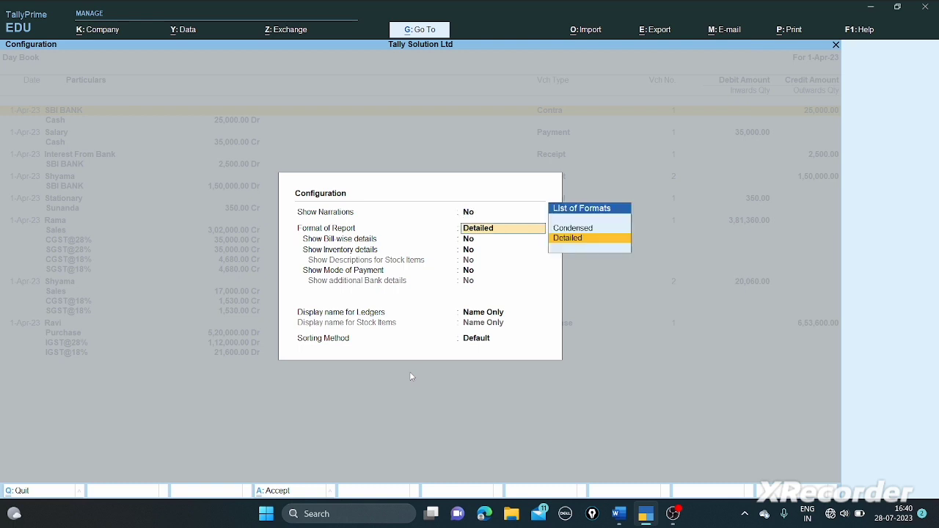
key("Return")
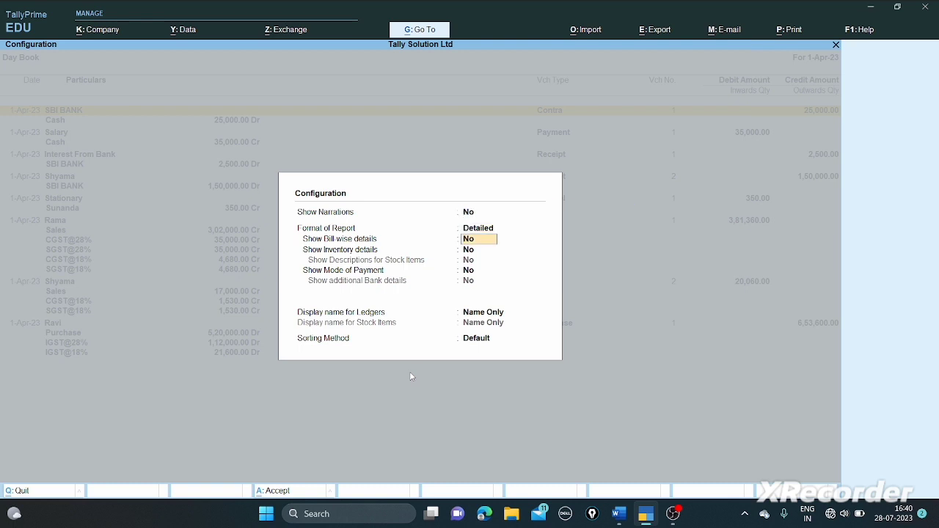
key("Return")
type("y")
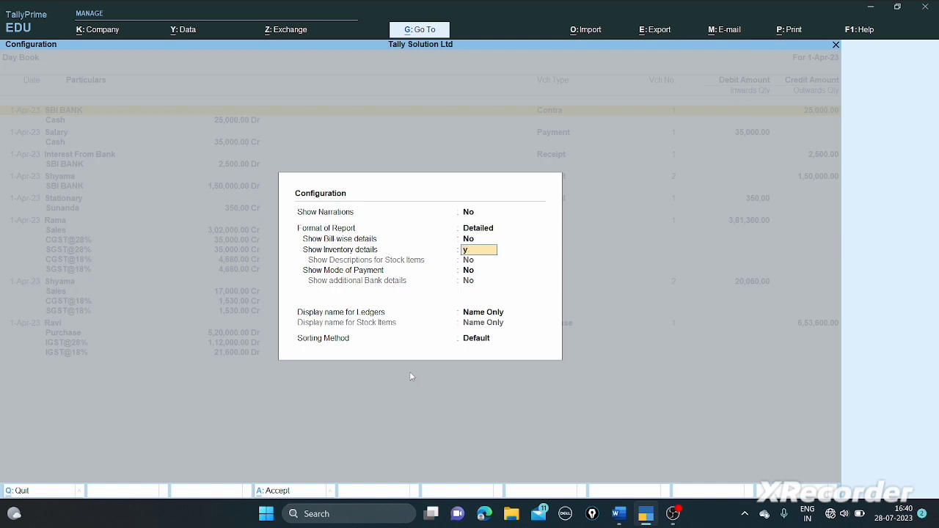
key("Return")
key("Return")
key("Return")
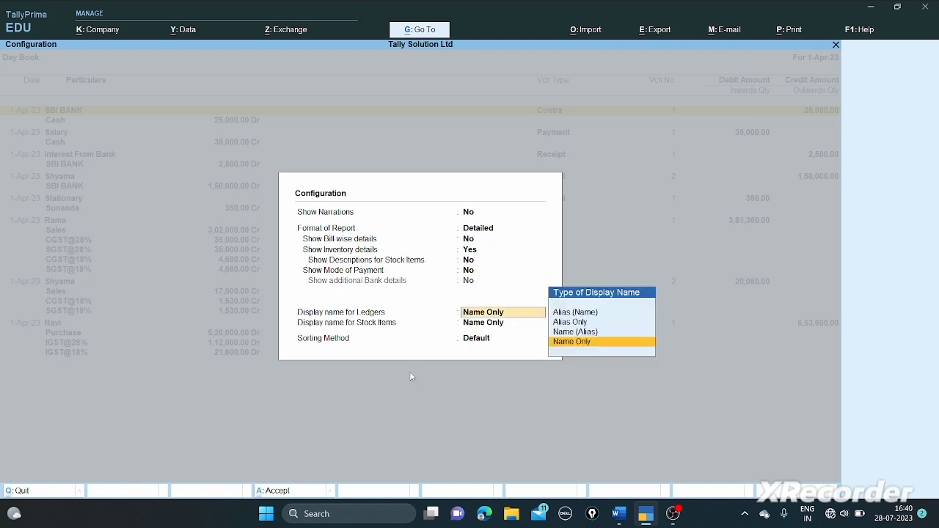
key("Return")
key("Return")
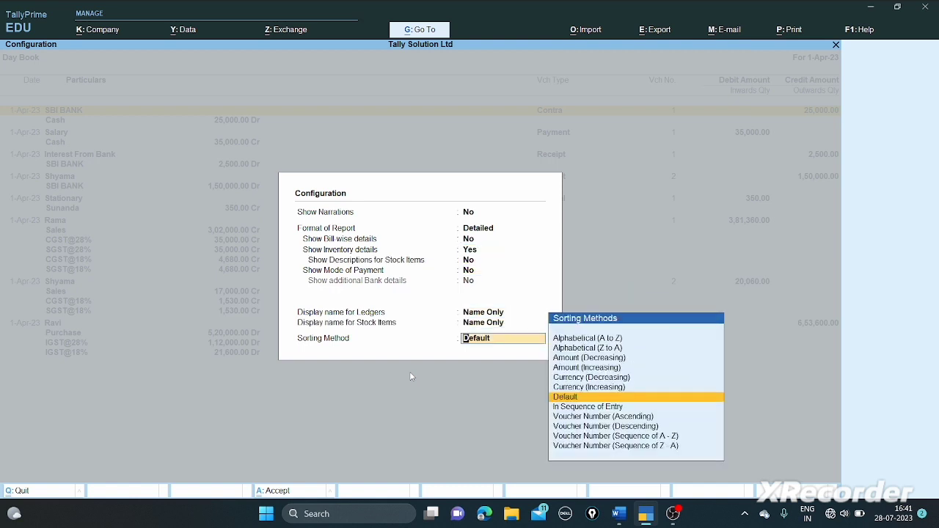
key("Return")
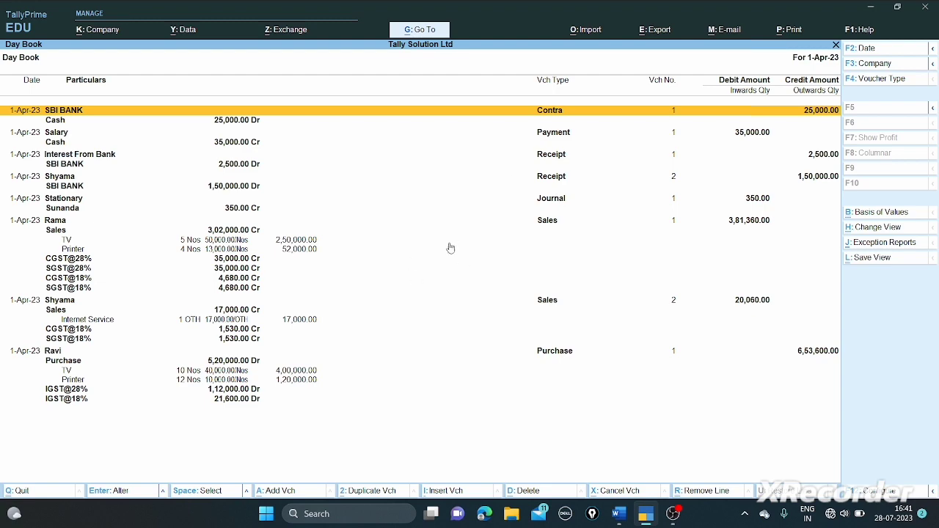
key("Escape")
key("alt+Tab")
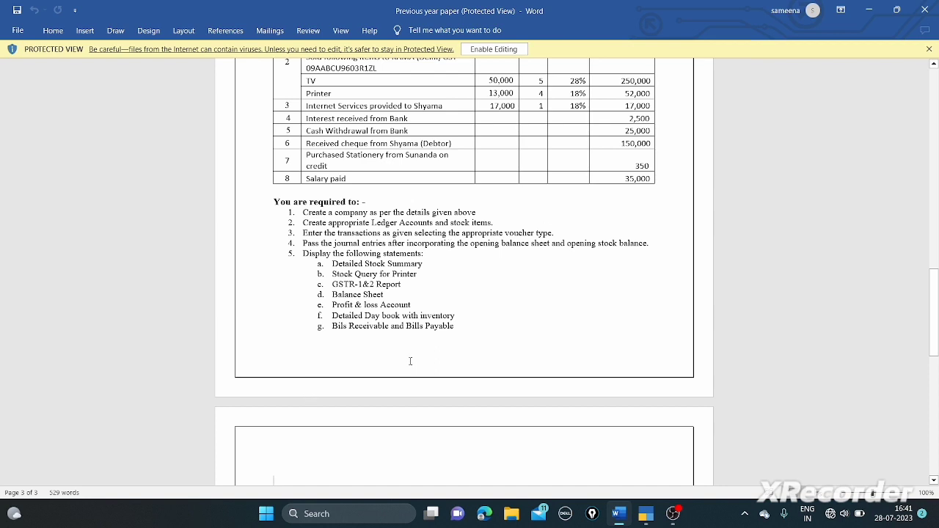
- View detailed Bills Receivable for Rama and Shyama totalling 4,21,480.00, then close it
key("alt+Tab")
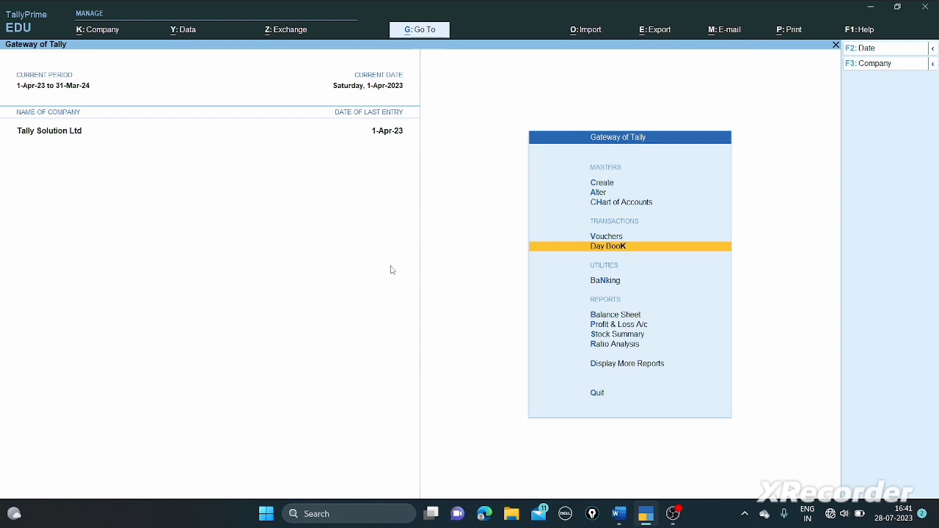
left_click(443, 31)
type("Bi")
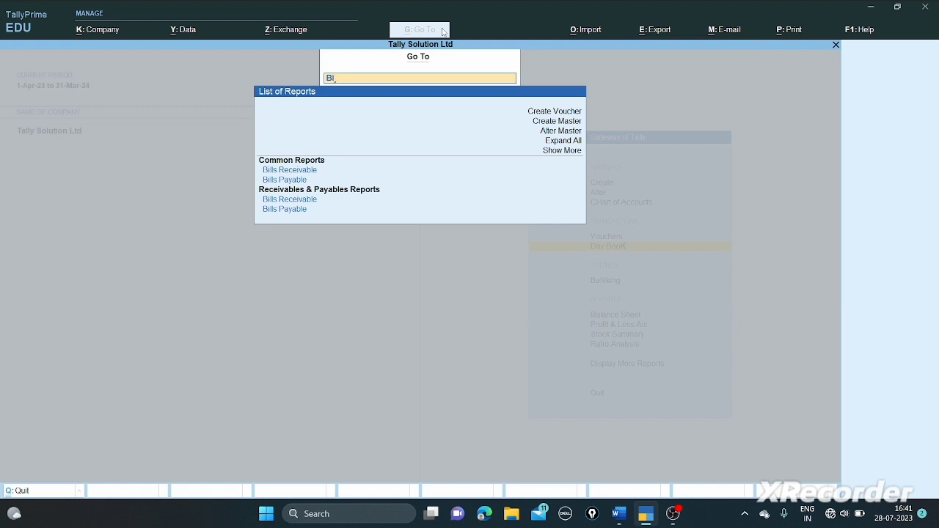
key("Down")
key("Return")
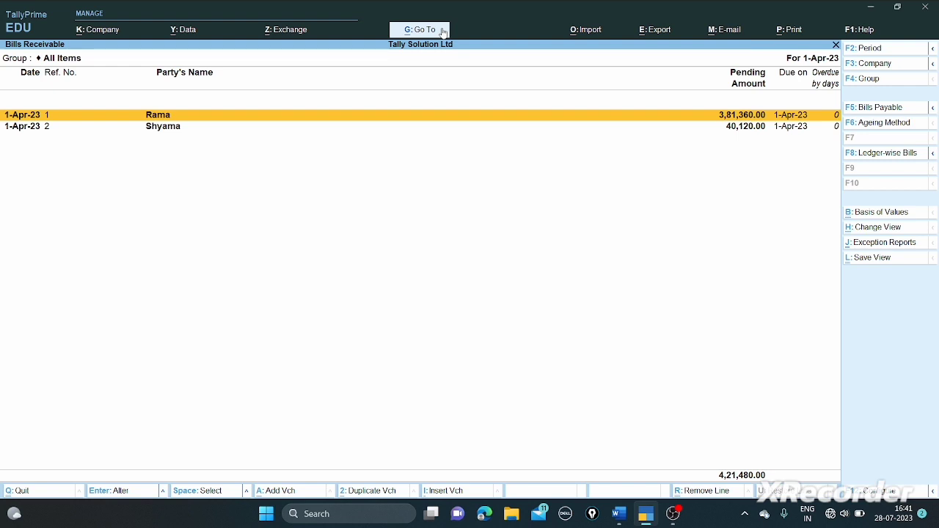
key("alt+F5")
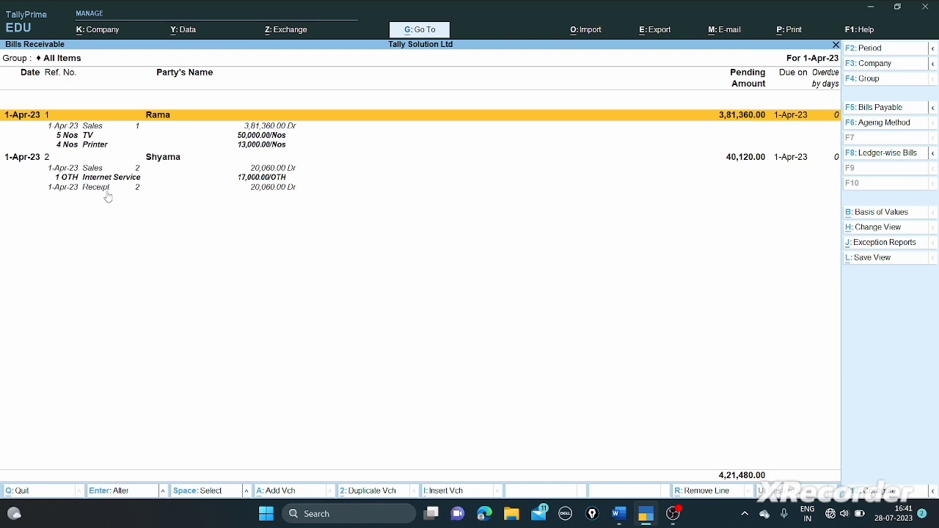
key("Escape")
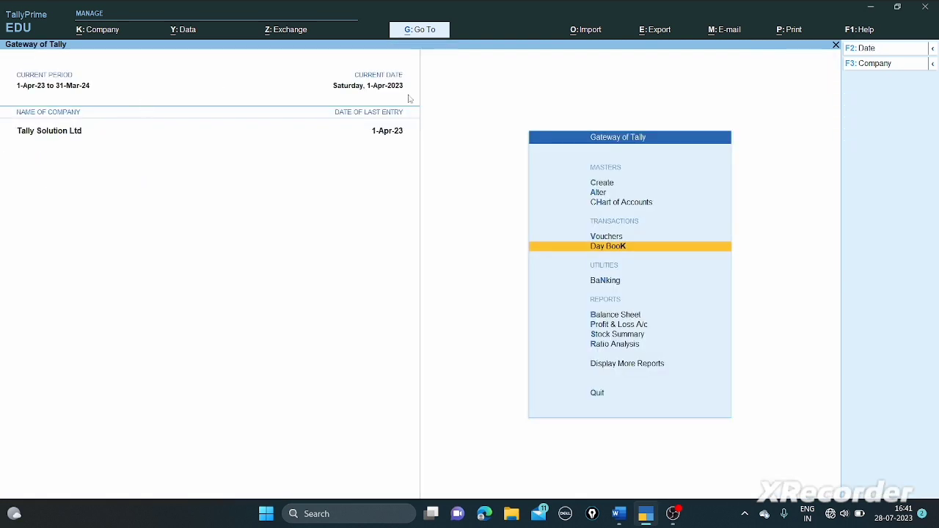
left_click(429, 33)
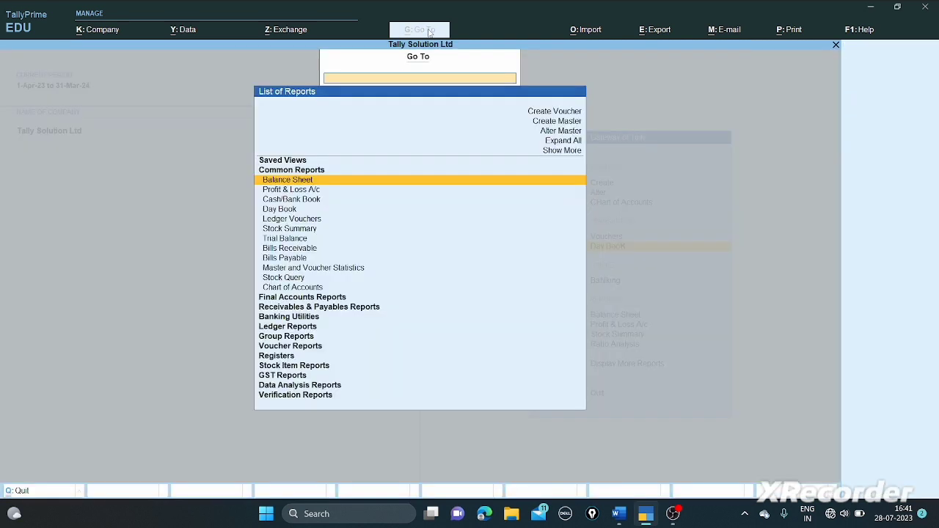
type("Bil")
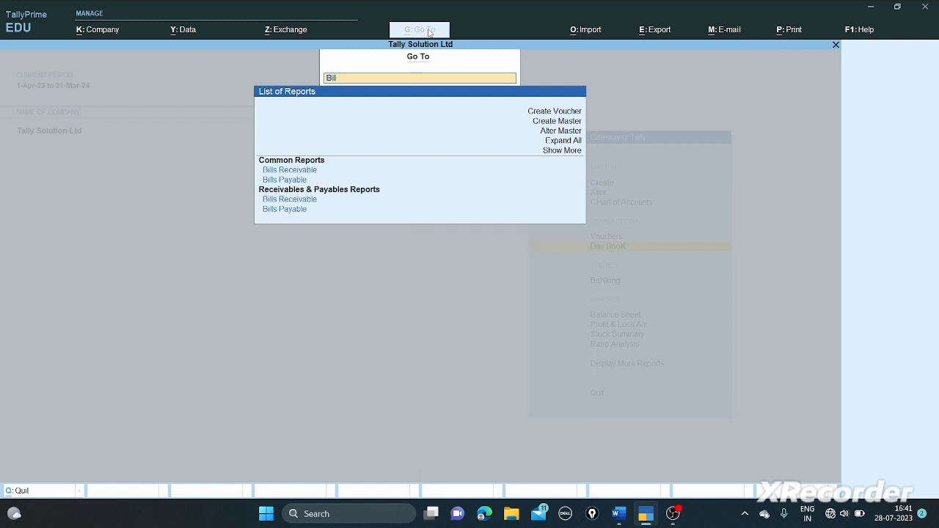
key("Down")
key("Down")
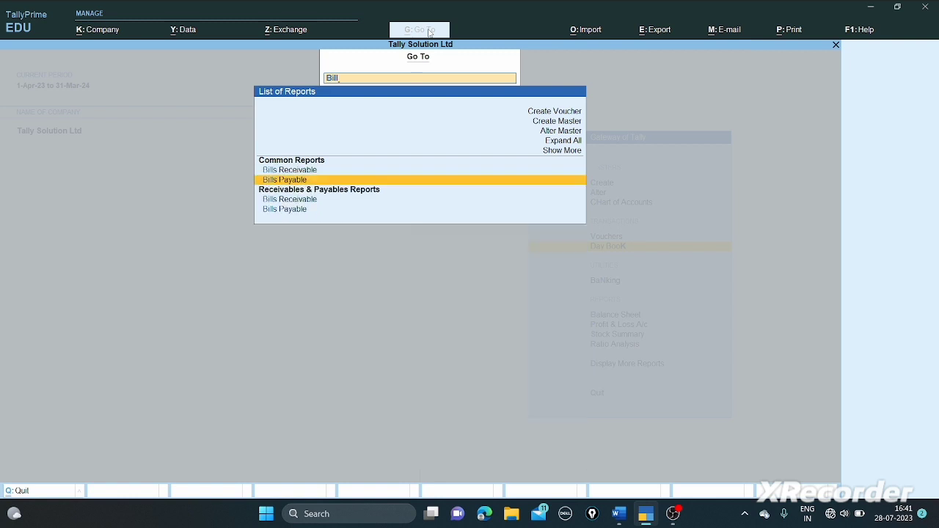
key("Return")
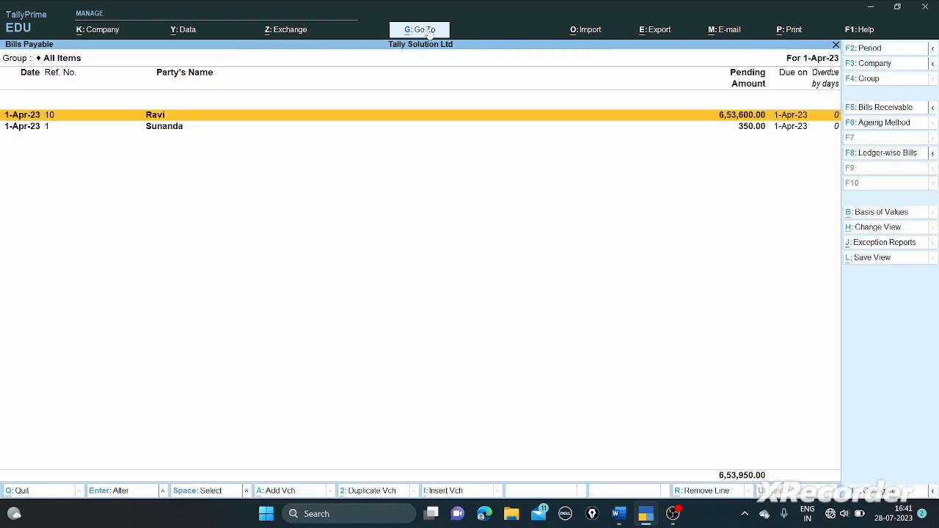
key("alt+F5")
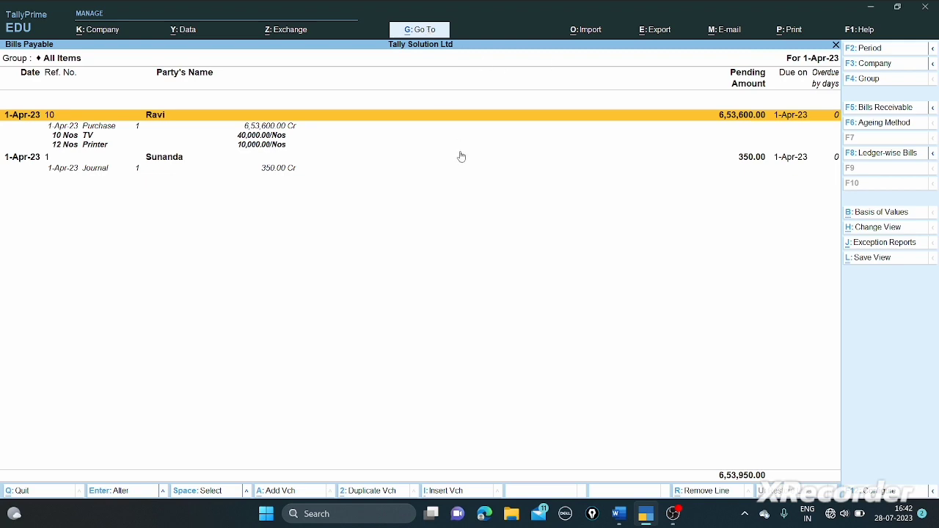
key("Escape")
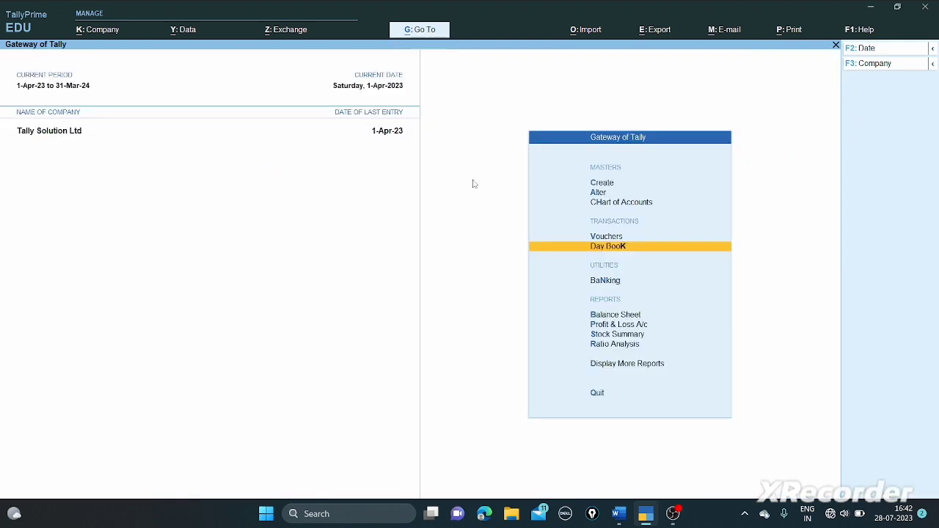
- Return to the Word question paper's list of required statements ending with Bills Receivable and Payable
key("alt+Tab")
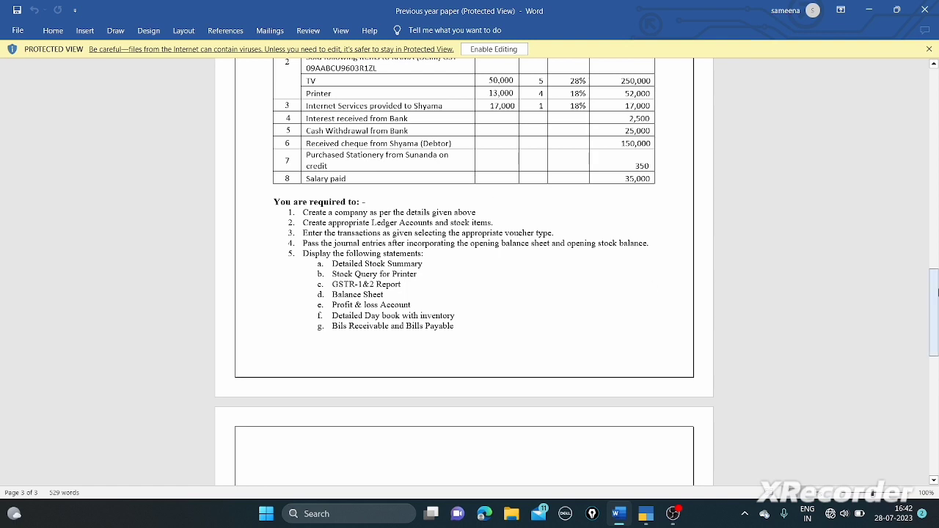
mouse_move(673, 513)
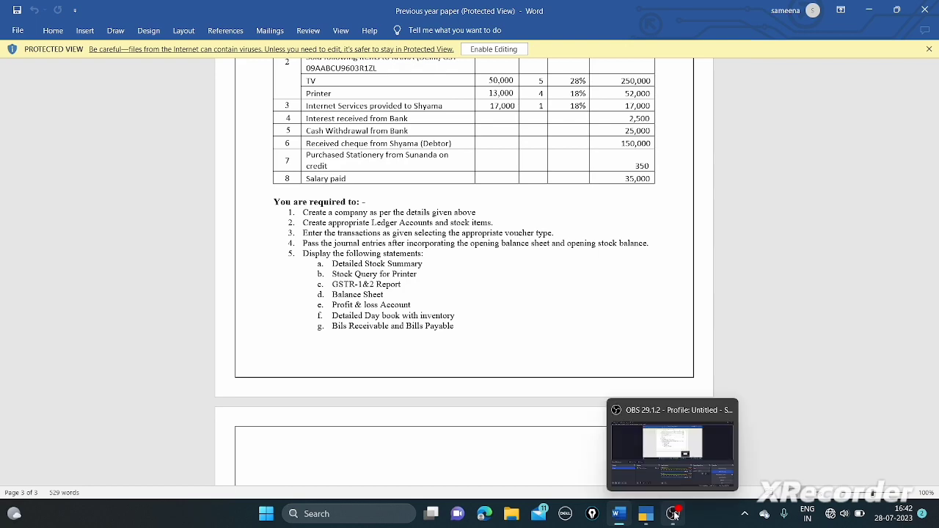